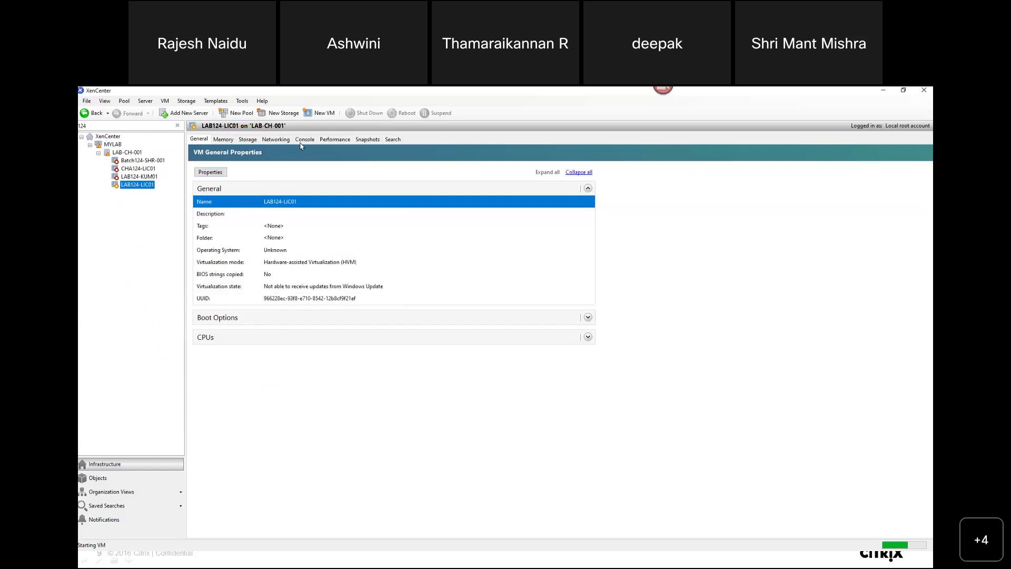
- Watch LAB124-LIC01 boot in its console, then show Batch124-SHR-001's General properties
{"action": "left_click", "coordinate": [305, 140]}
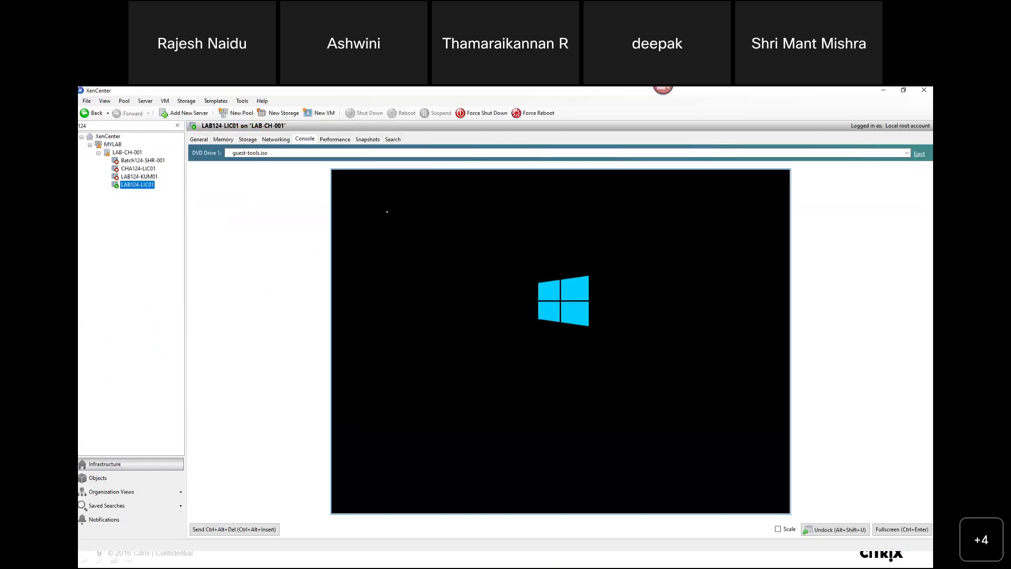
{"action": "left_click", "coordinate": [476, 90]}
{"action": "left_click", "coordinate": [150, 161]}
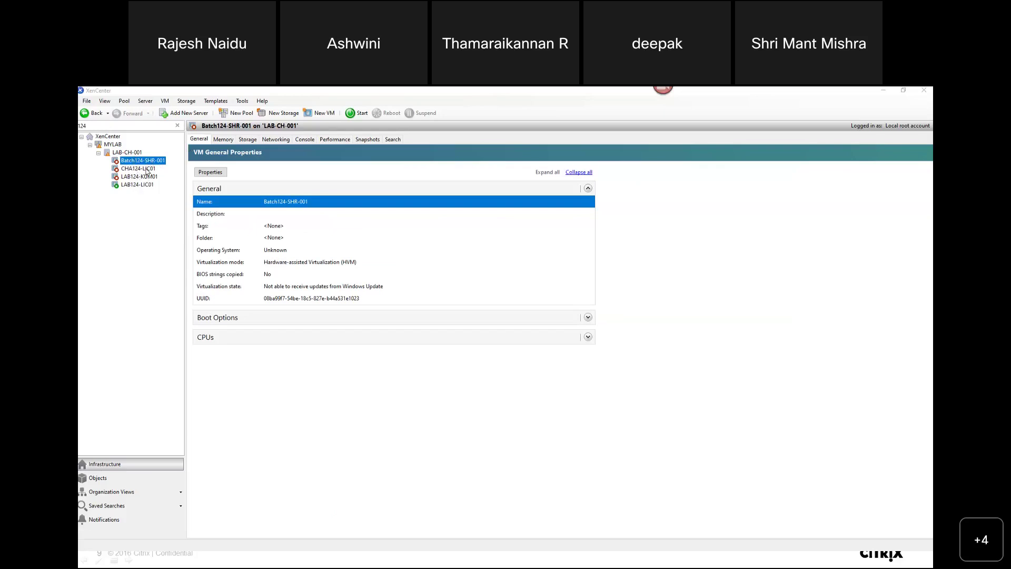
- Filter the VM tree to the 124 machines after trying SHR, and show the console
{"action": "left_click", "coordinate": [124, 126]}
{"action": "key", "text": "BackSpace"}
{"action": "key", "text": "BackSpace"}
{"action": "key", "text": "BackSpace"}
{"action": "key", "text": "ctrl+z"}
{"action": "type", "text": "SHR"}
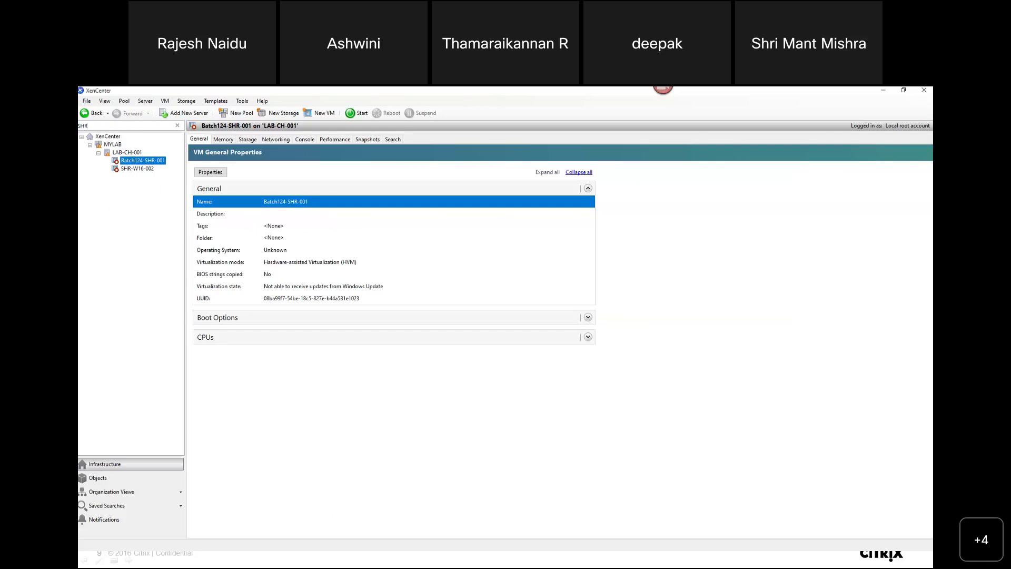
{"action": "key", "text": "BackSpace"}
{"action": "key", "text": "BackSpace"}
{"action": "key", "text": "BackSpace"}
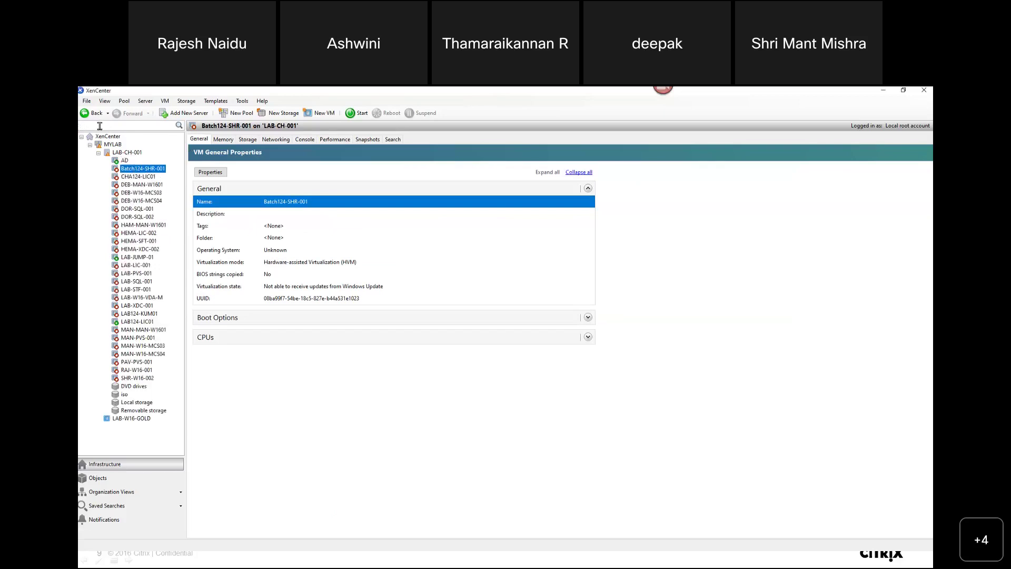
{"action": "type", "text": "124"}
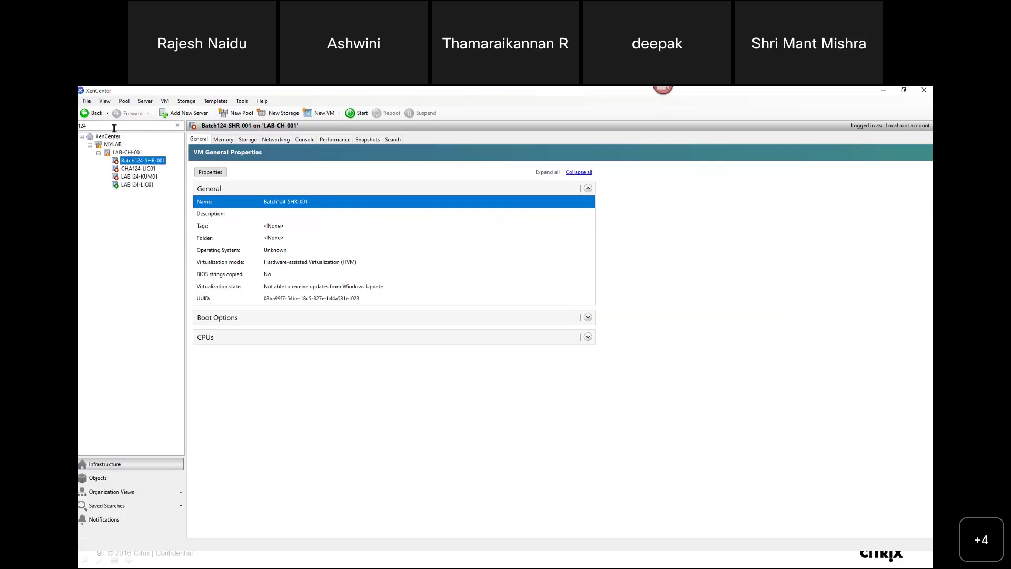
{"action": "key", "text": "BackSpace"}
{"action": "key", "text": "BackSpace"}
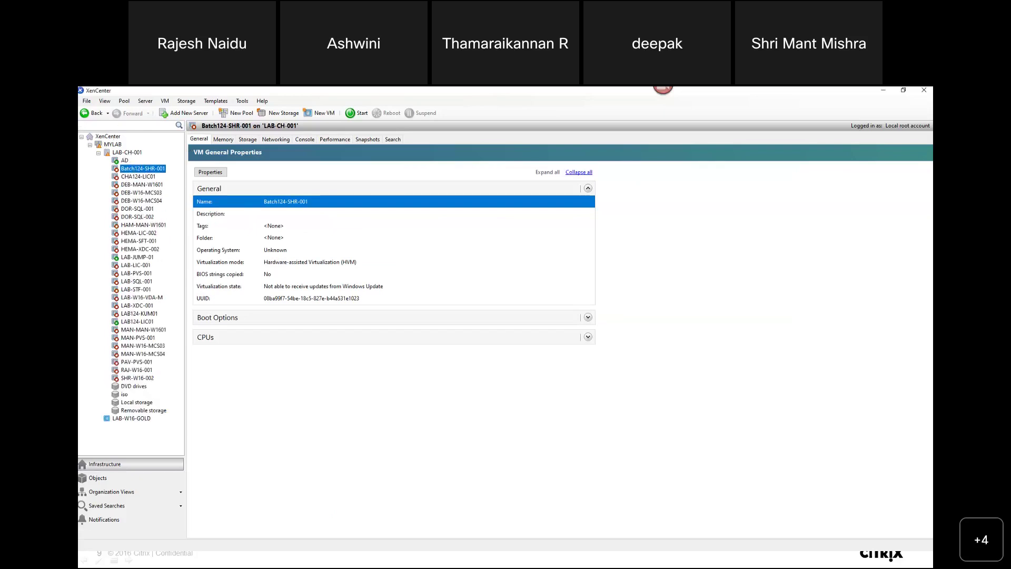
{"action": "type", "text": "124"}
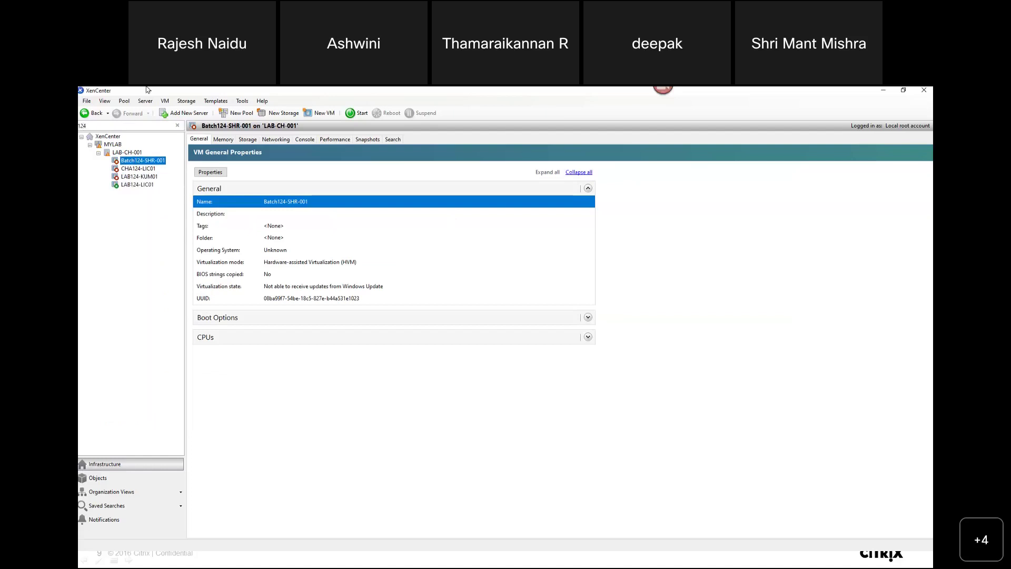
{"action": "left_click", "coordinate": [305, 139]}
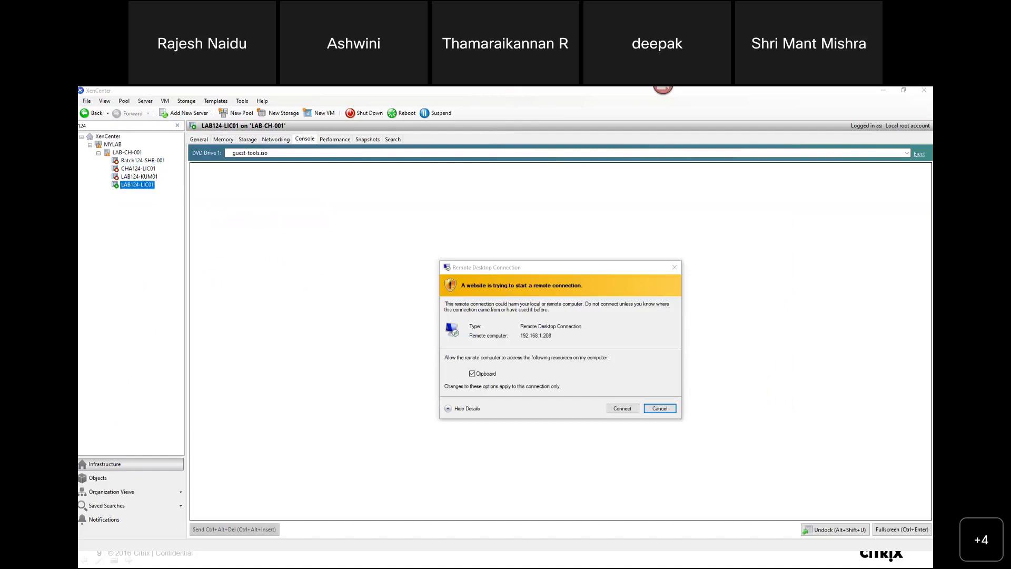
- Decline the Remote Desktop prompt and sign in to LAB124-LIC01 as Administrator with its password
{"action": "left_click", "coordinate": [660, 408]}
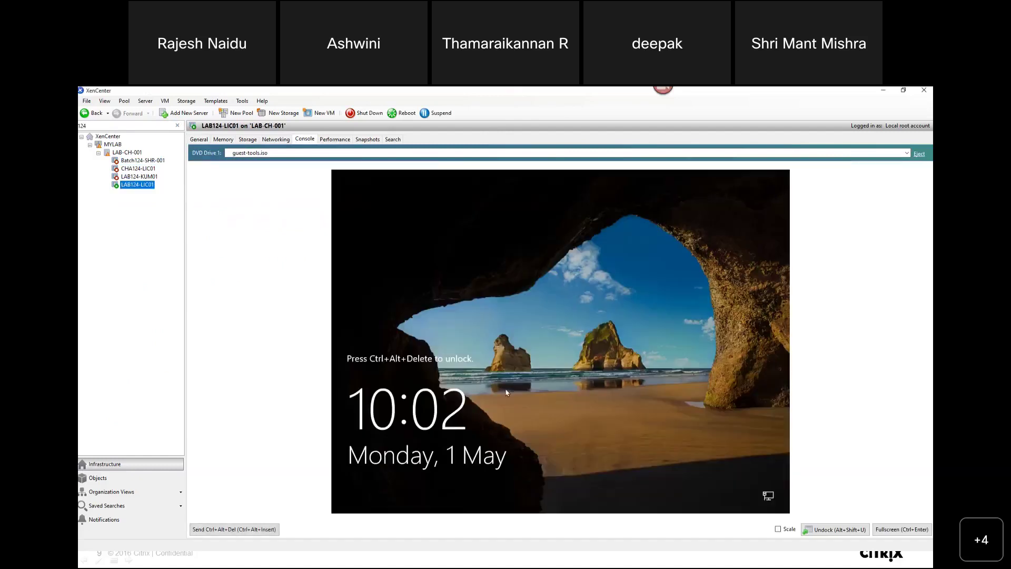
{"action": "left_click", "coordinate": [243, 528]}
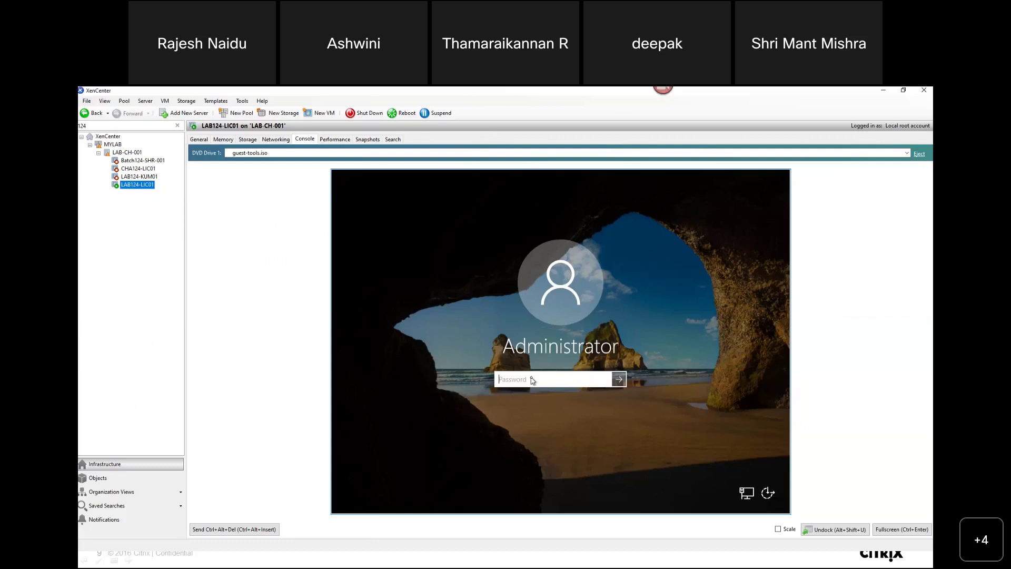
{"action": "type", "text": "P@ssw0rd"}
{"action": "key", "text": "Return"}
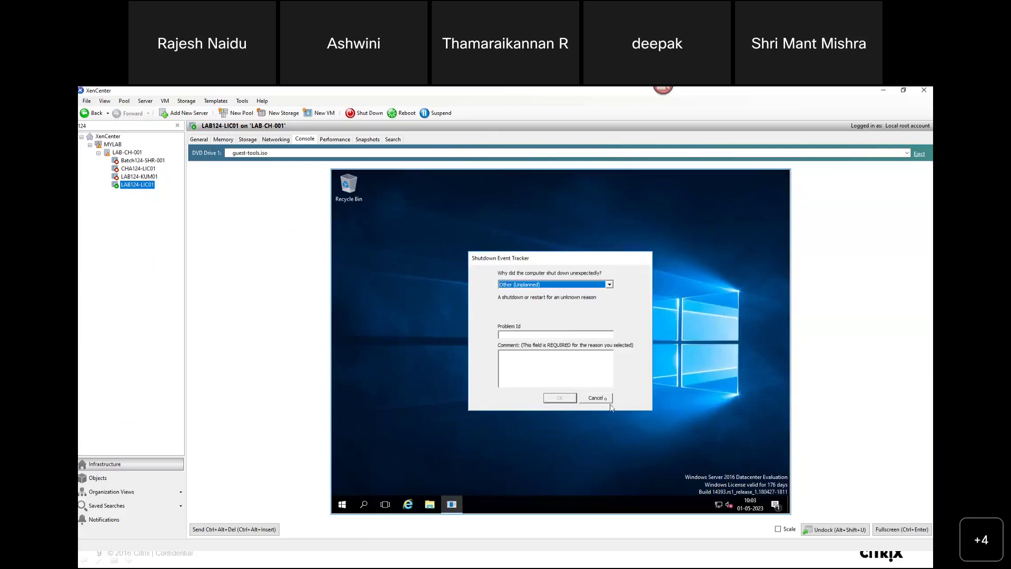
- Allow network discovery, cancel the Shutdown Event Tracker, and view This PC's system properties
{"action": "left_click", "coordinate": [605, 399]}
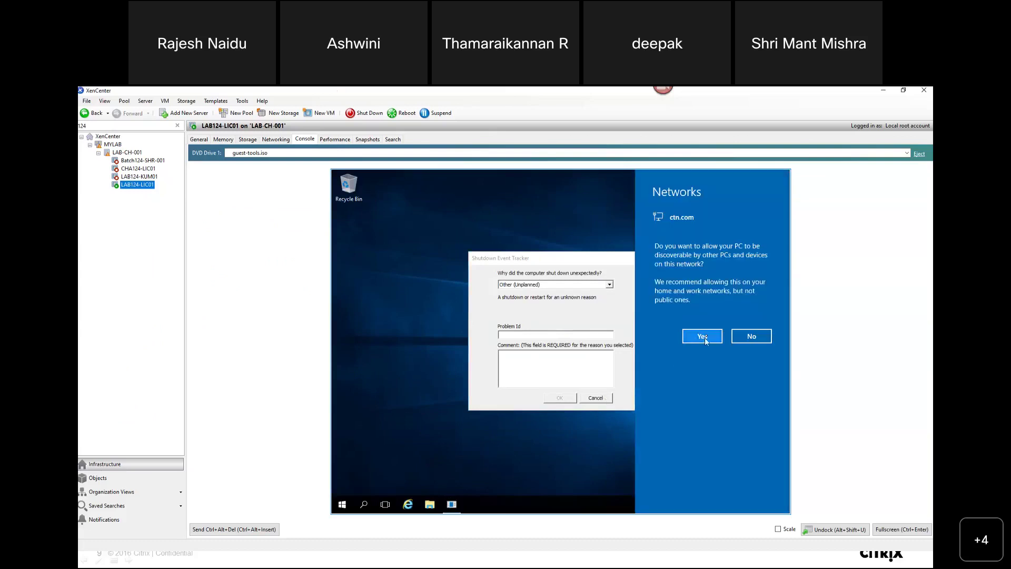
{"action": "left_click", "coordinate": [704, 337]}
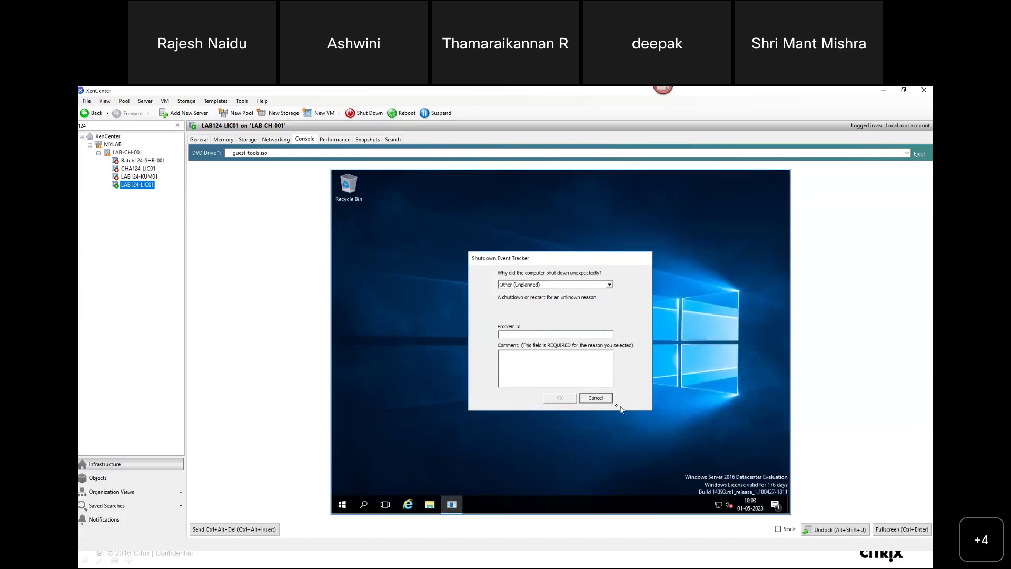
{"action": "left_click", "coordinate": [596, 398]}
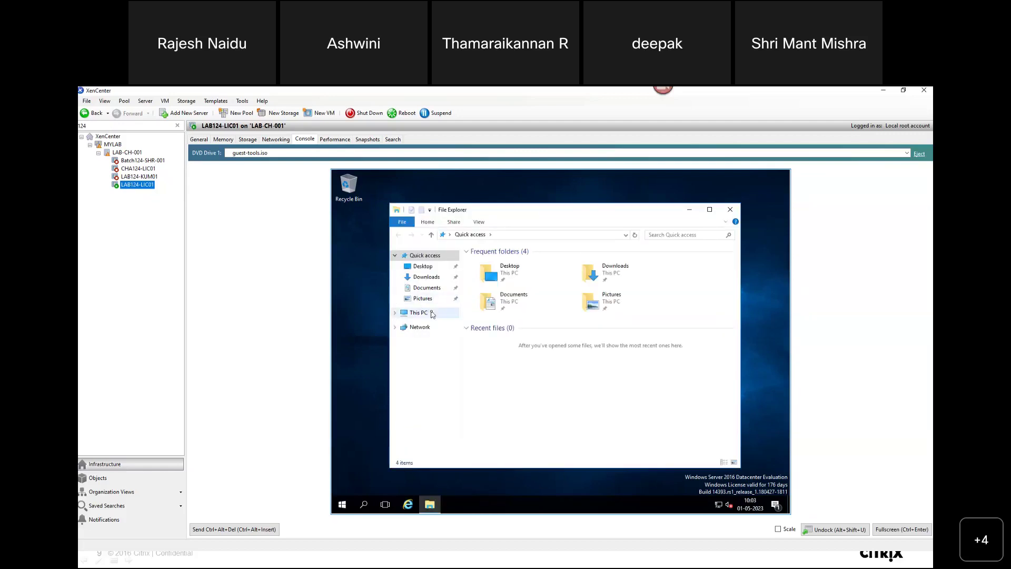
{"action": "right_click", "coordinate": [432, 313]}
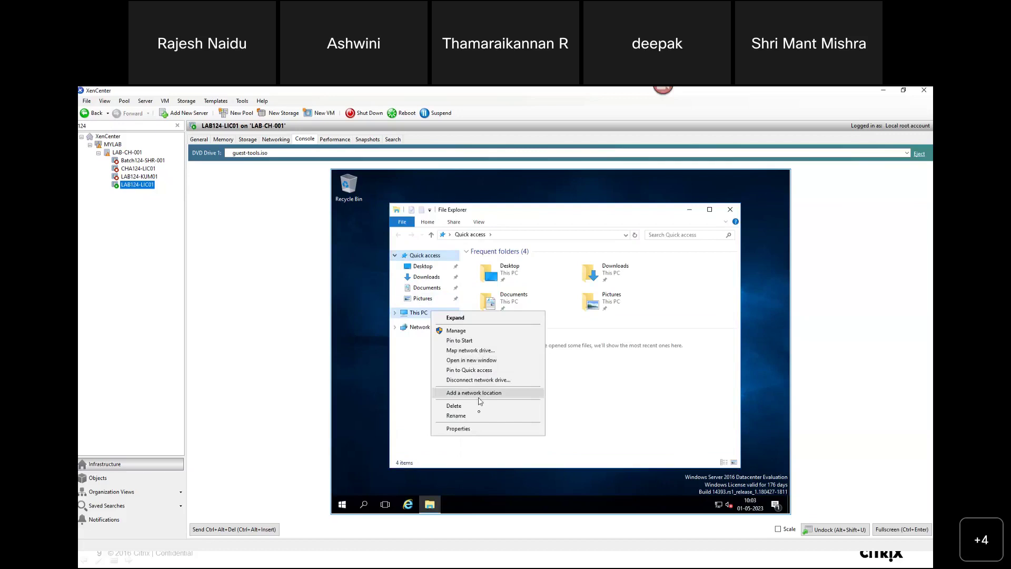
{"action": "left_click", "coordinate": [485, 429]}
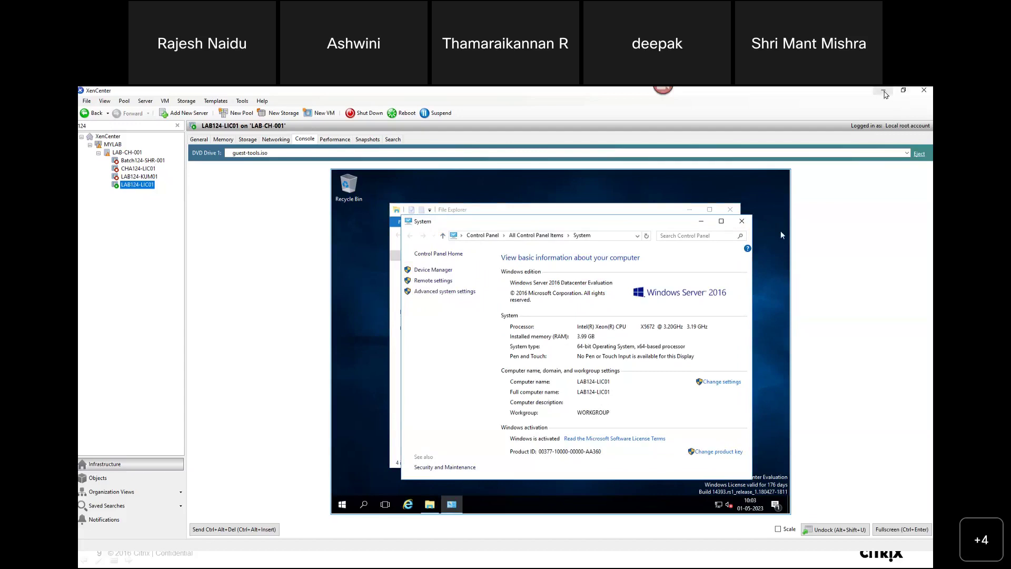
- Minimise XenCenter and end the slideshow to reveal the course schedule spreadsheet
{"action": "left_click", "coordinate": [884, 94]}
{"action": "right_click", "coordinate": [794, 115]}
{"action": "left_click", "coordinate": [820, 226]}
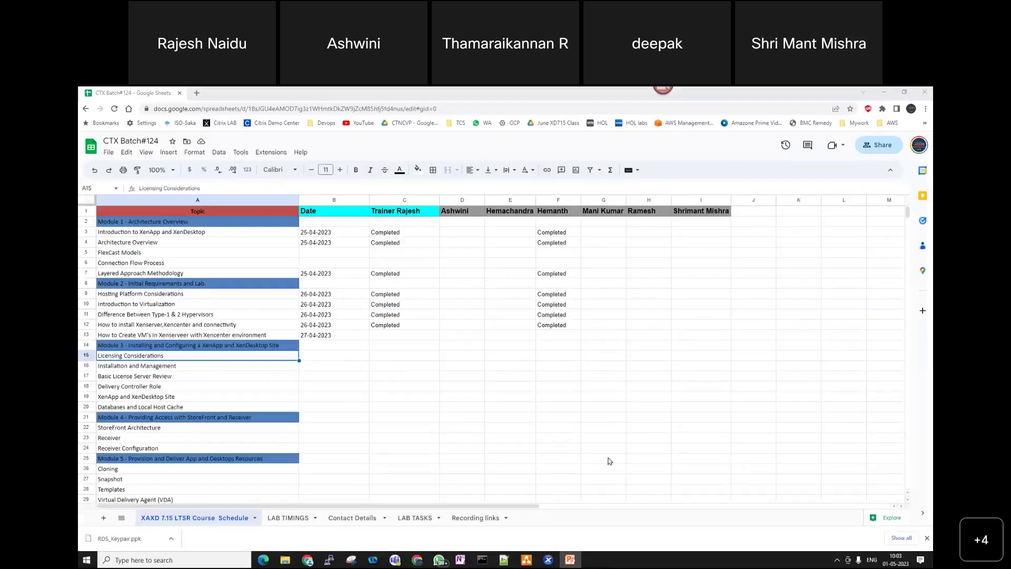
- Save the RDS Multi AZ Deployment diagram
{"action": "left_click", "coordinate": [529, 561]}
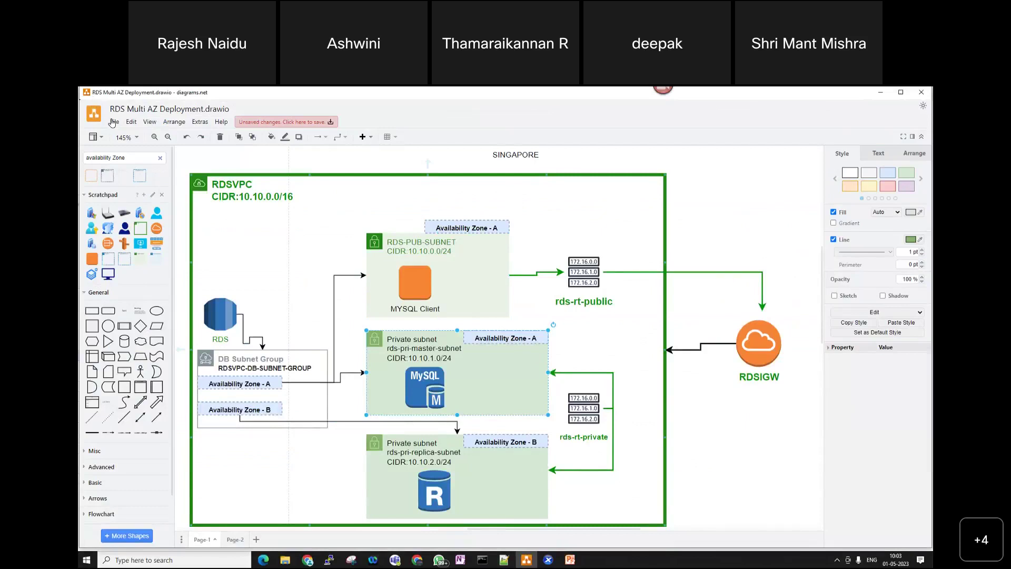
{"action": "left_click", "coordinate": [112, 122]}
{"action": "left_click", "coordinate": [144, 206]}
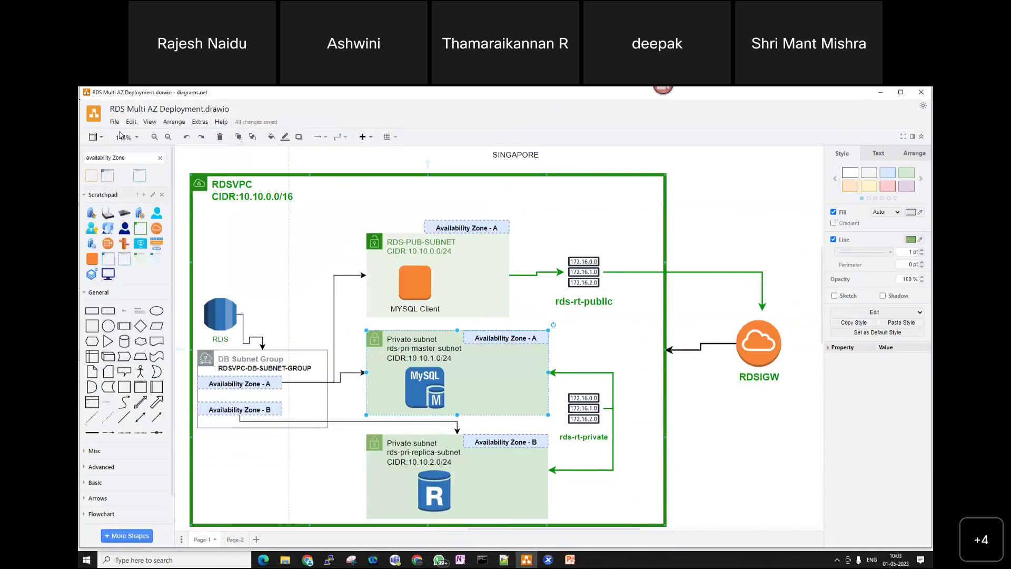
- Open April2023.drawio from the Draw.io folder
{"action": "left_click", "coordinate": [114, 123]}
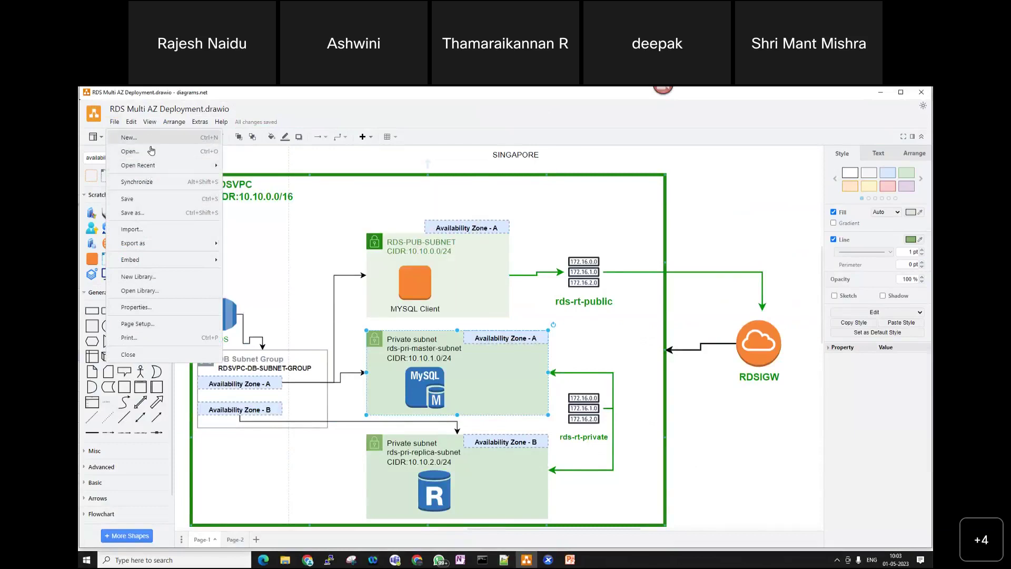
{"action": "left_click", "coordinate": [151, 151]}
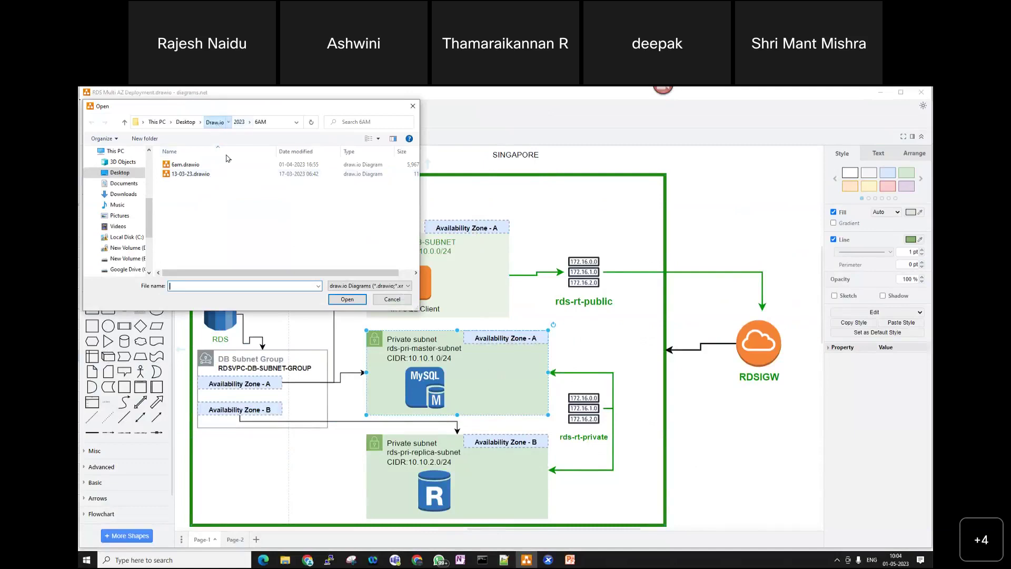
{"action": "left_click", "coordinate": [216, 122]}
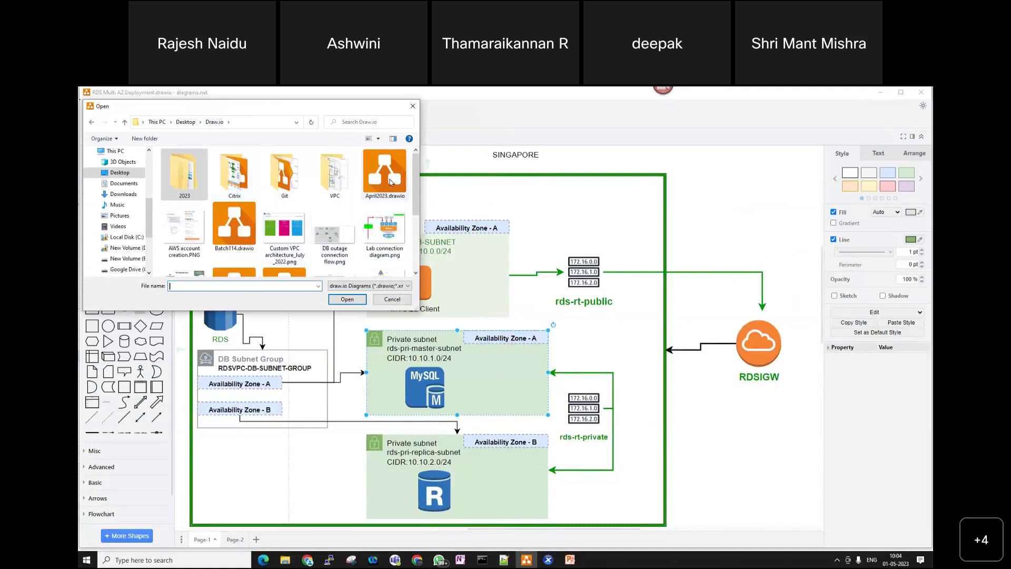
{"action": "left_click", "coordinate": [389, 192]}
{"action": "left_click", "coordinate": [347, 299]}
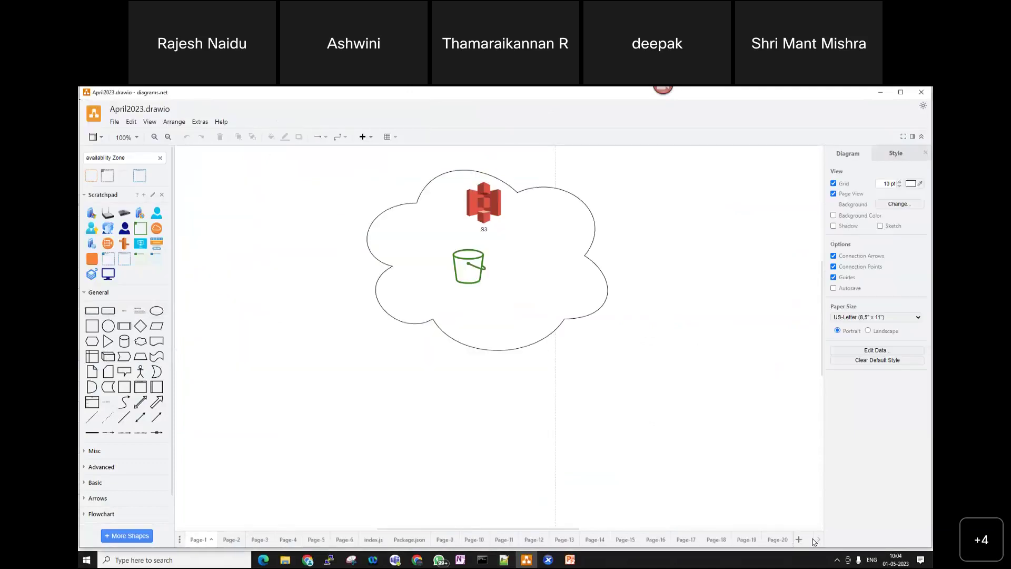
- On the AD Concept page, select the orange LAB124-LIC01.CTN.COM shape, then return to XenCenter
{"action": "left_click", "coordinate": [817, 541]}
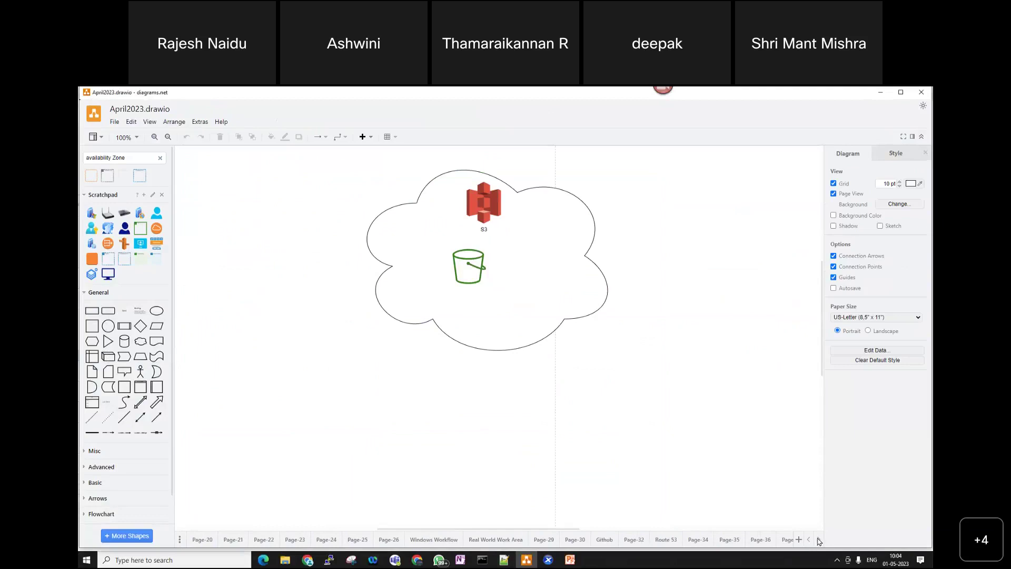
{"action": "scroll", "coordinate": [806, 545], "scroll_direction": "right", "scroll_amount": 5}
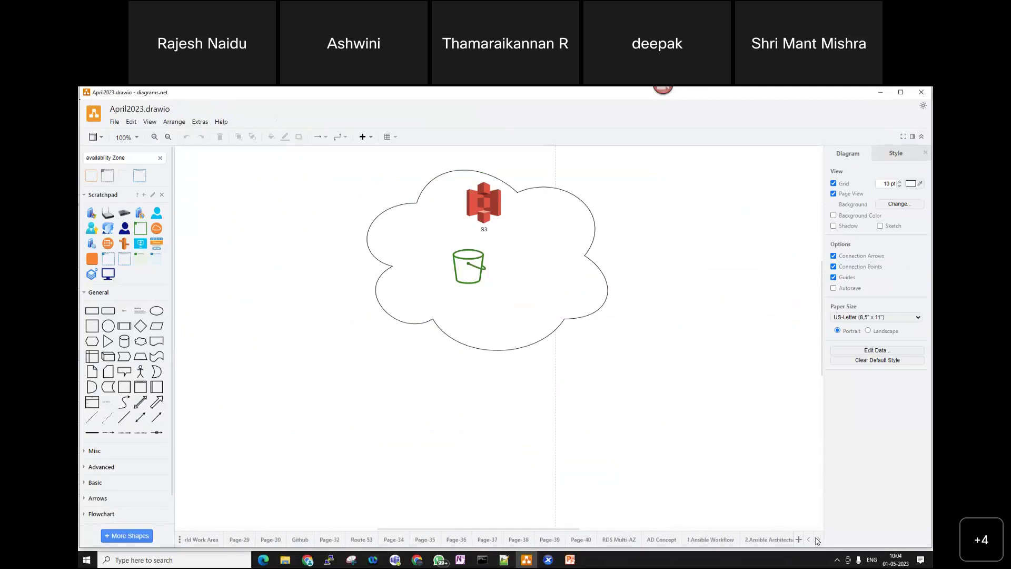
{"action": "left_click", "coordinate": [668, 540]}
{"action": "left_click_drag", "start_coordinate": [504, 529], "coordinate": [569, 526]}
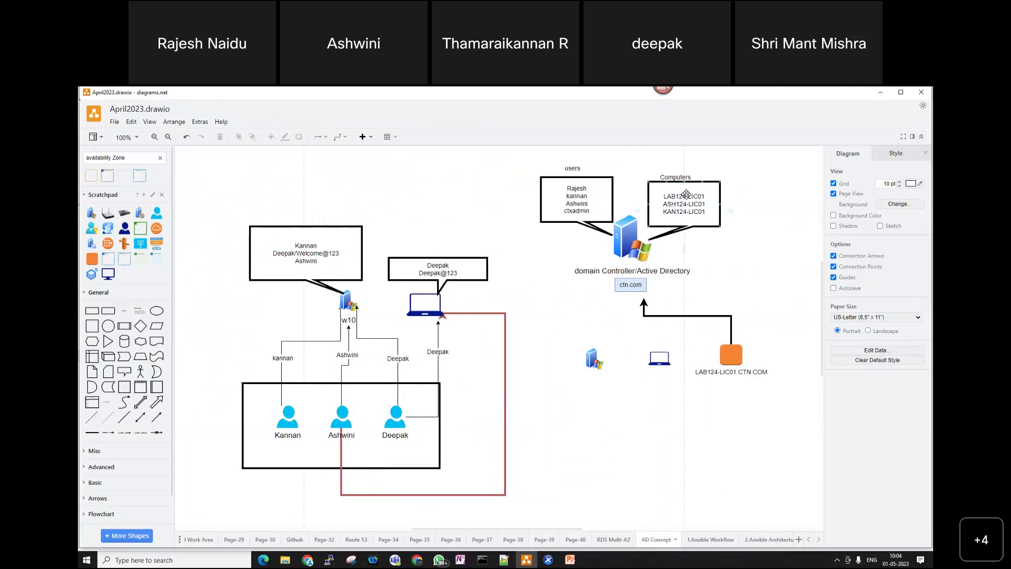
{"action": "left_click", "coordinate": [698, 210]}
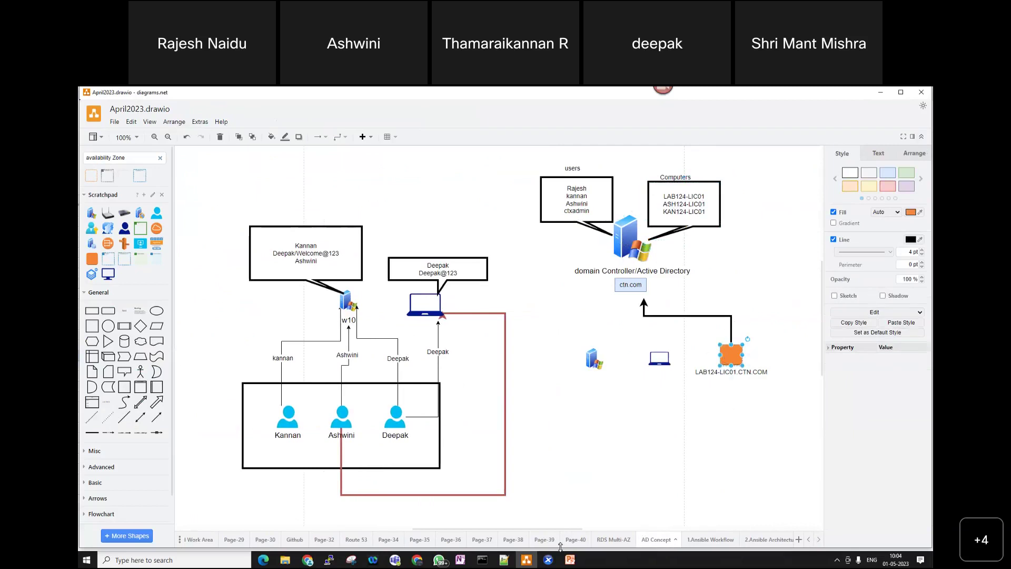
{"action": "left_click", "coordinate": [548, 559]}
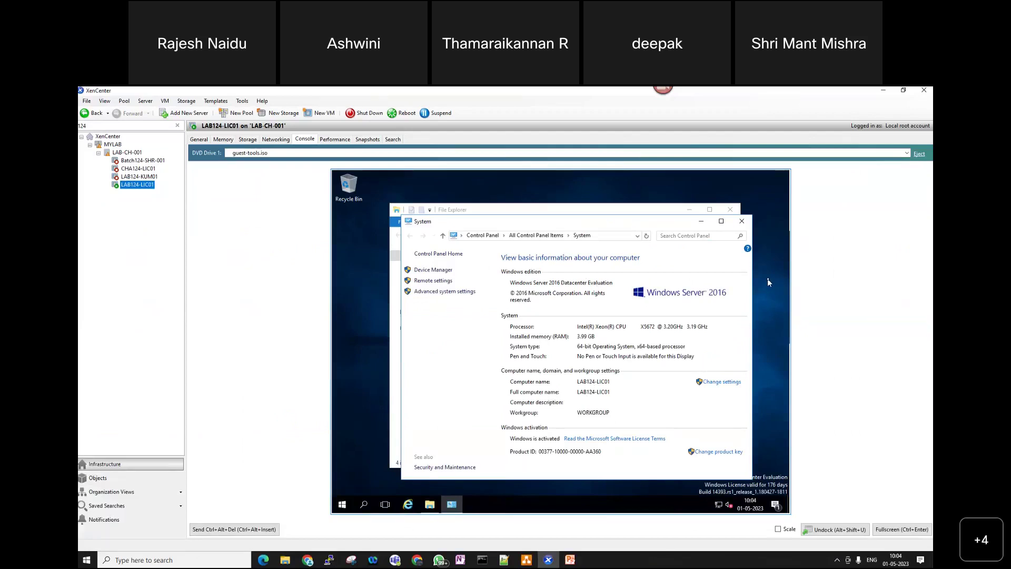
- Launch Network Connections on LAB124-LIC01 by running ncpa.cpl
{"action": "right_click", "coordinate": [342, 509]}
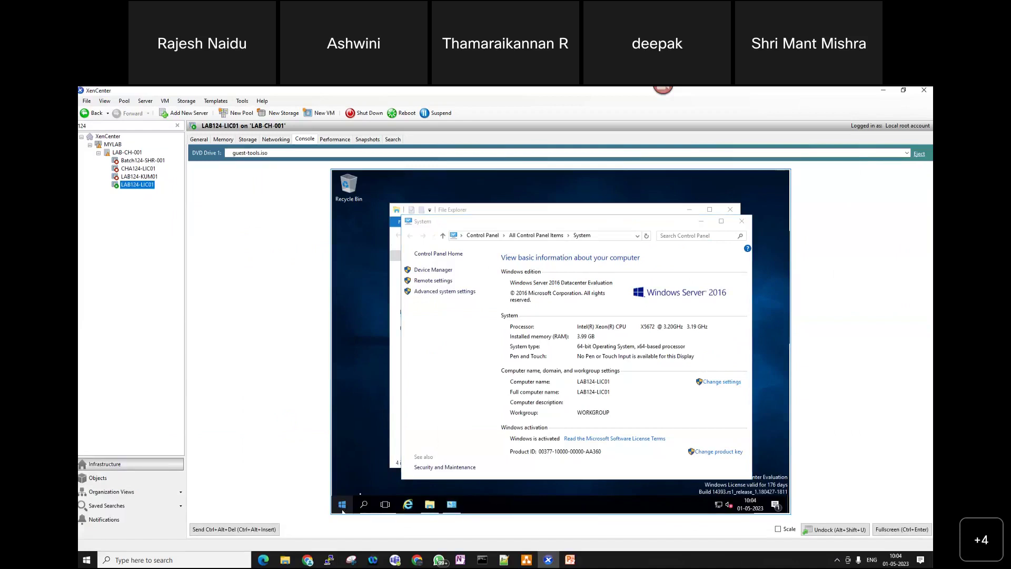
{"action": "left_click", "coordinate": [370, 467]}
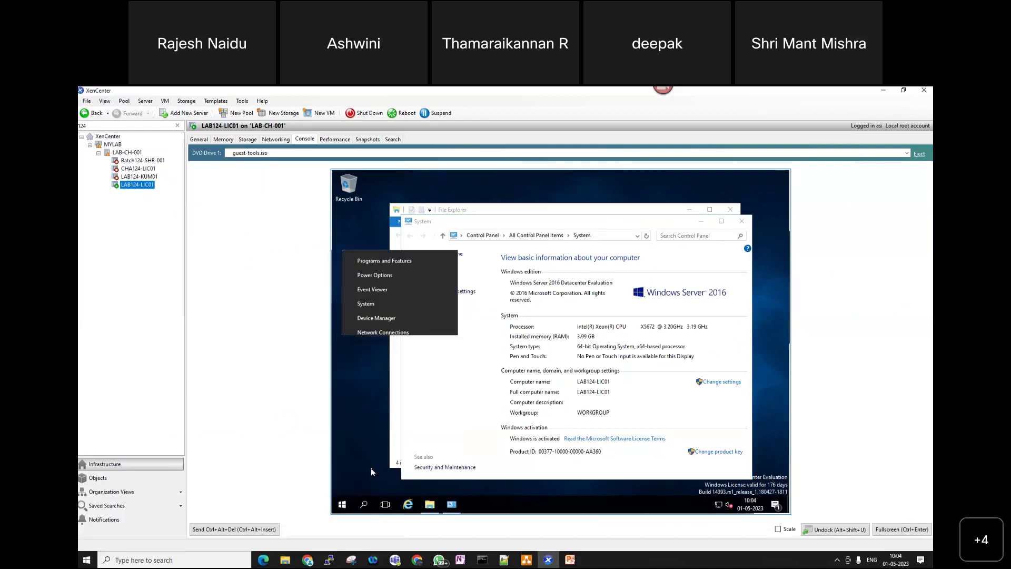
{"action": "type", "text": "ncpac"}
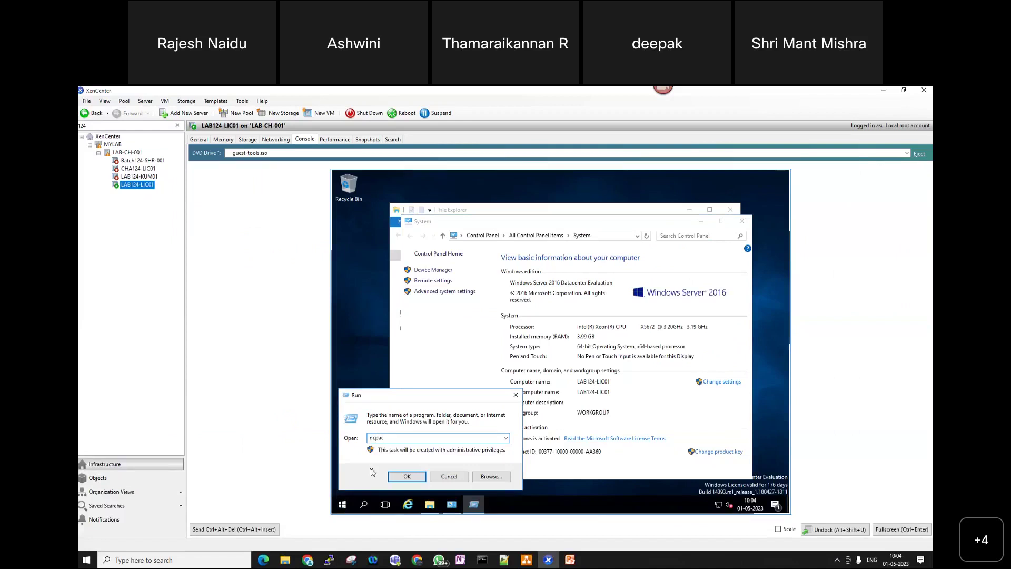
{"action": "key", "text": "BackSpace"}
{"action": "key", "text": "Down"}
{"action": "key", "text": "Return"}
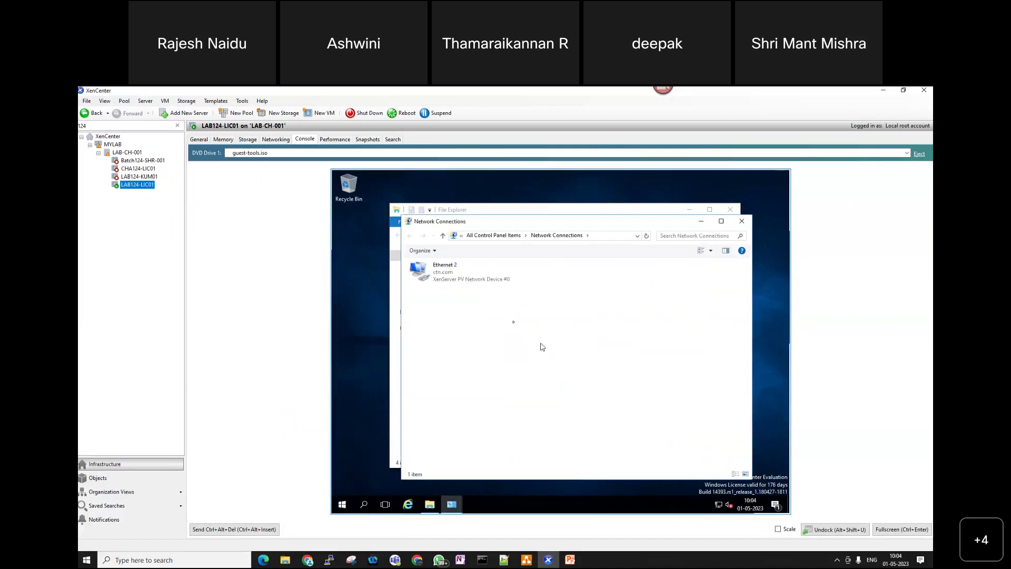
- Check Ethernet 2's IPv4 DNS servers are 192.168.1.100 and 8.8.8.8, then close the windows
{"action": "right_click", "coordinate": [462, 279]}
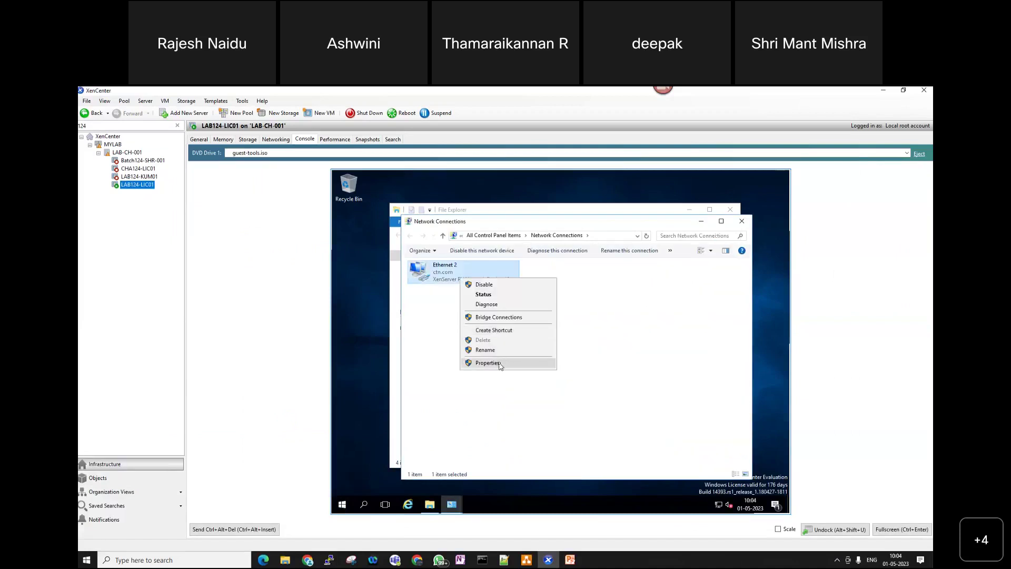
{"action": "left_click", "coordinate": [500, 363]}
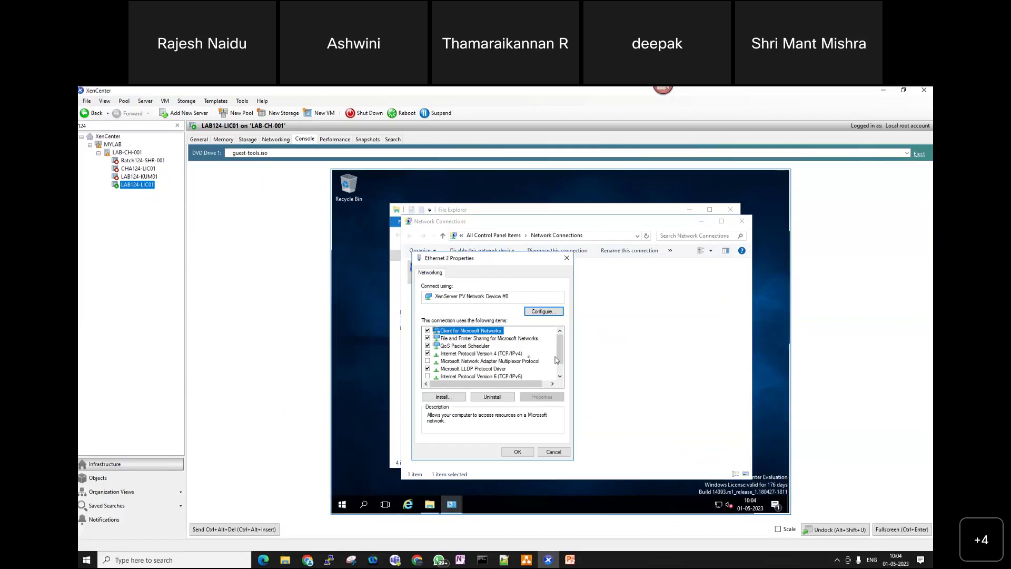
{"action": "left_click", "coordinate": [515, 353]}
{"action": "left_click", "coordinate": [542, 397]}
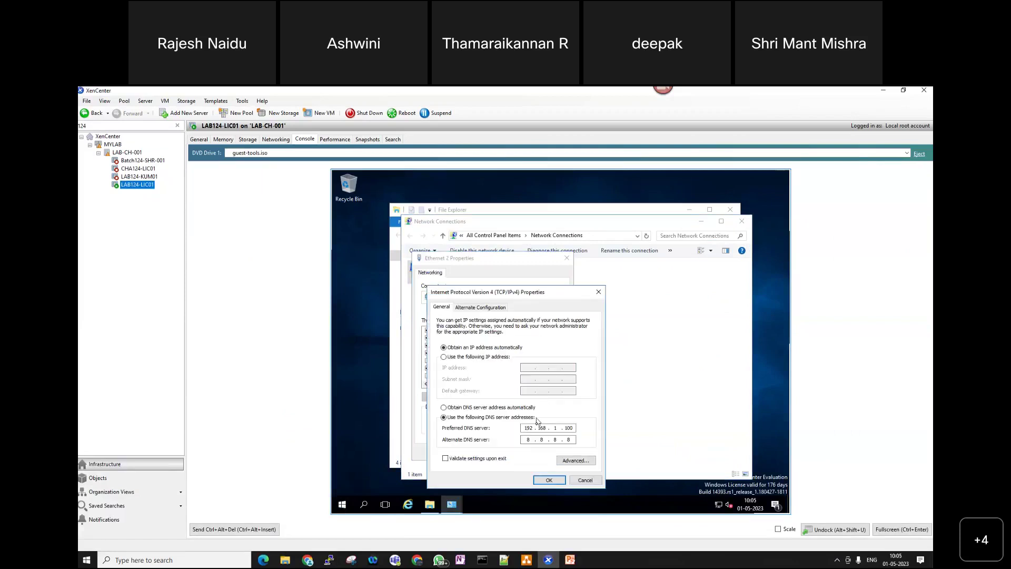
{"action": "left_click", "coordinate": [549, 480]}
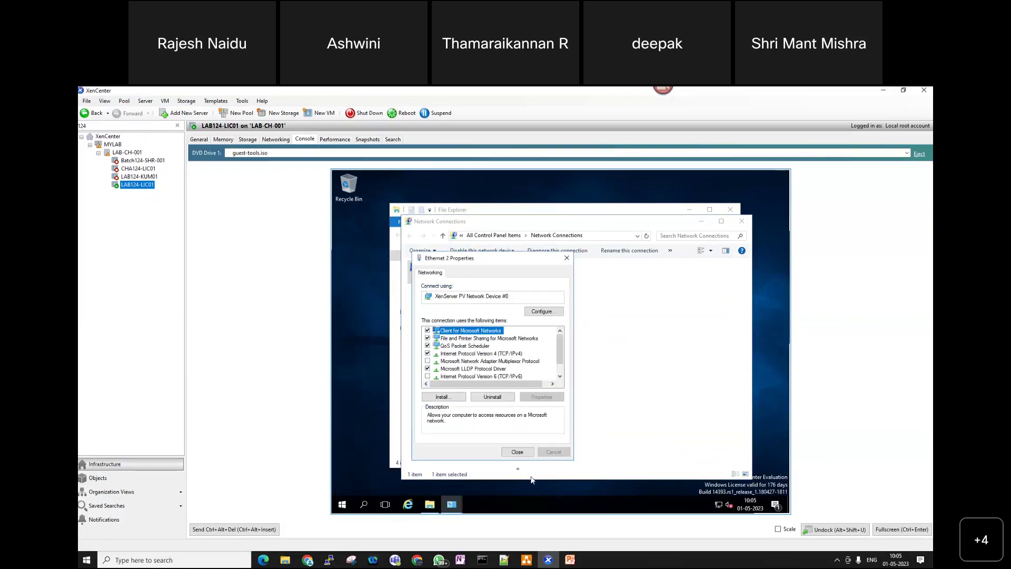
{"action": "left_click", "coordinate": [518, 455]}
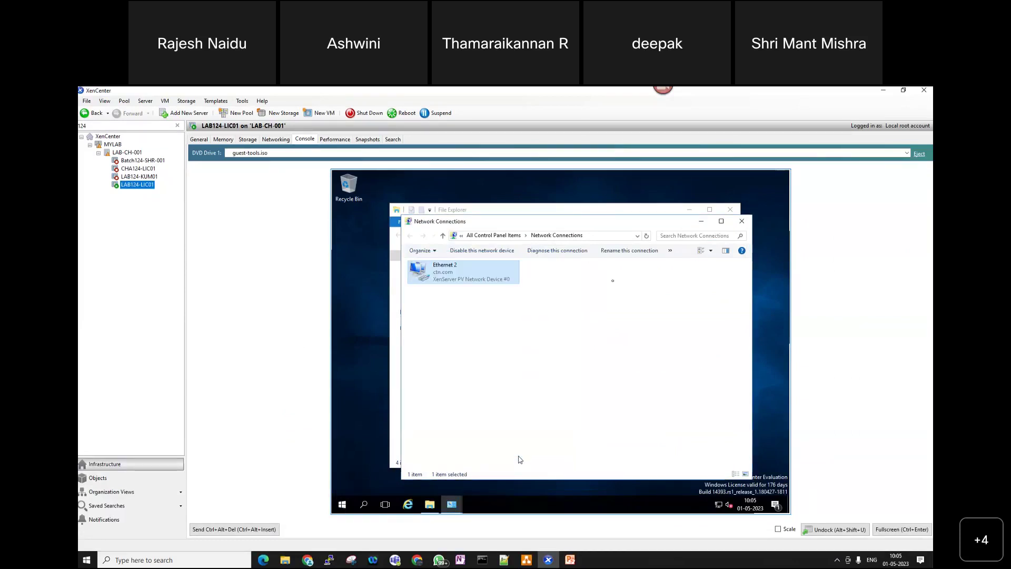
{"action": "left_click", "coordinate": [742, 220]}
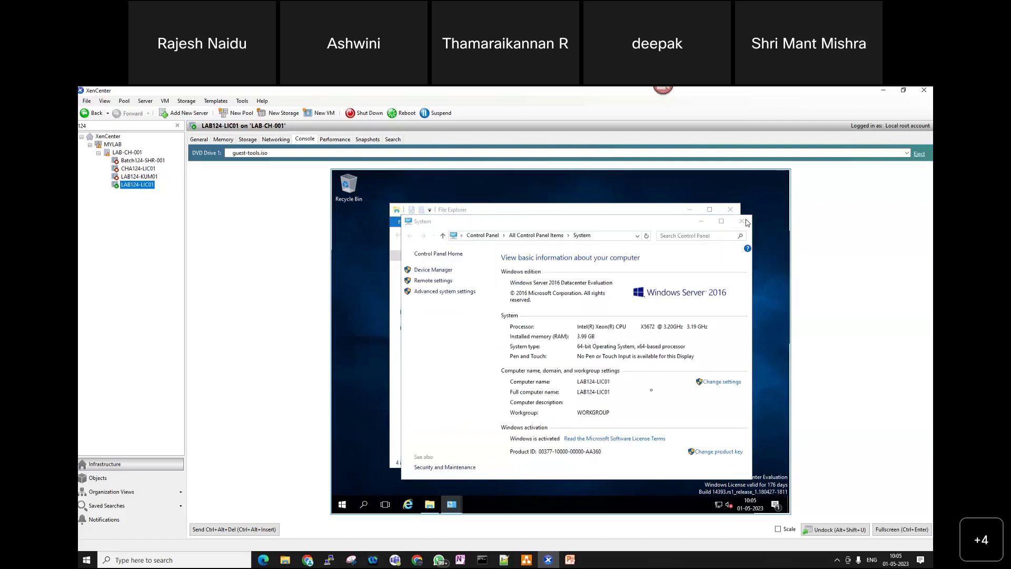
- Switch LAB124-LIC01's membership to Domain, then filter the resource tree to AD
{"action": "left_click", "coordinate": [724, 384]}
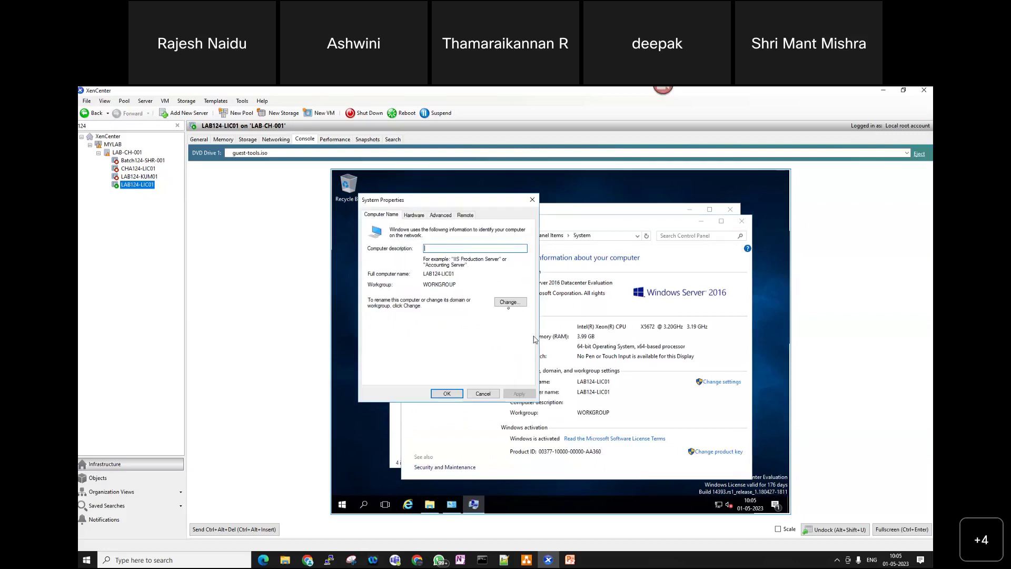
{"action": "left_click", "coordinate": [510, 302]}
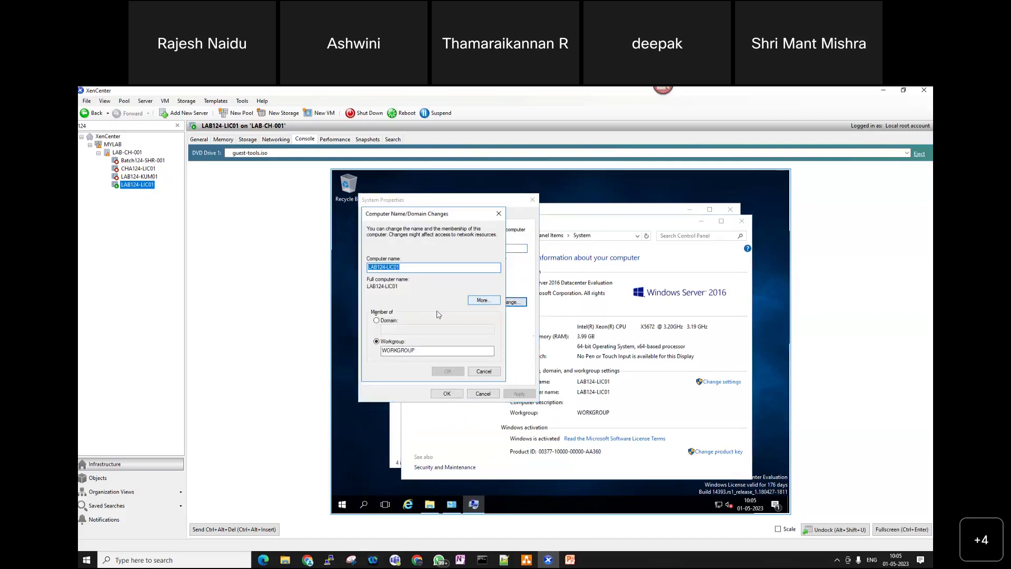
{"action": "left_click", "coordinate": [385, 321]}
{"action": "left_click", "coordinate": [394, 330]}
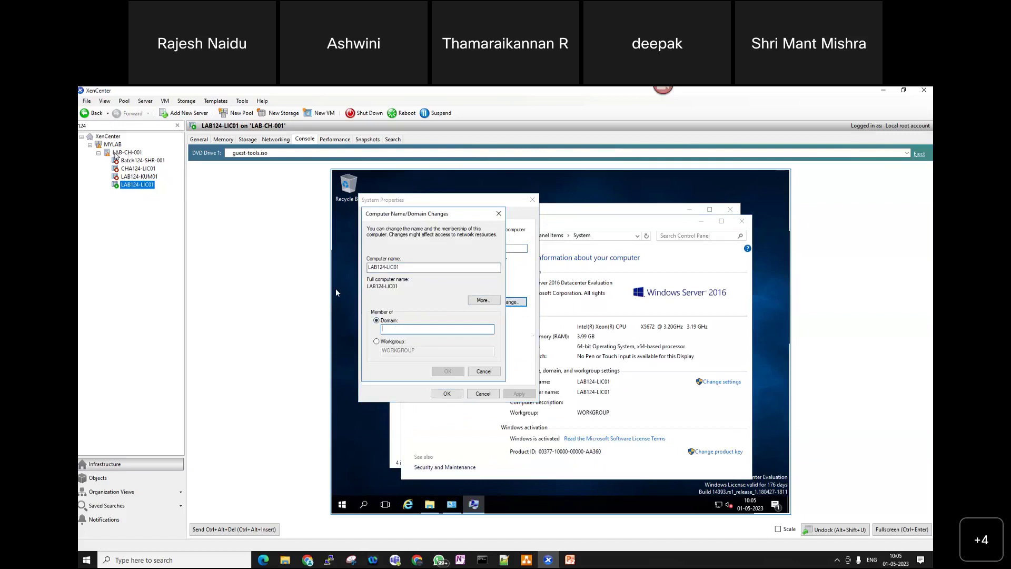
{"action": "key", "text": "BackSpace"}
{"action": "key", "text": "BackSpace"}
{"action": "key", "text": "BackSpace"}
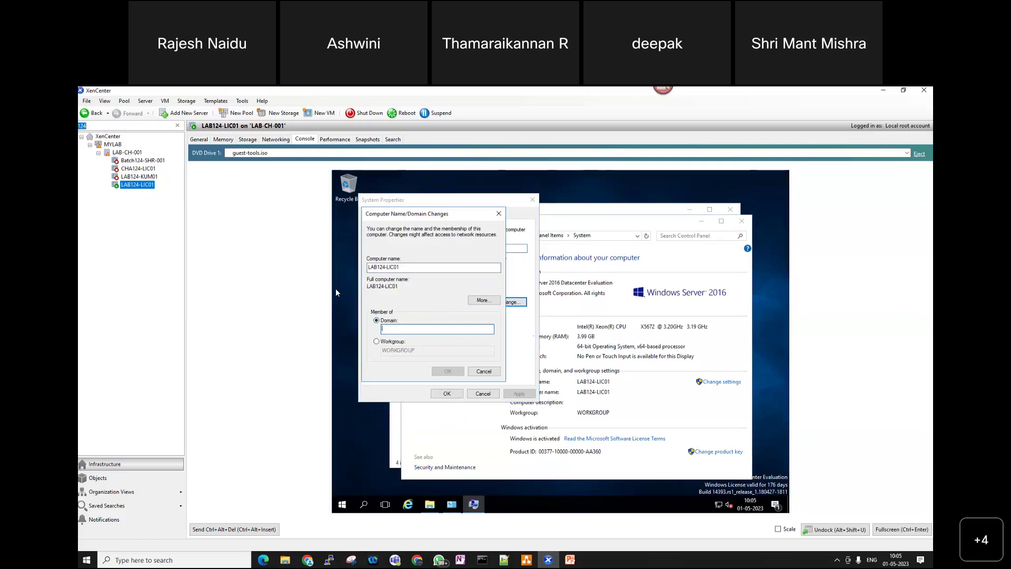
{"action": "type", "text": "AD"}
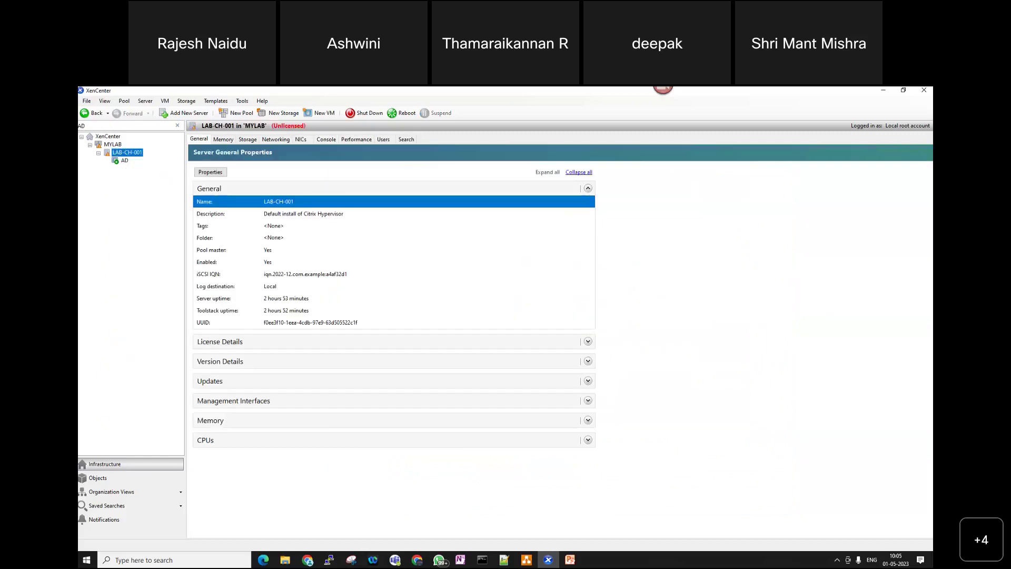
- Open the AD VM's console, decline Remote Desktop, and sign in as ctxadmin with the password
{"action": "left_click", "coordinate": [125, 161]}
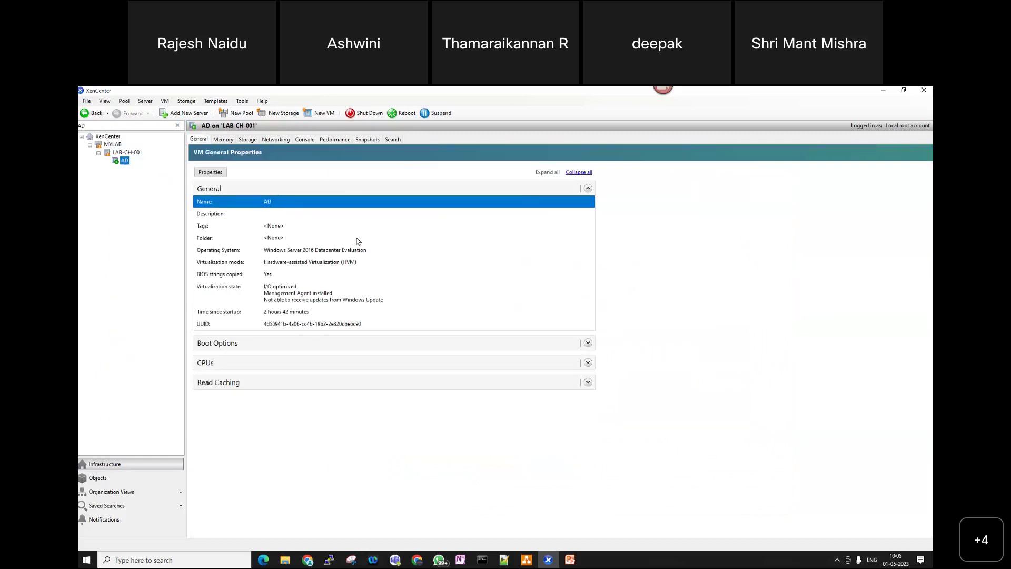
{"action": "left_click", "coordinate": [305, 139]}
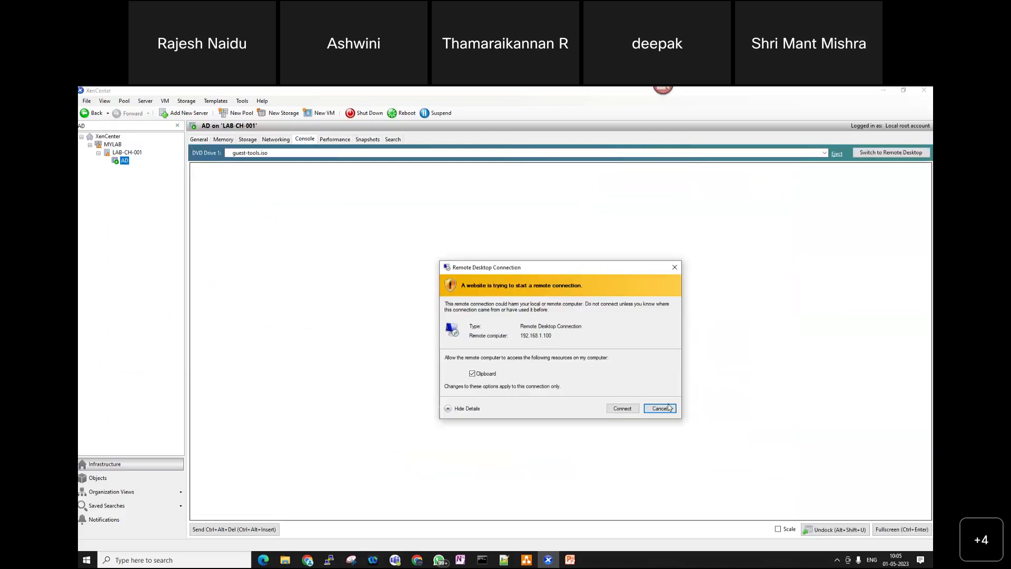
{"action": "left_click", "coordinate": [669, 410]}
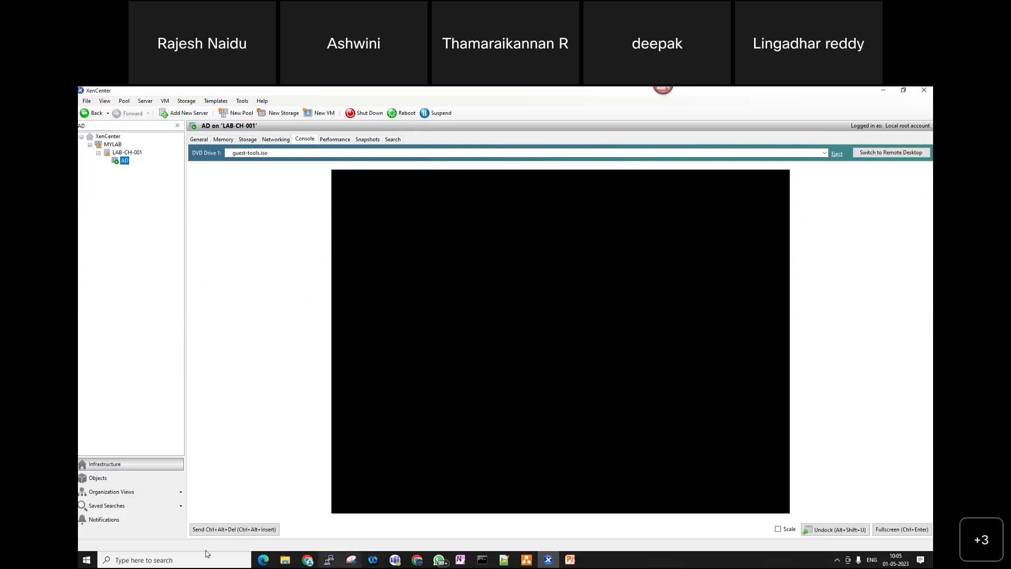
{"action": "left_click", "coordinate": [256, 530]}
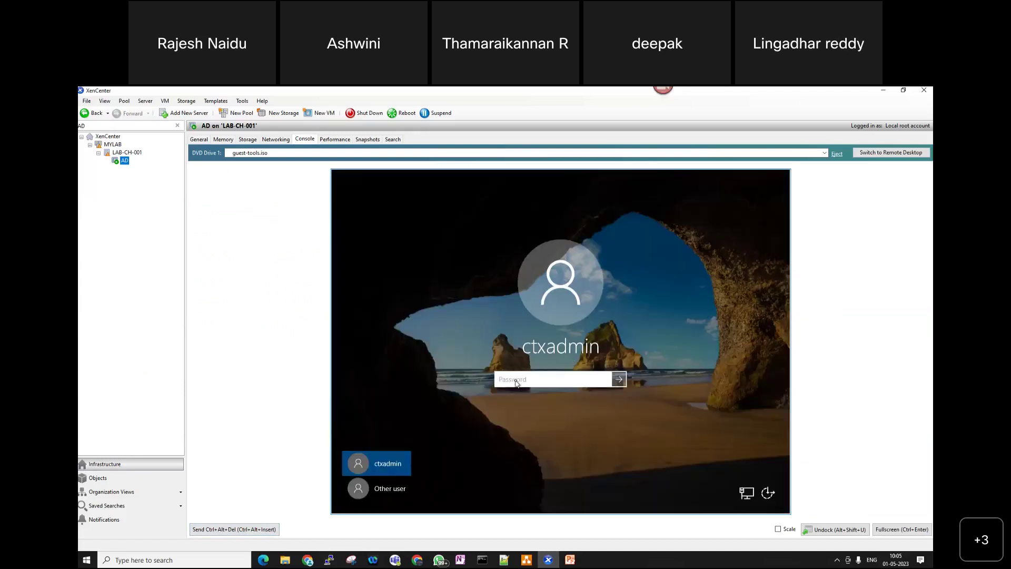
{"action": "type", "text": "••••••••••"}
{"action": "key", "text": "Return"}
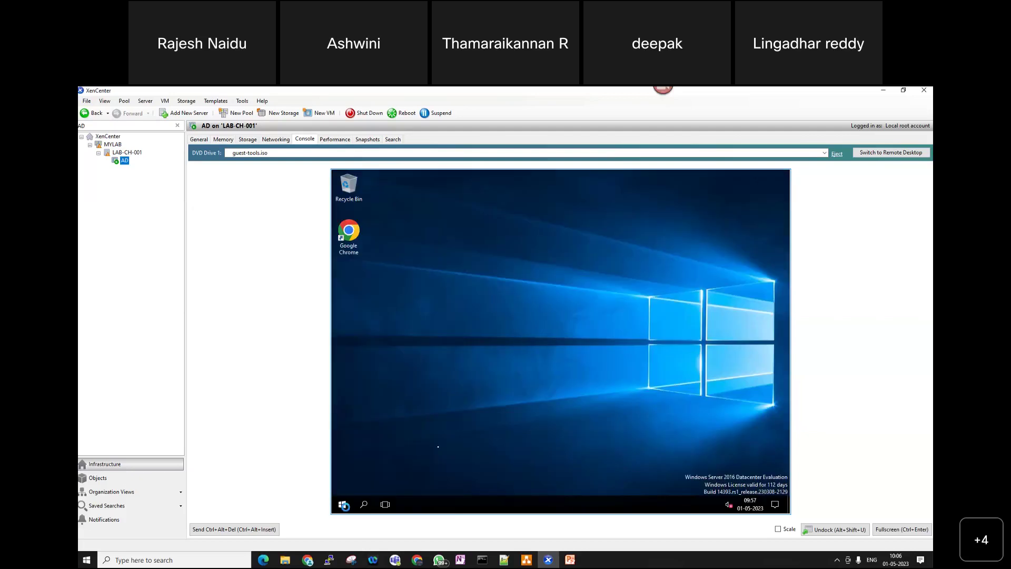
- Run ipconfig in the AD VM's Command Prompt to confirm IPv4 192.168.1.100, then open File Explorer
{"action": "left_click", "coordinate": [596, 399]}
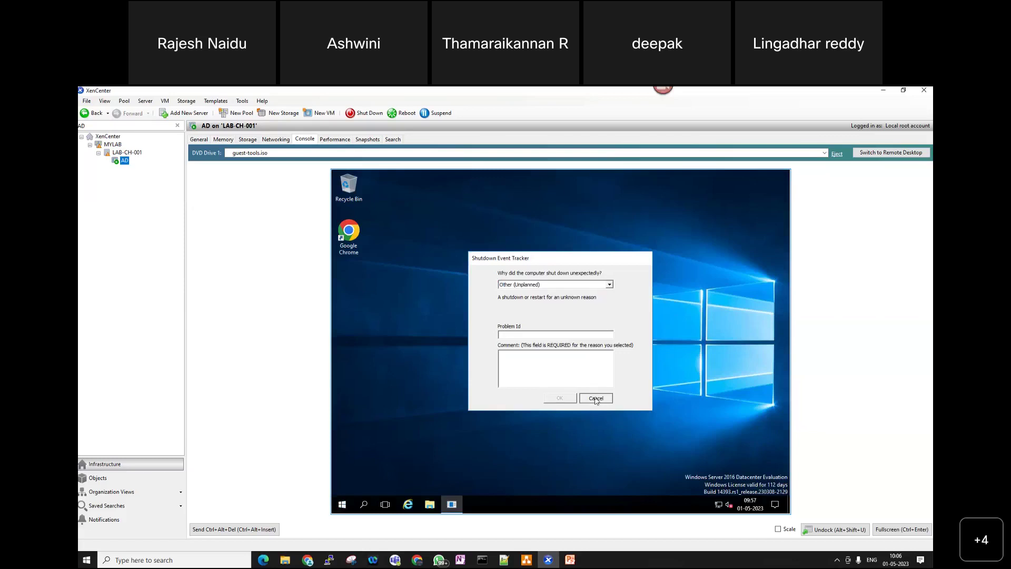
{"action": "key", "text": "super+x"}
{"action": "left_click", "coordinate": [382, 460]}
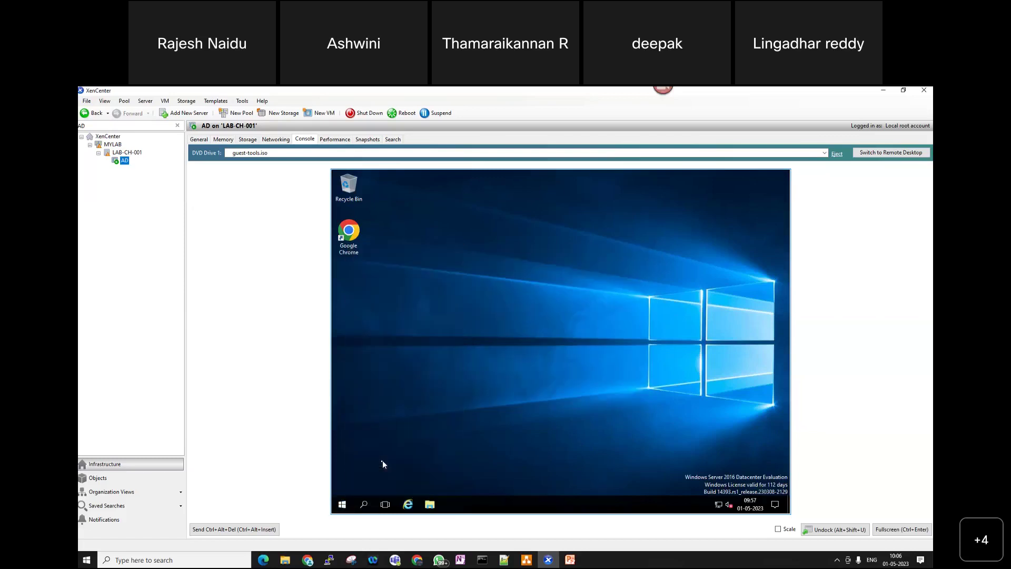
{"action": "type", "text": "cmd"}
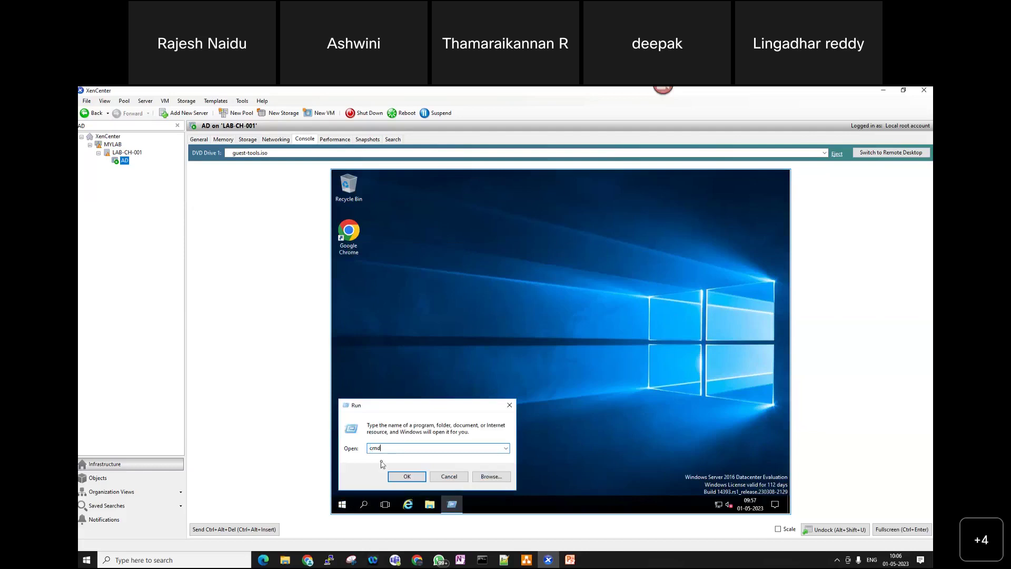
{"action": "key", "text": "Return"}
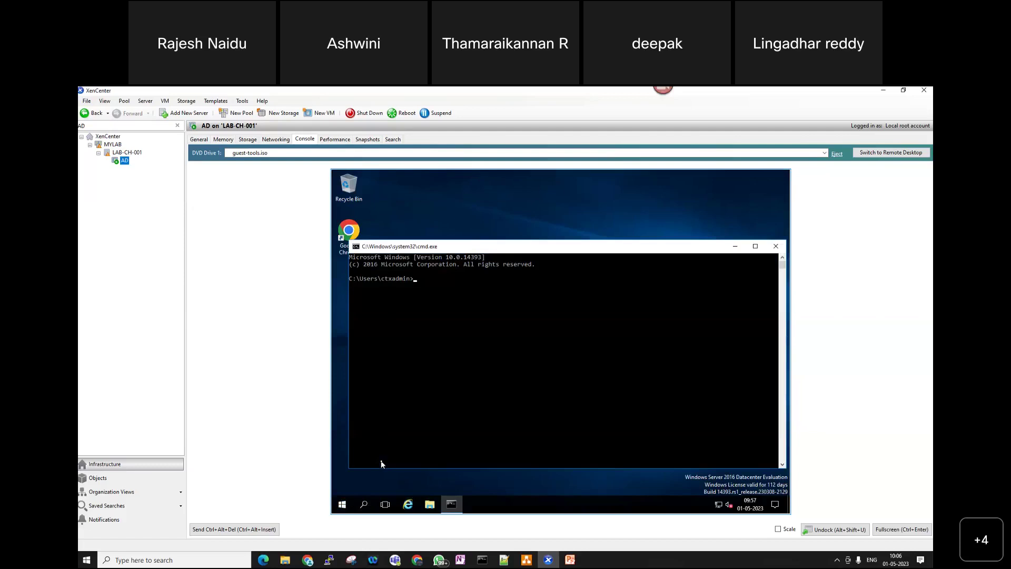
{"action": "type", "text": "ipconfig"}
{"action": "key", "text": "Return"}
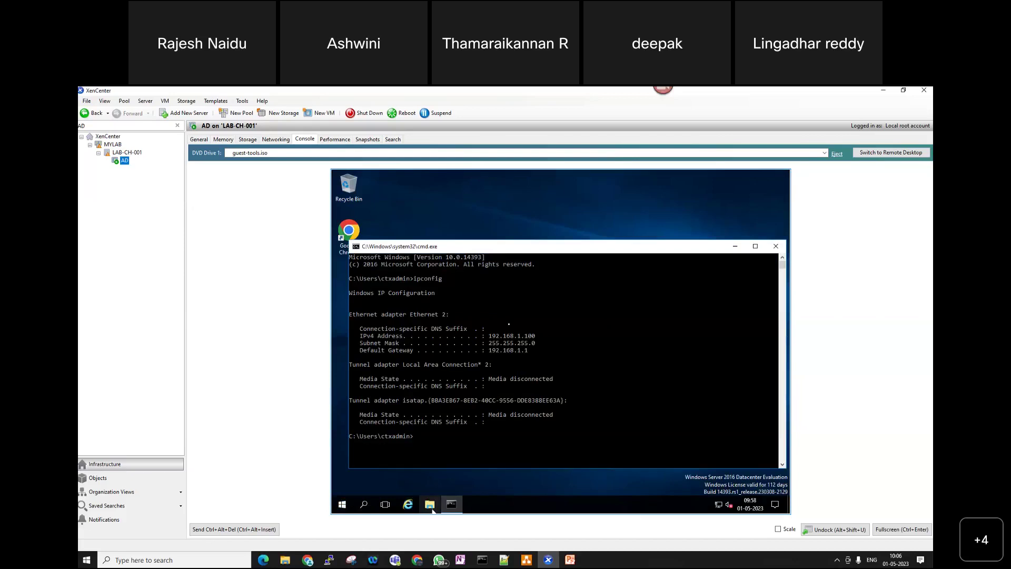
{"action": "left_click", "coordinate": [430, 506]}
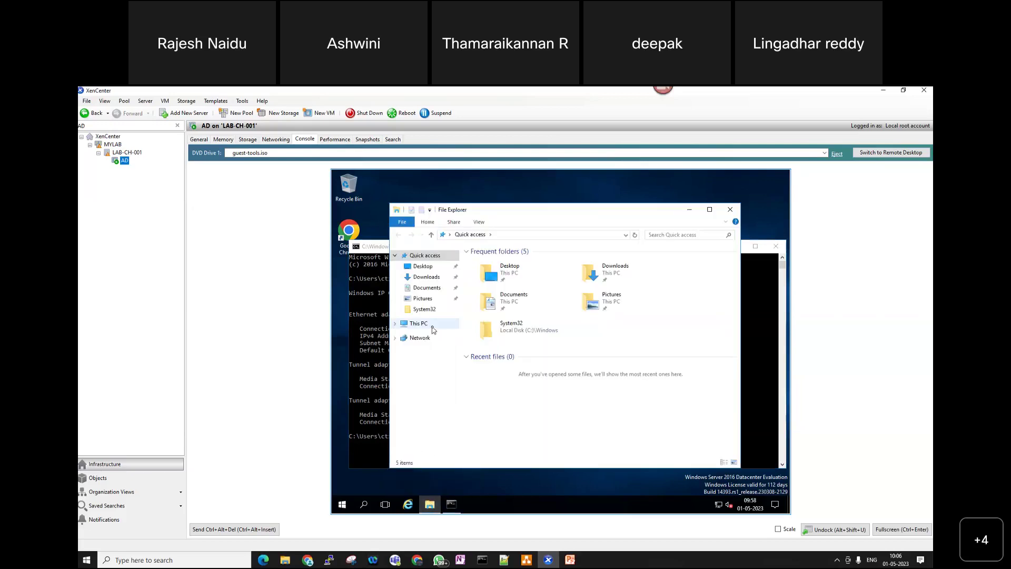
- Check the AD VM's system properties for domain ctn.com, then filter XenCenter's server tree by 124
{"action": "right_click", "coordinate": [433, 329]}
{"action": "left_click", "coordinate": [487, 445]}
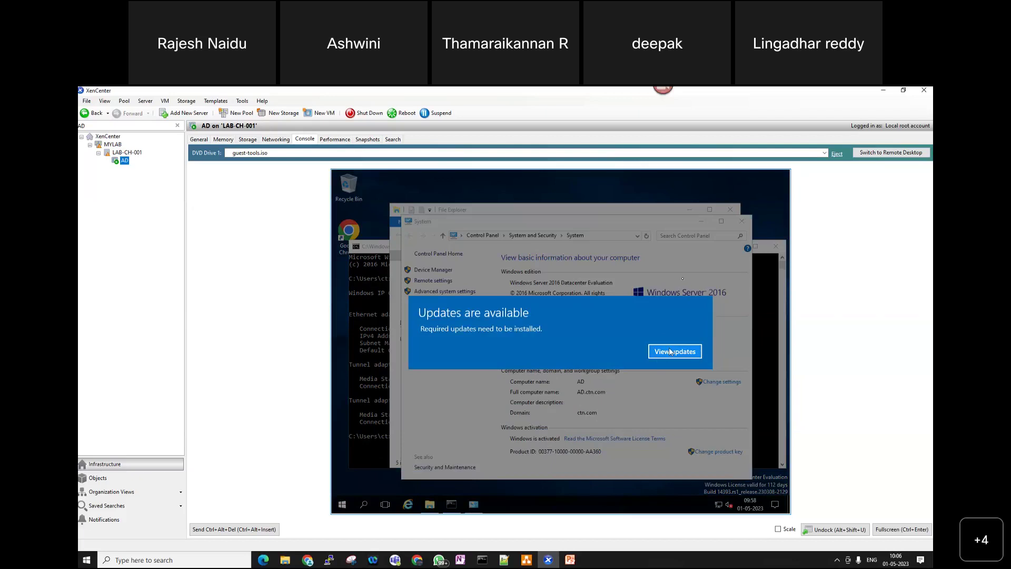
{"action": "left_click", "coordinate": [670, 352]}
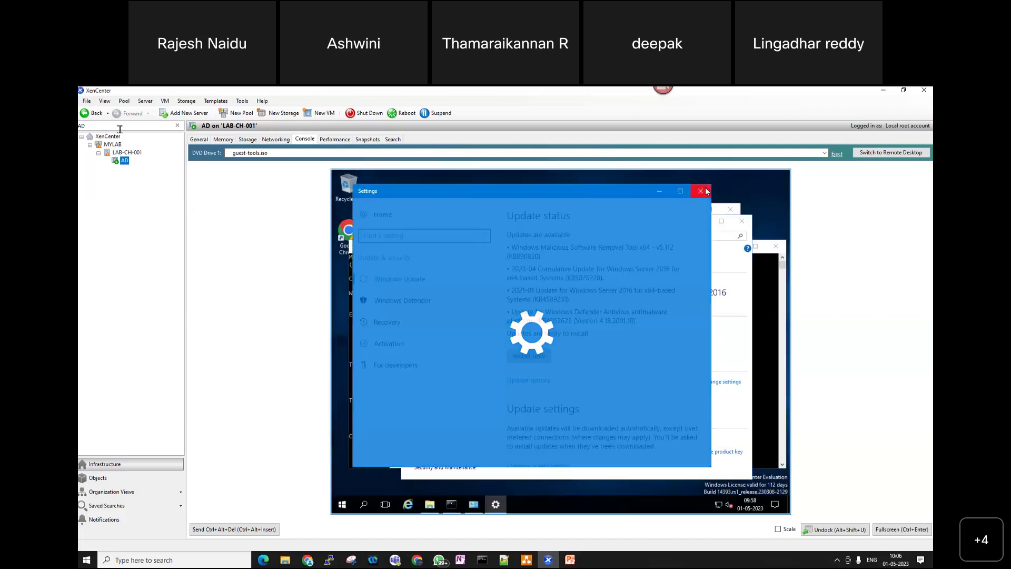
{"action": "left_click", "coordinate": [701, 191]}
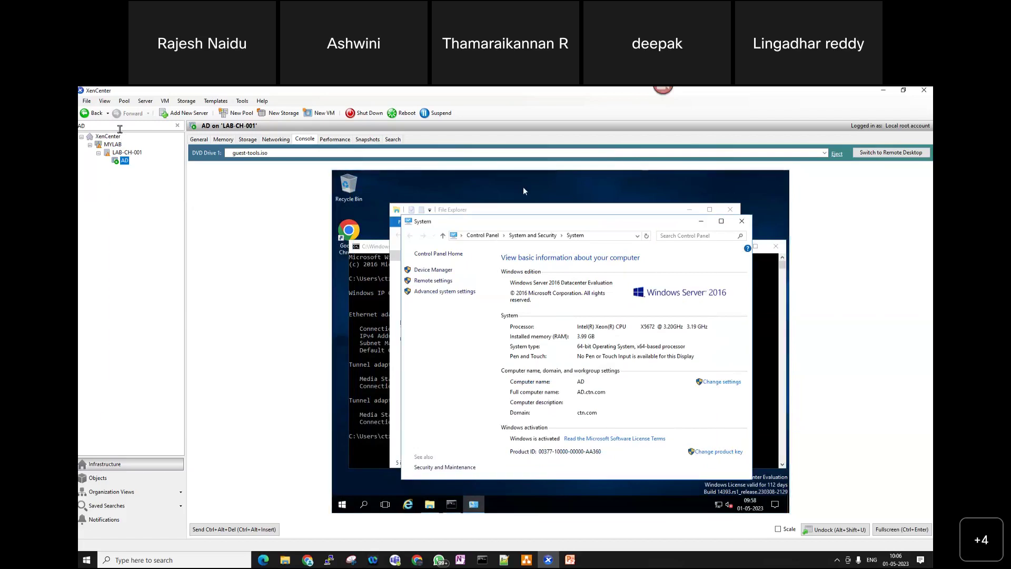
{"action": "key", "text": "BackSpace"}
{"action": "key", "text": "BackSpace"}
{"action": "type", "text": "124"}
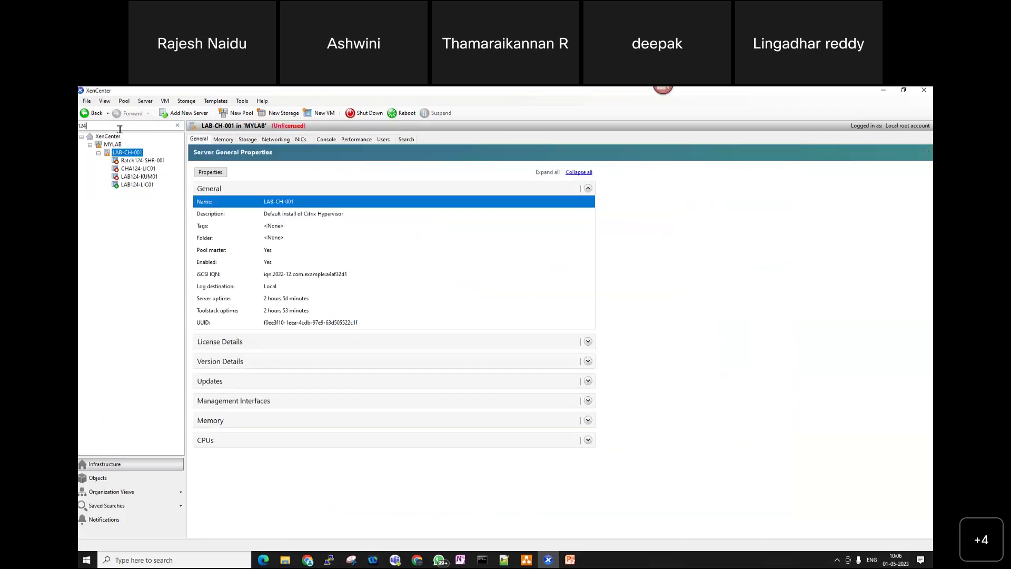
- On LAB124-LIC01, decline the RDP prompt and submit joining the CTN.COM domain, then switch to draw.io
{"action": "left_click", "coordinate": [149, 185]}
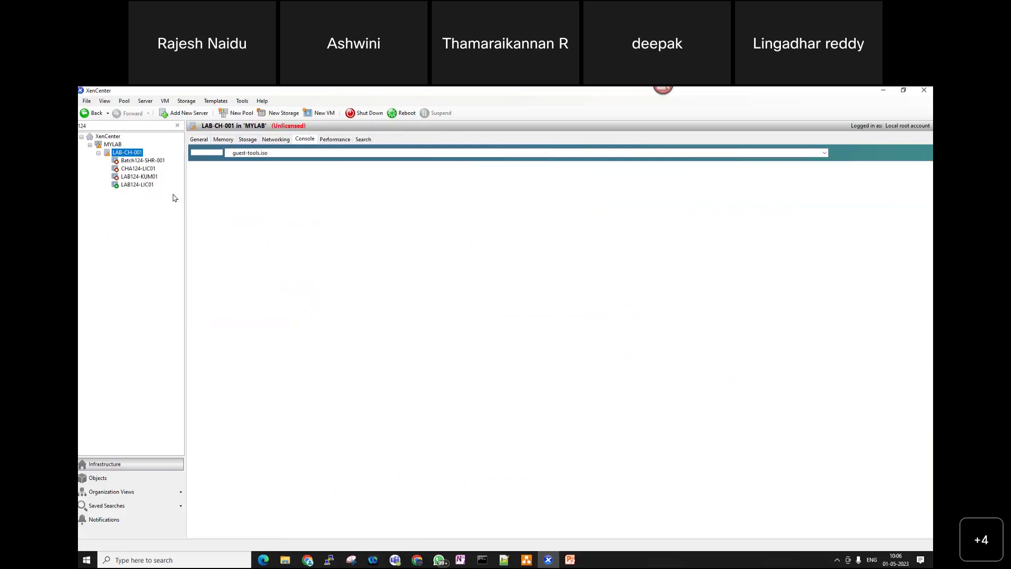
{"action": "left_click", "coordinate": [138, 185]}
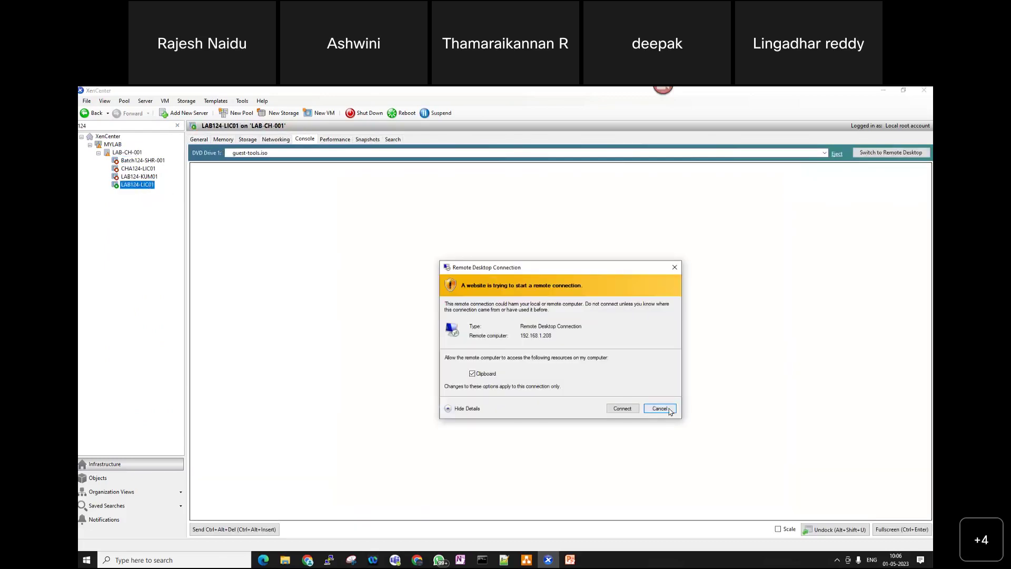
{"action": "left_click", "coordinate": [669, 410]}
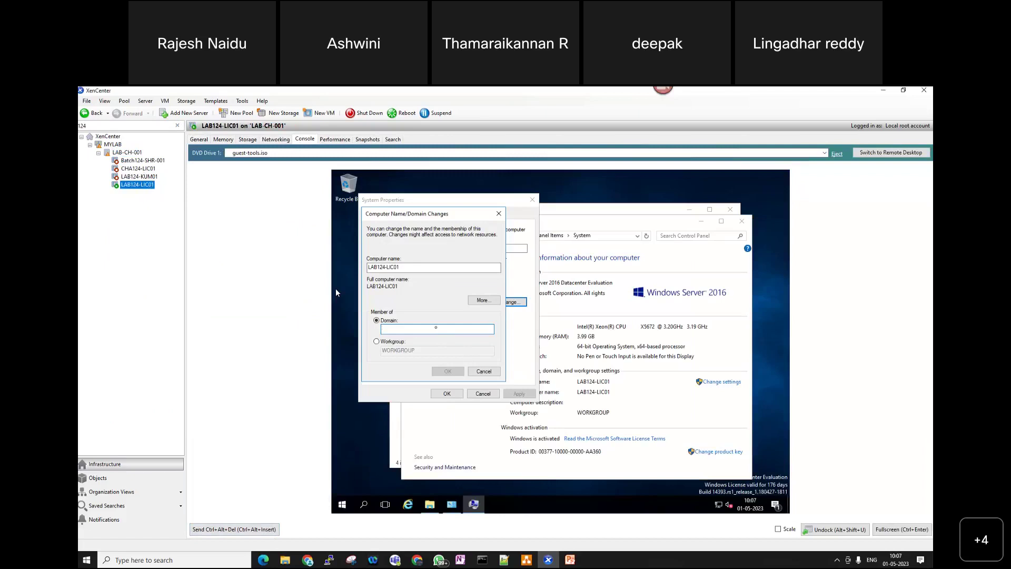
{"action": "type", "text": "CTN.COM"}
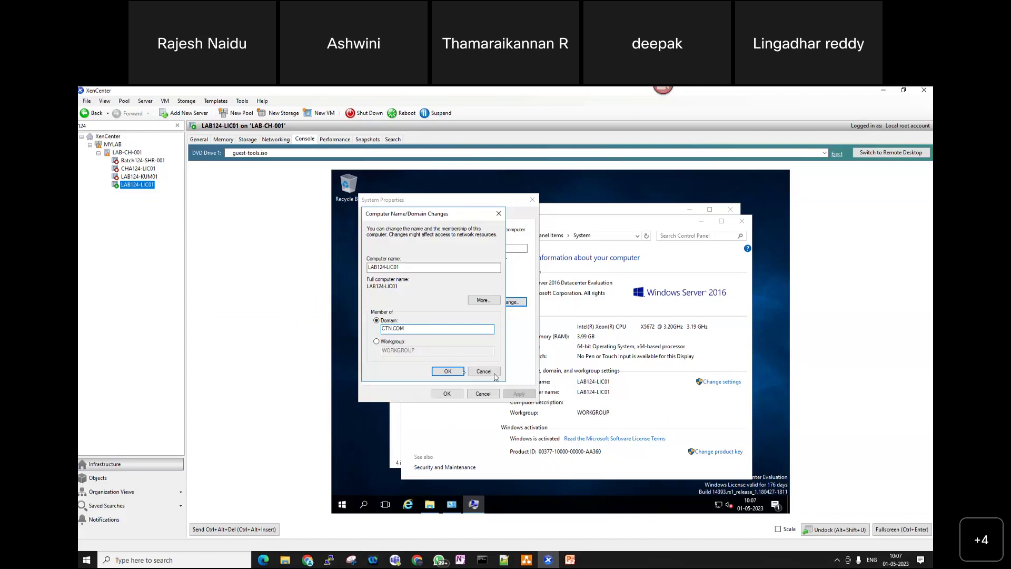
{"action": "left_click", "coordinate": [449, 371]}
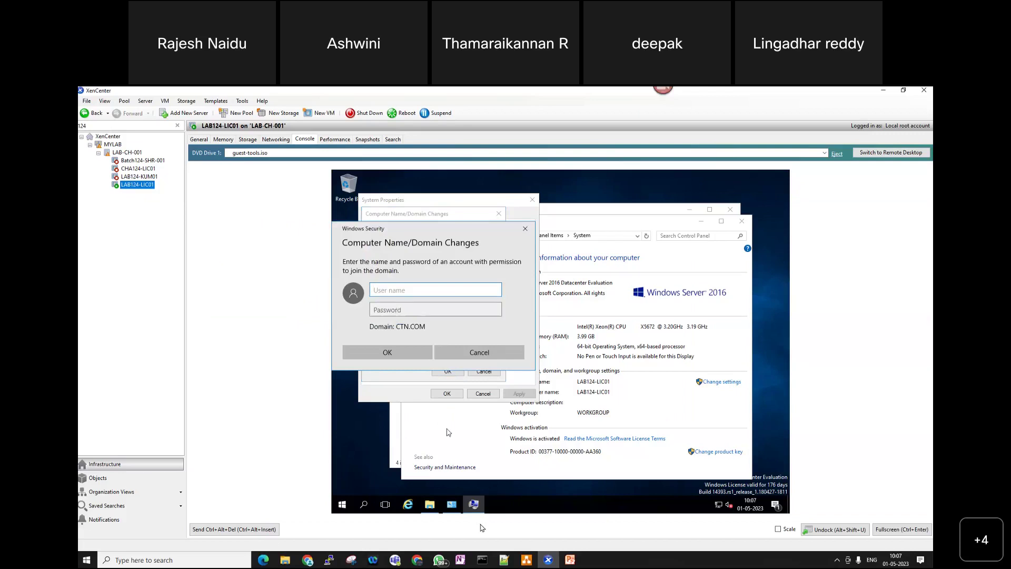
{"action": "left_click", "coordinate": [527, 560]}
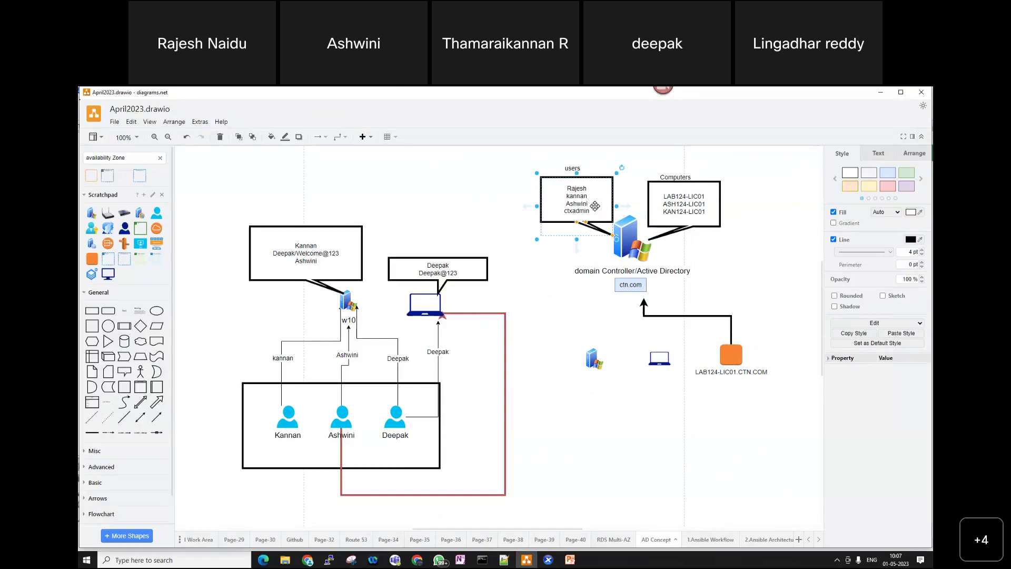
- Inspect the users box text in the AD diagram, then switch to the CTX Batch#124 spreadsheet
{"action": "double_click", "coordinate": [598, 207]}
{"action": "left_click", "coordinate": [599, 207]}
{"action": "mouse_move", "coordinate": [494, 562]}
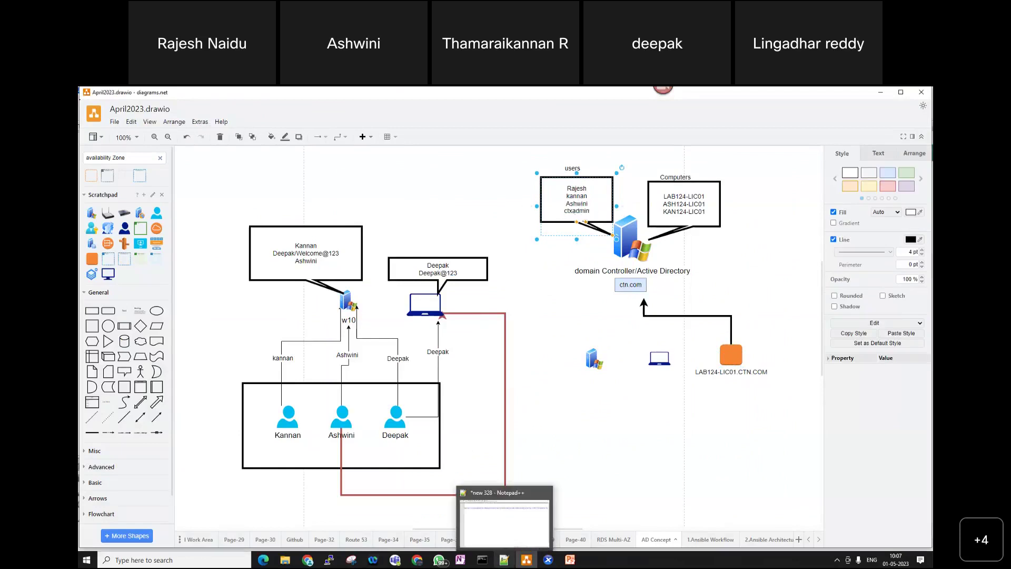
{"action": "mouse_move", "coordinate": [417, 560]}
{"action": "left_click", "coordinate": [459, 532]}
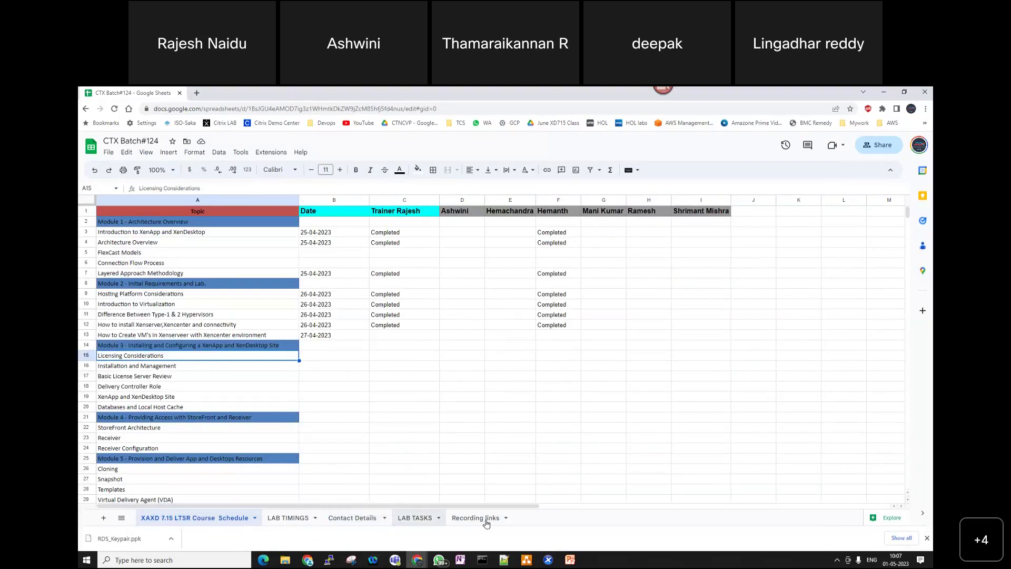
- Add a new blank Sheet6 tab to the CTX Batch#124 workbook
{"action": "left_click", "coordinate": [106, 521]}
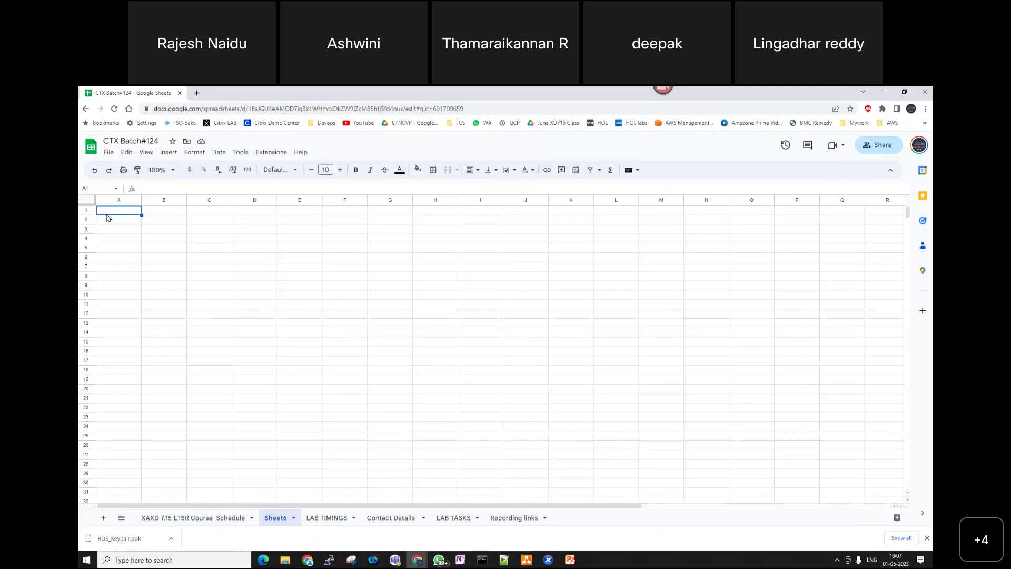
- Enter the Citrix Admin Name label with the admin user name beside it, widening columns A and B
{"action": "type", "text": "Citrisix Admin Name"}
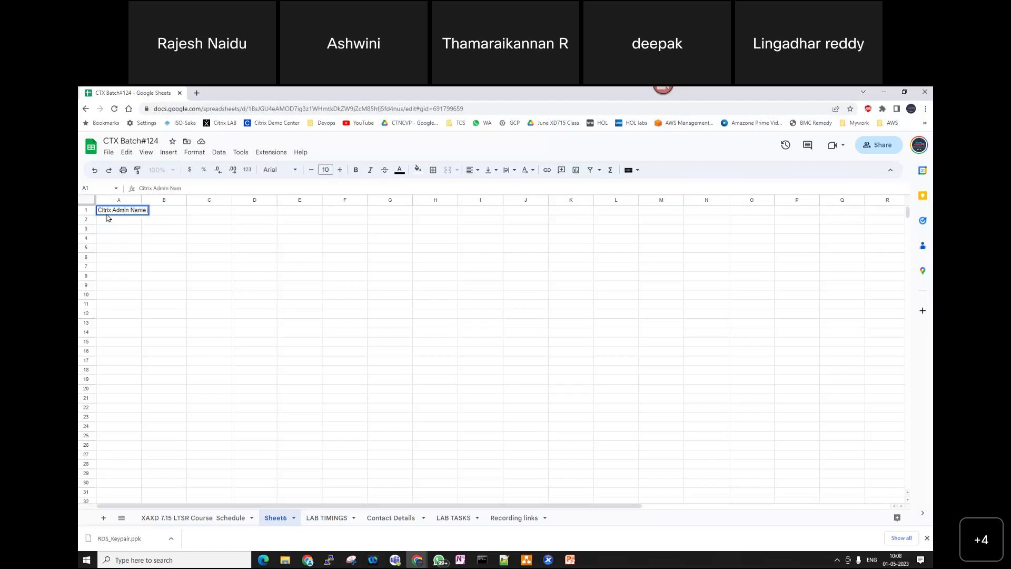
{"action": "key", "text": "Tab"}
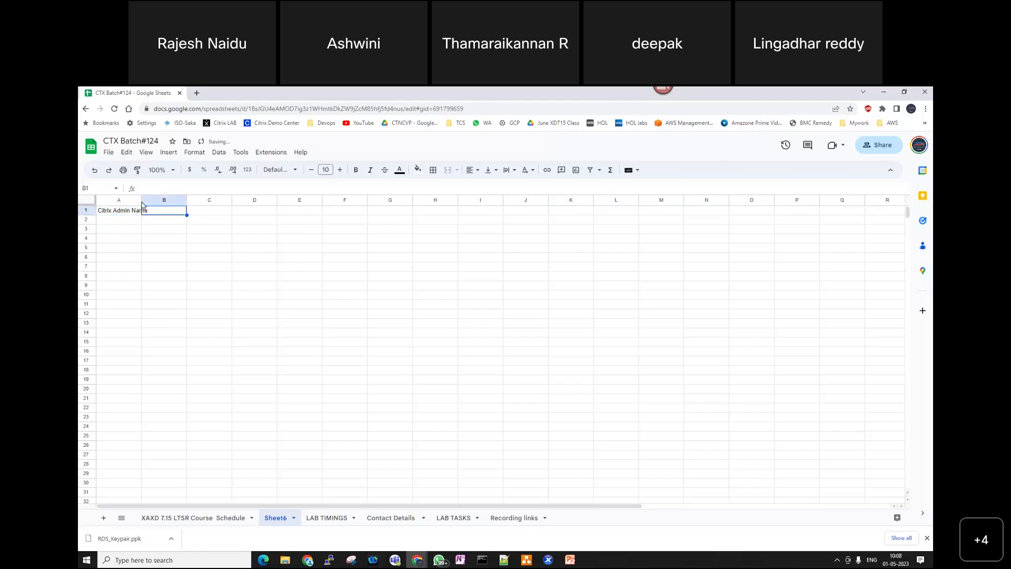
{"action": "double_click", "coordinate": [141, 200]}
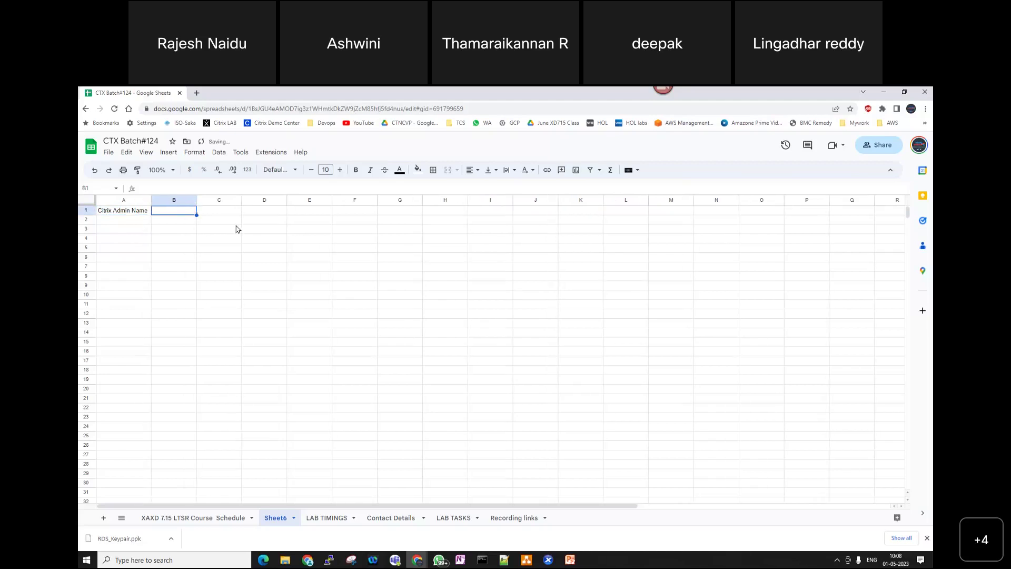
{"action": "left_click_drag", "start_coordinate": [196, 200], "coordinate": [222, 203]}
{"action": "type", "text": "ctxad"}
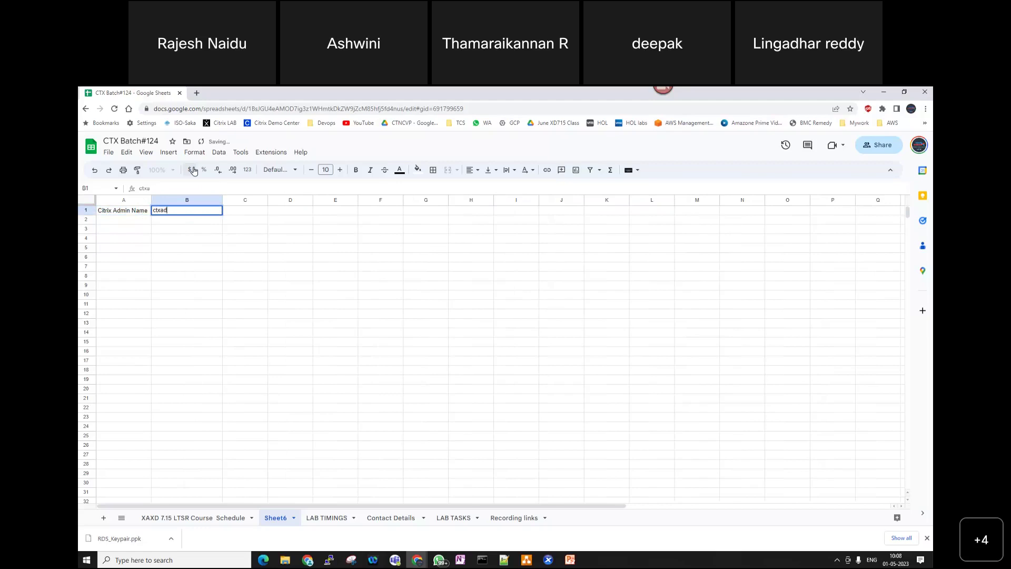
{"action": "type", "text": "min"}
{"action": "key", "text": "Return"}
- Enter the admin password in B2 and label it 'password' in A2
{"action": "type", "text": "C"}
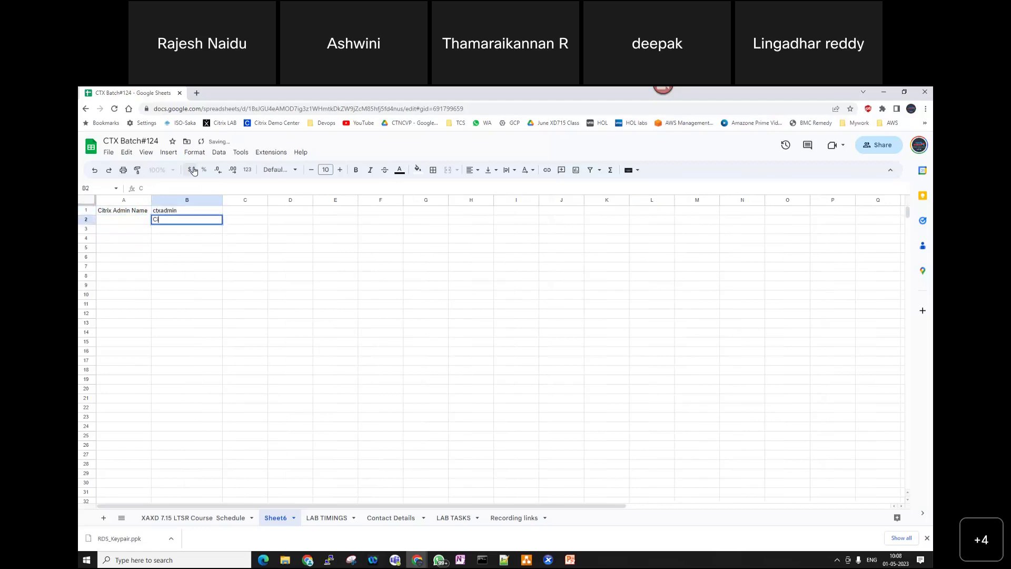
{"action": "type", "text": "itrix@123"}
{"action": "left_click", "coordinate": [125, 224]}
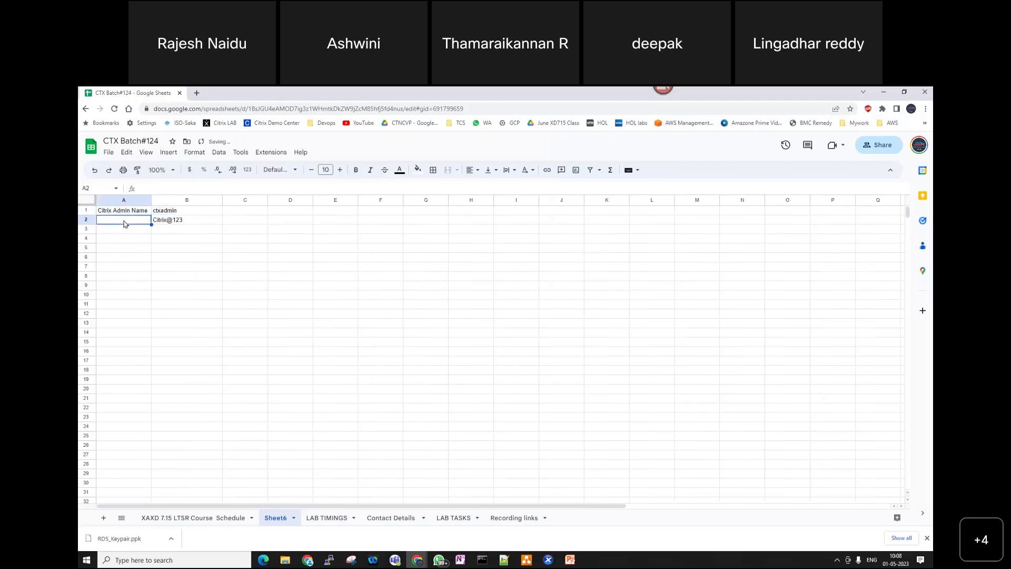
{"action": "type", "text": "password"}
{"action": "key", "text": "Return"}
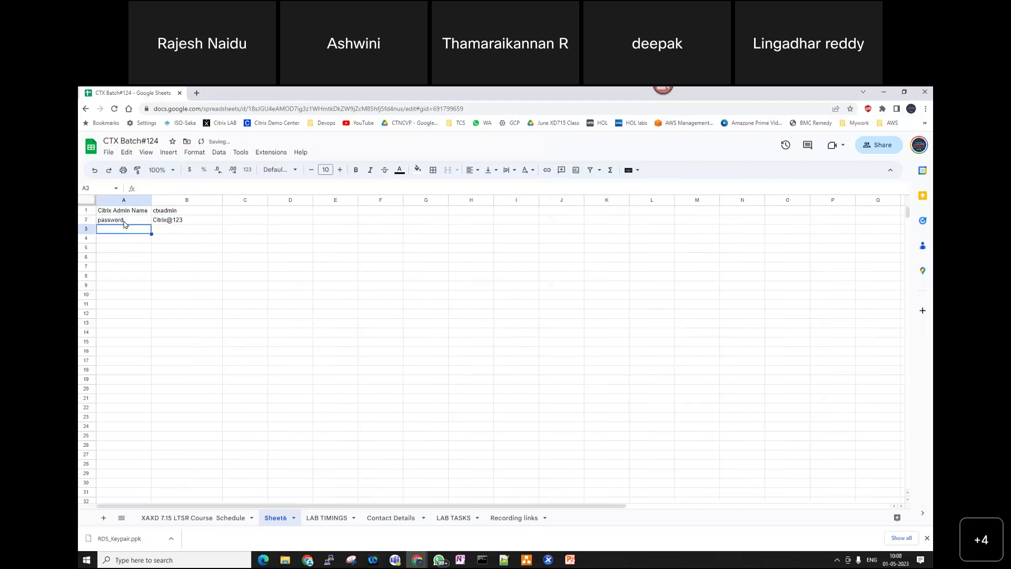
{"action": "left_click", "coordinate": [186, 211]}
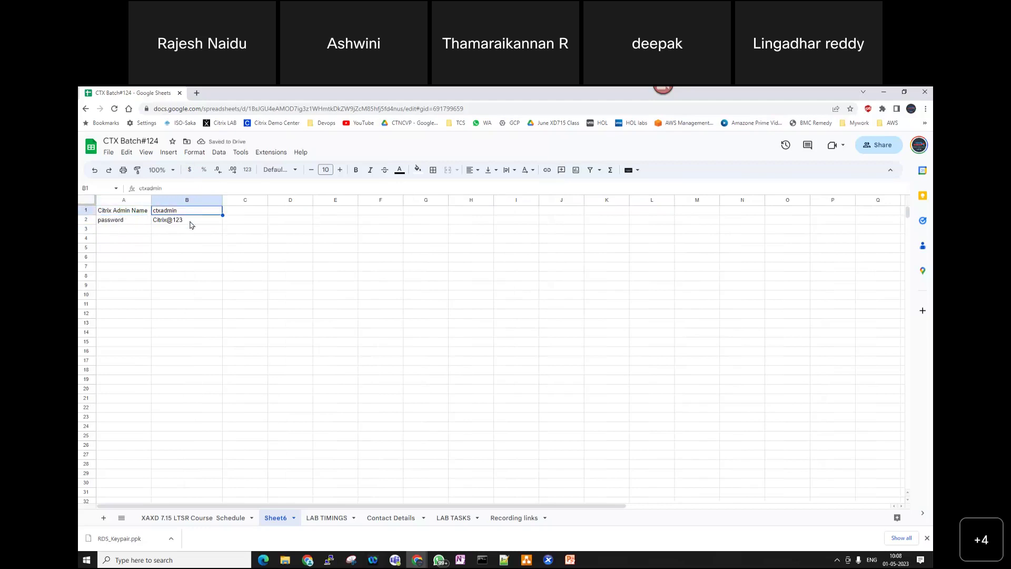
- Add rows for Domain name ctn.com and DNS IP 192.168.1.100 in columns A and B
{"action": "left_click", "coordinate": [120, 241]}
{"action": "type", "text": "Domain name"}
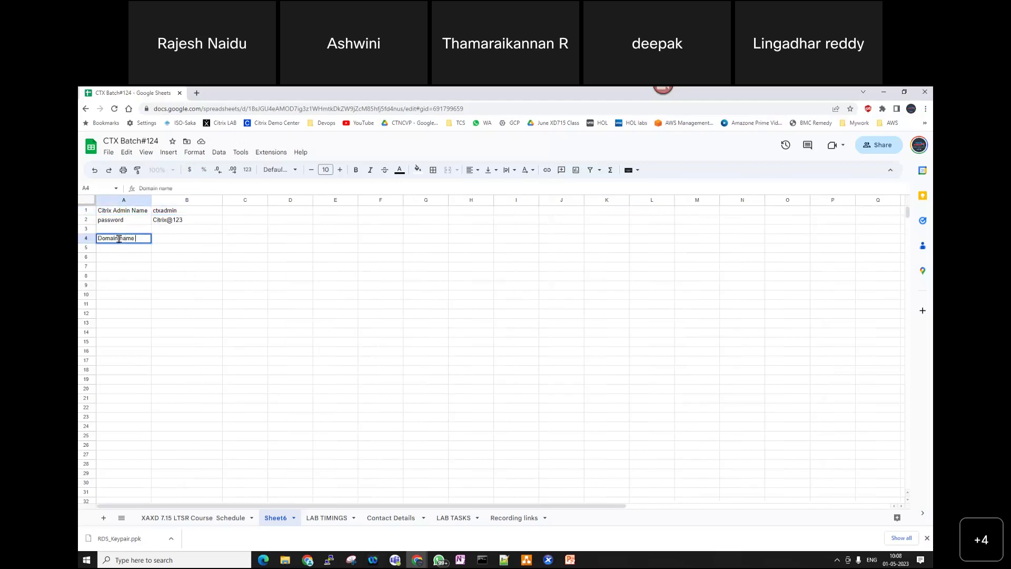
{"action": "key", "text": "Tab"}
{"action": "type", "text": "ctn.com"}
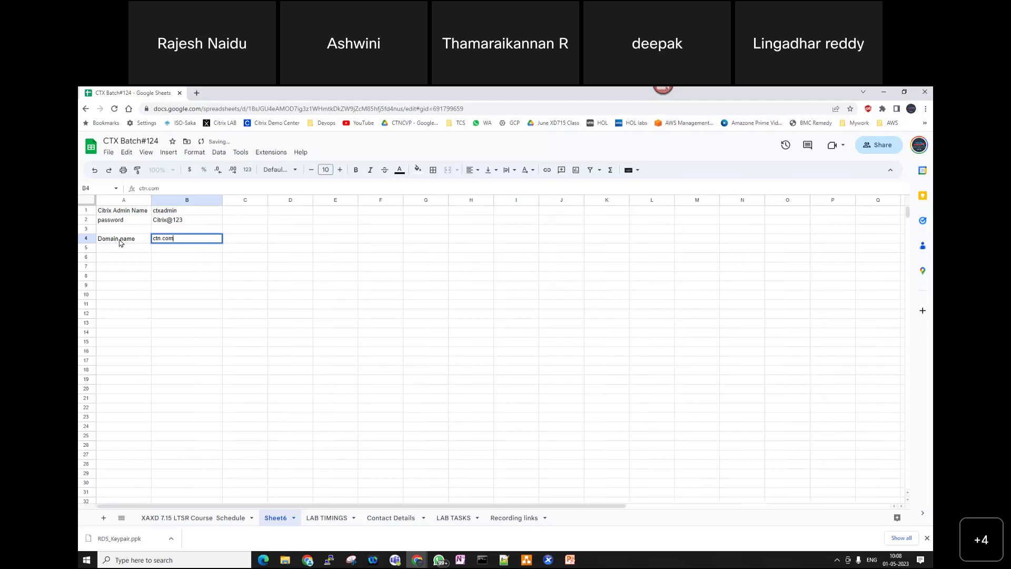
{"action": "key", "text": "Return"}
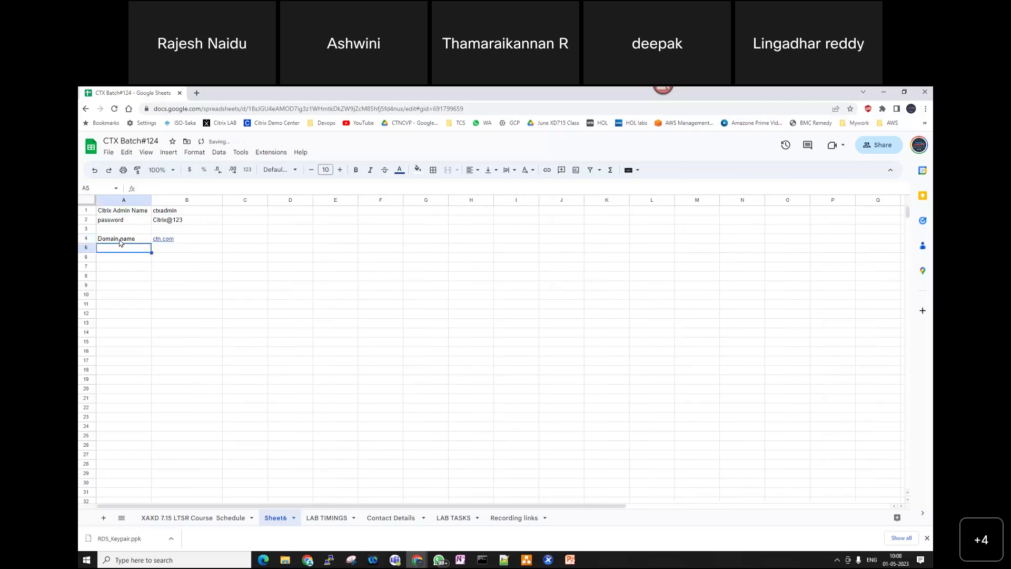
{"action": "type", "text": "DNS IP"}
{"action": "key", "text": "Tab"}
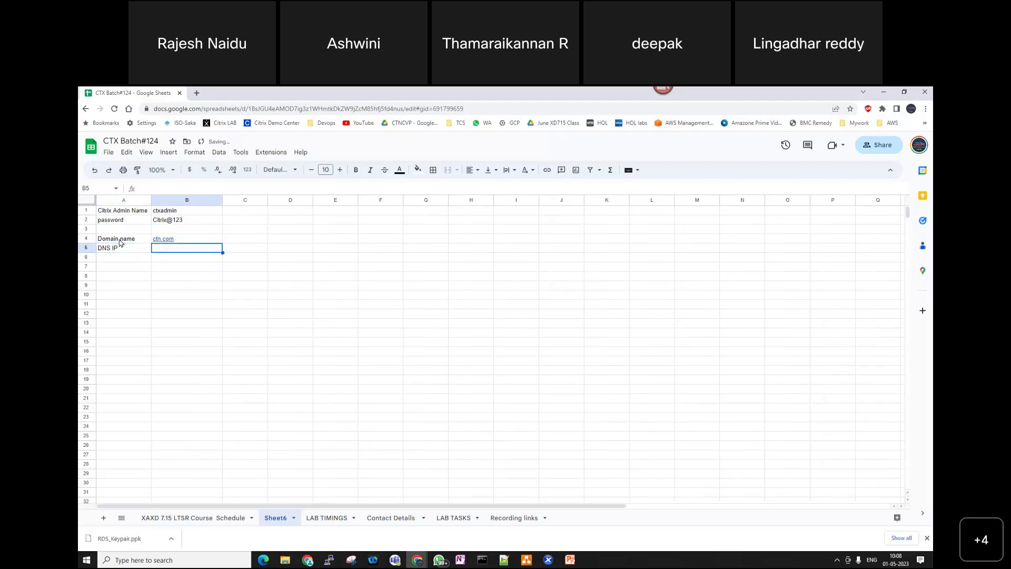
{"action": "type", "text": "192.16"}
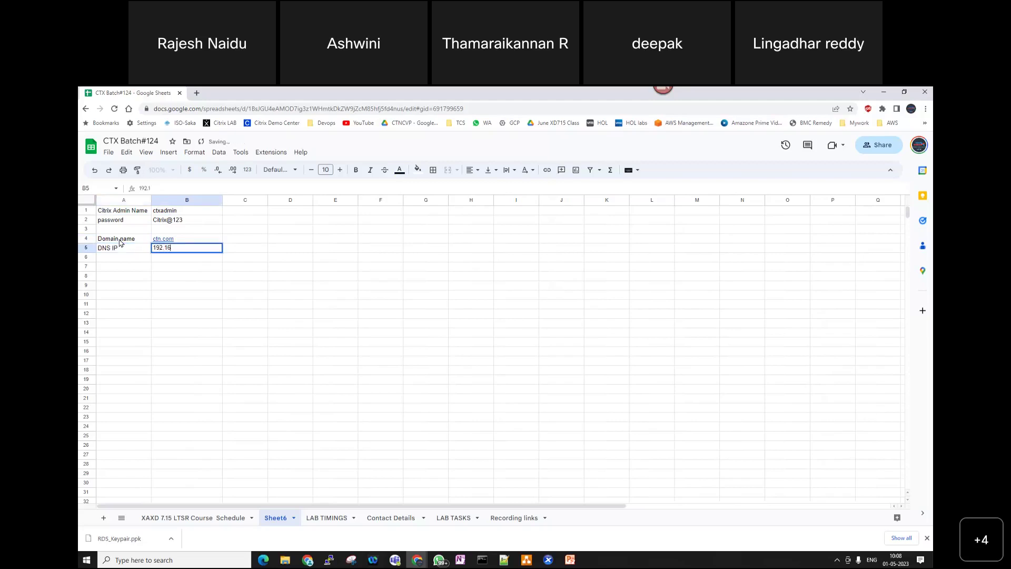
{"action": "type", "text": "8.1.100"}
{"action": "key", "text": "Return"}
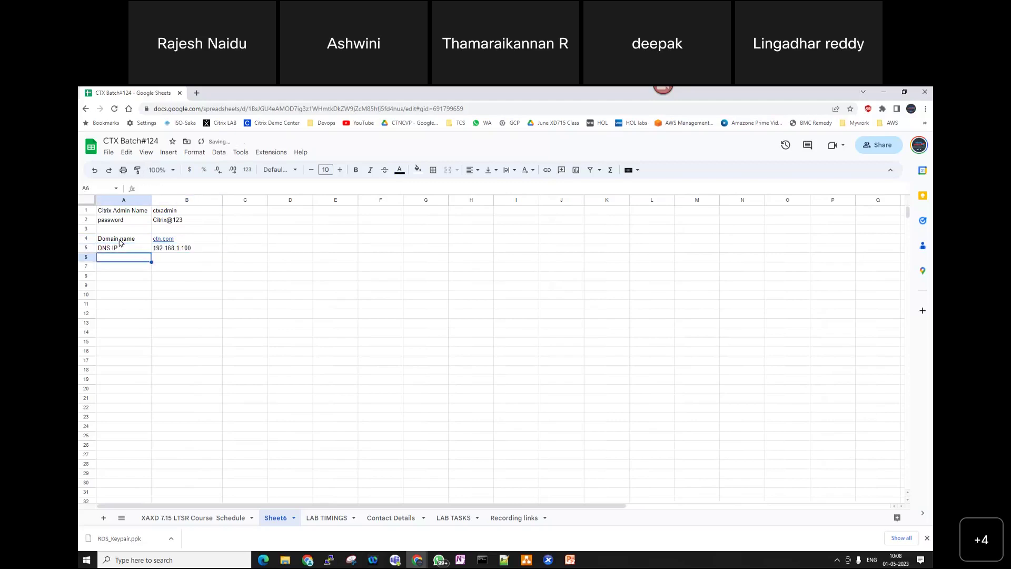
- Add rows for Gateway 192.168.1.1 and SNM 255.255.255.0 below them
{"action": "type", "text": "Gateway"}
{"action": "key", "text": "Tab"}
{"action": "type", "text": "1"}
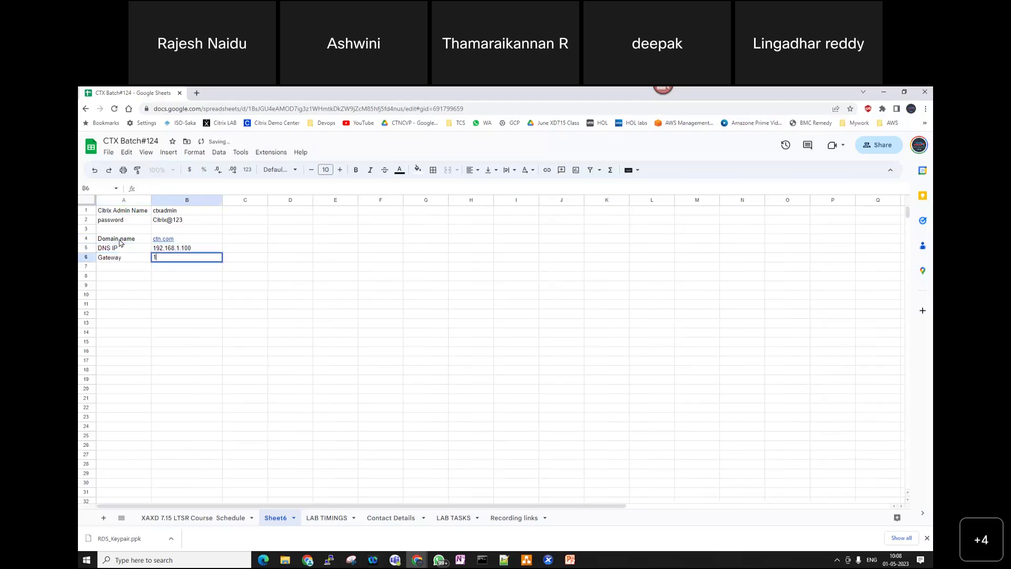
{"action": "type", "text": "92.168.1.1"}
{"action": "key", "text": "Return"}
{"action": "type", "text": "SNM"}
{"action": "key", "text": "Tab"}
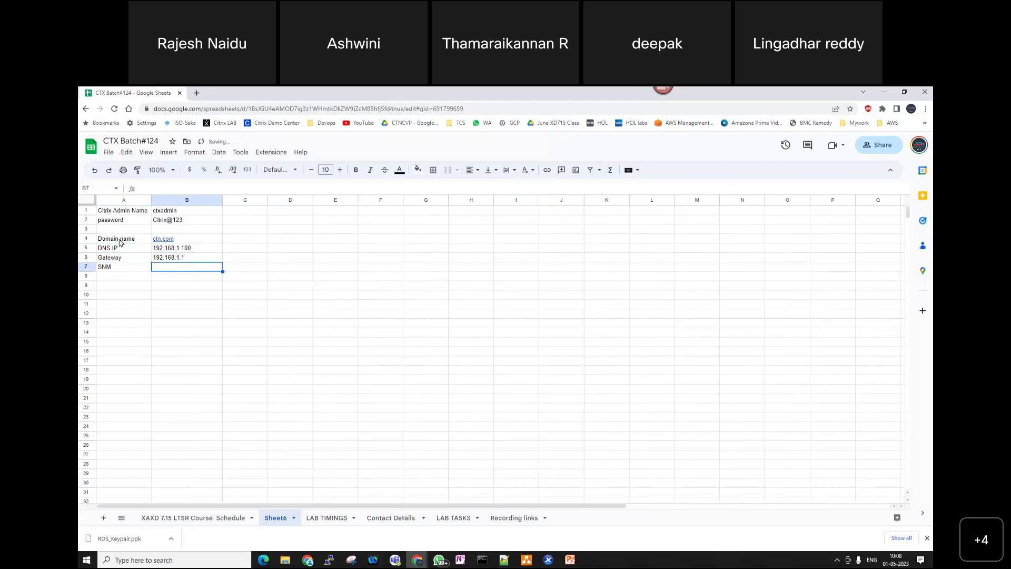
{"action": "type", "text": "255.255.2"}
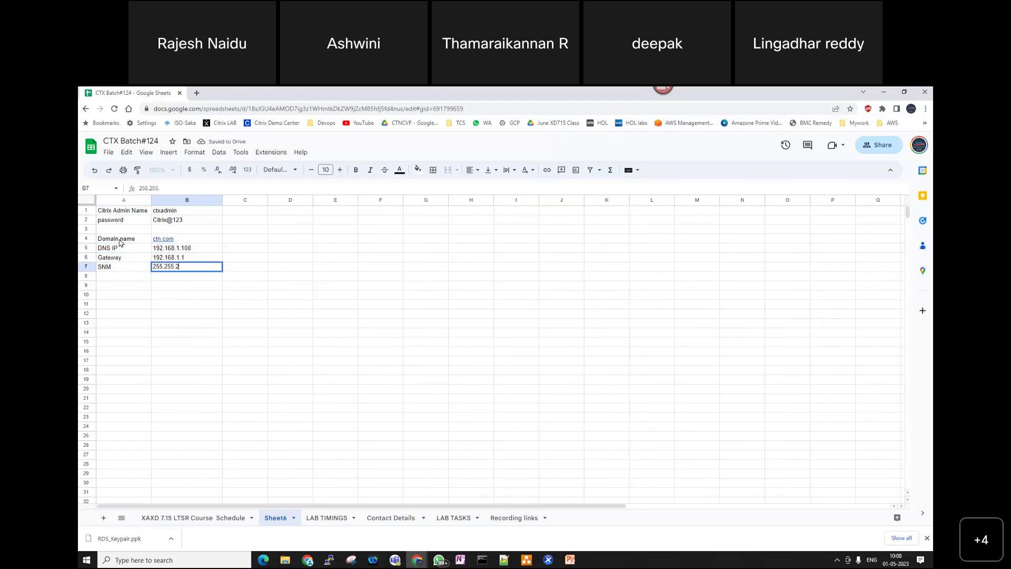
{"action": "type", "text": "55.0"}
{"action": "key", "text": "Return"}
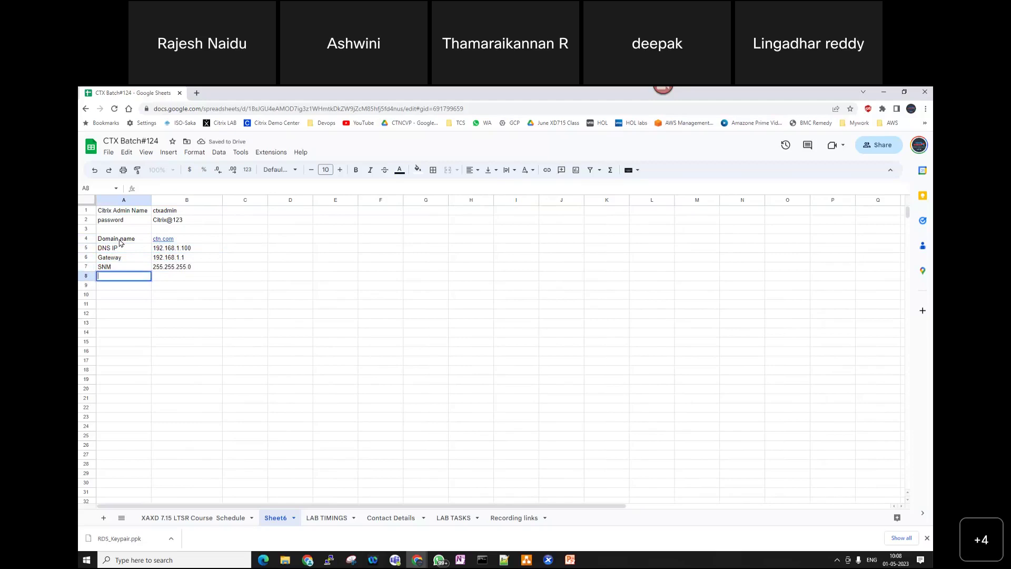
- After a blank row, add a Xenserver IP row with 192.168.1.101
{"action": "key", "text": "Return"}
{"action": "type", "text": "Xenserver IP"}
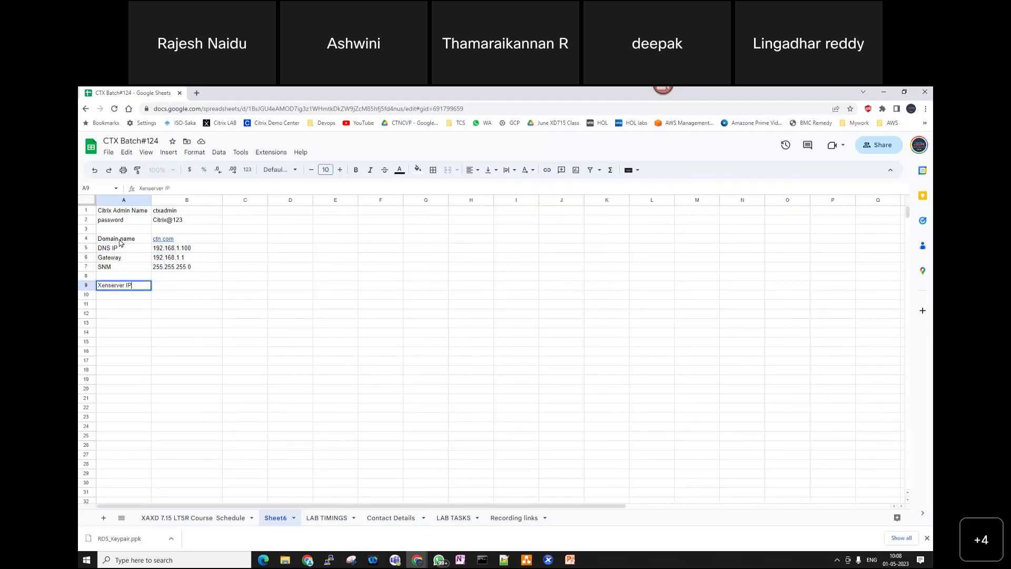
{"action": "key", "text": "Tab"}
{"action": "type", "text": "192.1"}
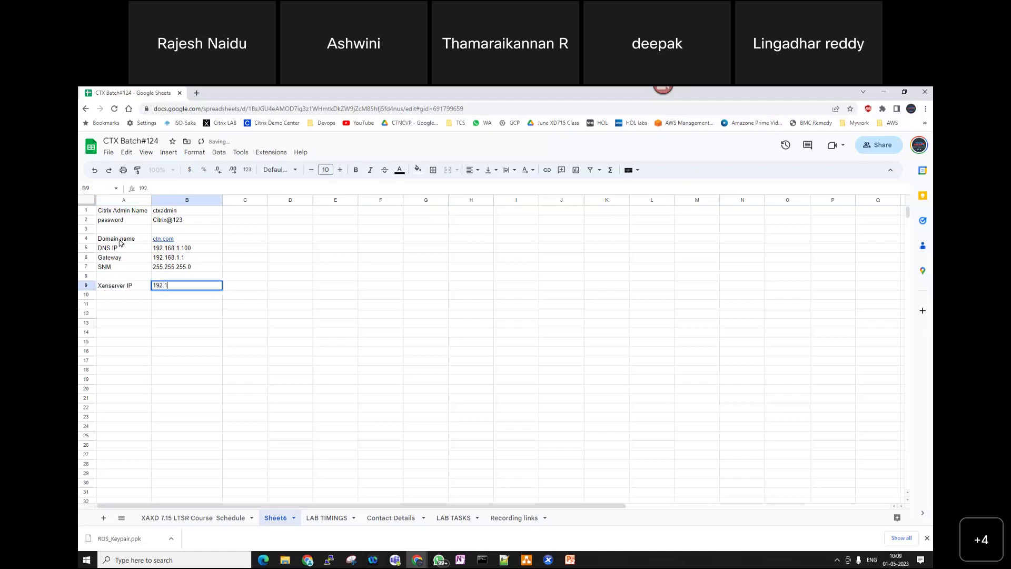
{"action": "type", "text": "68.1.101"}
{"action": "key", "text": "Return"}
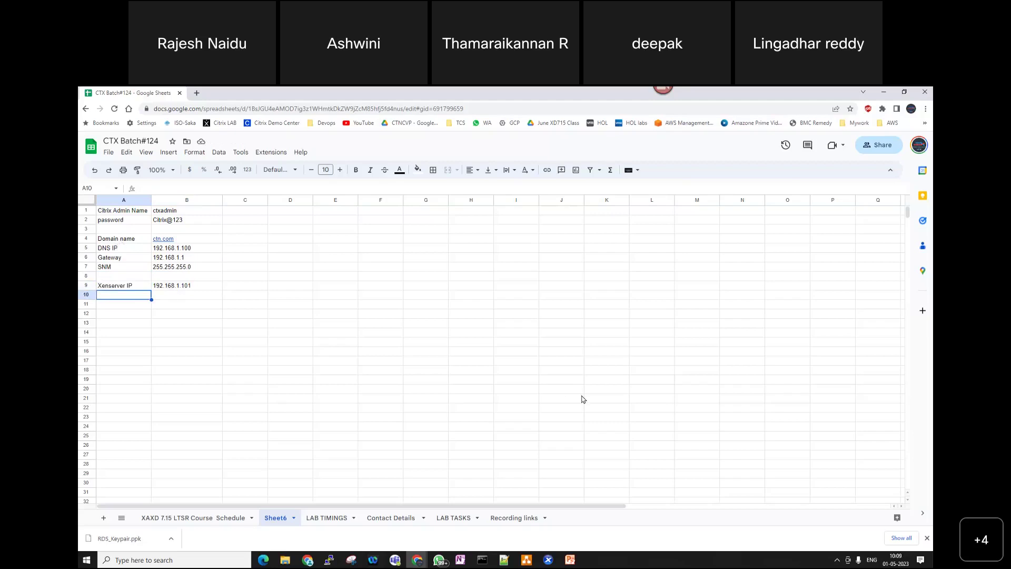
- Rename the Sheet6 tab to LAB INFO, then go back to the XenCenter console
{"action": "left_click", "coordinate": [293, 517]}
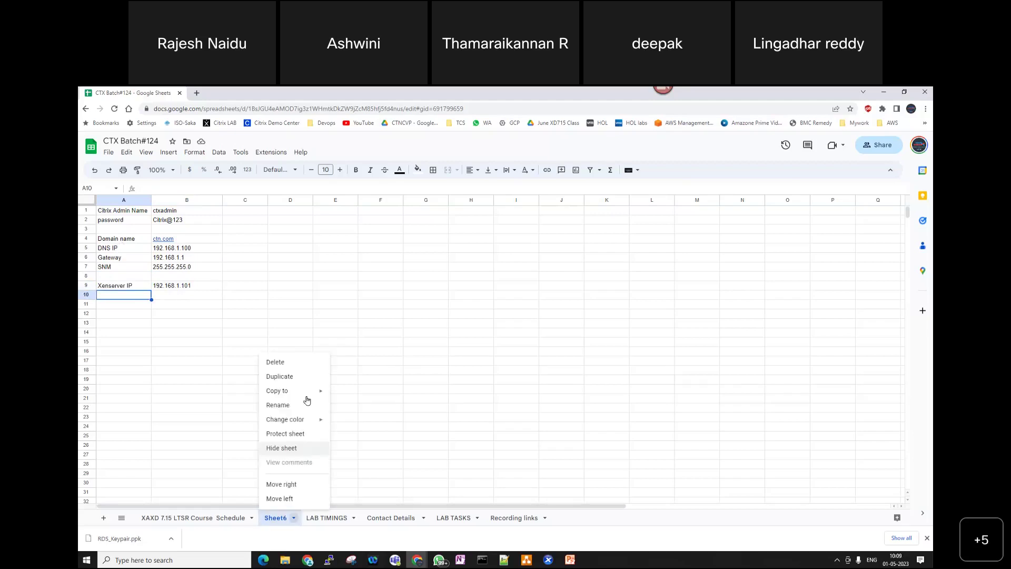
{"action": "left_click", "coordinate": [293, 406]}
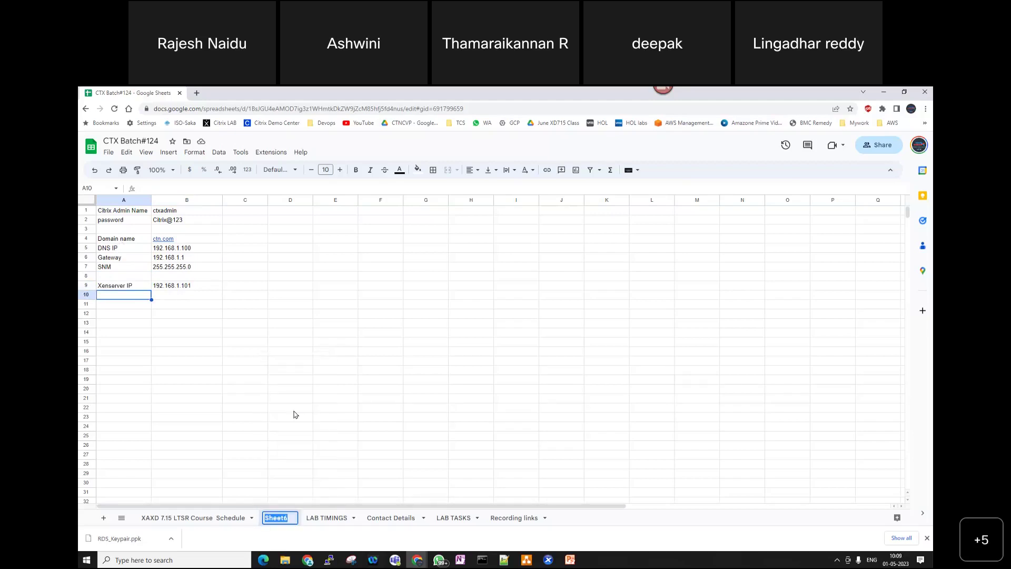
{"action": "type", "text": "LAB "}
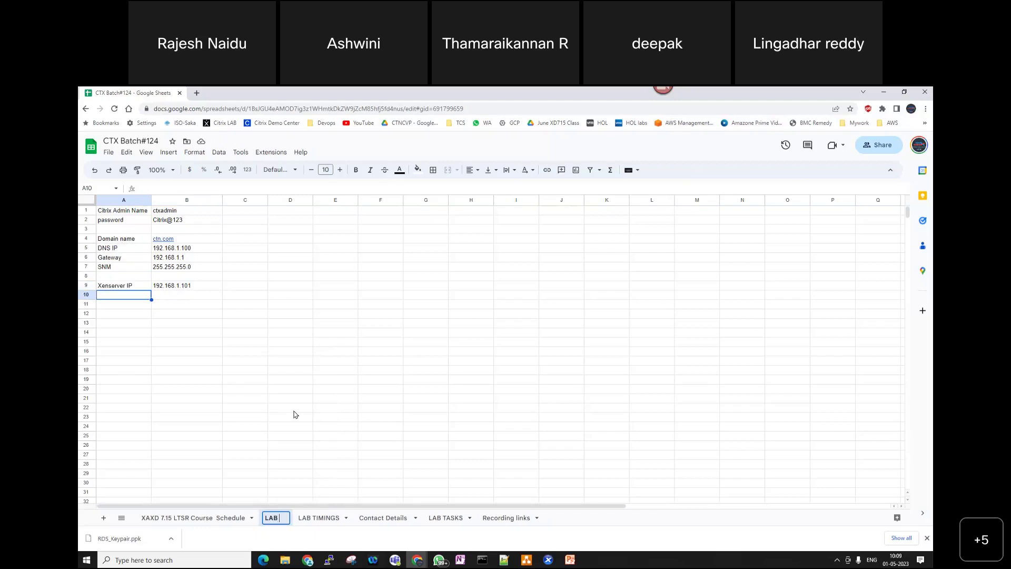
{"action": "type", "text": "INFO"}
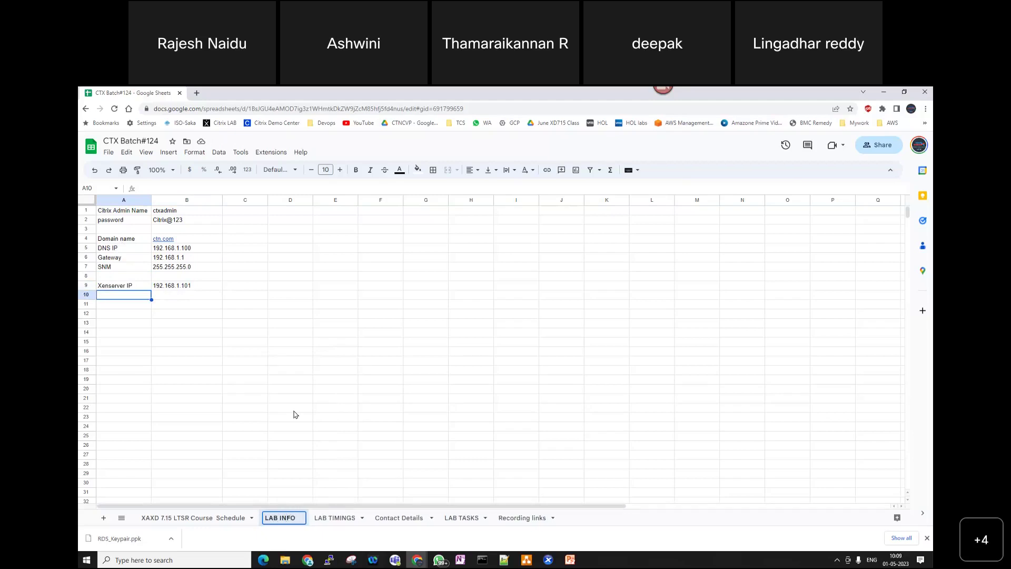
{"action": "key", "text": "Return"}
{"action": "left_click", "coordinate": [294, 414]}
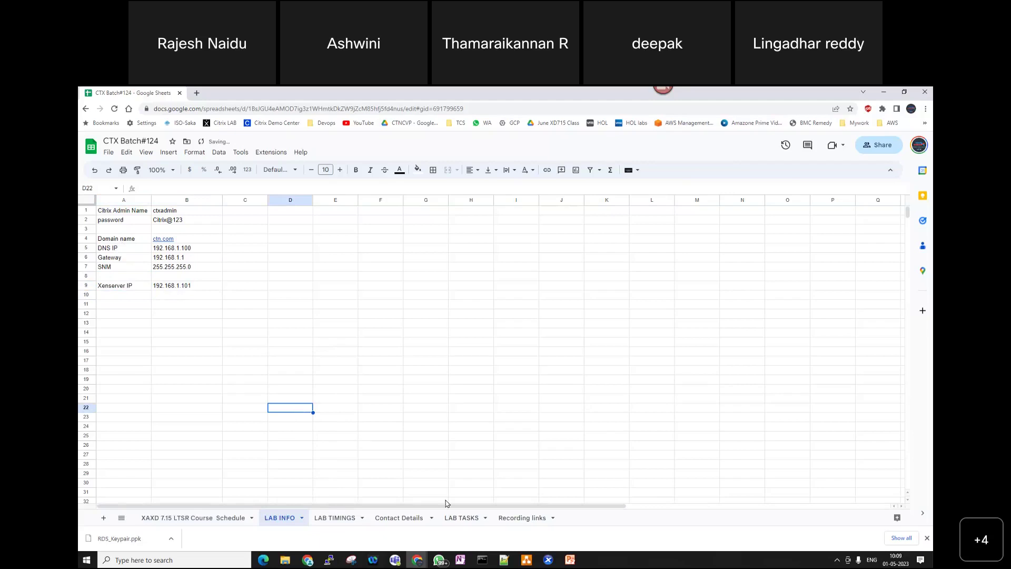
{"action": "left_click", "coordinate": [548, 559]}
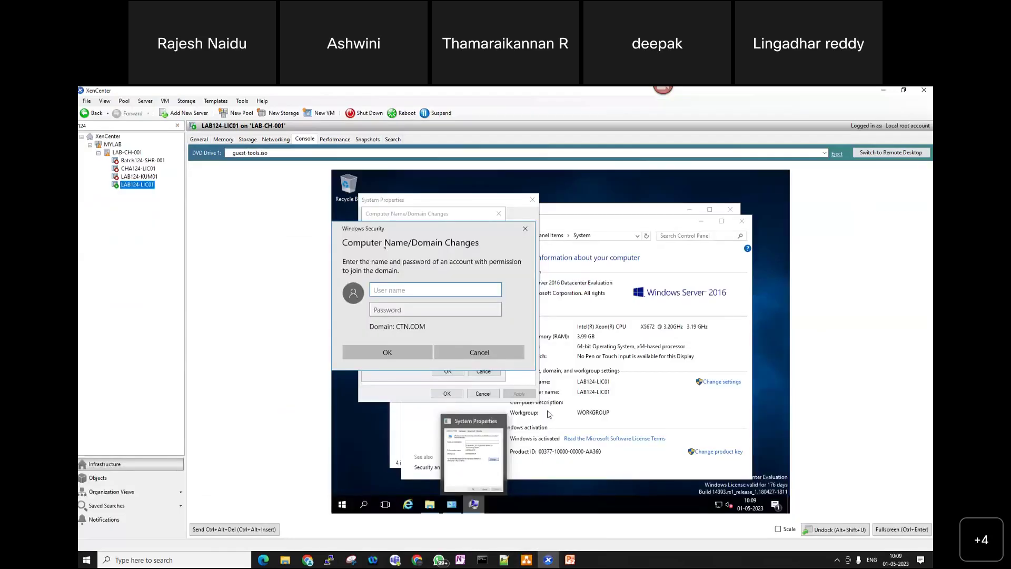
- Enter the domain admin user name and password to join LAB124-LIC01 to CTN.COM
{"action": "type", "text": "ctxadmin"}
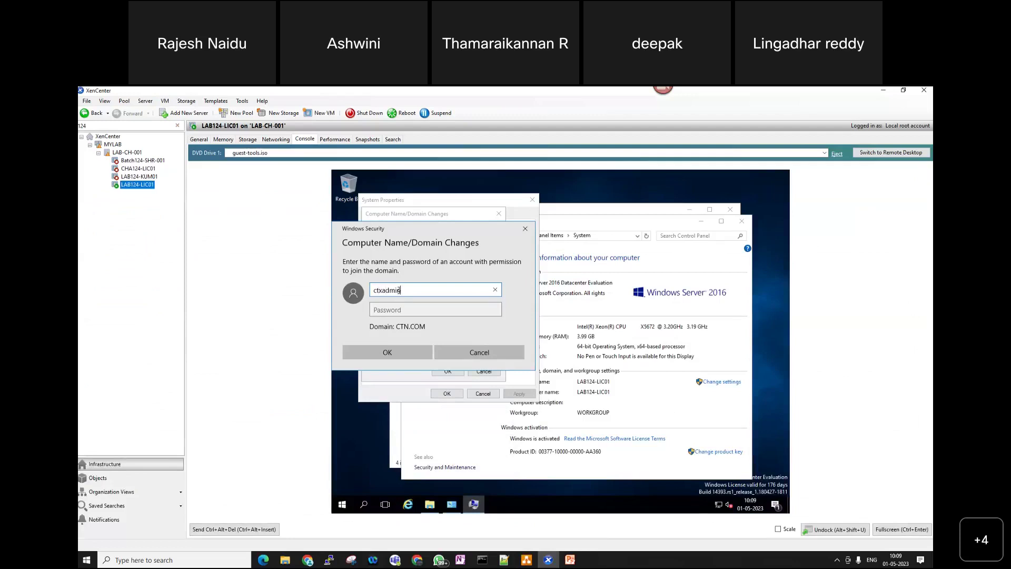
{"action": "key", "text": "Tab"}
{"action": "type", "text": "••••••"}
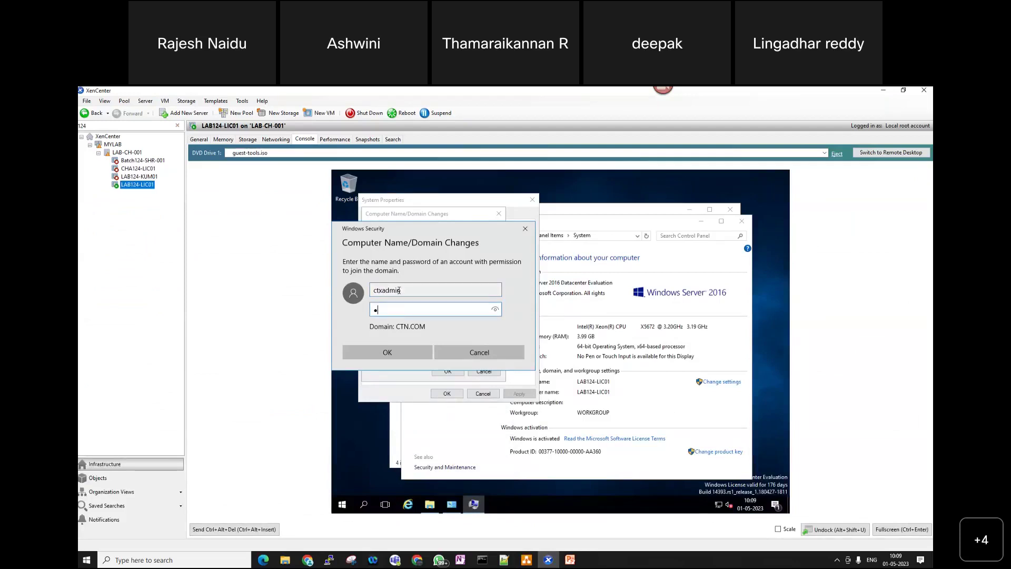
{"action": "type", "text": "••••"}
{"action": "key", "text": "Return"}
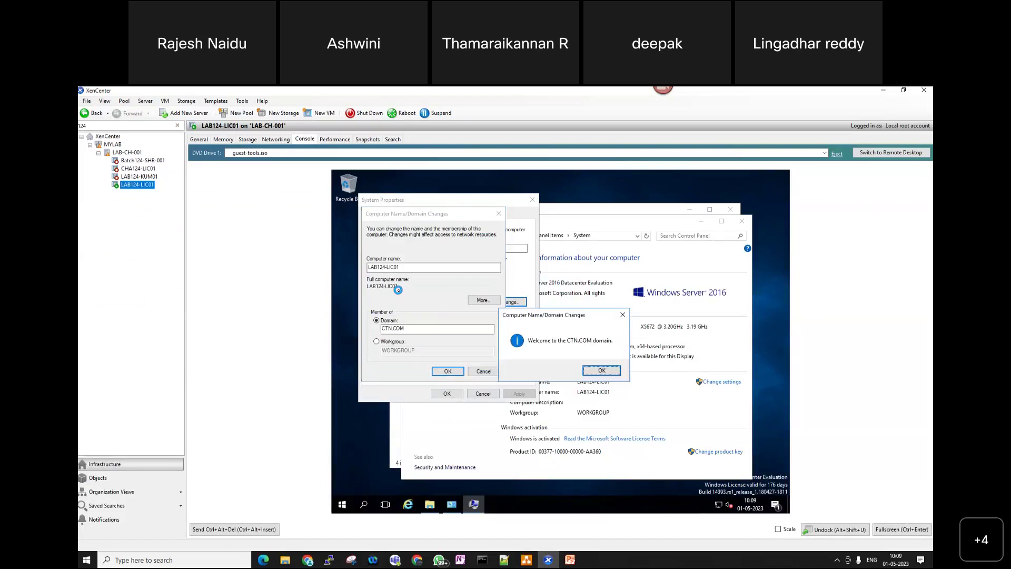
- Acknowledge the domain welcome and restart notices, close System Properties, and restart the VM now
{"action": "left_click", "coordinate": [600, 372]}
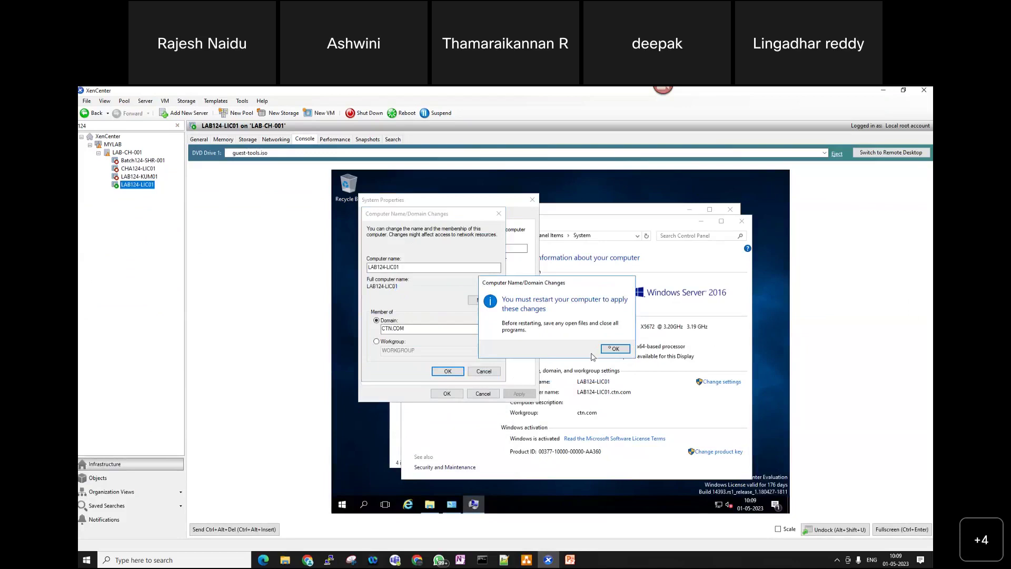
{"action": "left_click", "coordinate": [614, 349]}
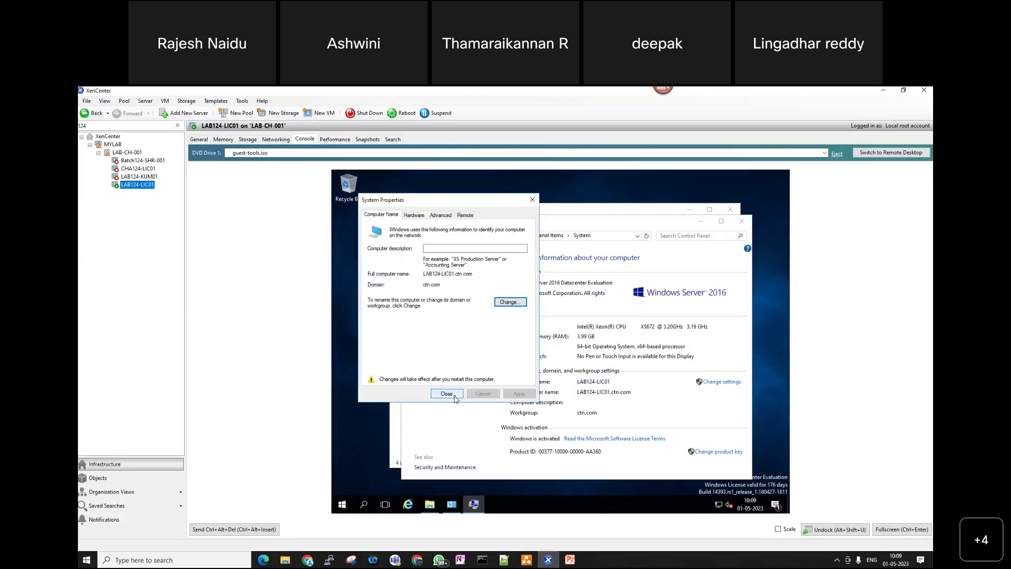
{"action": "left_click", "coordinate": [455, 396]}
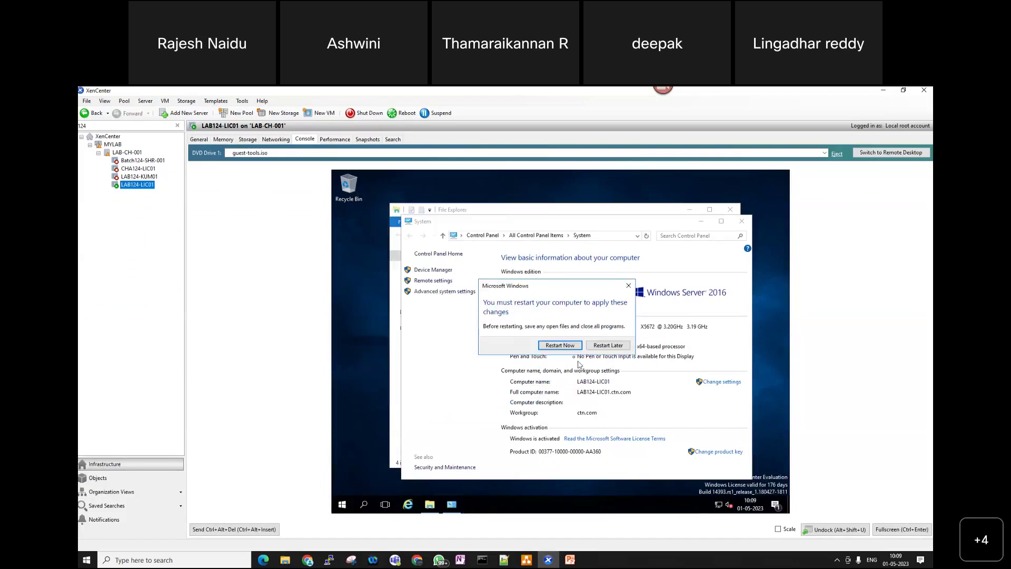
{"action": "left_click", "coordinate": [572, 348]}
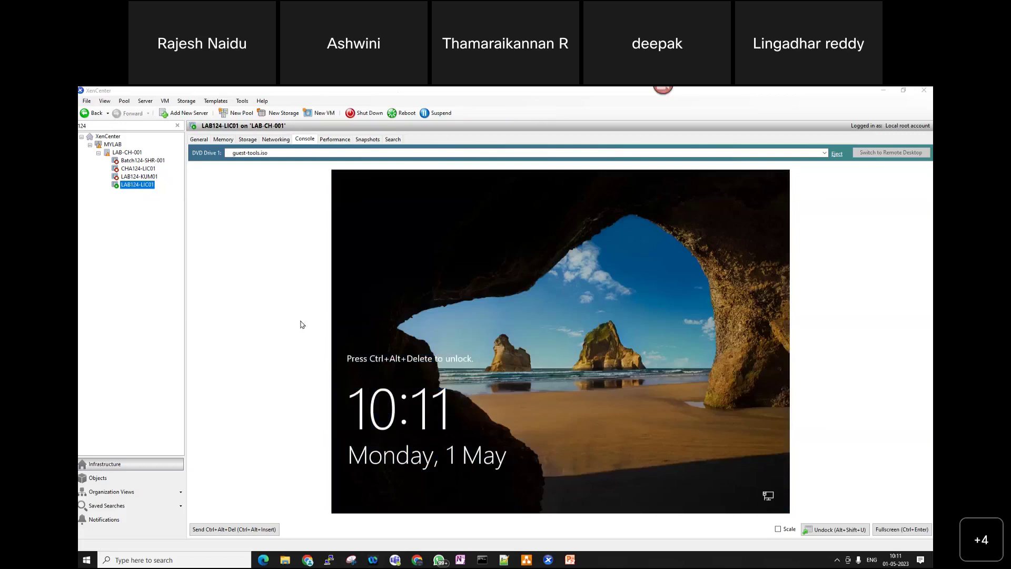
- Unlock the VM console and sign in as Other user with the admin account's user name and password
{"action": "left_click", "coordinate": [251, 532]}
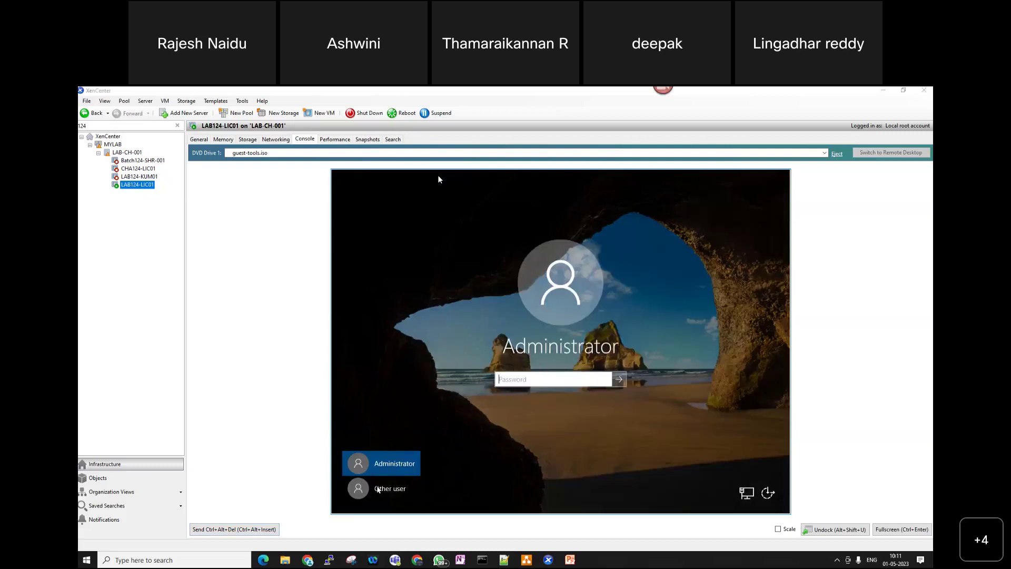
{"action": "left_click", "coordinate": [381, 489]}
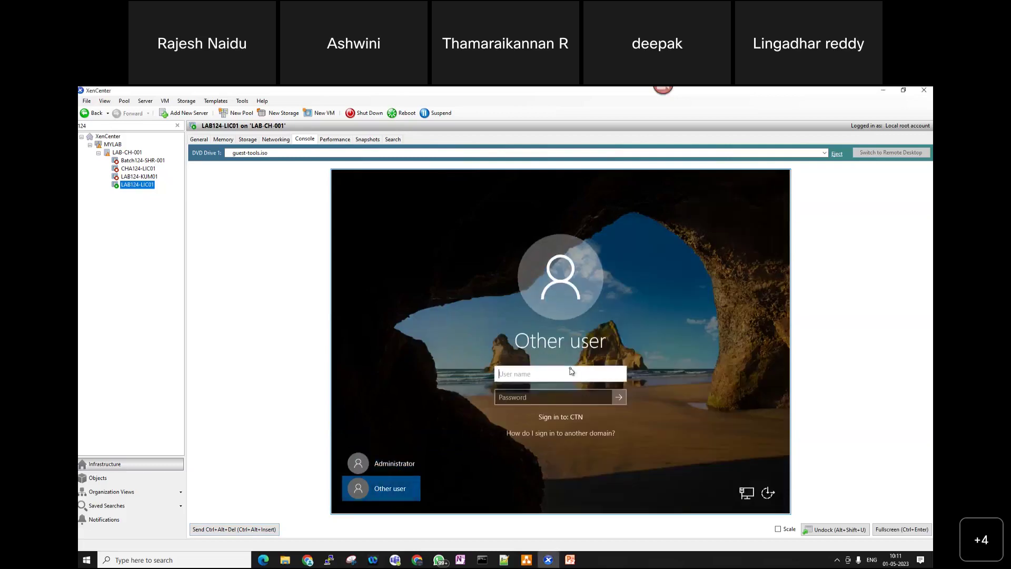
{"action": "type", "text": "ctxadmin"}
{"action": "key", "text": "Tab"}
{"action": "type", "text": "•••••••"}
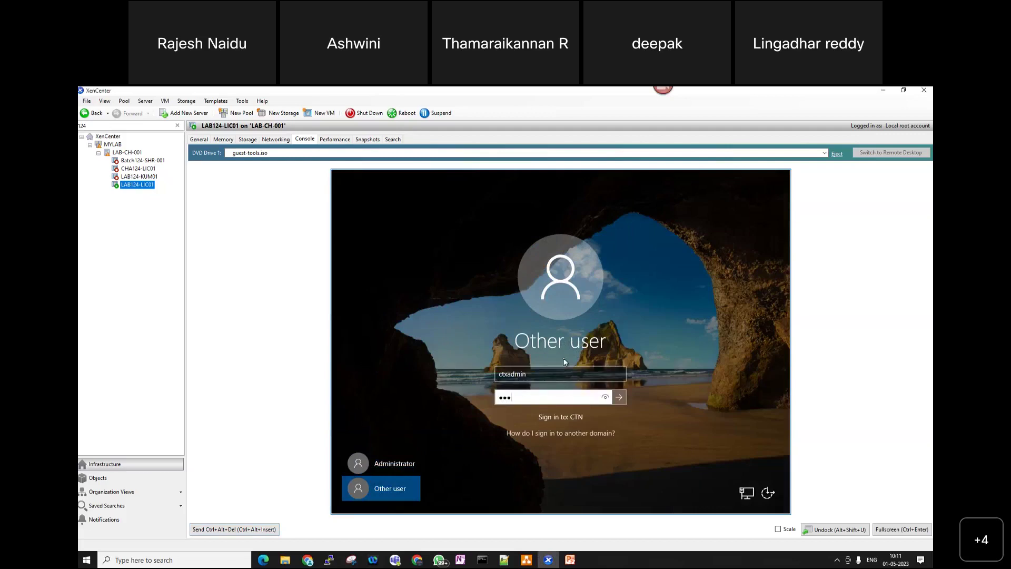
{"action": "type", "text": "••••"}
{"action": "key", "text": "Return"}
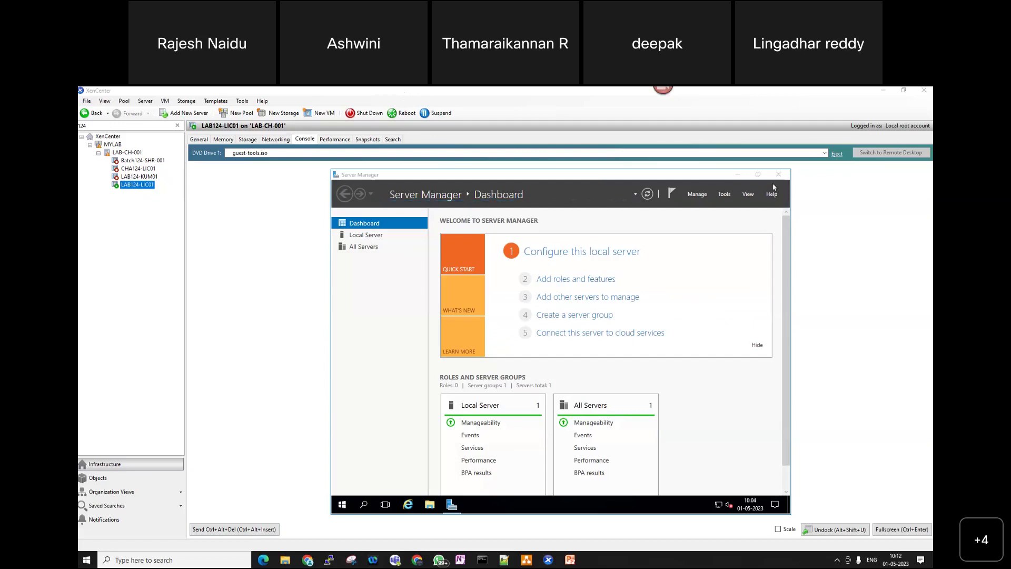
- Disable Server Manager auto-start at logon and the custom refresh period, then close Server Manager
{"action": "left_click", "coordinate": [714, 199]}
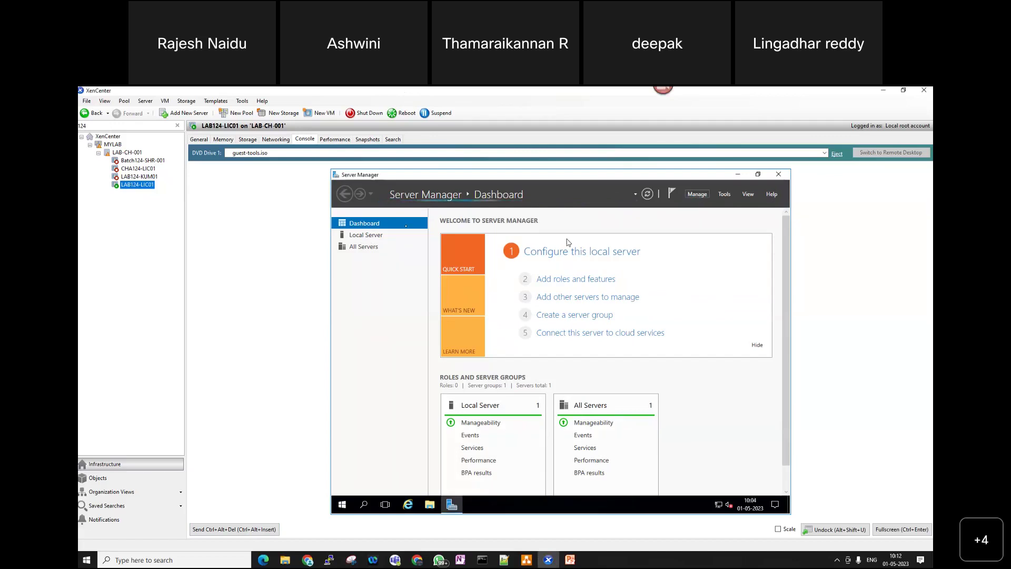
{"action": "left_click", "coordinate": [698, 196]}
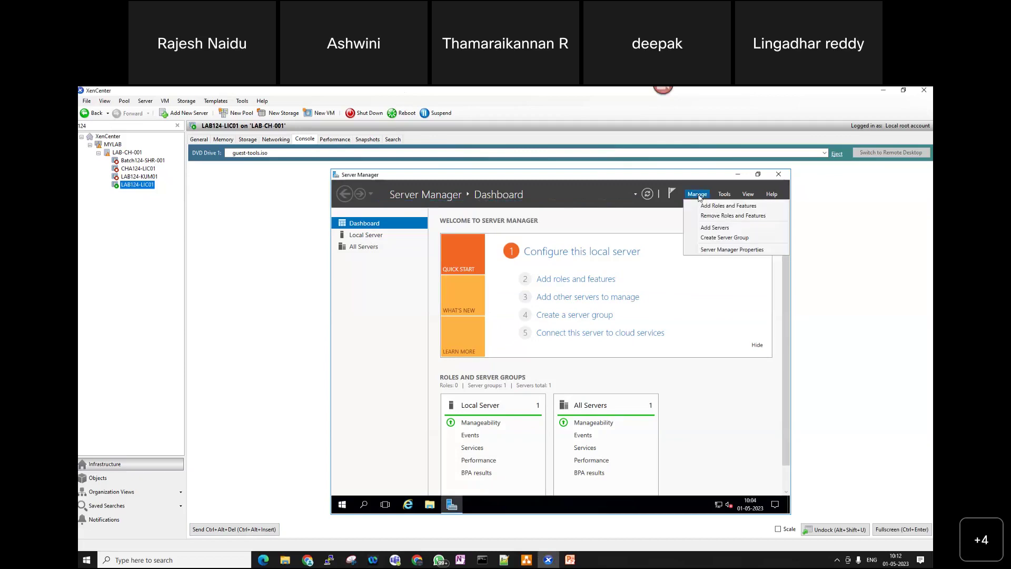
{"action": "left_click", "coordinate": [720, 252]}
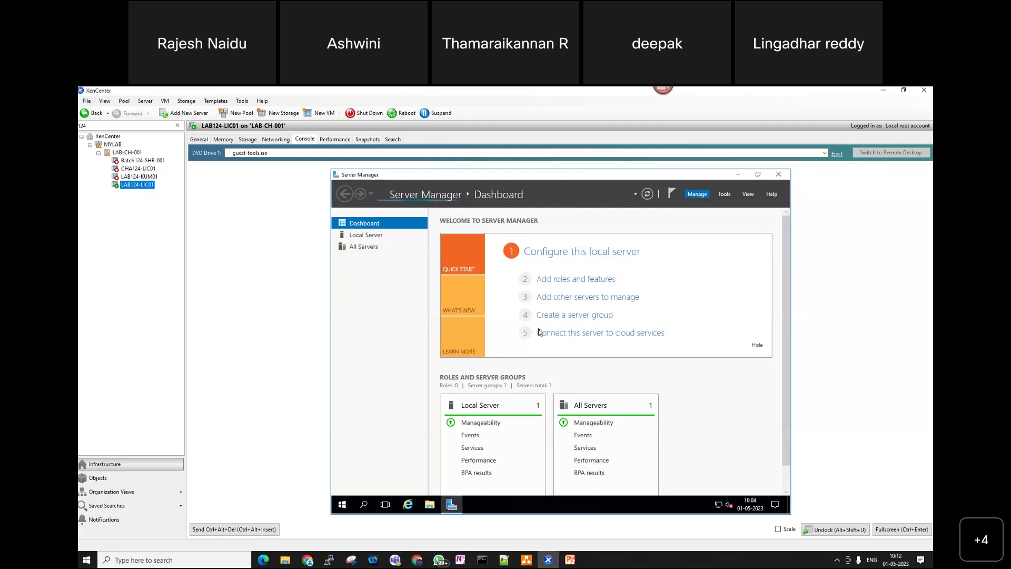
{"action": "left_click", "coordinate": [458, 354]}
{"action": "left_click", "coordinate": [458, 311]}
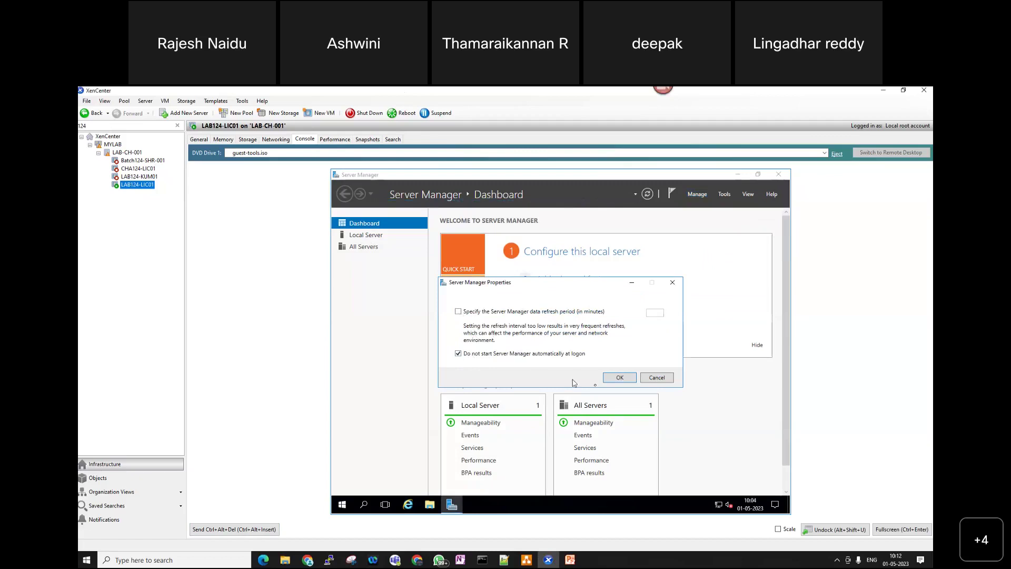
{"action": "left_click", "coordinate": [620, 377]}
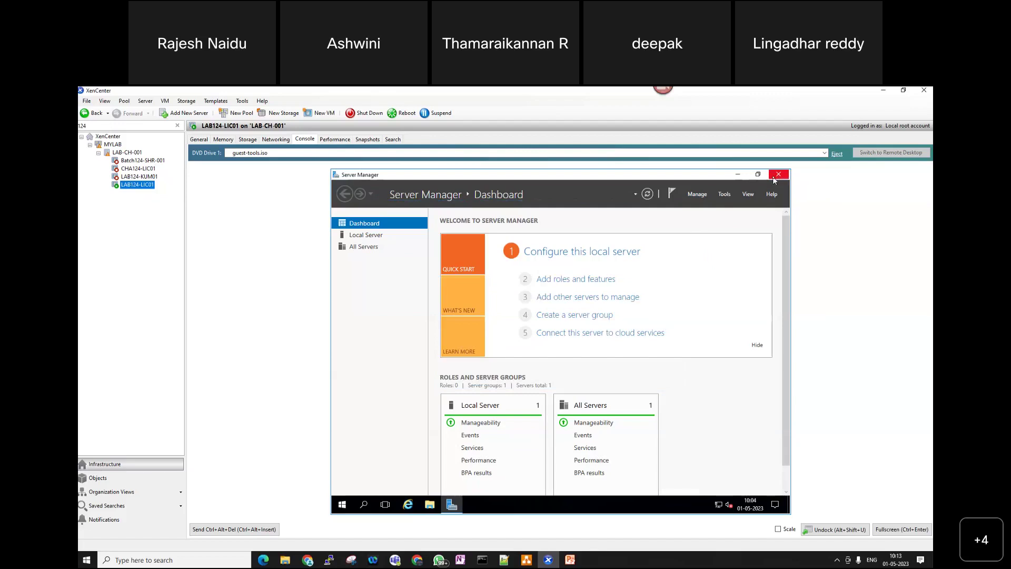
{"action": "left_click", "coordinate": [774, 179]}
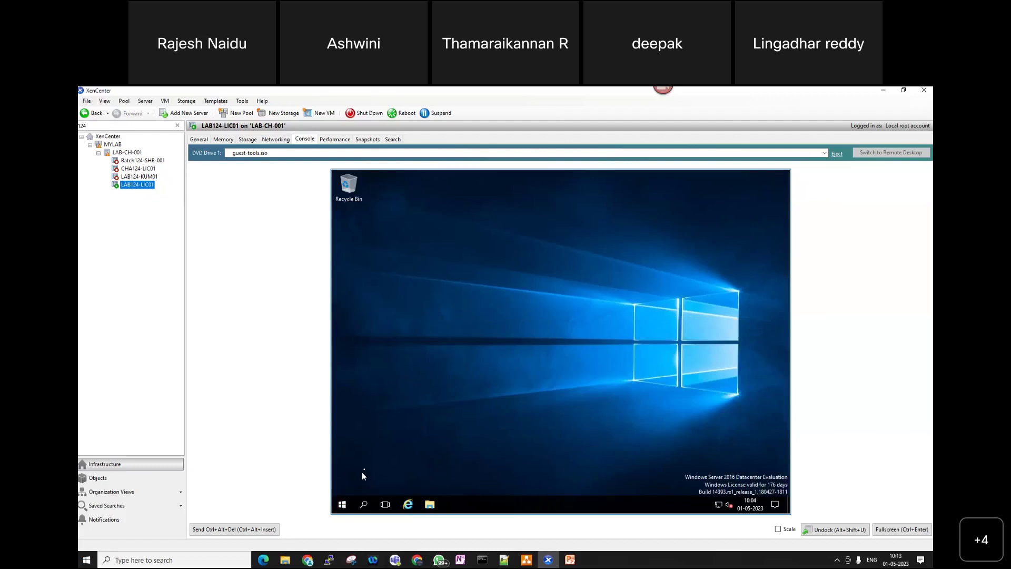
- Run firewall.cpl in the VM and turn Windows Firewall off for domain, private and public networks
{"action": "right_click", "coordinate": [344, 503]}
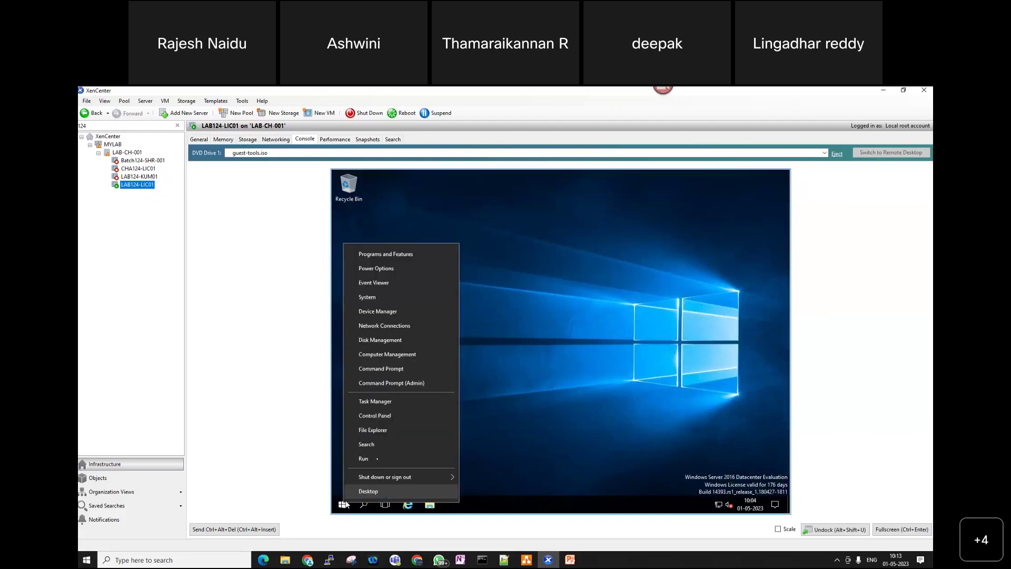
{"action": "left_click", "coordinate": [398, 458]}
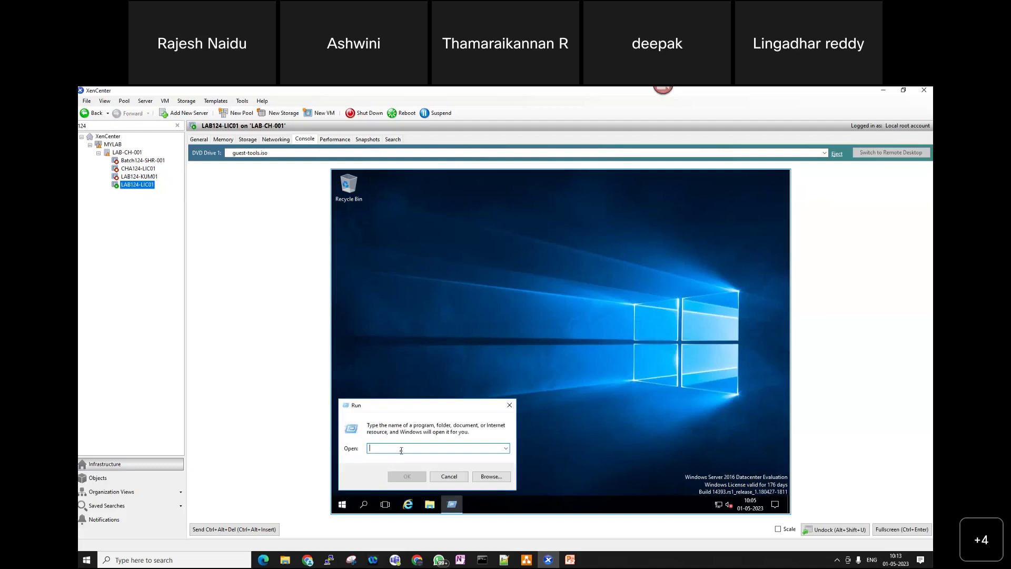
{"action": "type", "text": "firewall.cpl"}
{"action": "key", "text": "Return"}
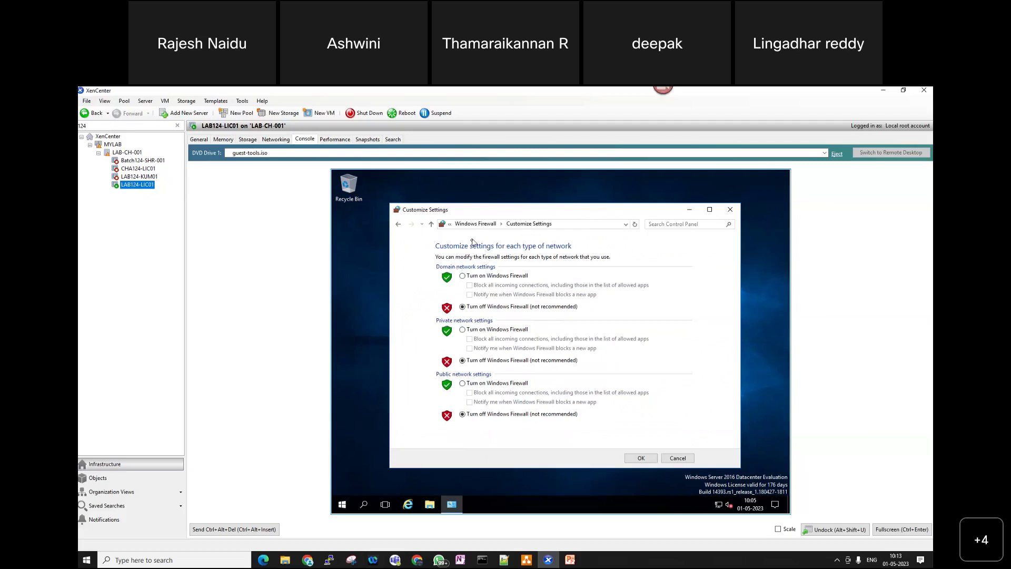
{"action": "left_click", "coordinate": [643, 462]}
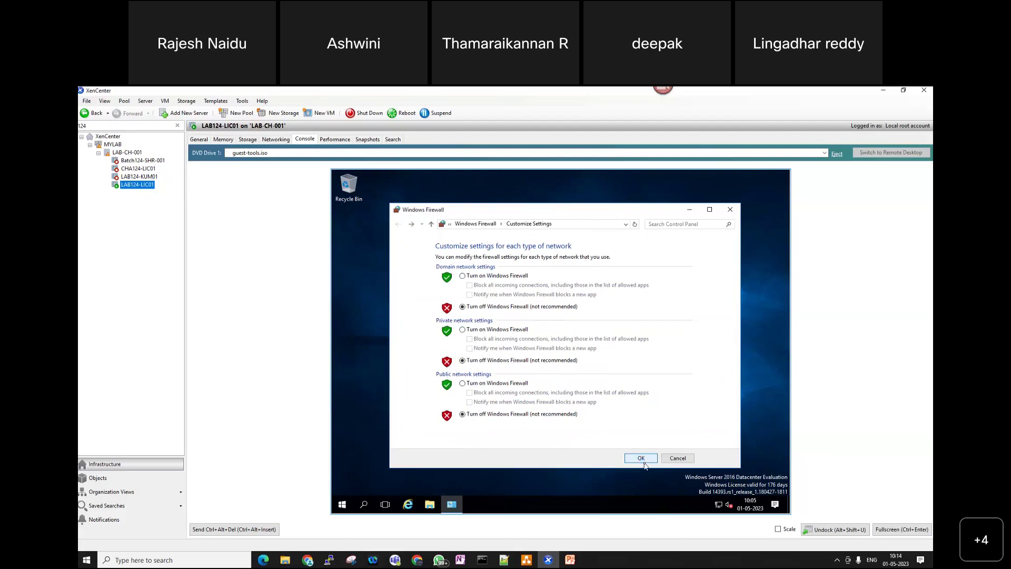
{"action": "left_click", "coordinate": [730, 211]}
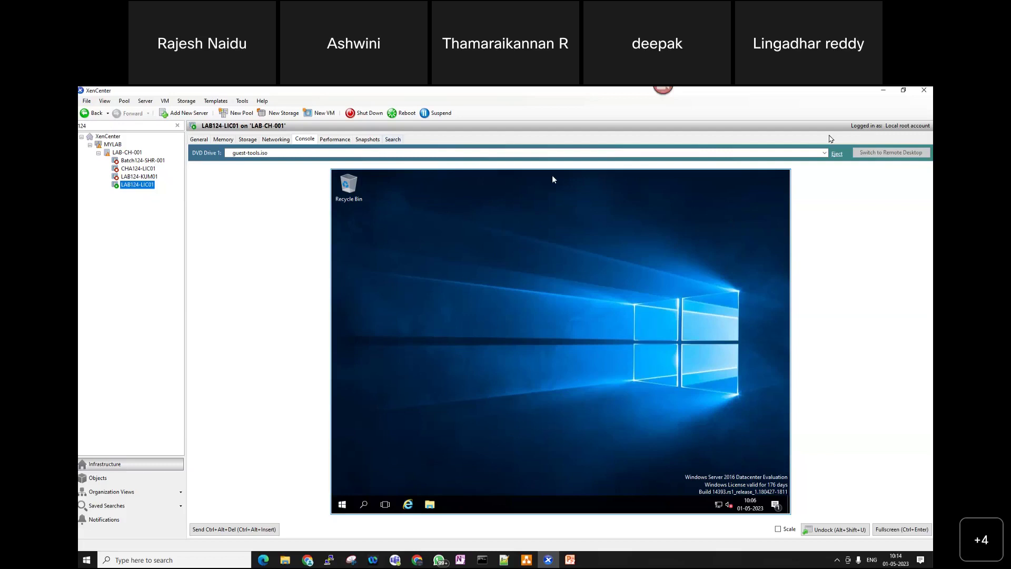
- Load Citrix_Virtual_Apps_and_Desktops_7_1912.iso into the VM's DVD Drive 1
{"action": "left_click", "coordinate": [824, 153]}
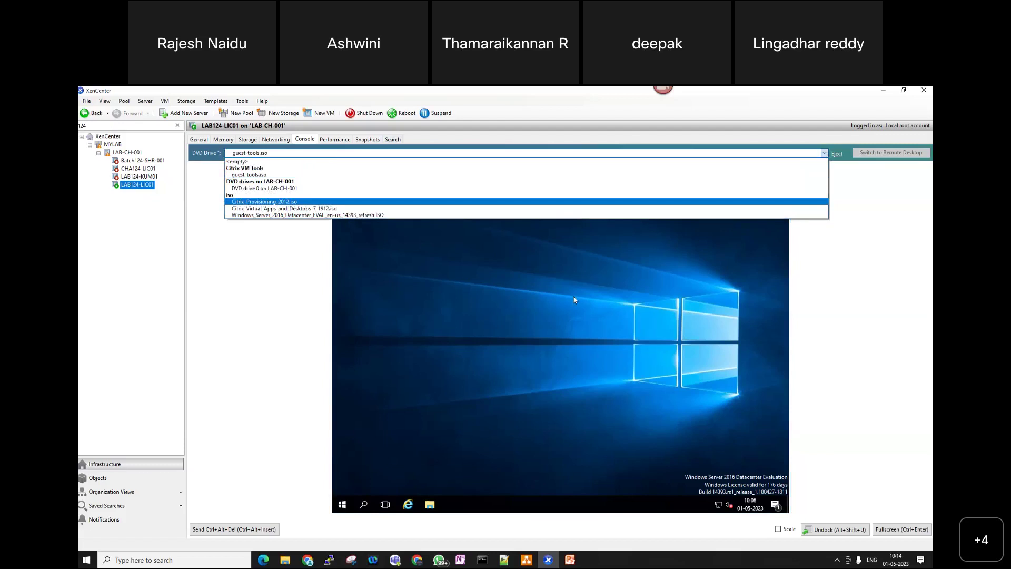
{"action": "left_click", "coordinate": [551, 375]}
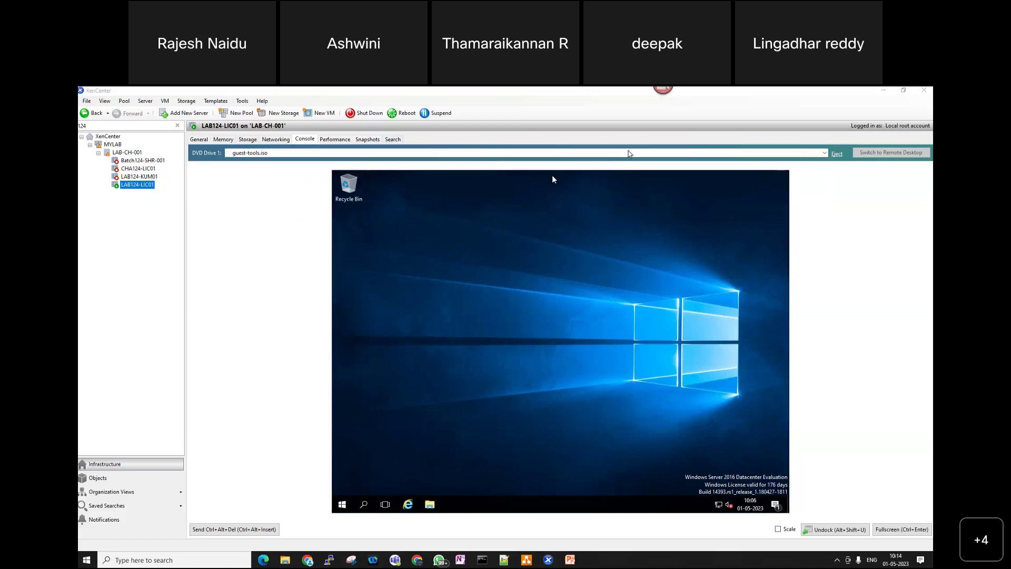
{"action": "left_click", "coordinate": [807, 151]}
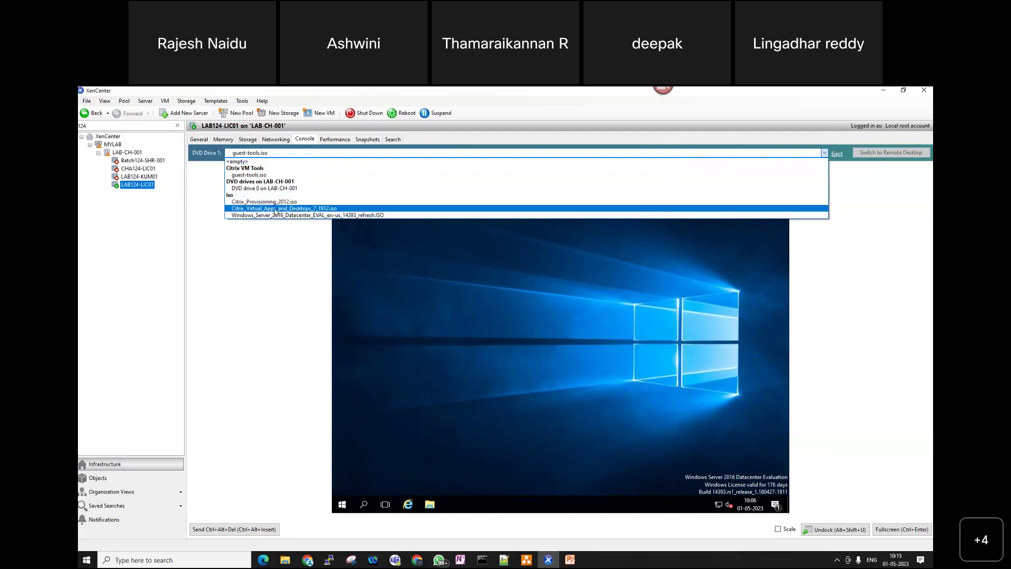
{"action": "left_click", "coordinate": [275, 209]}
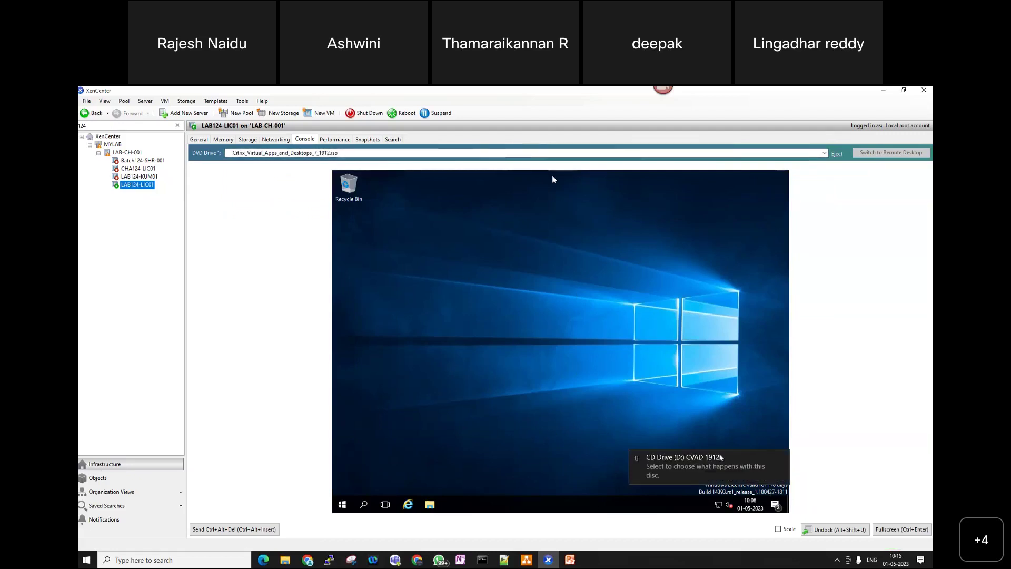
- In a maximized File Explorer, open CD Drive (D:) CVAD 1912 under This PC and approve the UAC prompt
{"action": "left_click", "coordinate": [430, 504]}
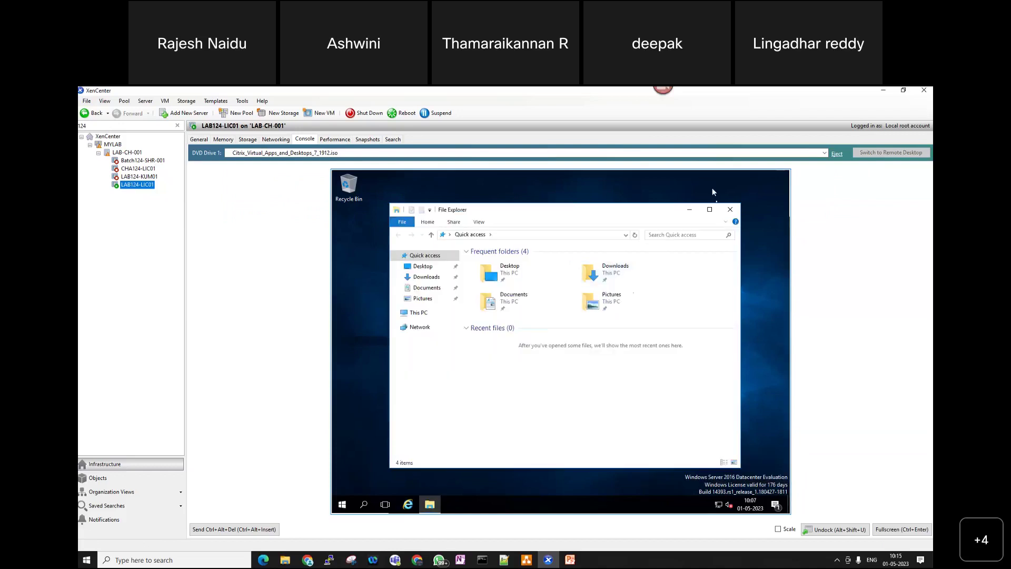
{"action": "left_click", "coordinate": [712, 210]}
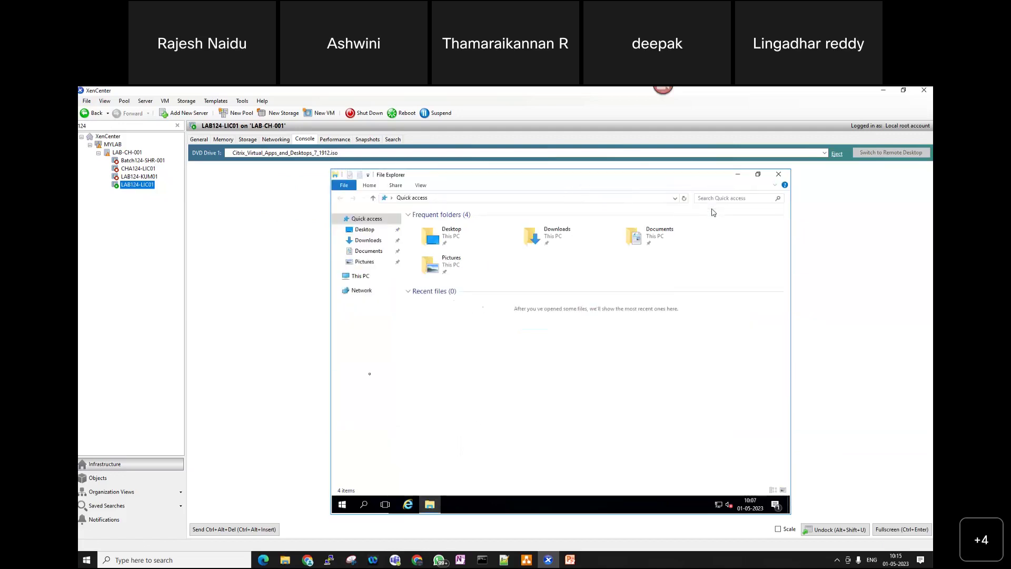
{"action": "left_click", "coordinate": [366, 279]}
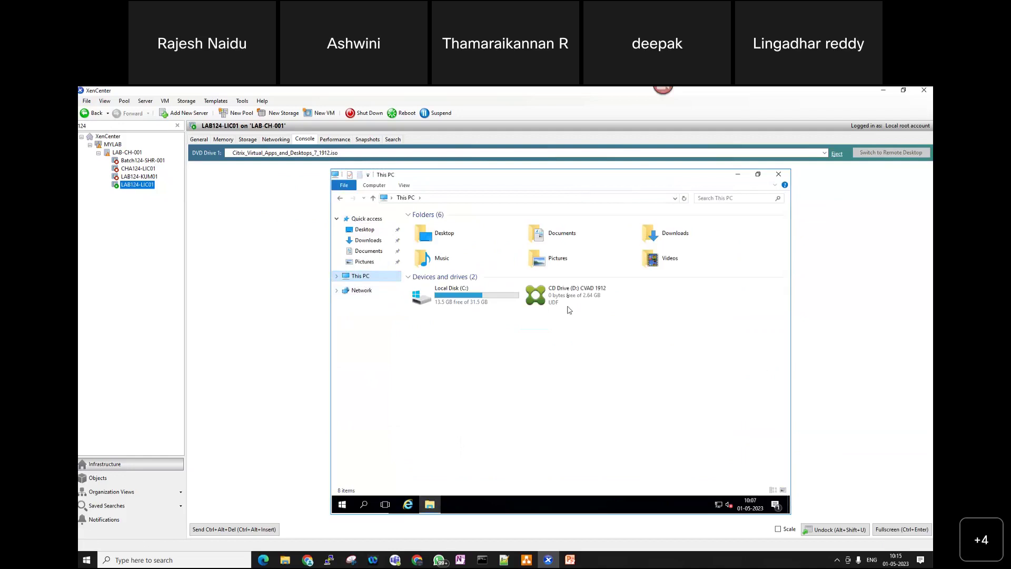
{"action": "left_click", "coordinate": [568, 299]}
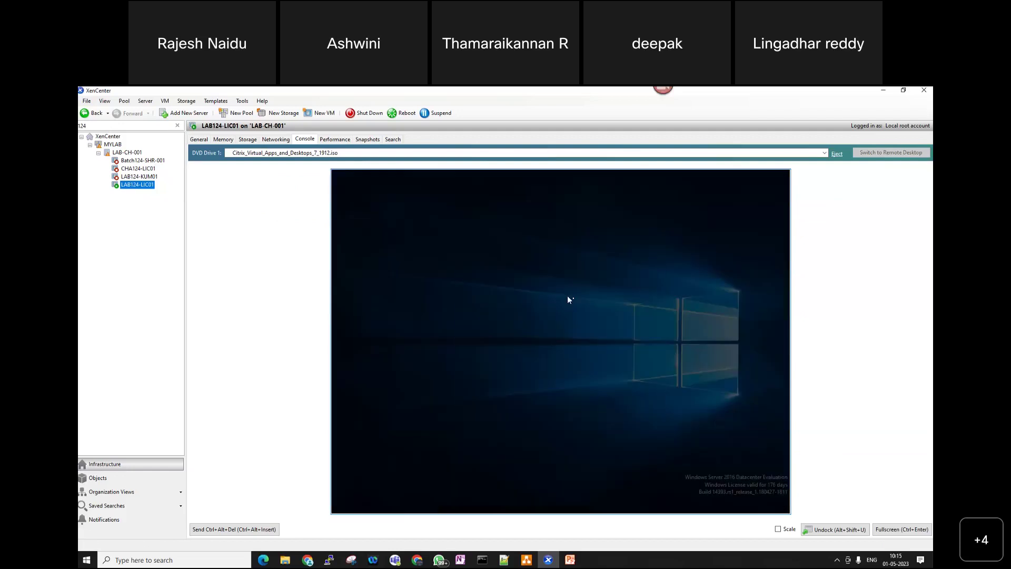
{"action": "left_click", "coordinate": [520, 397]}
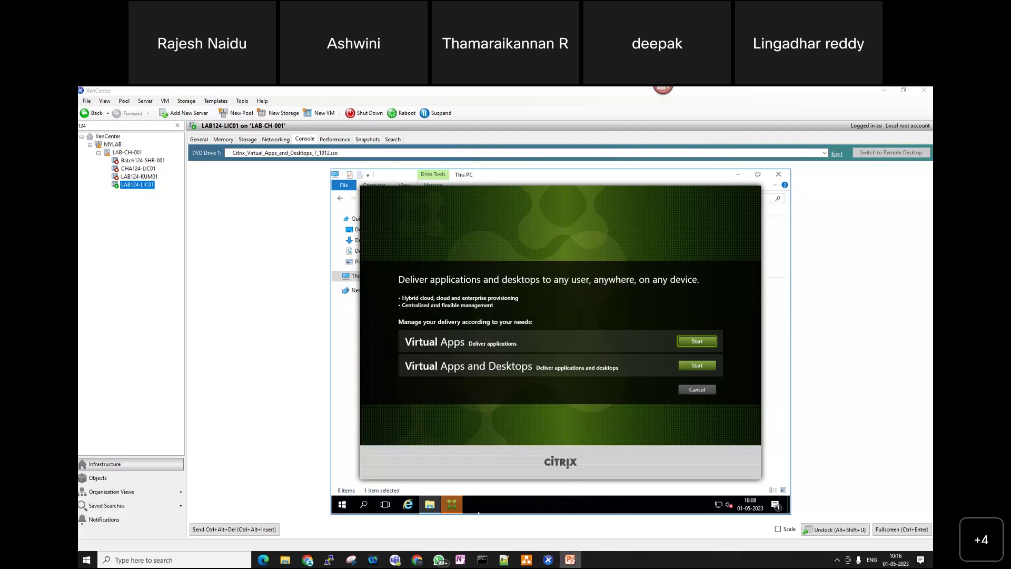
- Switch to the PowerPoint deck and page back from slide 9 to slide 4, Licensing Editions
{"action": "key", "text": "alt+Tab"}
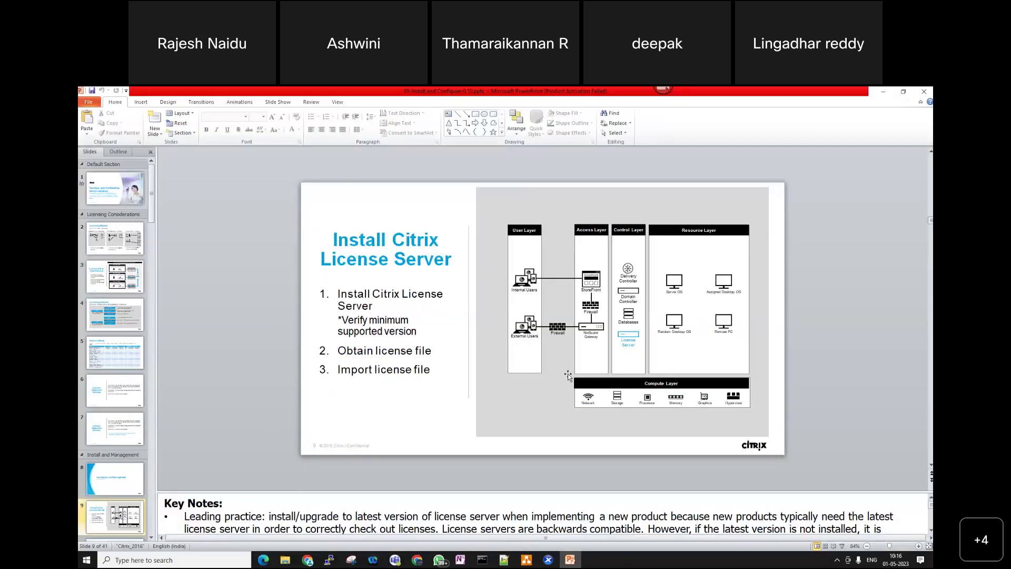
{"action": "key", "text": "Page_Up"}
{"action": "key", "text": "Page_Up"}
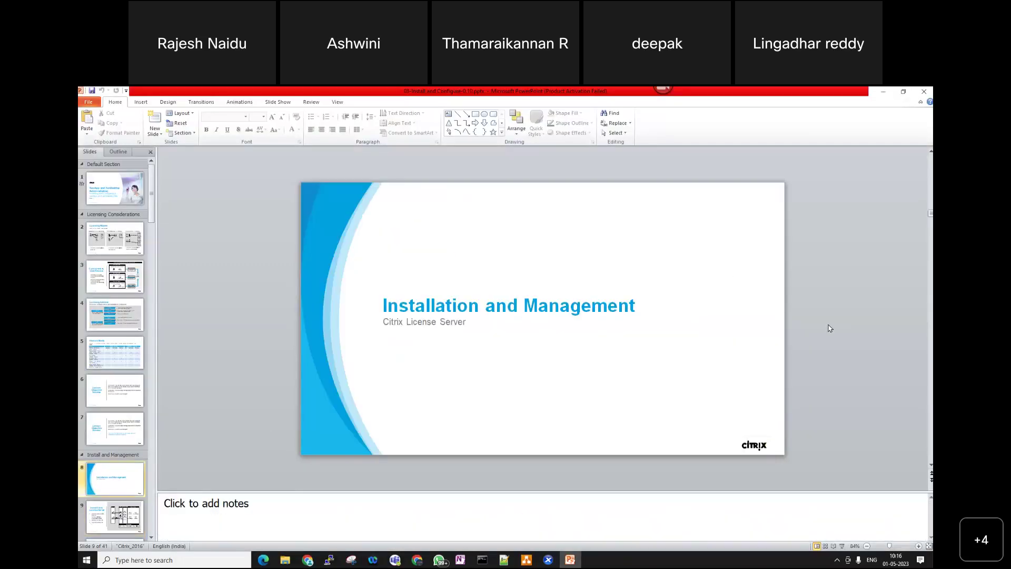
{"action": "key", "text": "Page_Up"}
{"action": "key", "text": "Page_Up"}
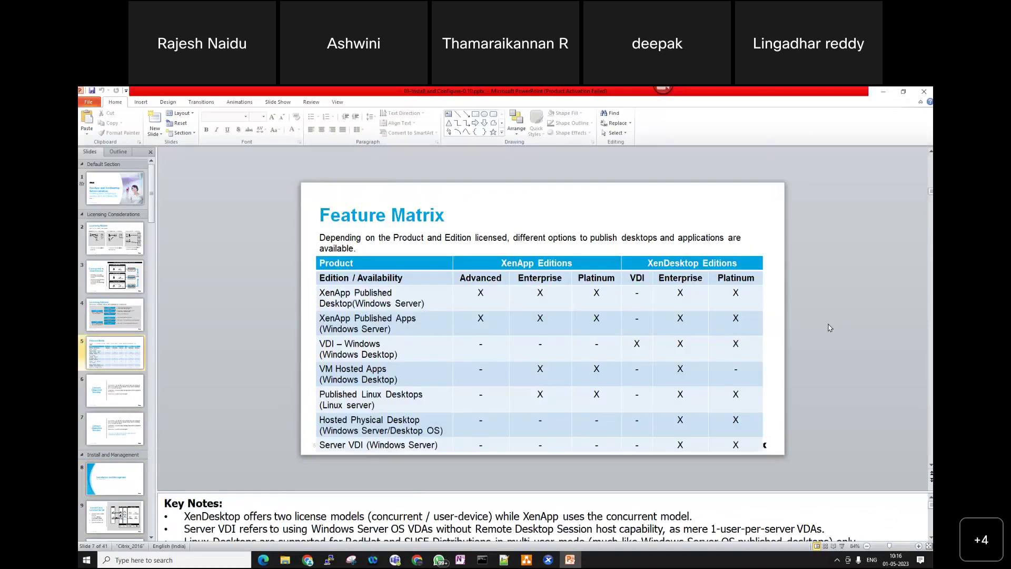
{"action": "key", "text": "Page_Up"}
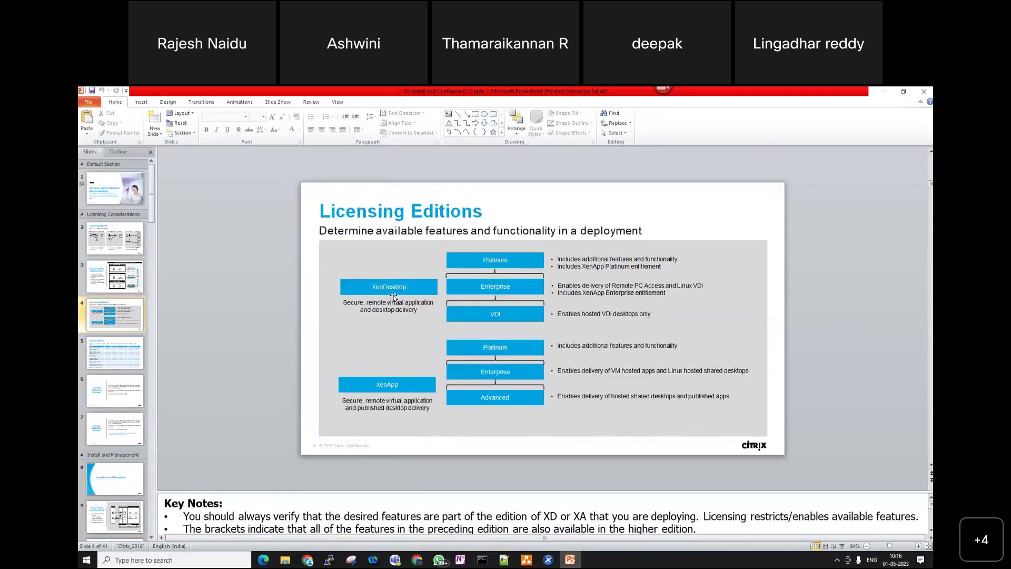
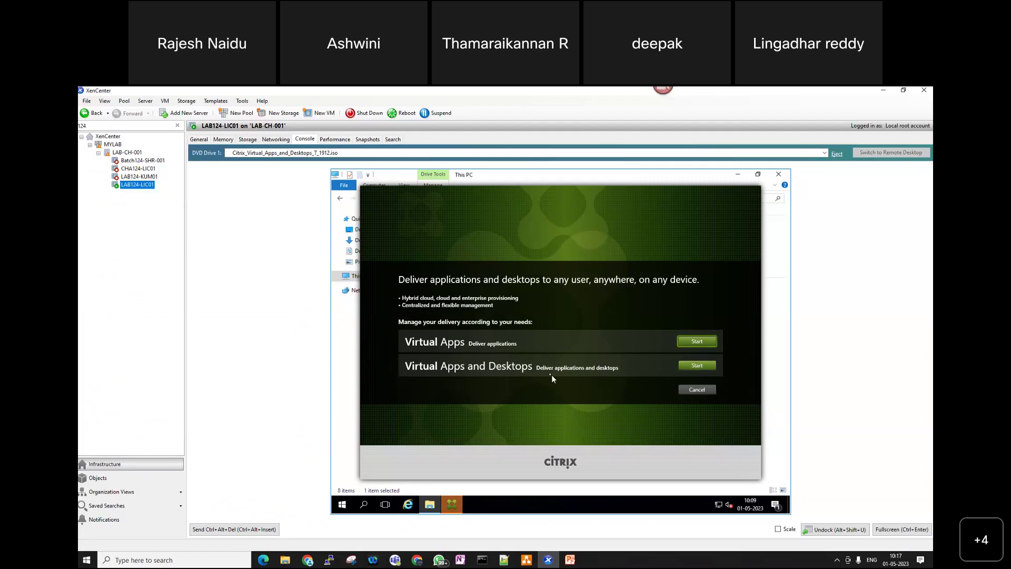
- Start the Virtual Apps and Desktops 7 1912 LTSR setup from the Citrix launcher
{"action": "left_click", "coordinate": [696, 365]}
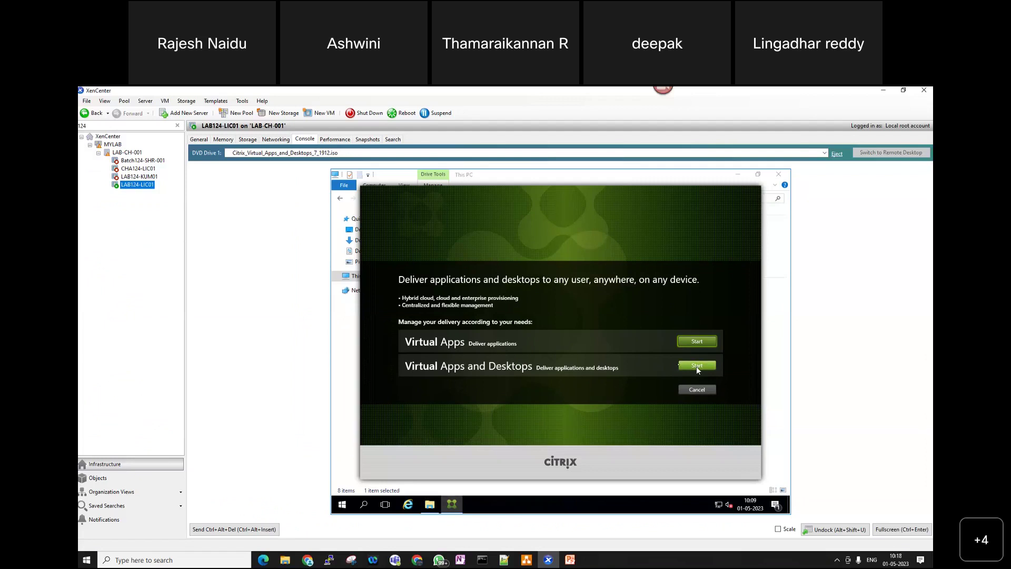
{"action": "left_click", "coordinate": [696, 365]}
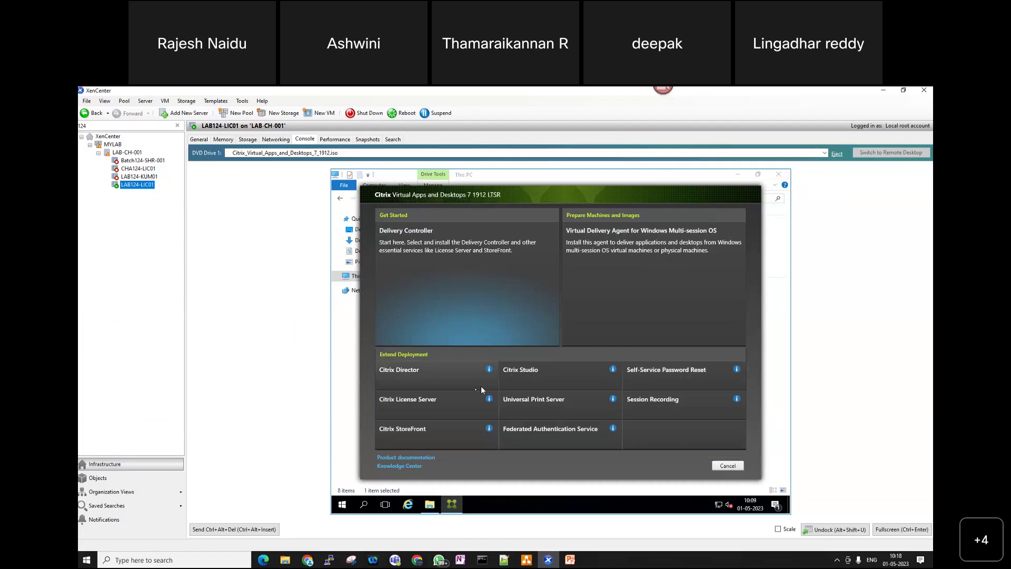
- Install Citrix License Server, accepting the license agreement and default core components and firewall settings
{"action": "left_click", "coordinate": [429, 406]}
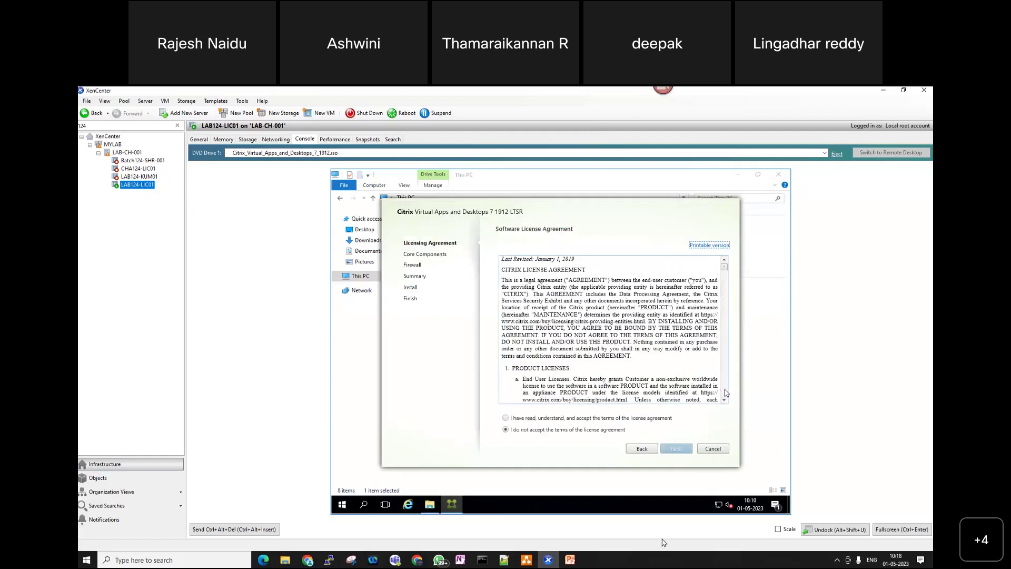
{"action": "left_click", "coordinate": [527, 419]}
{"action": "left_click", "coordinate": [676, 449]}
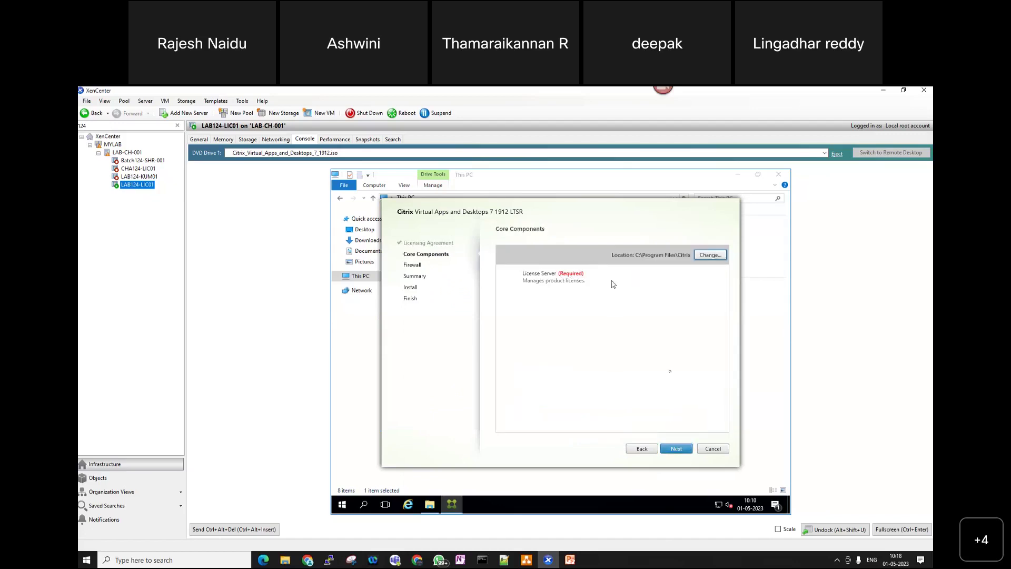
{"action": "left_click", "coordinate": [683, 448]}
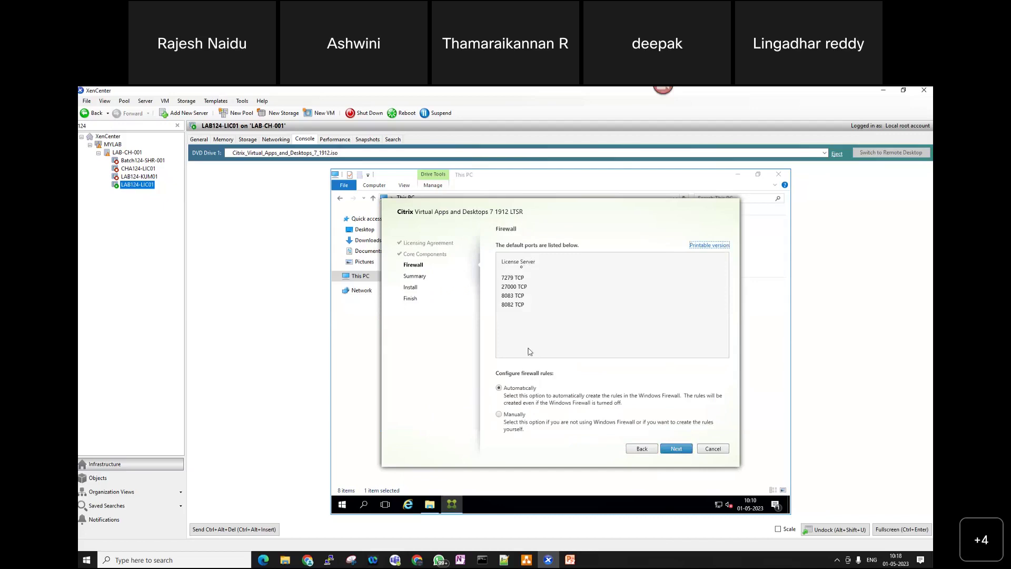
{"action": "left_click", "coordinate": [670, 451]}
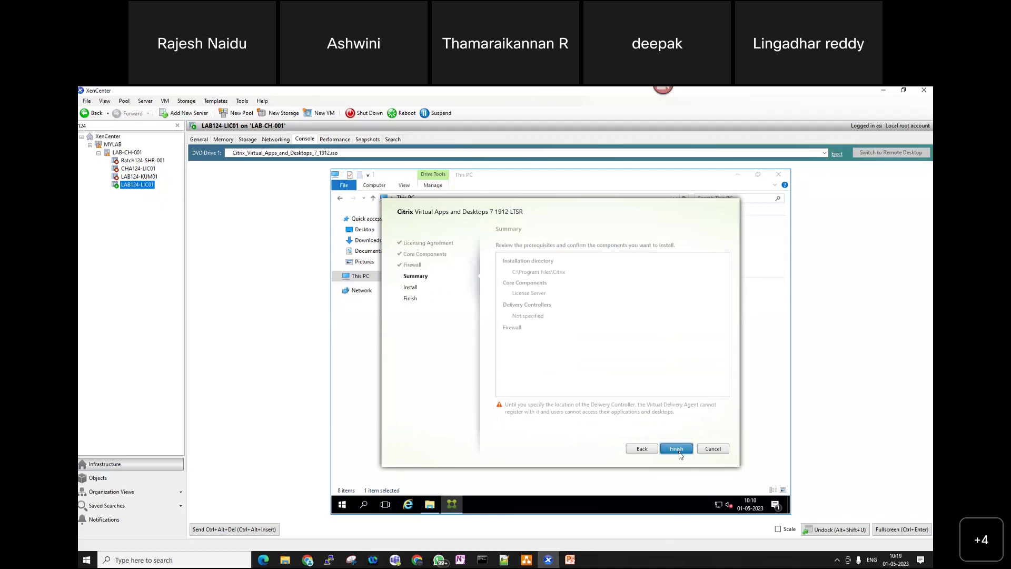
{"action": "left_click", "coordinate": [678, 449]}
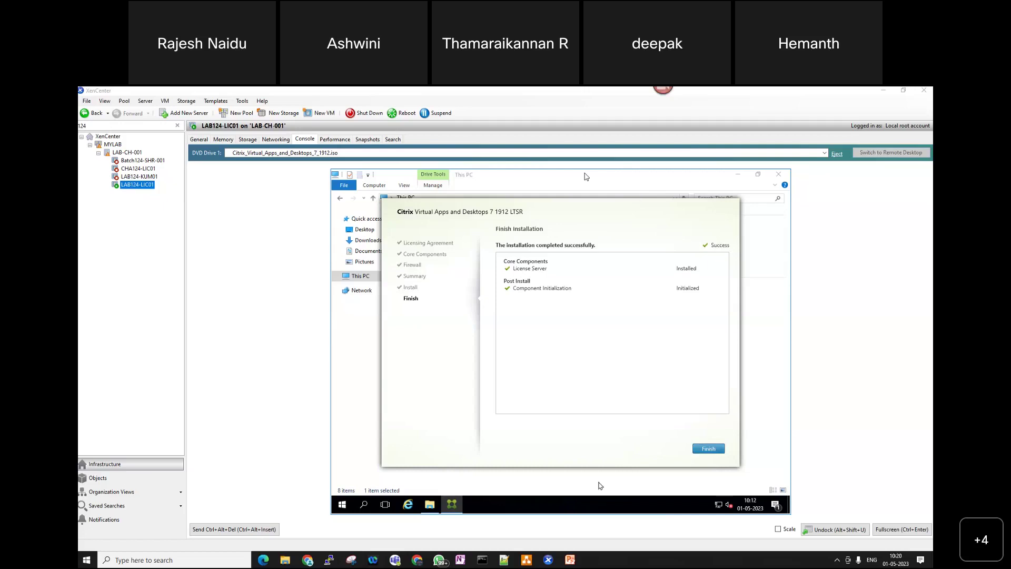
- Finish the installer, close This PC, and launch Citrix License Administration Console from the Start menu
{"action": "left_click", "coordinate": [715, 449]}
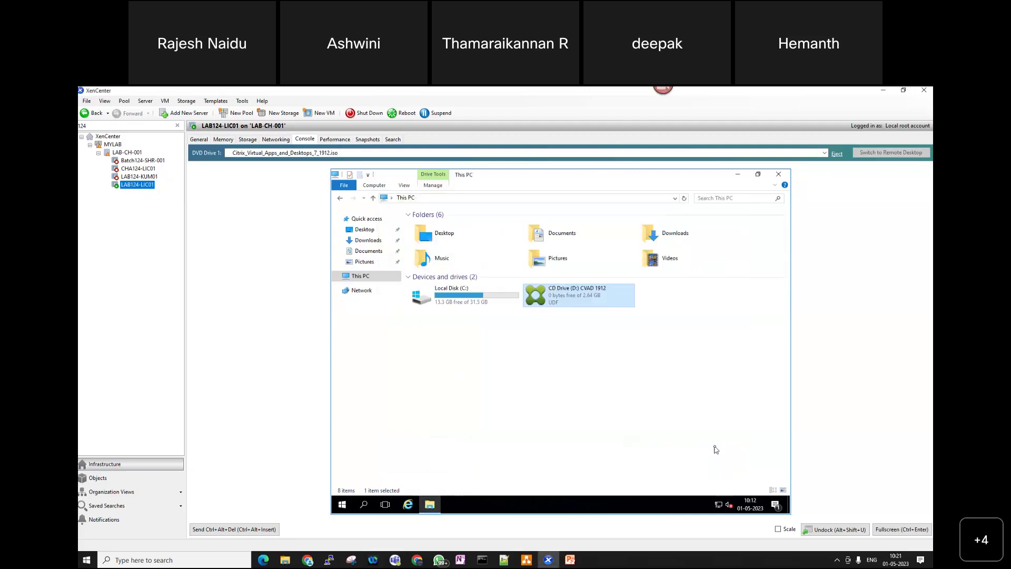
{"action": "left_click", "coordinate": [780, 173]}
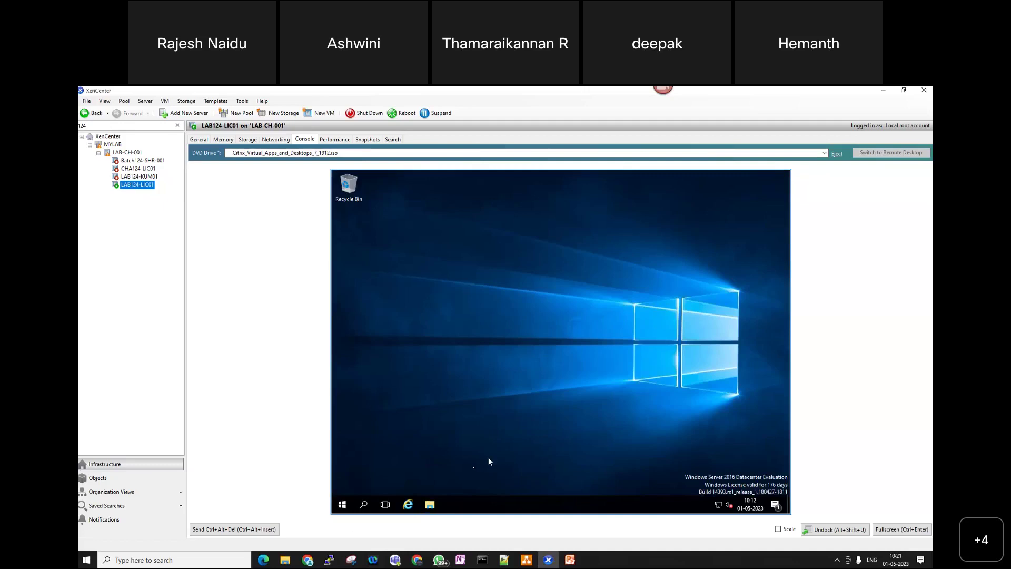
{"action": "left_click", "coordinate": [347, 508]}
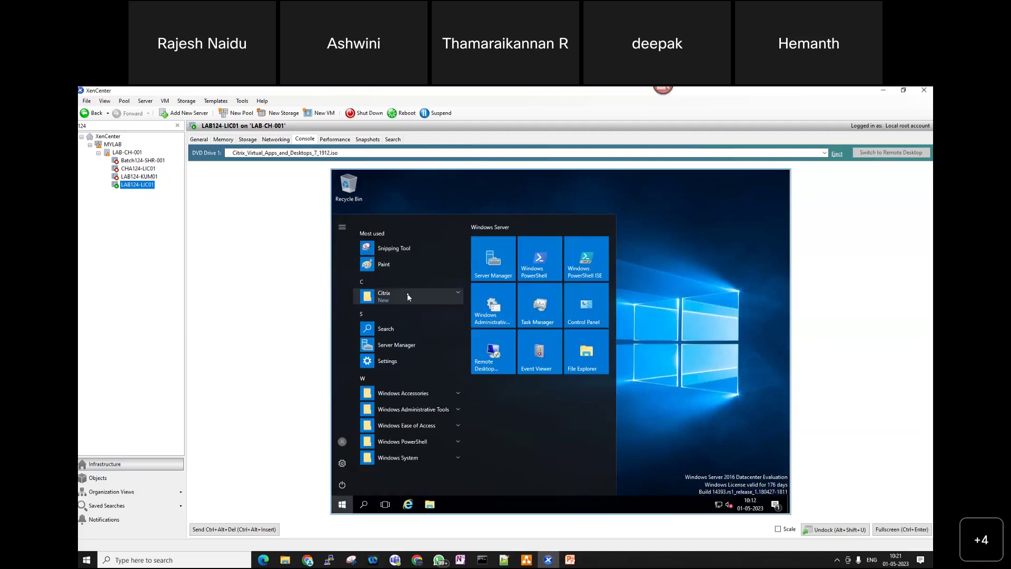
{"action": "left_click", "coordinate": [407, 293]}
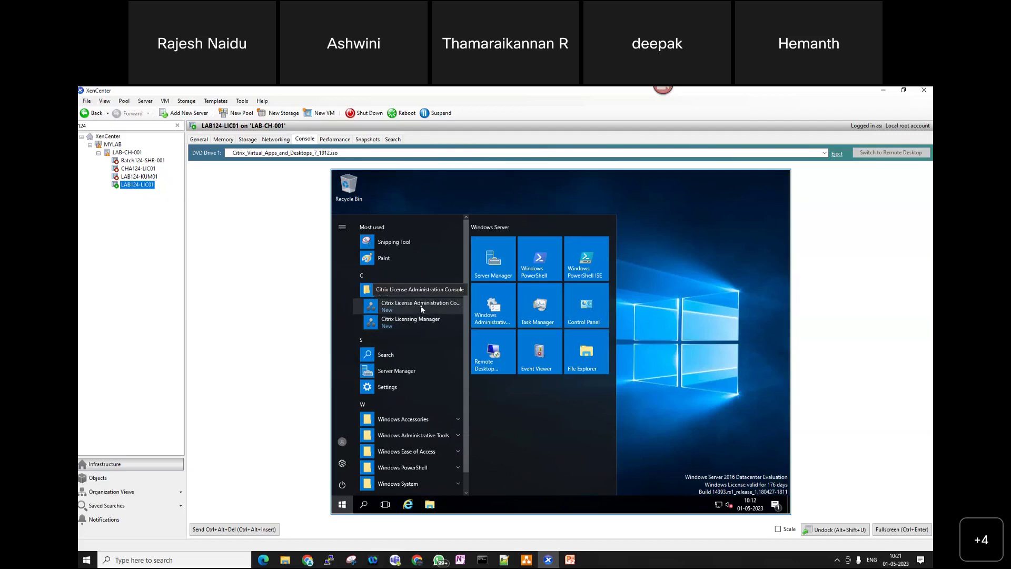
{"action": "left_click", "coordinate": [422, 308]}
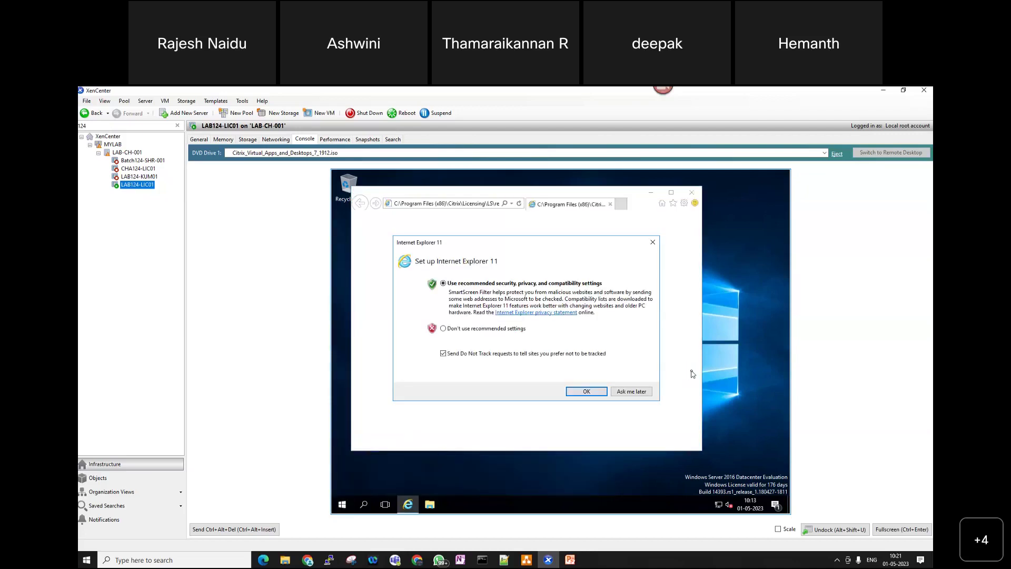
- Decline Internet Explorer's recommended settings and continue past the localhost certificate error to the console
{"action": "left_click", "coordinate": [457, 331]}
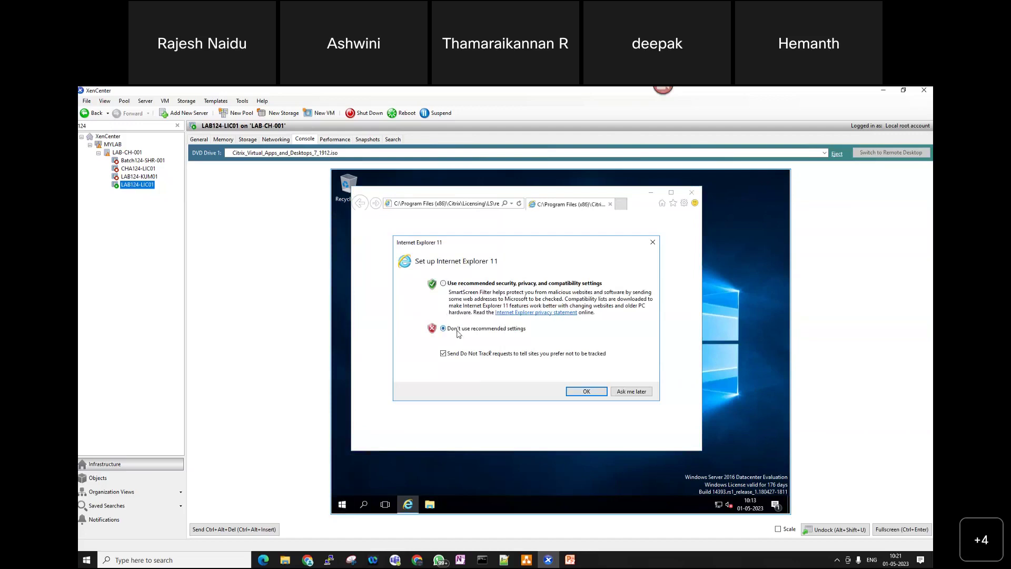
{"action": "left_click", "coordinate": [584, 392]}
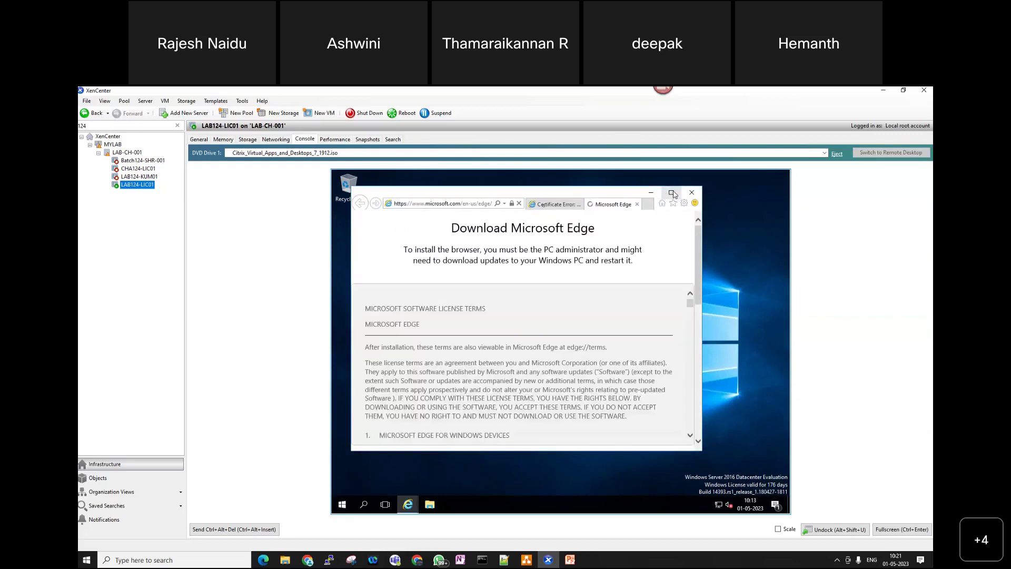
{"action": "left_click", "coordinate": [672, 194]}
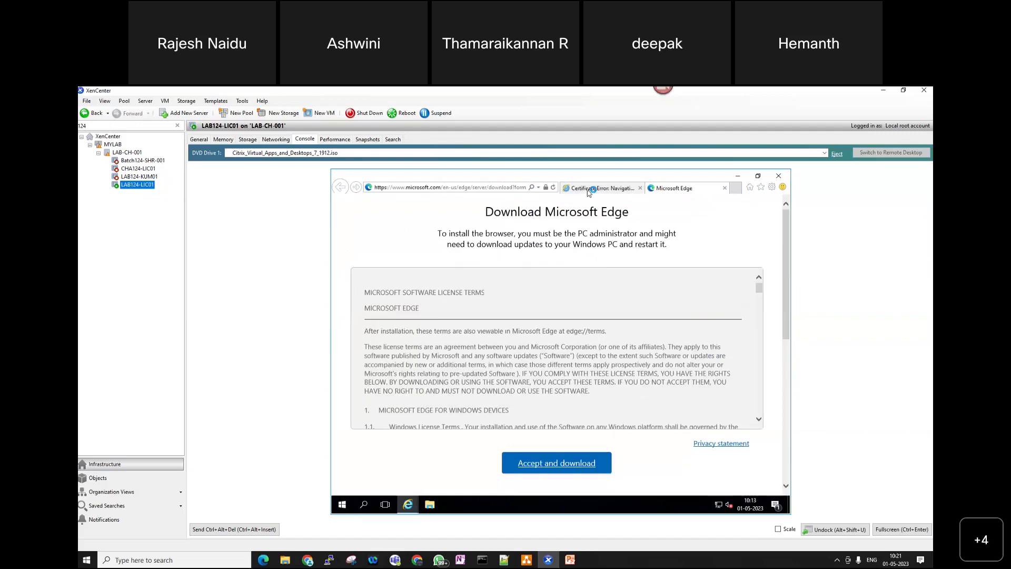
{"action": "left_click", "coordinate": [588, 191]}
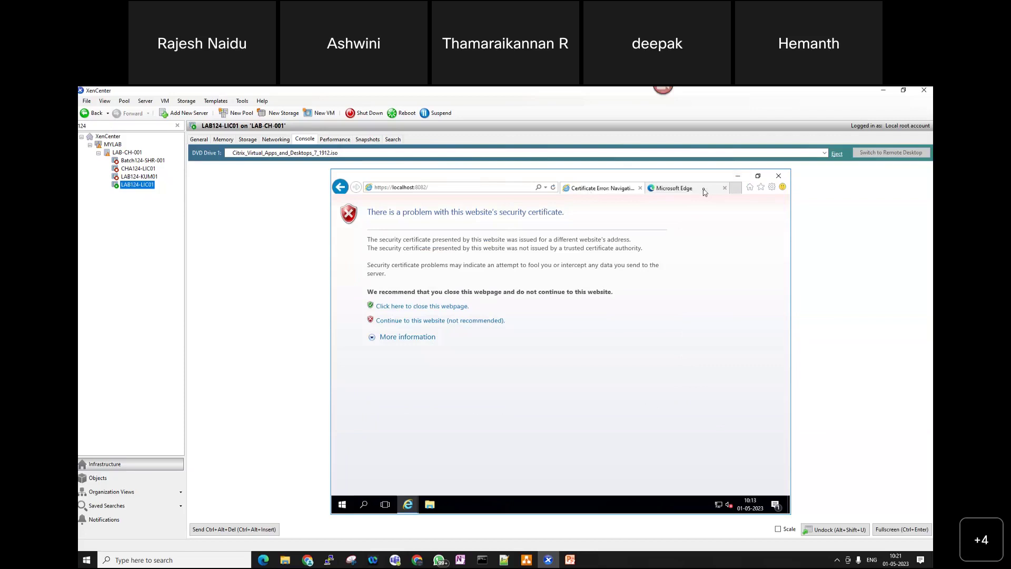
{"action": "left_click", "coordinate": [436, 323]}
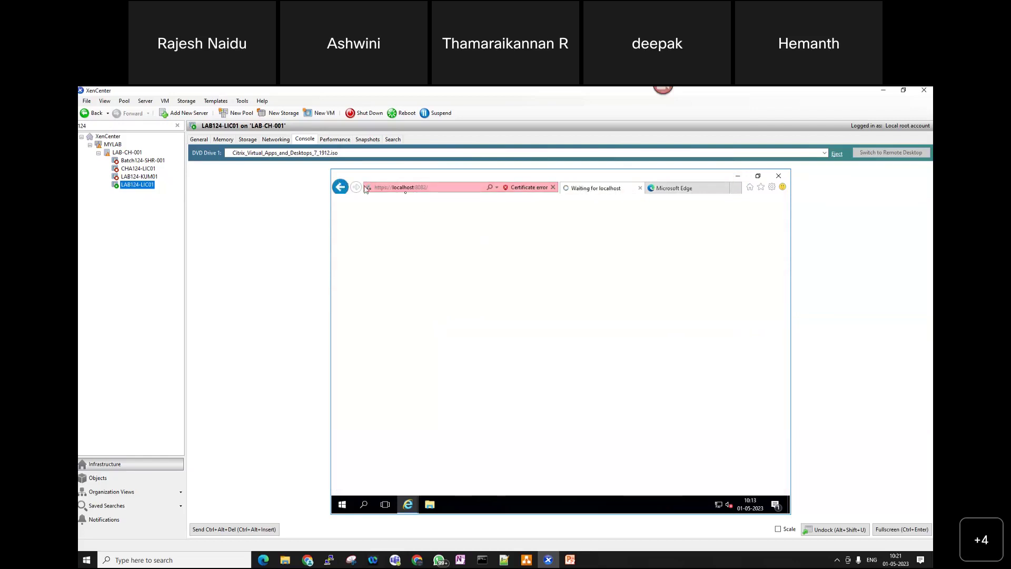
{"action": "left_click", "coordinate": [442, 190]}
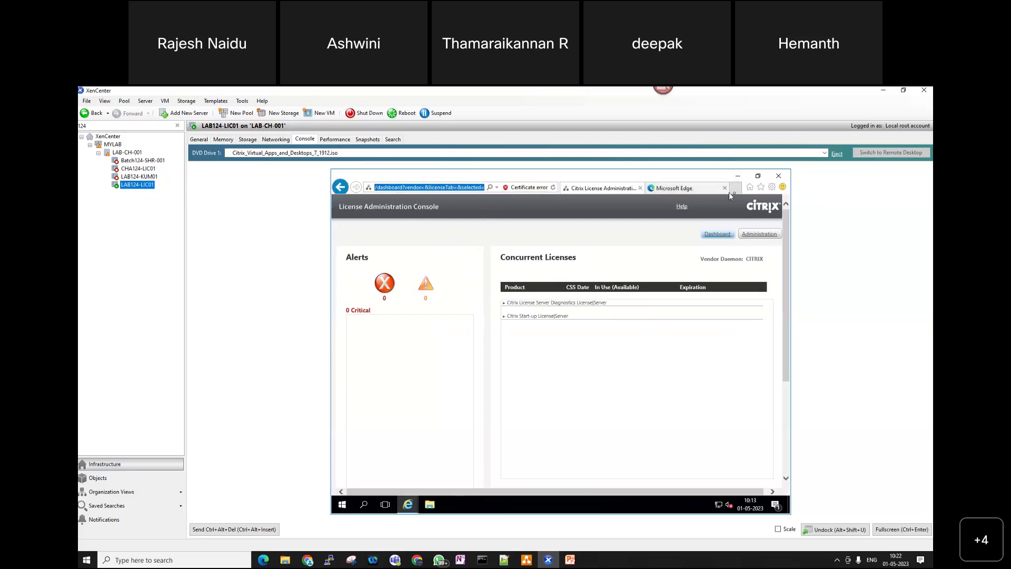
- Scale the console full screen, highlight Alerts and Concurrent Licenses, and expand Citrix Start-up License
{"action": "left_click", "coordinate": [777, 529]}
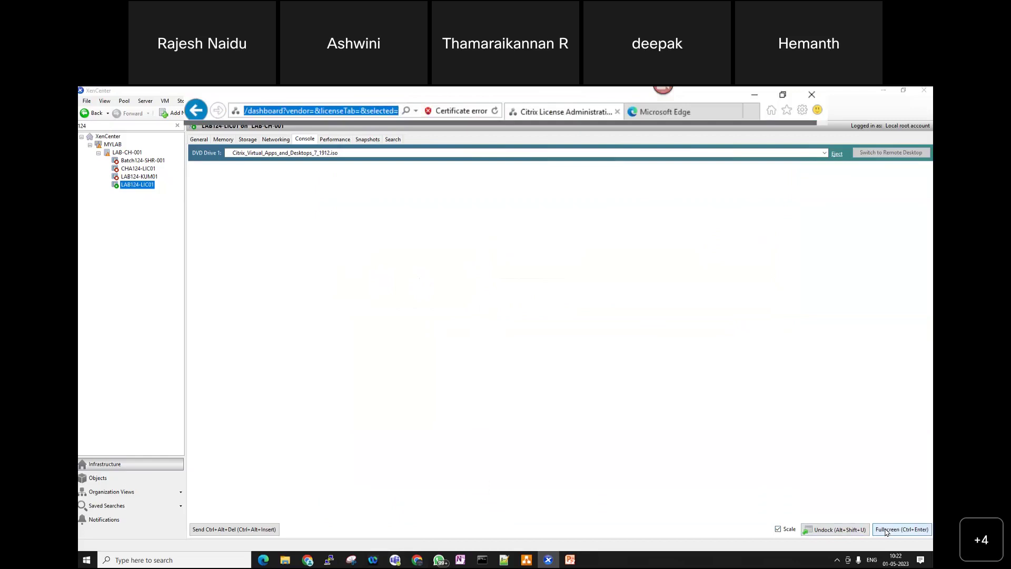
{"action": "key", "text": "ctrl+Return"}
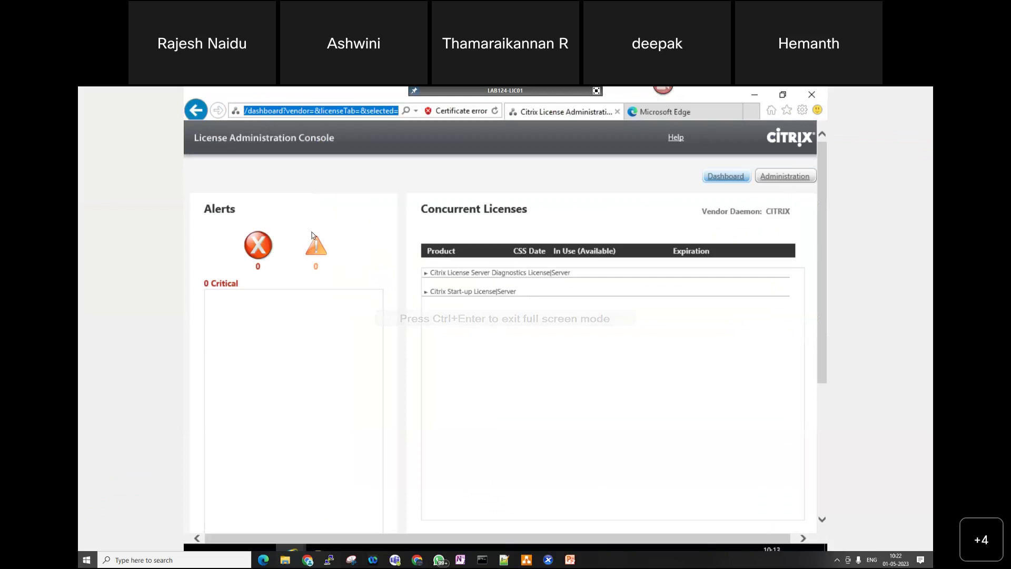
{"action": "left_click_drag", "start_coordinate": [236, 207], "coordinate": [200, 205]}
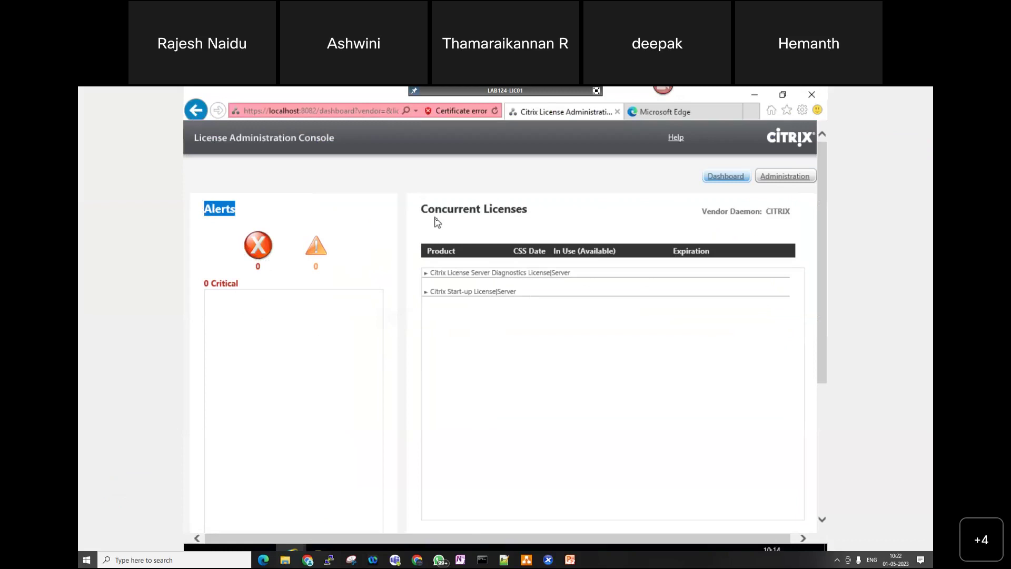
{"action": "left_click_drag", "start_coordinate": [420, 210], "coordinate": [538, 211]}
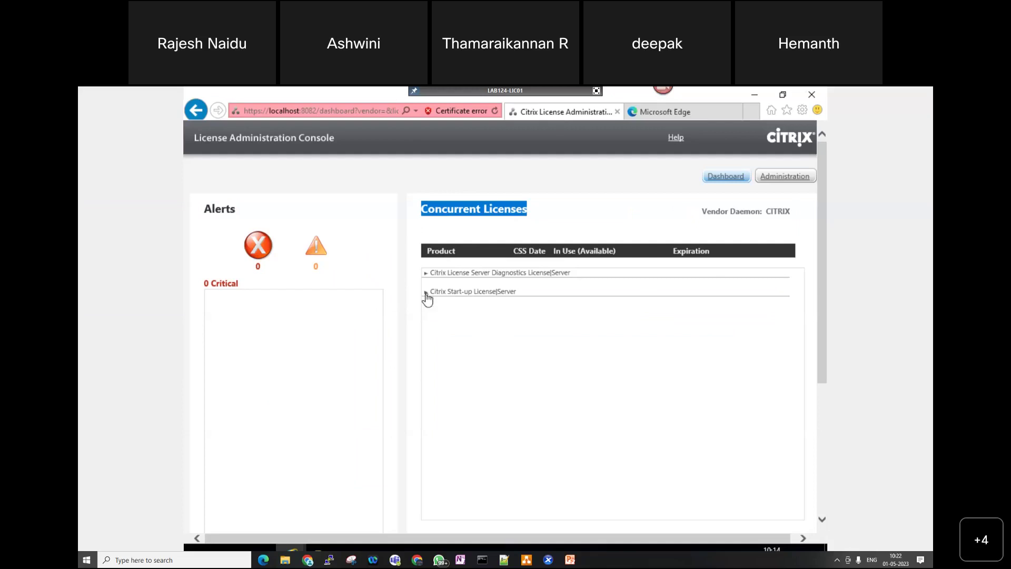
{"action": "left_click", "coordinate": [426, 293]}
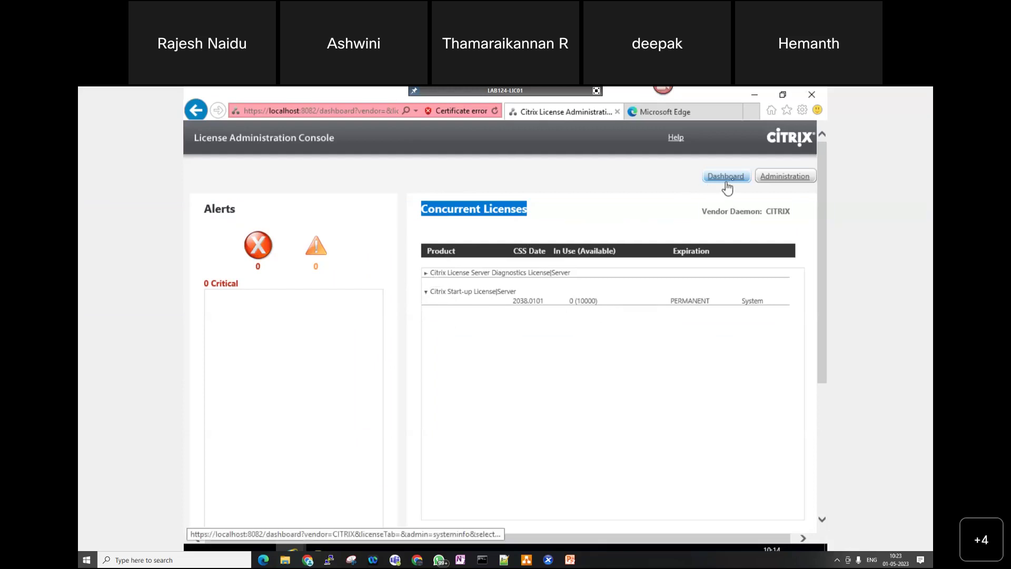
{"action": "left_click", "coordinate": [784, 177]}
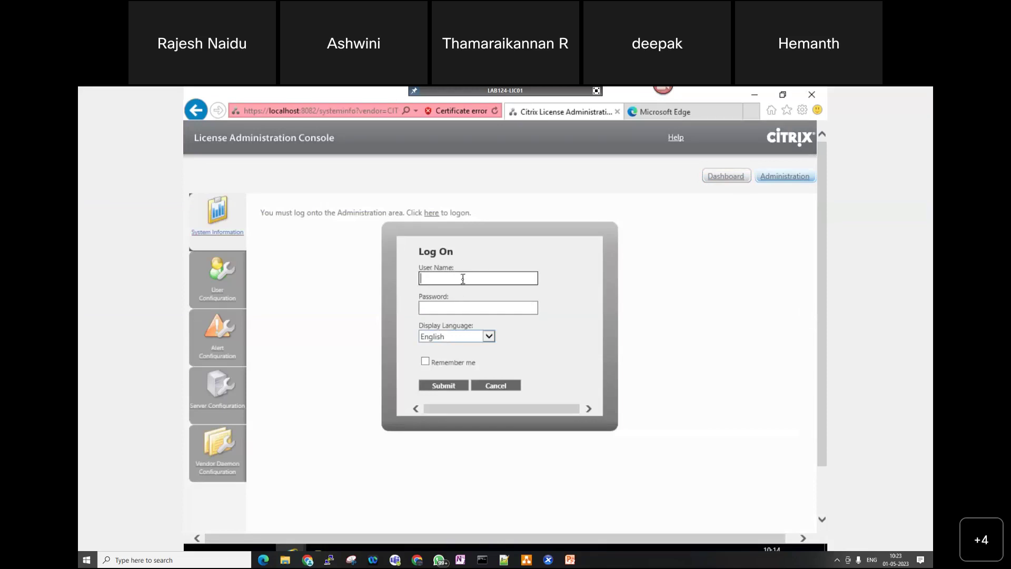
- Log on as the domain admin, retrying with the ctr\ domain prefix after the first attempt fails
{"action": "type", "text": "ctxadmin"}
{"action": "key", "text": "Tab"}
{"action": "type", "text": "••••••••••"}
{"action": "key", "text": "Return"}
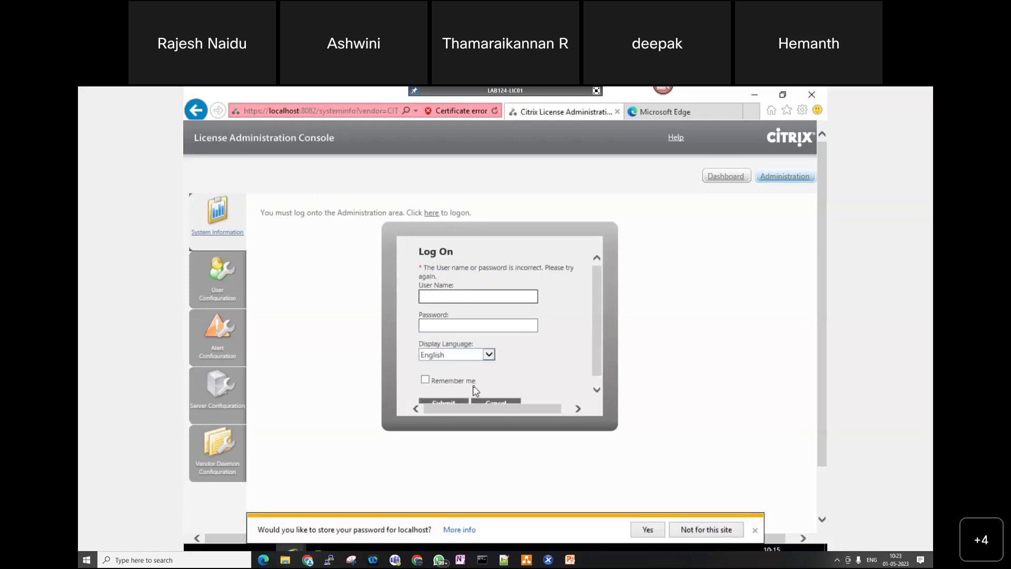
{"action": "left_click", "coordinate": [444, 298]}
{"action": "type", "text": "ctr"}
{"action": "type", "text": "\\"}
{"action": "type", "text": "ctxadmin"}
{"action": "key", "text": "Tab"}
{"action": "type", "text": "********"}
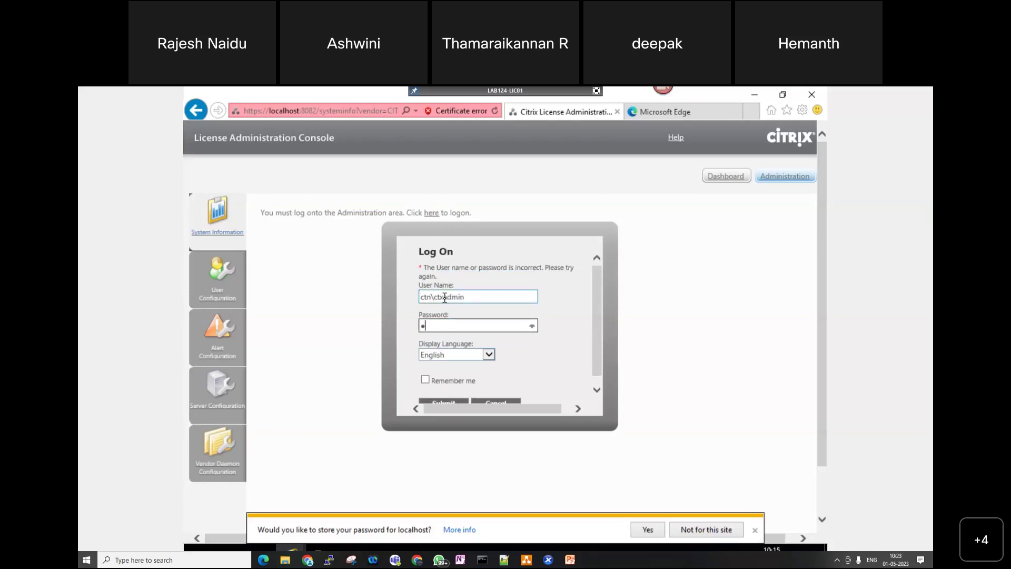
{"action": "type", "text": "**"}
{"action": "key", "text": "Return"}
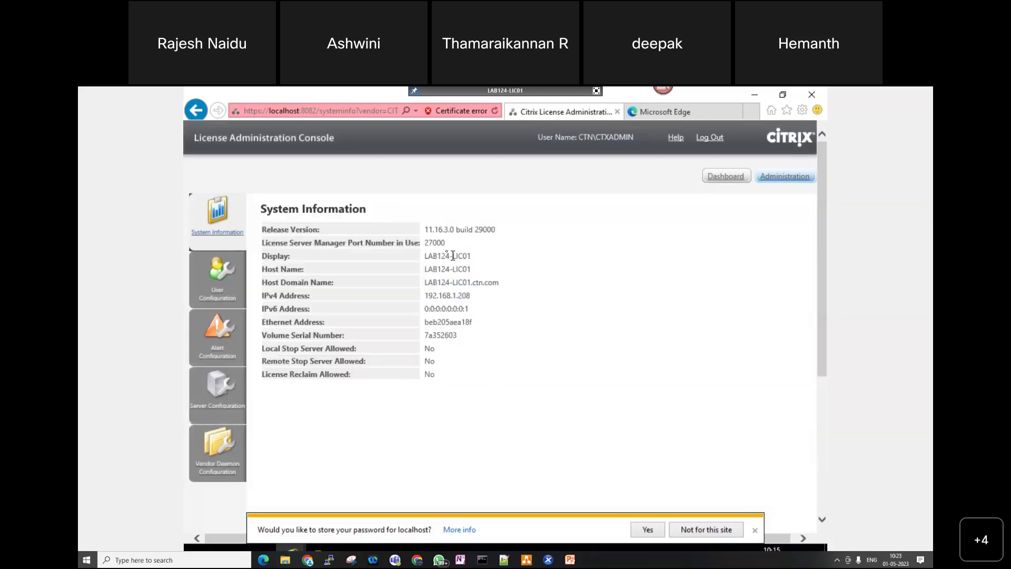
- Dismiss the save-password bar and highlight release version 11.16 on System Information
{"action": "left_click", "coordinate": [755, 530]}
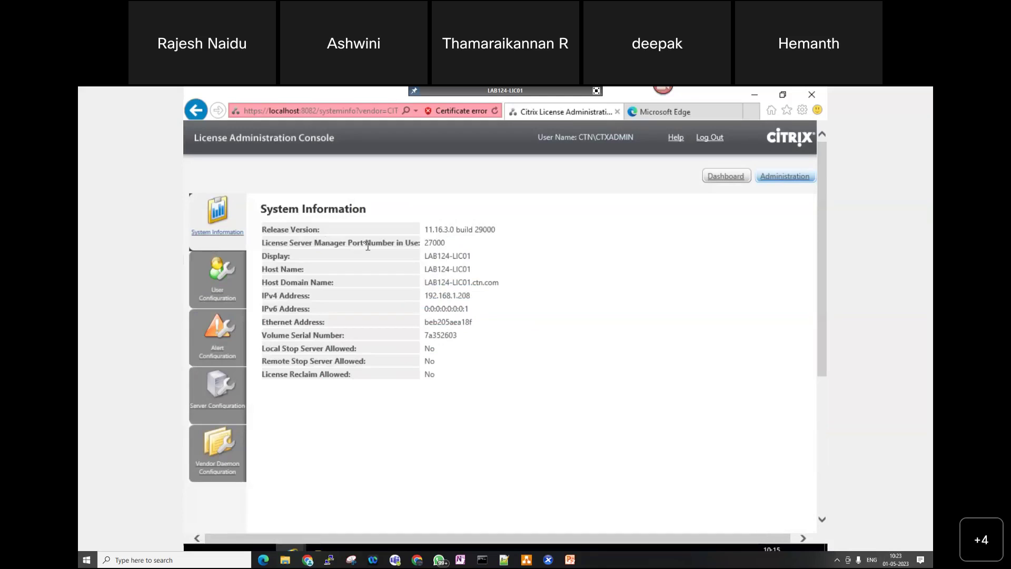
{"action": "left_click_drag", "start_coordinate": [424, 229], "coordinate": [441, 233]}
- Open User Configuration to view the domain users list, then start a New User entry
{"action": "left_click", "coordinate": [213, 283]}
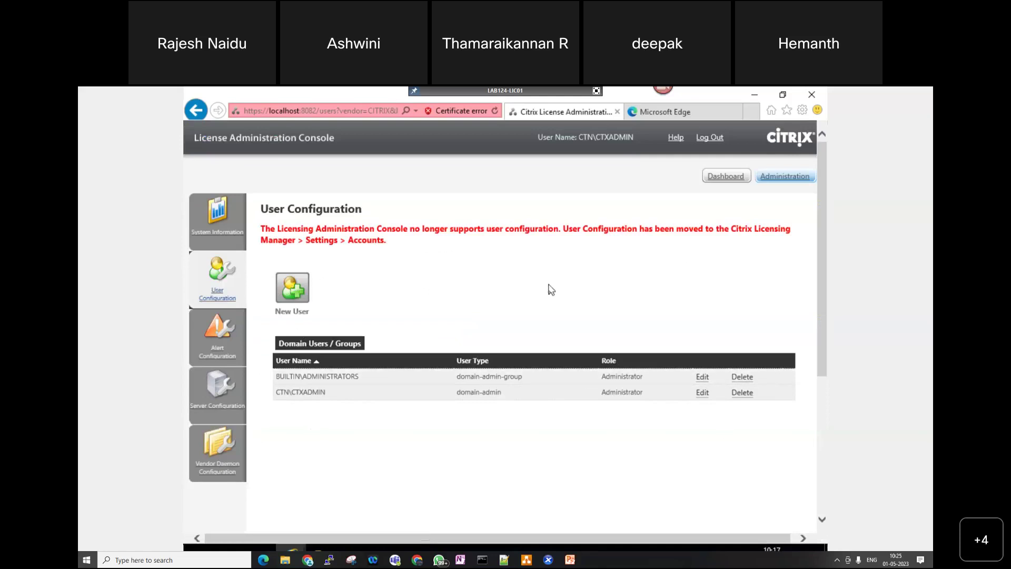
{"action": "left_click", "coordinate": [295, 294]}
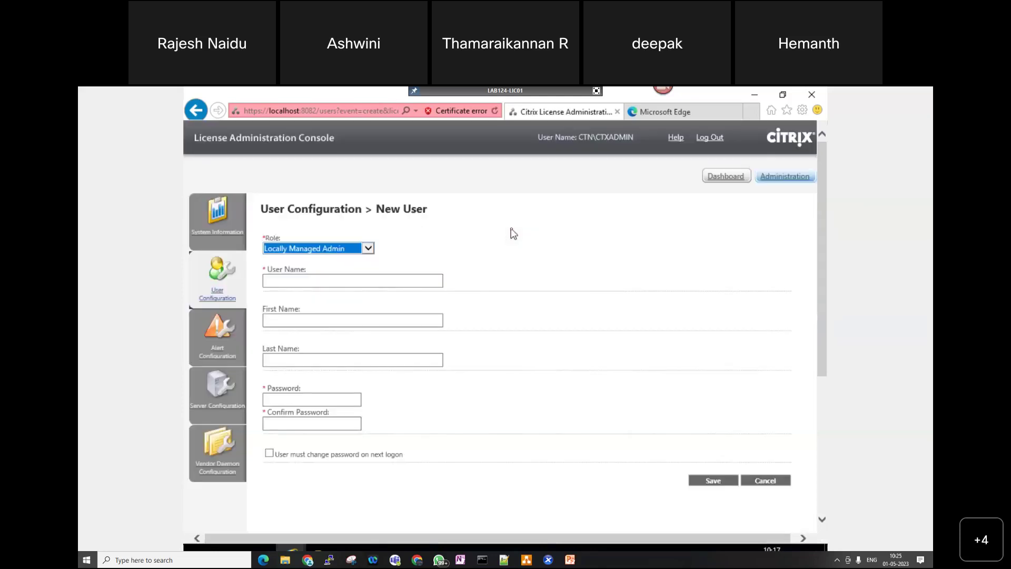
- Set the new user's role to Domain Administrator Group and leave full-screen console view
{"action": "left_click", "coordinate": [368, 249]}
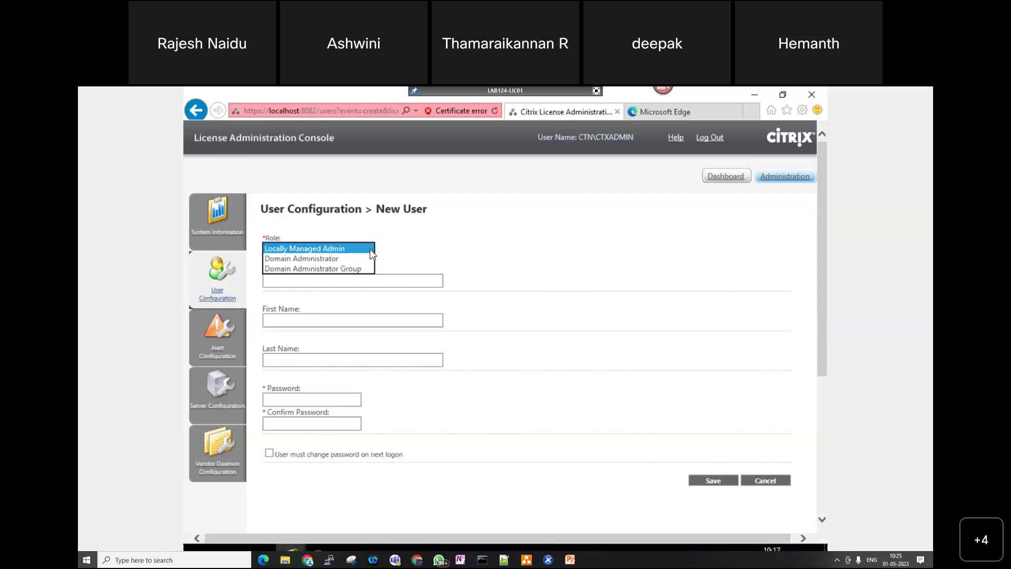
{"action": "left_click", "coordinate": [319, 268]}
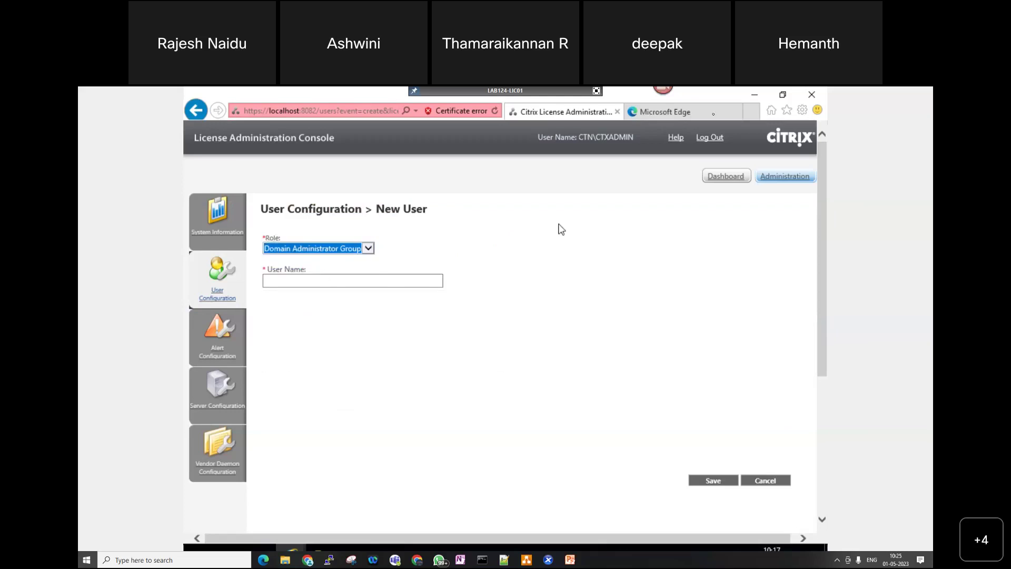
{"action": "left_click", "coordinate": [598, 90]}
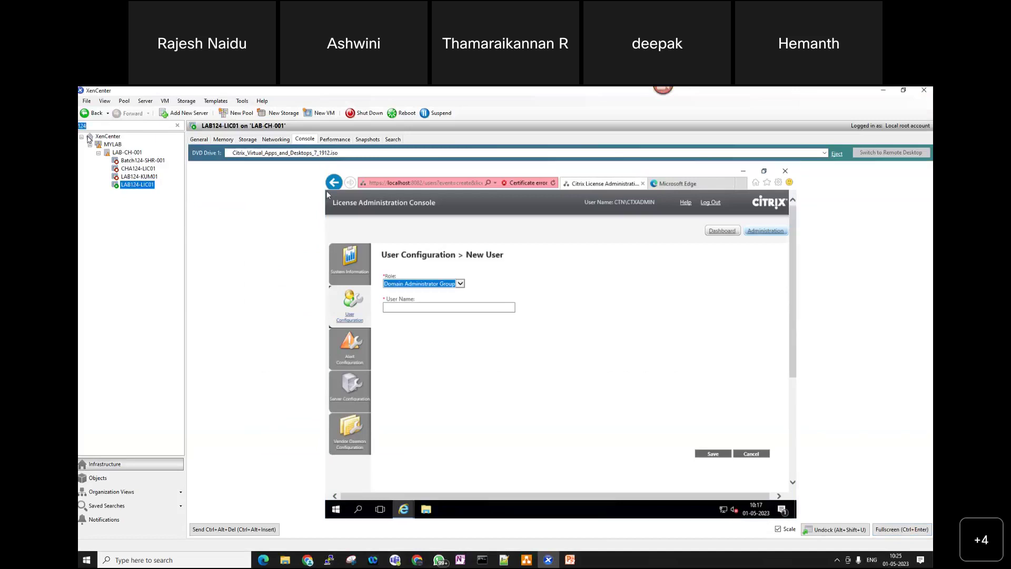
- Find the AD VM, open its scaled console, and sign in with the password
{"action": "type", "text": "AD"}
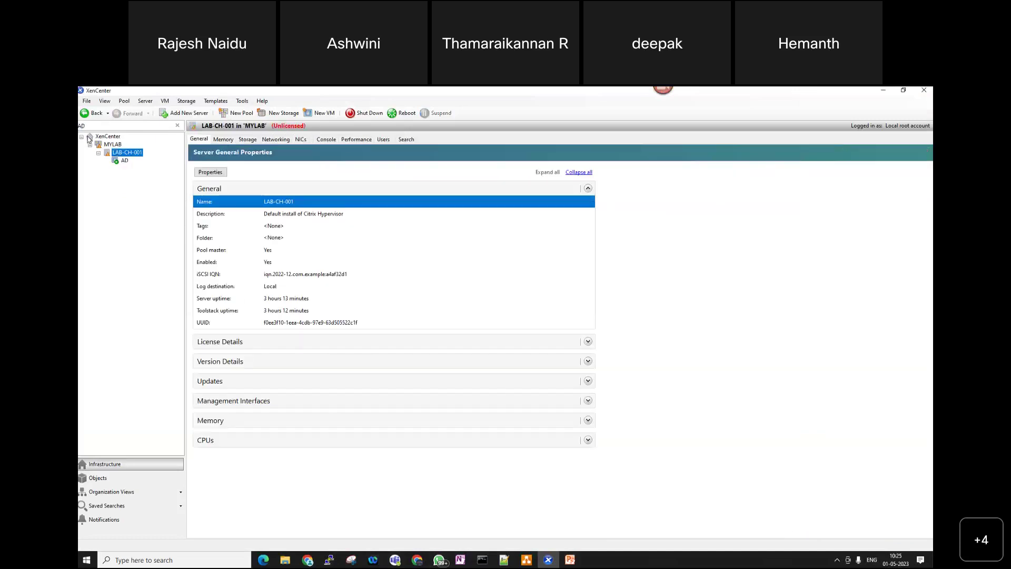
{"action": "left_click", "coordinate": [121, 161]}
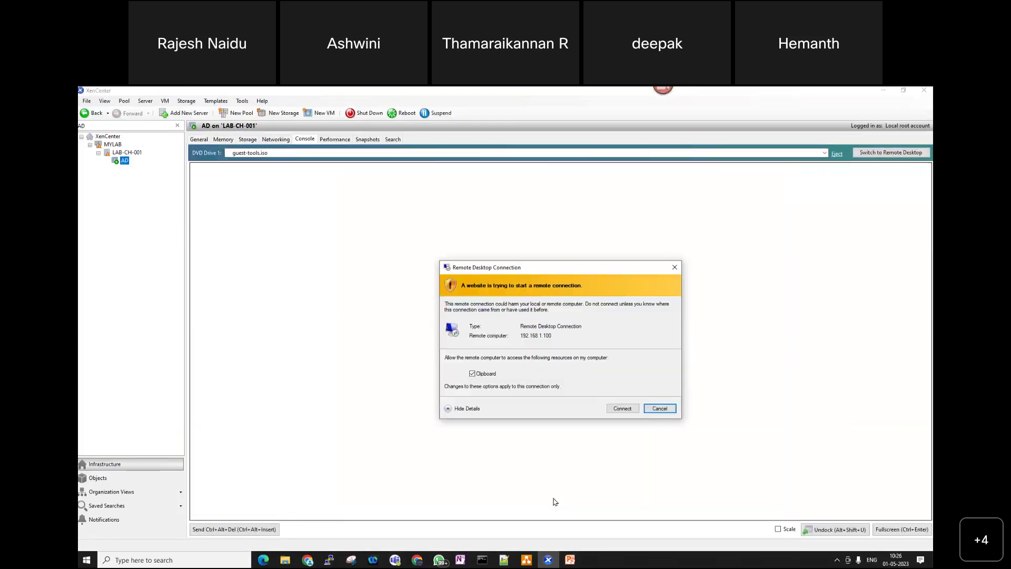
{"action": "left_click", "coordinate": [659, 408]}
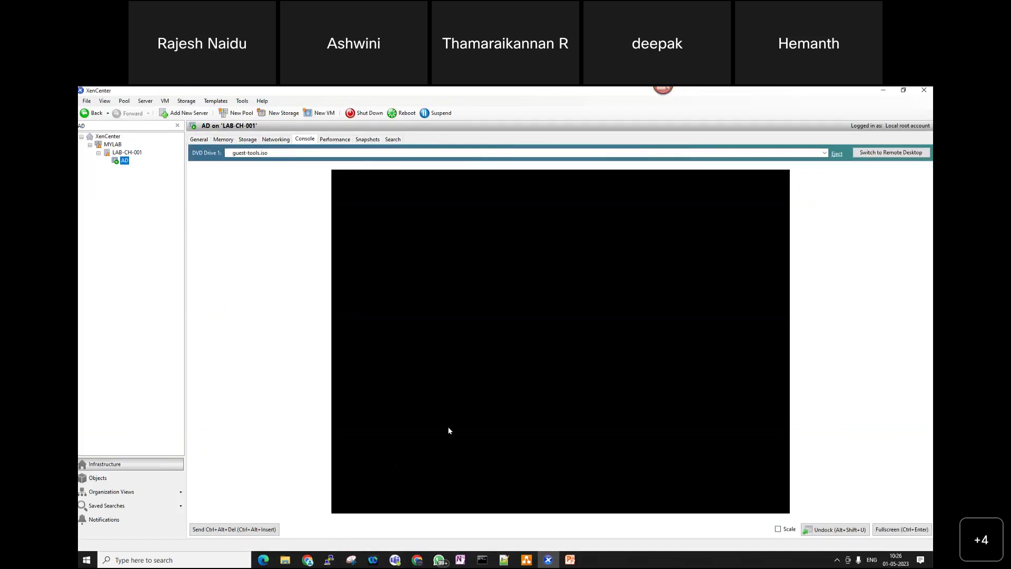
{"action": "left_click", "coordinate": [793, 528]}
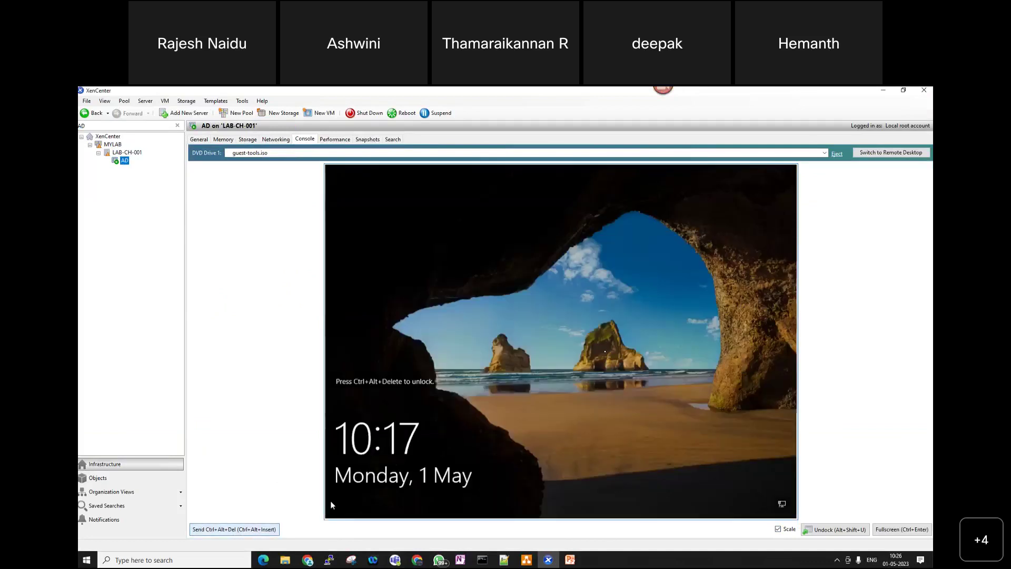
{"action": "left_click", "coordinate": [331, 501]}
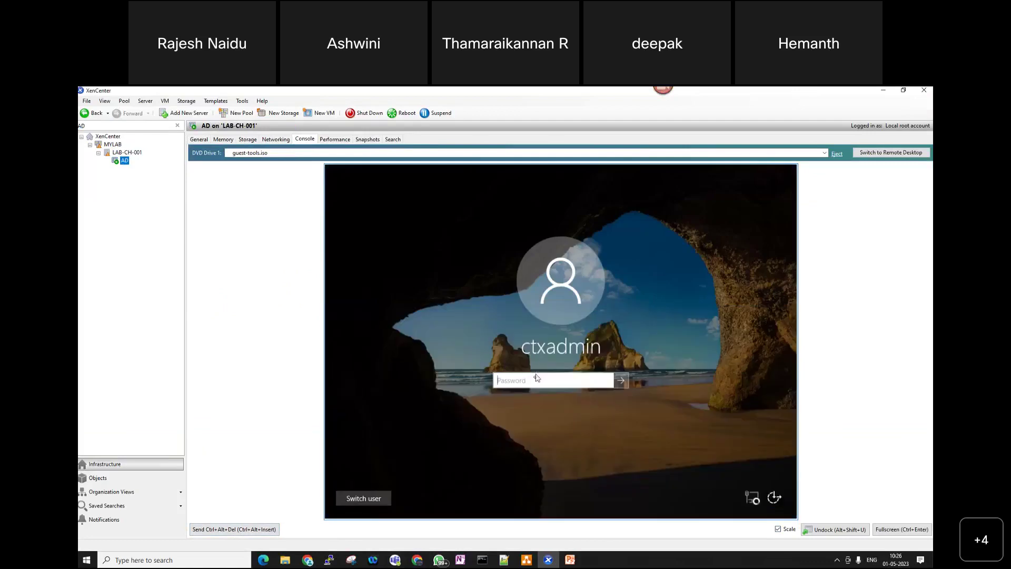
{"action": "type", "text": "•••••••"}
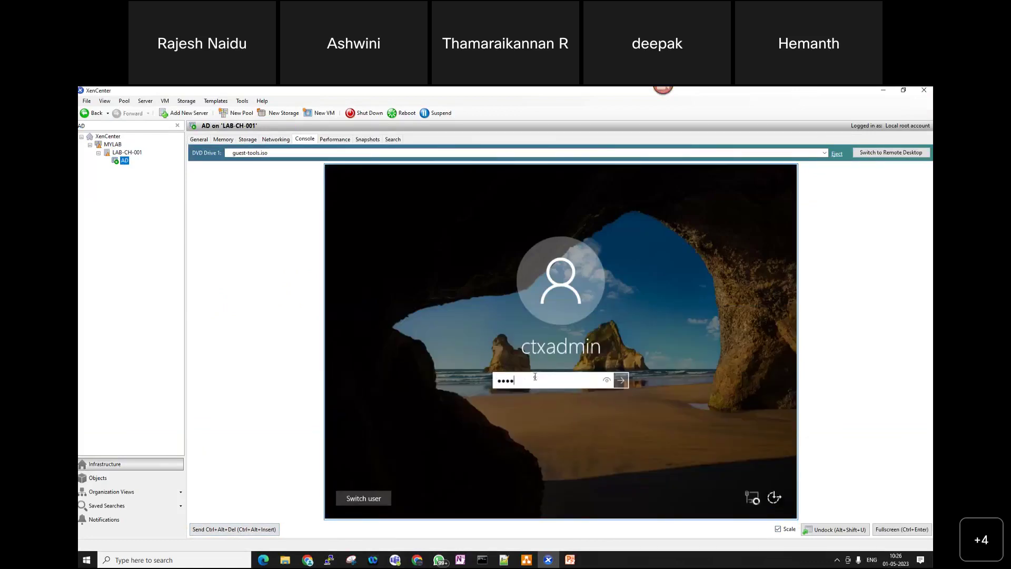
{"action": "key", "text": "Return"}
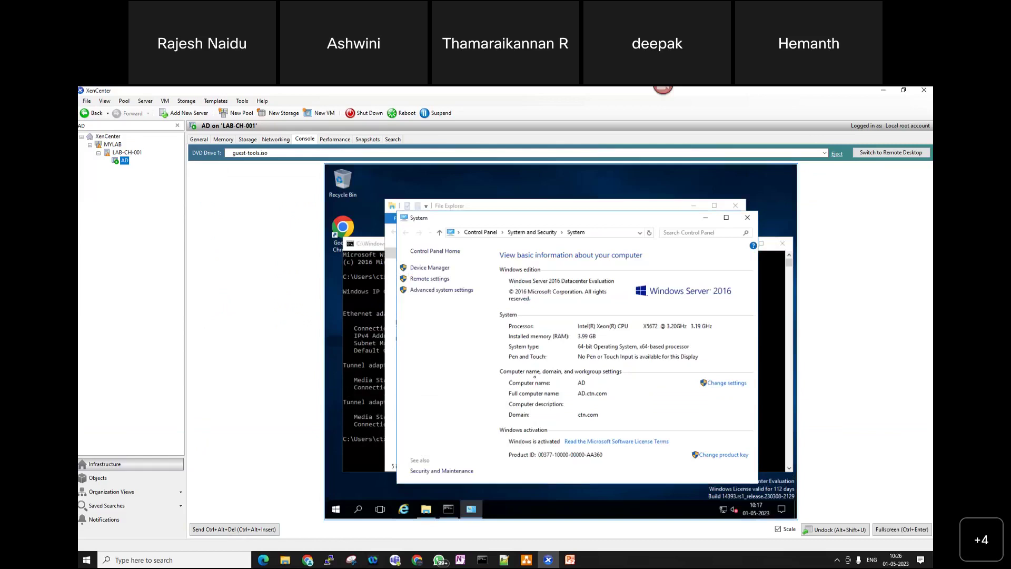
- Close the extra windows and run dsa.msc from the command prompt
{"action": "left_click", "coordinate": [749, 218]}
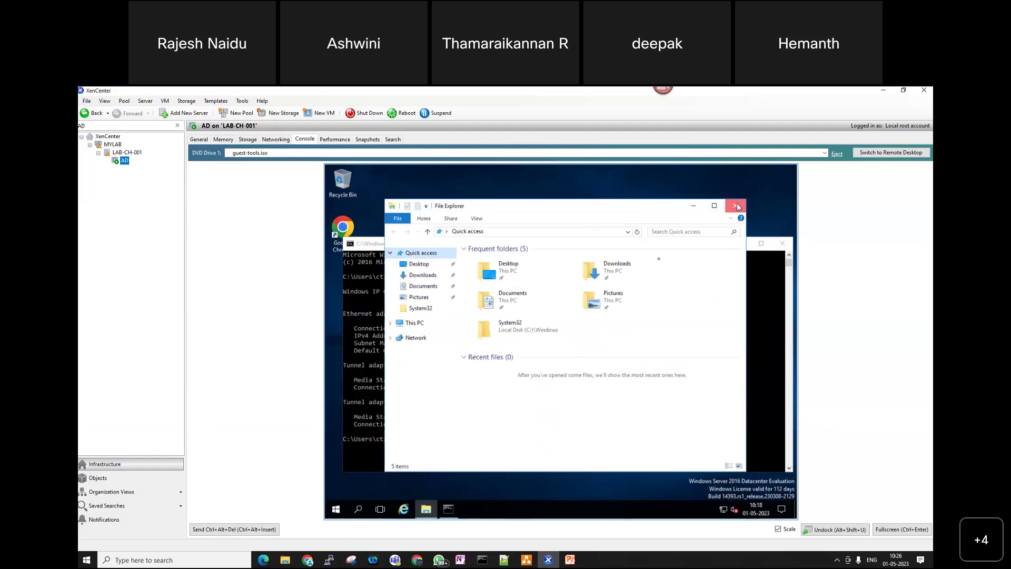
{"action": "left_click", "coordinate": [736, 206]}
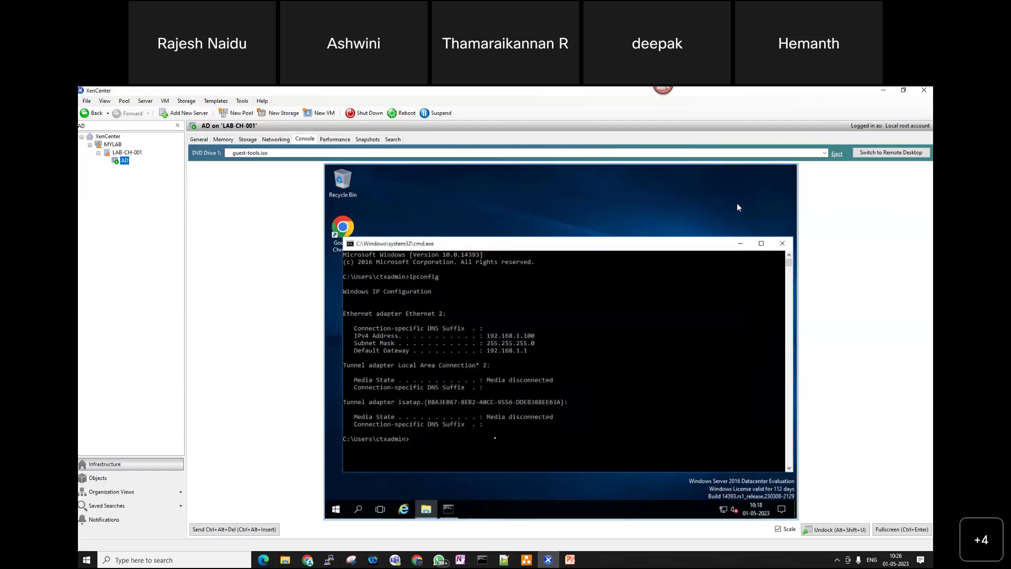
{"action": "left_click", "coordinate": [495, 439]}
{"action": "type", "text": "dsa"}
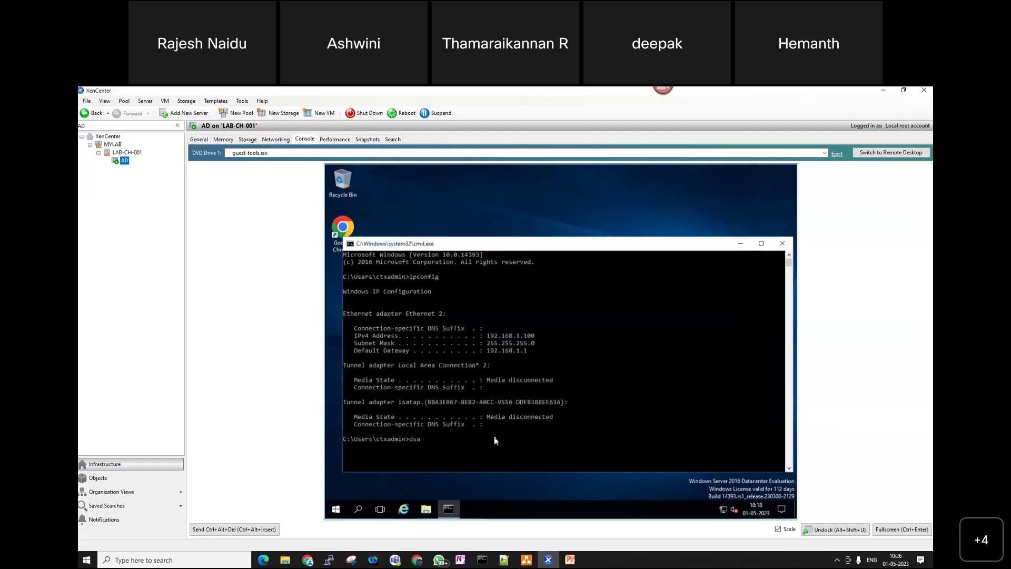
{"action": "type", "text": ".msc"}
{"action": "key", "text": "Return"}
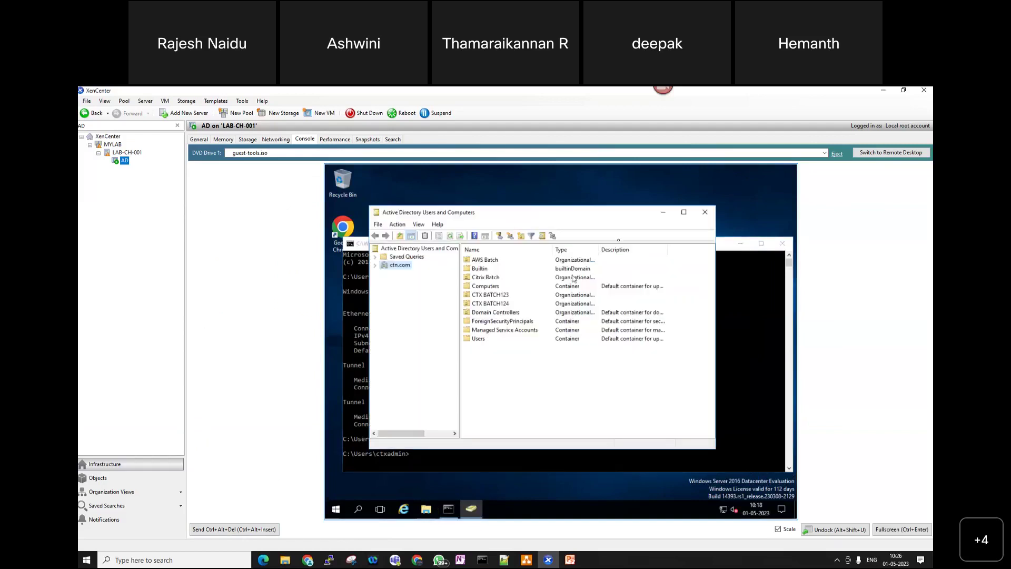
- Maximize Active Directory Users and Computers and open ctn.com > CTX BATCH124 > CTX BATCH124 USERS
{"action": "left_click", "coordinate": [685, 216]}
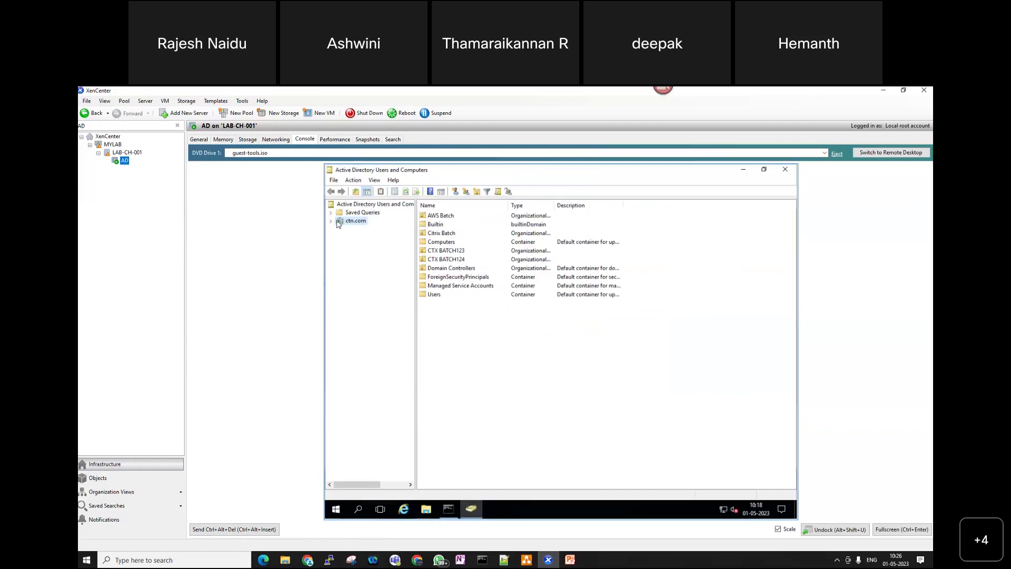
{"action": "left_click", "coordinate": [331, 222]}
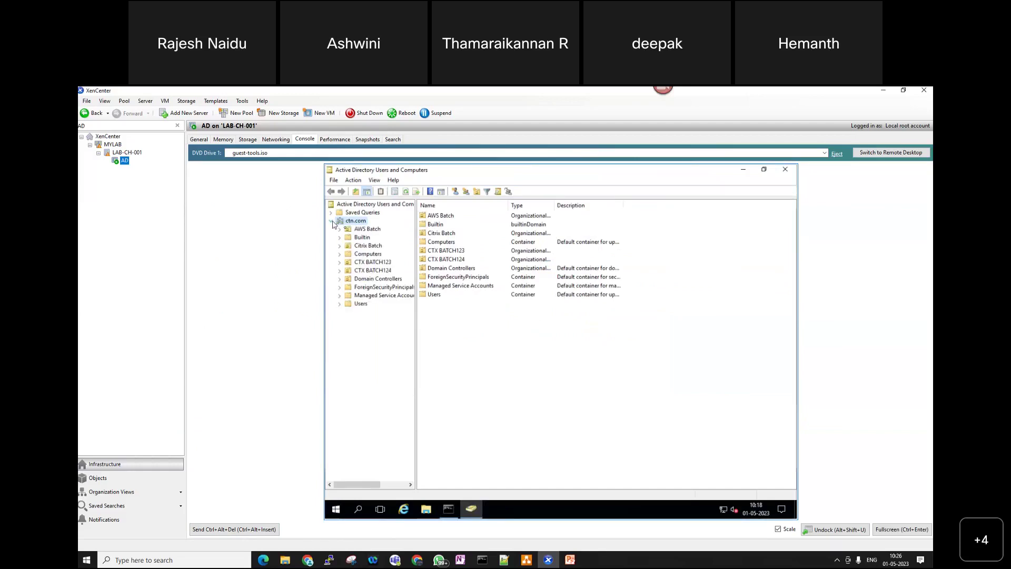
{"action": "left_click", "coordinate": [372, 270]}
{"action": "left_click", "coordinate": [339, 271]}
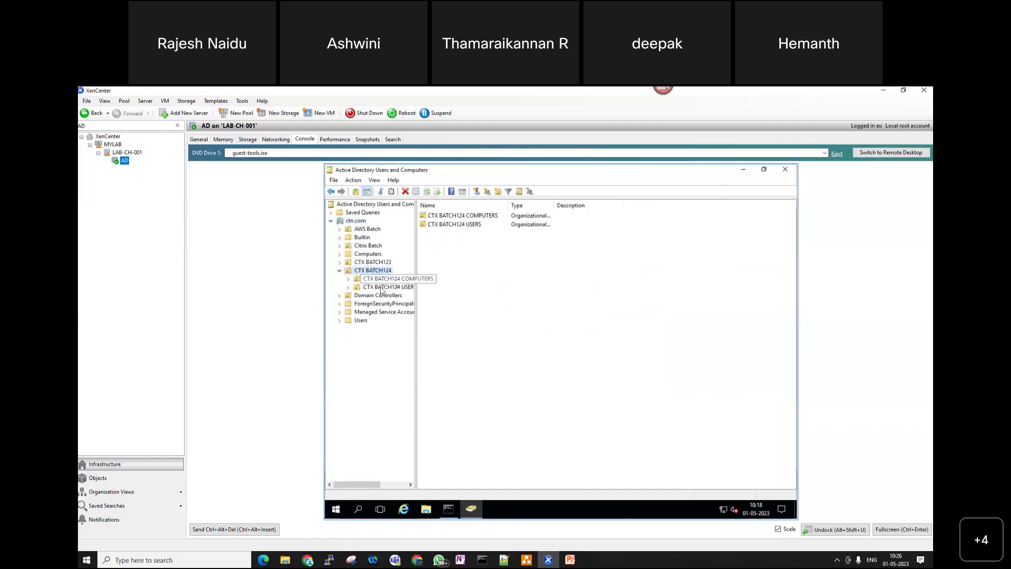
{"action": "left_click", "coordinate": [398, 288]}
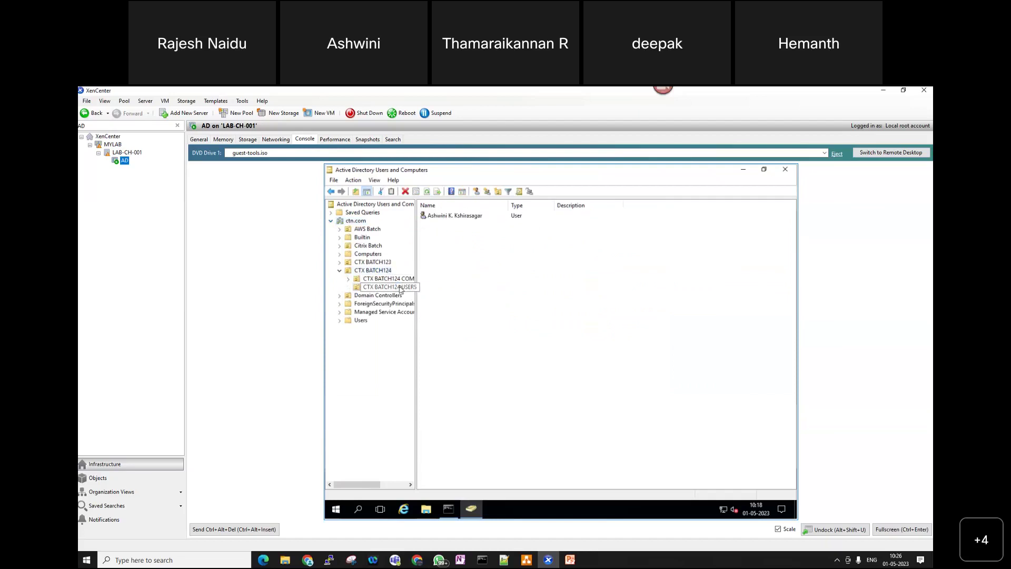
- Start copying the existing user, enter a first name, then close the form without creating
{"action": "left_click", "coordinate": [464, 219]}
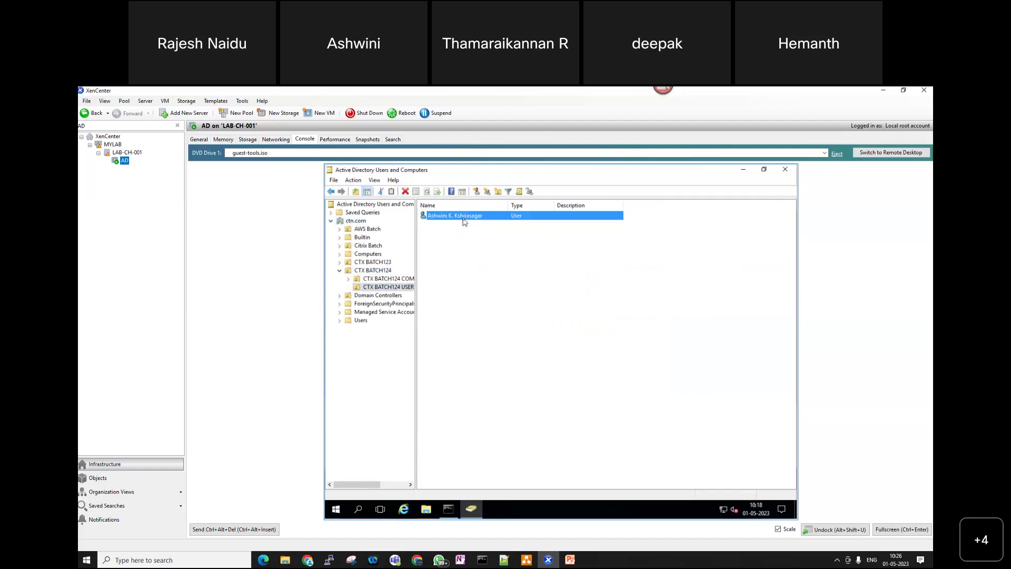
{"action": "right_click", "coordinate": [464, 220]}
{"action": "left_click", "coordinate": [454, 268]}
{"action": "right_click", "coordinate": [456, 220]}
{"action": "left_click", "coordinate": [528, 259]}
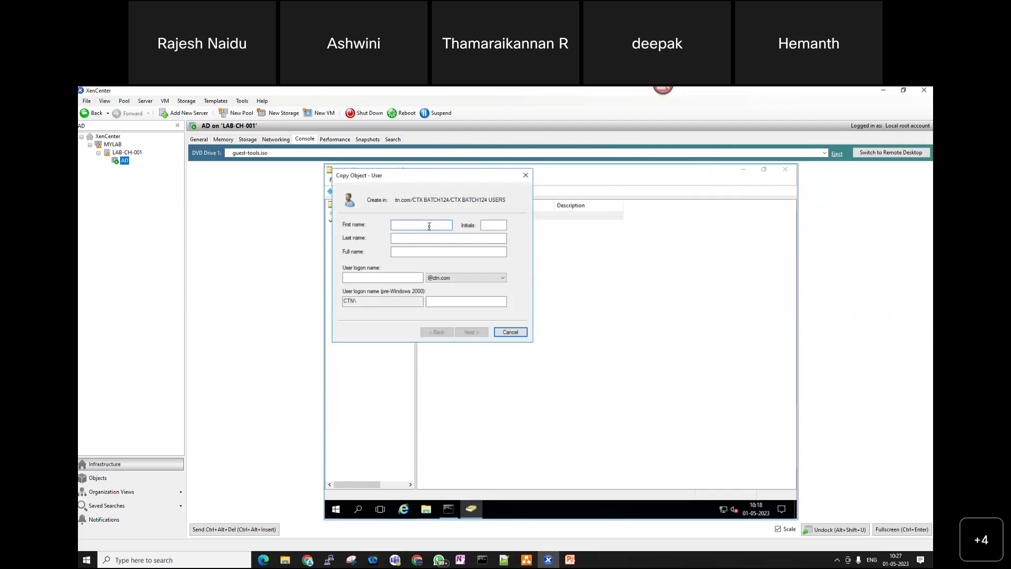
{"action": "type", "text": "Manikumar"}
{"action": "key", "text": "Tab"}
{"action": "key", "text": "Tab"}
{"action": "key", "text": "Tab"}
{"action": "key", "text": "Tab"}
{"action": "left_click", "coordinate": [526, 174]}
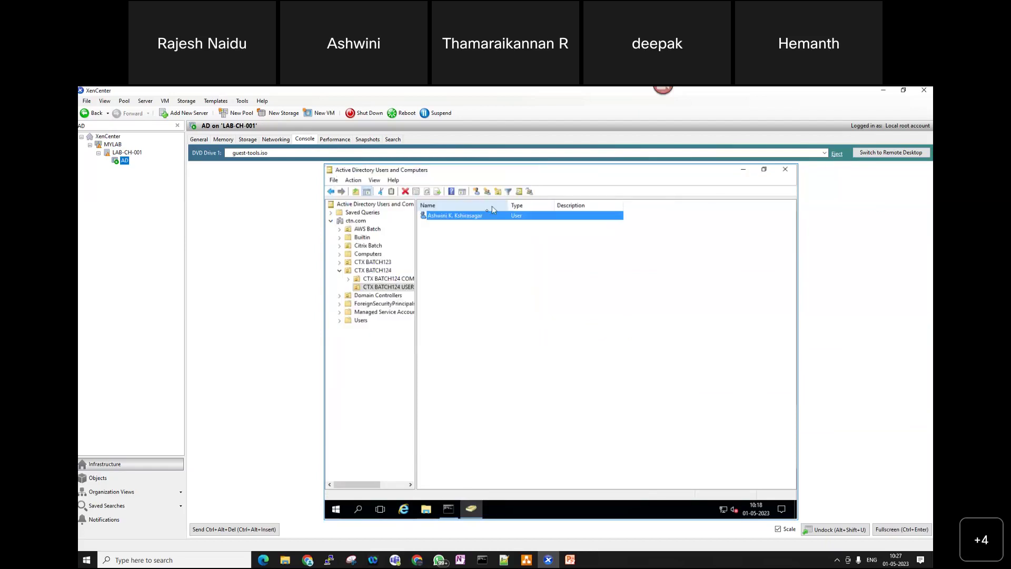
- Review the user's Account properties, cancel without changes, then begin copying that user
{"action": "right_click", "coordinate": [480, 218]}
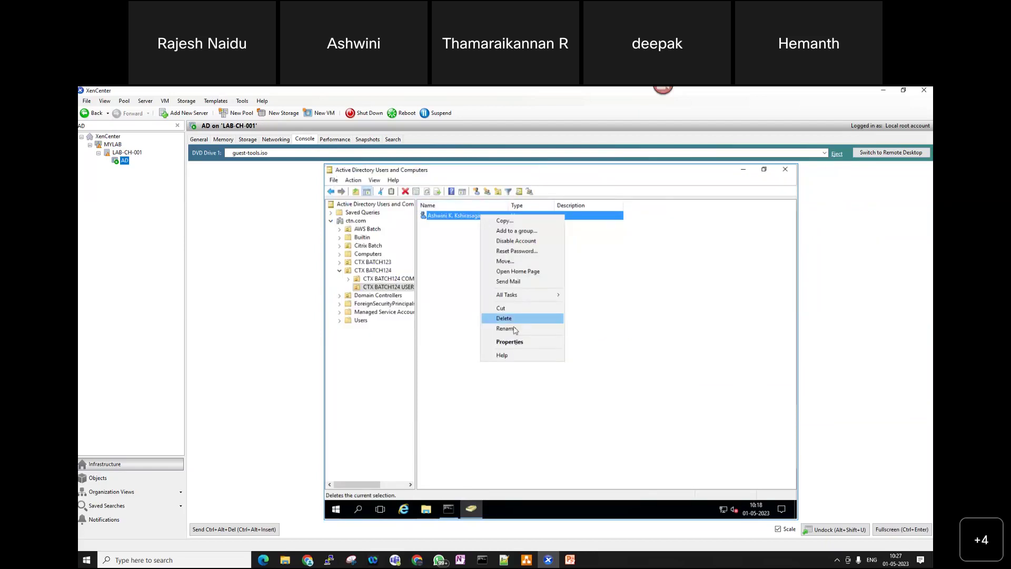
{"action": "left_click", "coordinate": [516, 343]}
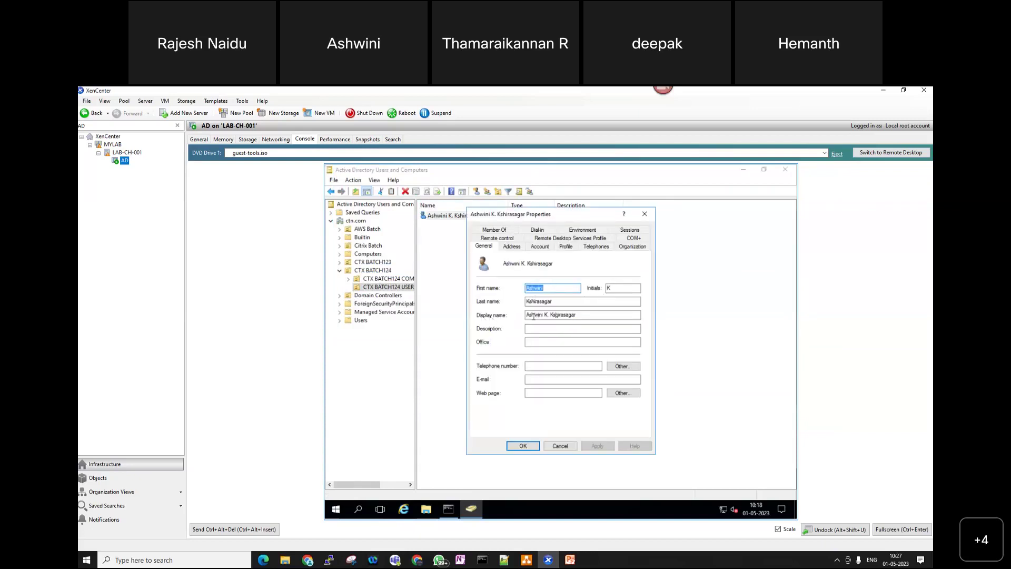
{"action": "left_click", "coordinate": [539, 247]}
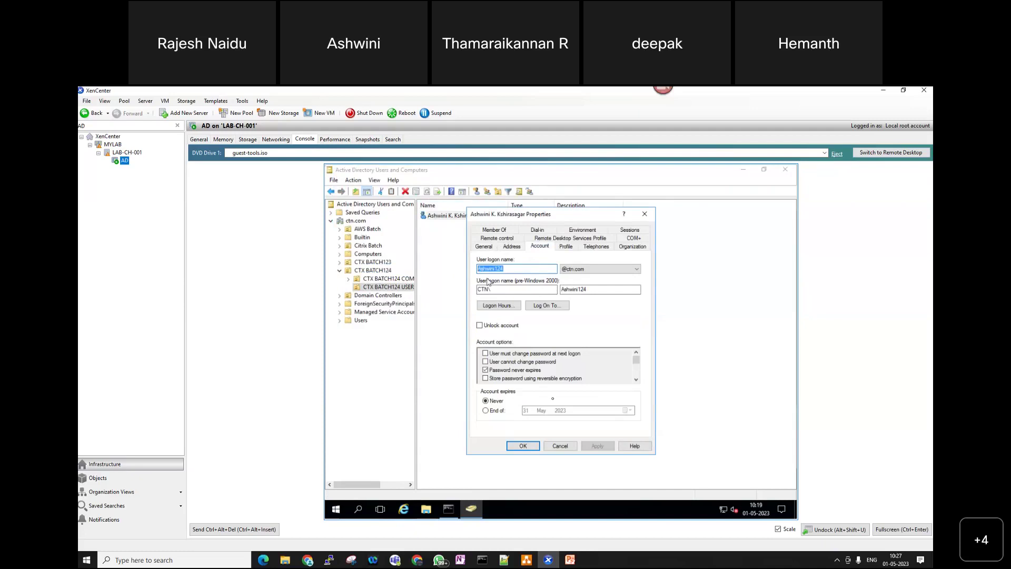
{"action": "left_click", "coordinate": [573, 448]}
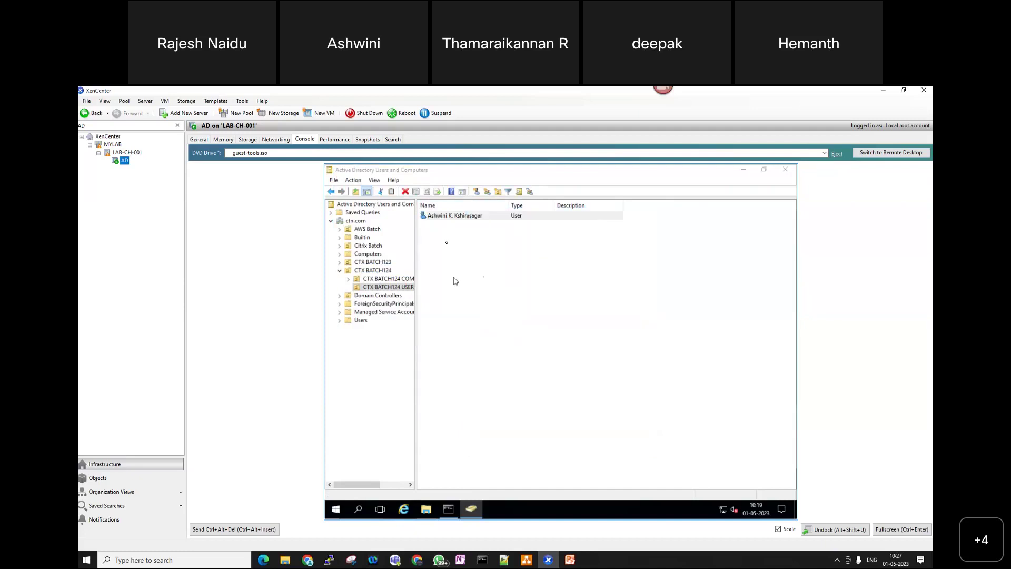
{"action": "right_click", "coordinate": [448, 215]}
{"action": "left_click", "coordinate": [470, 221]}
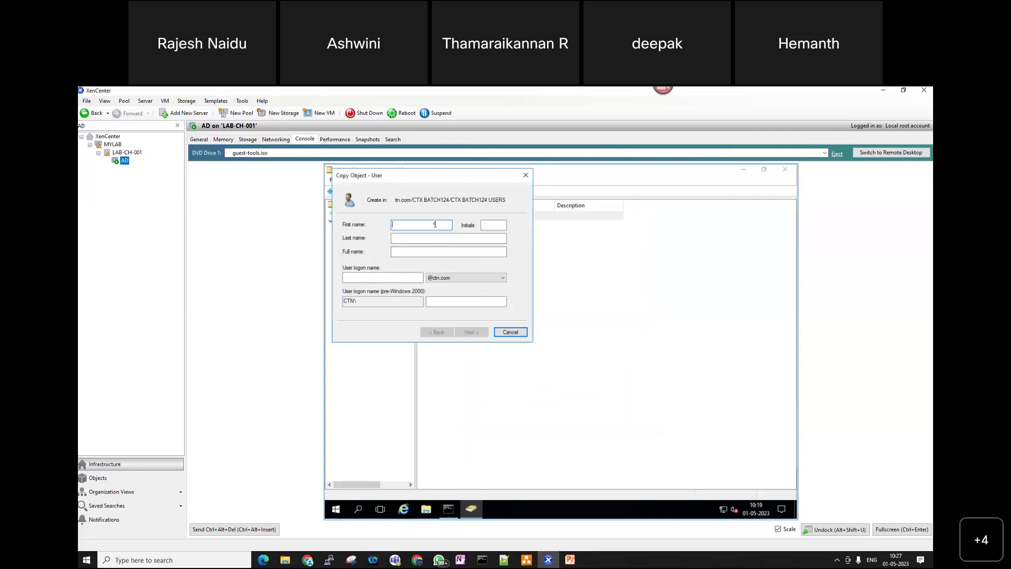
- Enter the new user's first name and logon name in Copy Object - User
{"action": "type", "text": "Manikumar"}
{"action": "key", "text": "Tab"}
{"action": "key", "text": "Tab"}
{"action": "key", "text": "Tab"}
{"action": "key", "text": "Tab"}
{"action": "type", "text": "Manikumar124"}
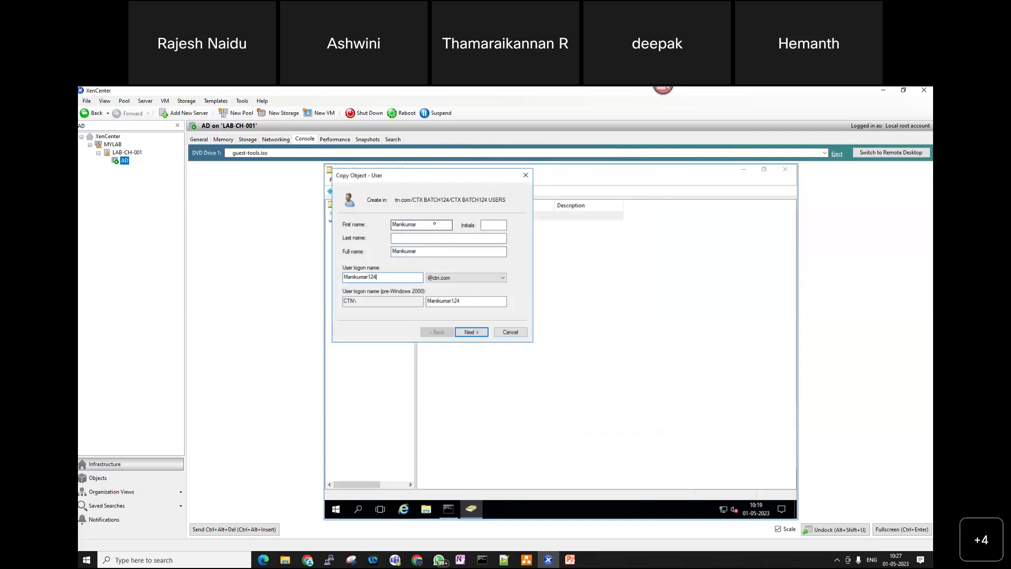
{"action": "left_click", "coordinate": [469, 332]}
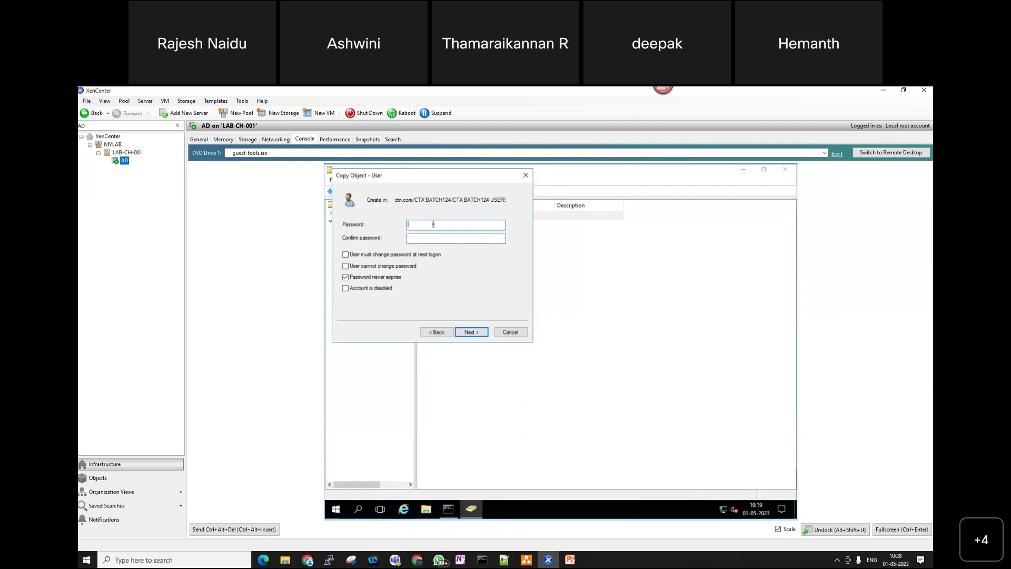
- Enter and confirm the new account's password, then finish creating the user
{"action": "type", "text": "******"}
{"action": "key", "text": "Tab"}
{"action": "type", "text": "********"}
{"action": "left_click", "coordinate": [474, 333]}
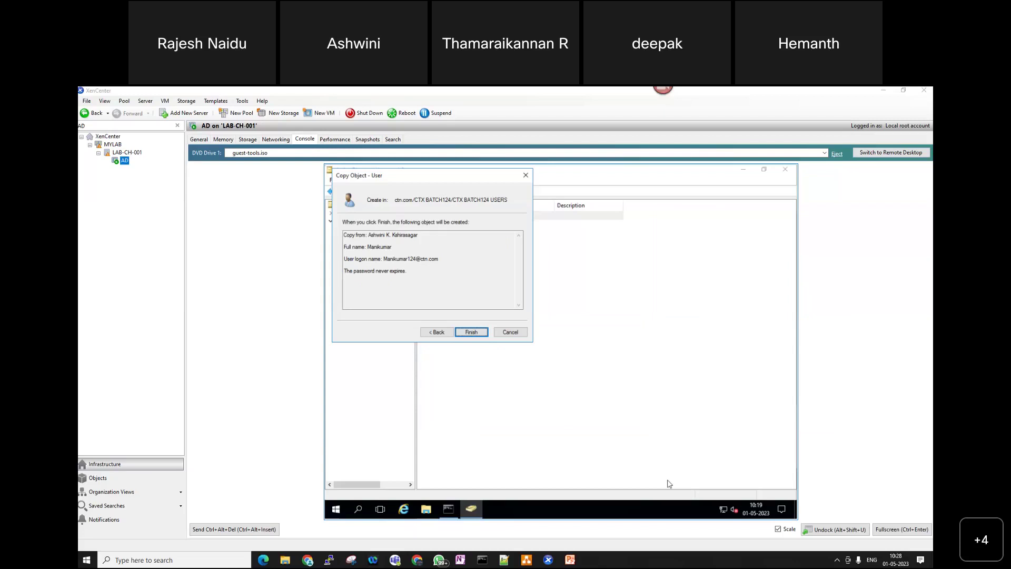
{"action": "left_click", "coordinate": [470, 332]}
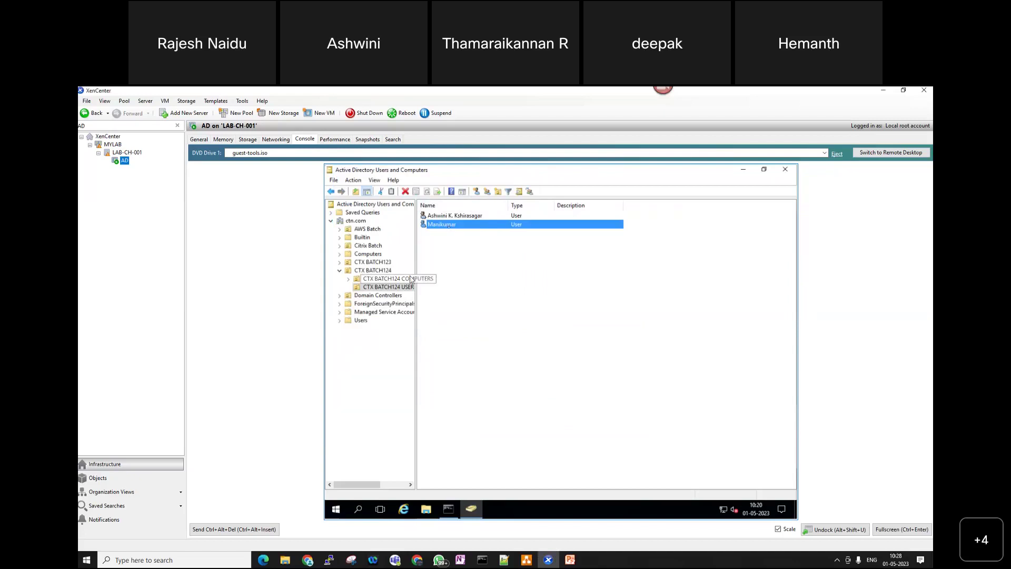
- Begin copying the new user, discard the form after a first name, and select ctn.com
{"action": "right_click", "coordinate": [454, 221]}
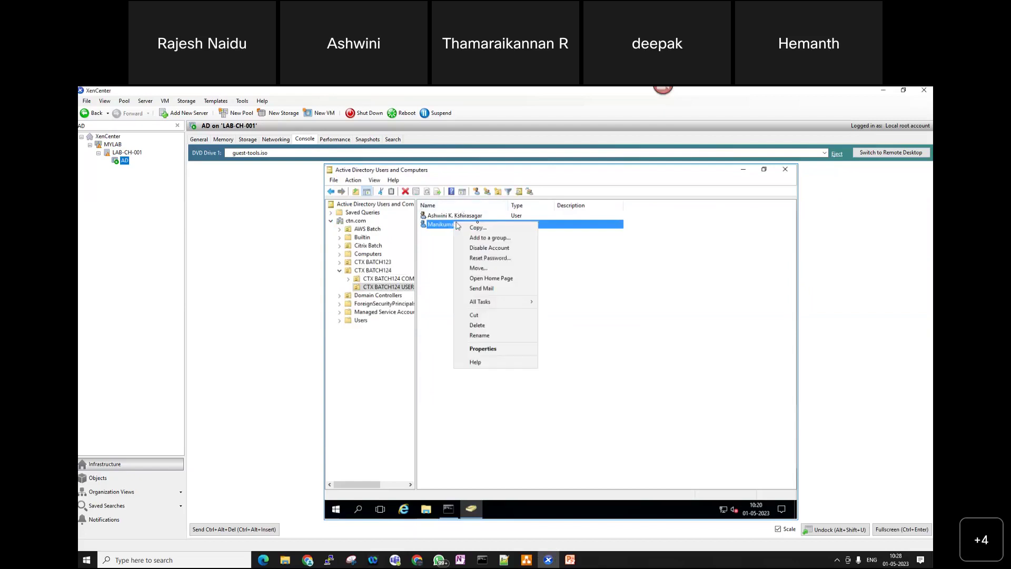
{"action": "left_click", "coordinate": [487, 227]}
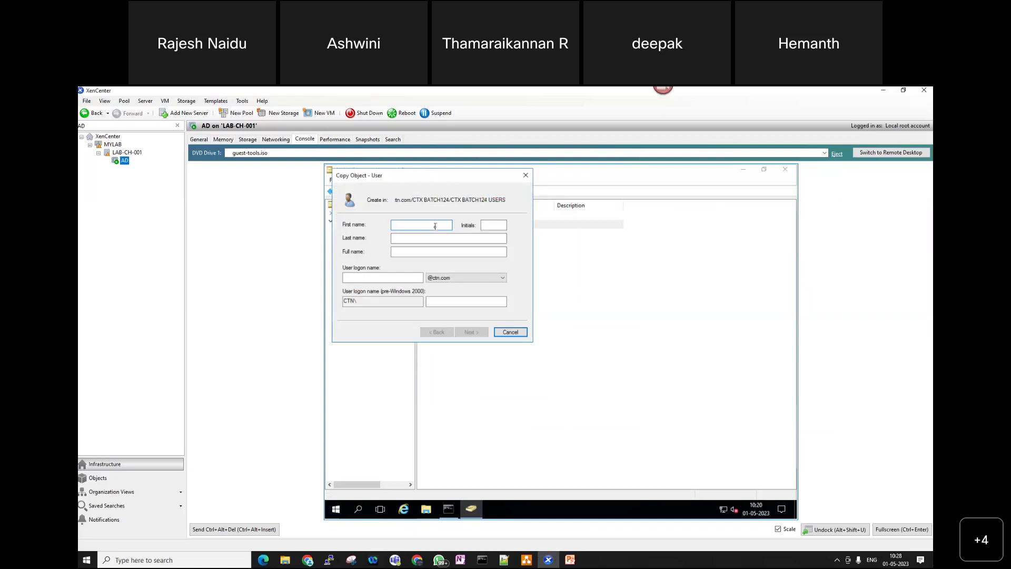
{"action": "type", "text": "Deepka"}
{"action": "left_click", "coordinate": [525, 175]}
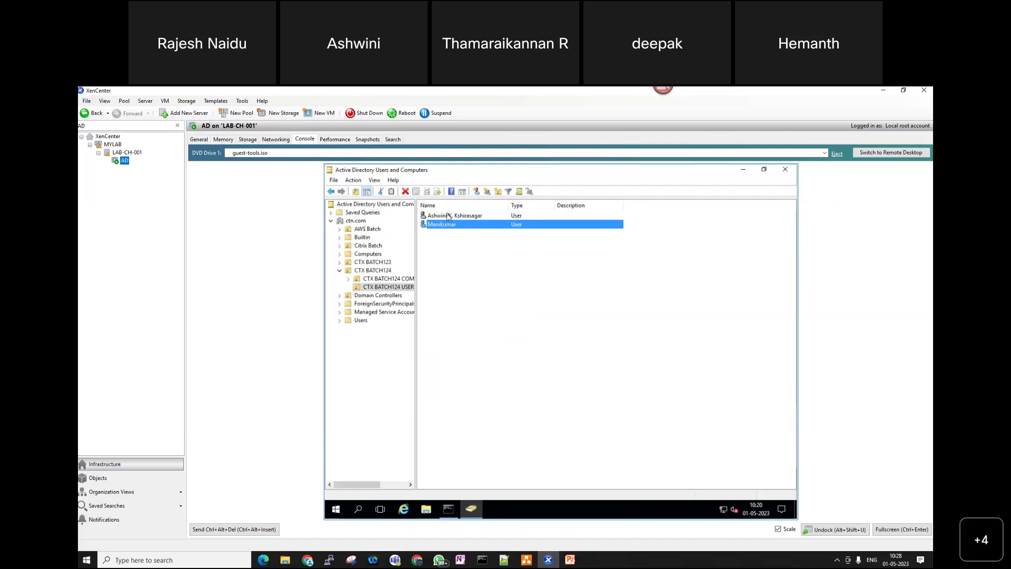
{"action": "left_click", "coordinate": [363, 223]}
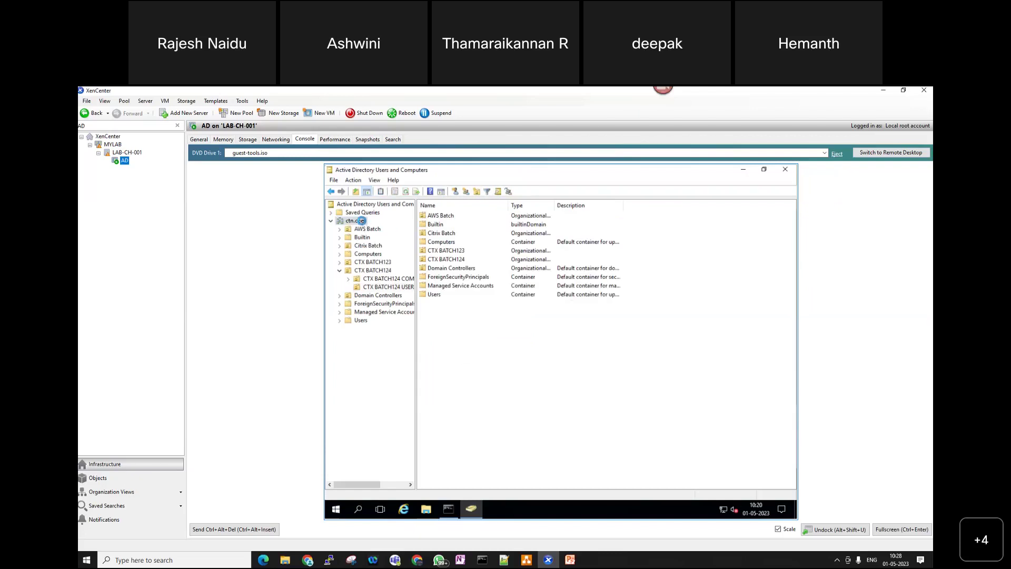
- Open Find Users, Contacts, and Groups on ctn.com and search for several user names
{"action": "right_click", "coordinate": [362, 222]}
{"action": "left_click", "coordinate": [390, 237]}
{"action": "type", "text": "Deepa"}
{"action": "key", "text": "Return"}
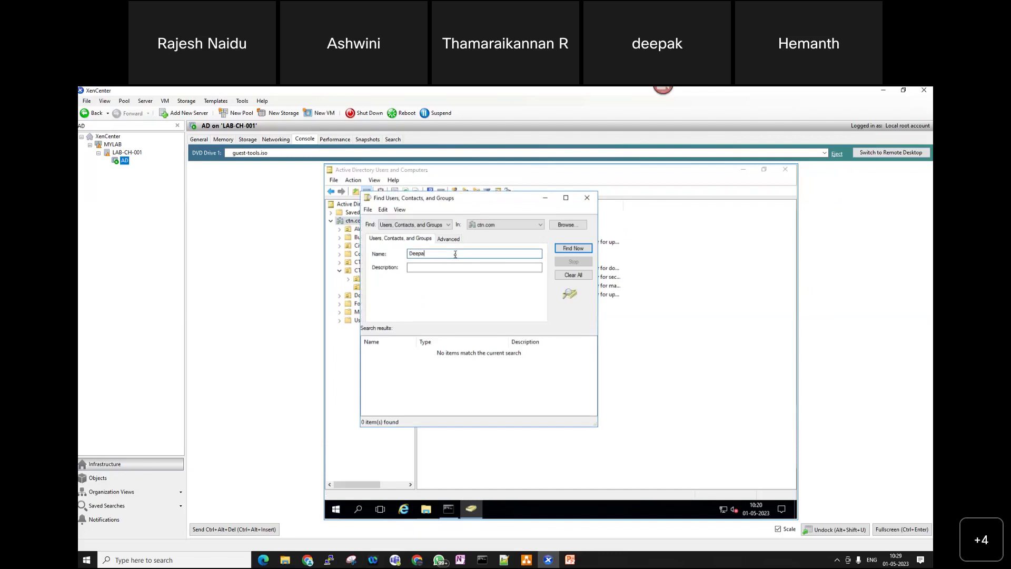
{"action": "key", "text": "BackSpace"}
{"action": "key", "text": "BackSpace"}
{"action": "key", "text": "BackSpace"}
{"action": "key", "text": "BackSpace"}
{"action": "key", "text": "BackSpace"}
{"action": "type", "text": "hema"}
{"action": "key", "text": "Return"}
{"action": "key", "text": "BackSpace"}
{"action": "key", "text": "BackSpace"}
{"action": "key", "text": "BackSpace"}
{"action": "type", "text": "Ling"}
{"action": "key", "text": "Return"}
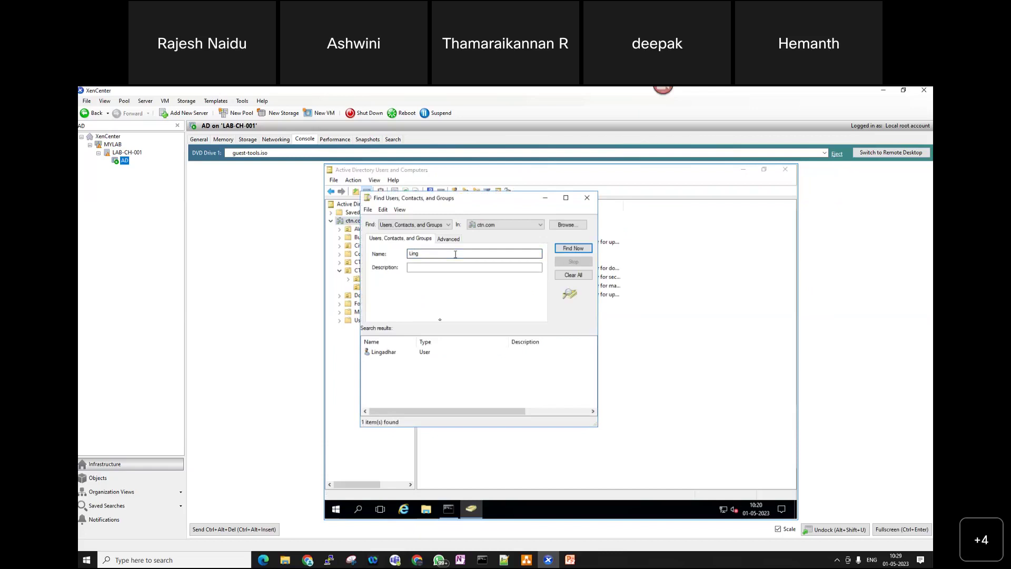
- Select the matching user, try a few more name searches, then close the Find dialog
{"action": "left_click", "coordinate": [395, 352]}
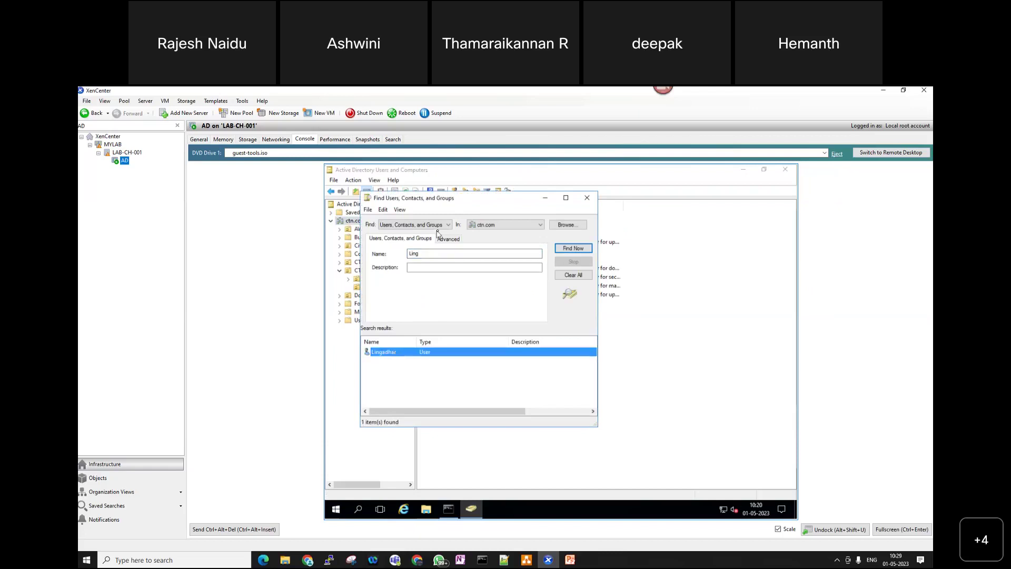
{"action": "left_click", "coordinate": [432, 254]}
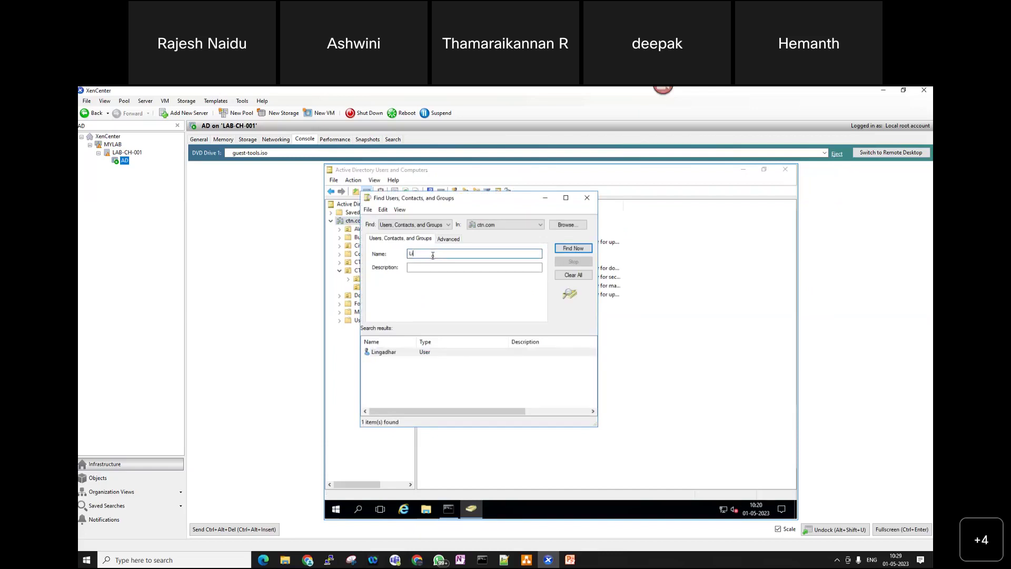
{"action": "type", "text": "Shr"}
{"action": "key", "text": "Return"}
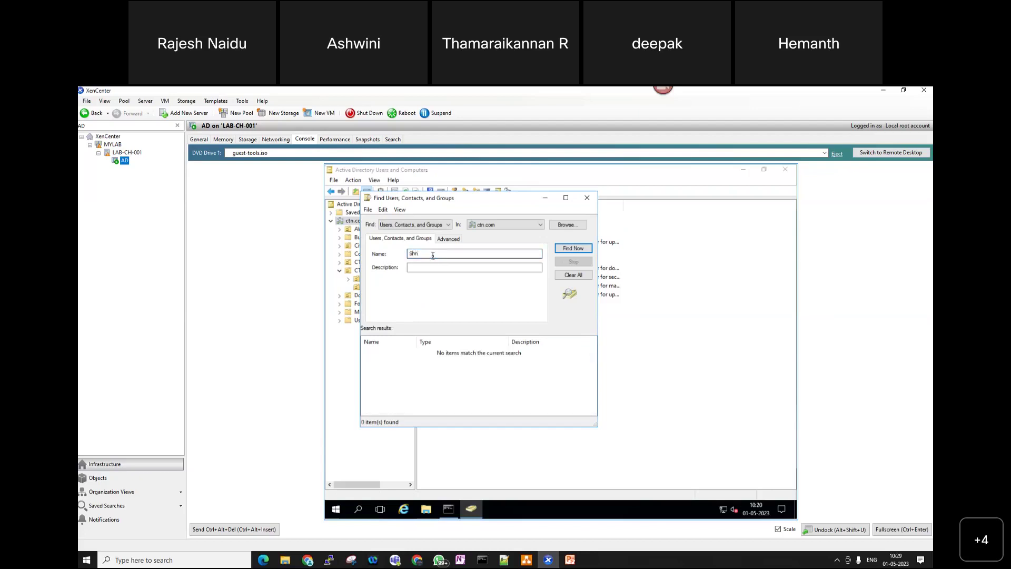
{"action": "key", "text": "BackSpace"}
{"action": "key", "text": "BackSpace"}
{"action": "key", "text": "BackSpace"}
{"action": "key", "text": "BackSpace"}
{"action": "type", "text": "Tham"}
{"action": "key", "text": "BackSpace"}
{"action": "key", "text": "BackSpace"}
{"action": "key", "text": "BackSpace"}
{"action": "left_click", "coordinate": [588, 199]}
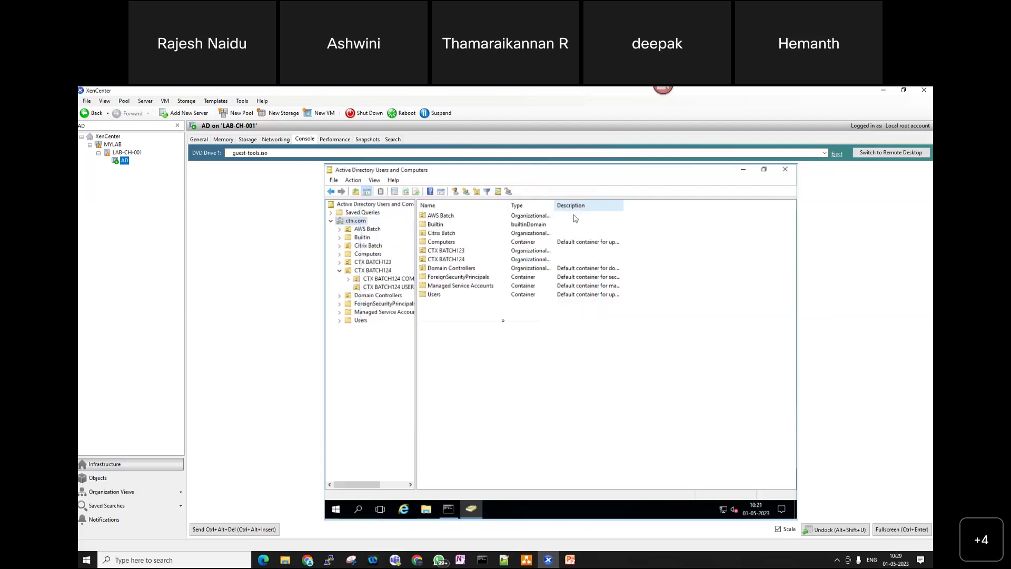
- In CTX BATCH124 USERS, copy the existing user and enter the new first and logon names
{"action": "left_click", "coordinate": [395, 287]}
{"action": "left_click", "coordinate": [463, 215]}
{"action": "right_click", "coordinate": [472, 218]}
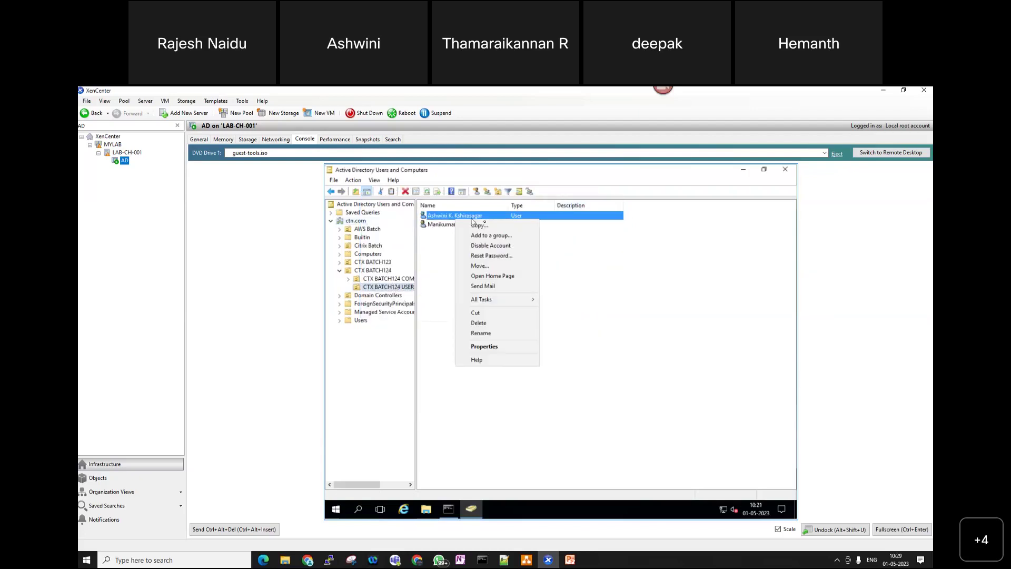
{"action": "left_click", "coordinate": [477, 225]}
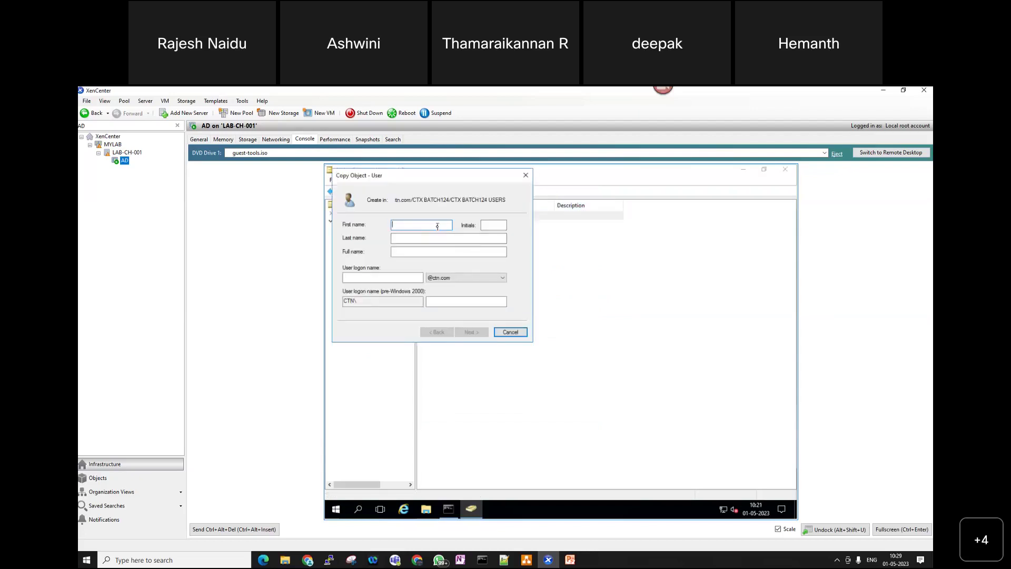
{"action": "type", "text": "De"}
{"action": "type", "text": "epka"}
{"action": "key", "text": "BackSpace"}
{"action": "key", "text": "BackSpace"}
{"action": "type", "text": "ak"}
{"action": "double_click", "coordinate": [437, 226]}
{"action": "left_click", "coordinate": [384, 279]}
{"action": "type", "text": "Deepak124"}
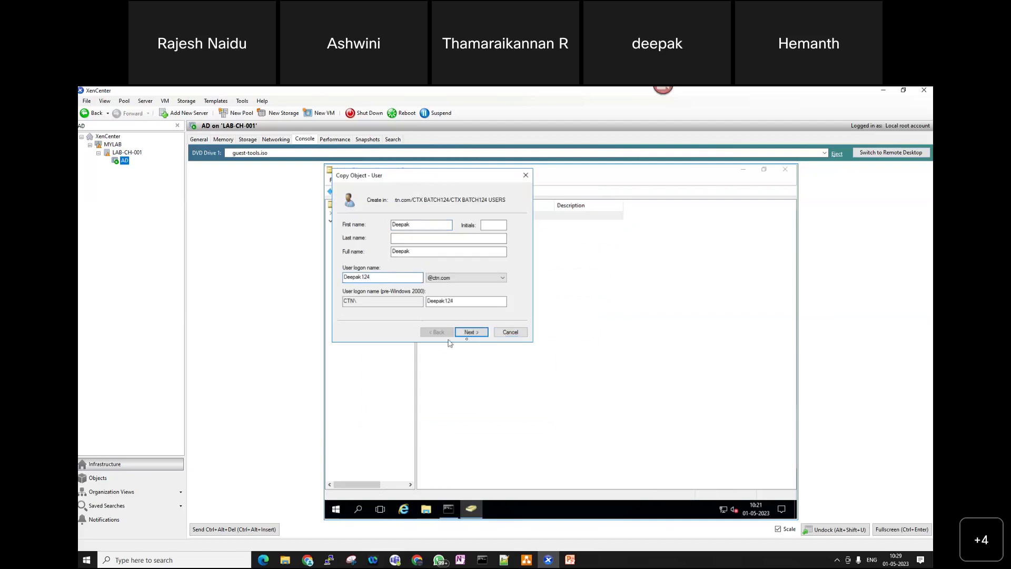
- Set and confirm the third account's password, then finish creating it
{"action": "left_click", "coordinate": [468, 333]}
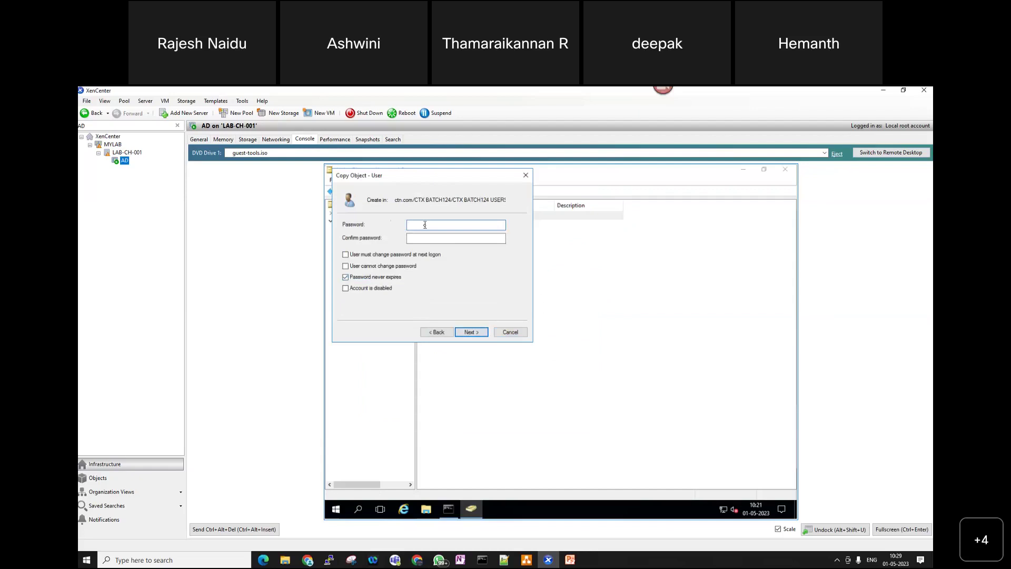
{"action": "type", "text": "•••••"}
{"action": "key", "text": "BackSpace"}
{"action": "key", "text": "BackSpace"}
{"action": "key", "text": "BackSpace"}
{"action": "key", "text": "BackSpace"}
{"action": "key", "text": "BackSpace"}
{"action": "key", "text": "BackSpace"}
{"action": "type", "text": "•••••••••"}
{"action": "key", "text": "Tab"}
{"action": "type", "text": "••••••••"}
{"action": "left_click", "coordinate": [479, 332]}
{"action": "left_click", "coordinate": [472, 332]}
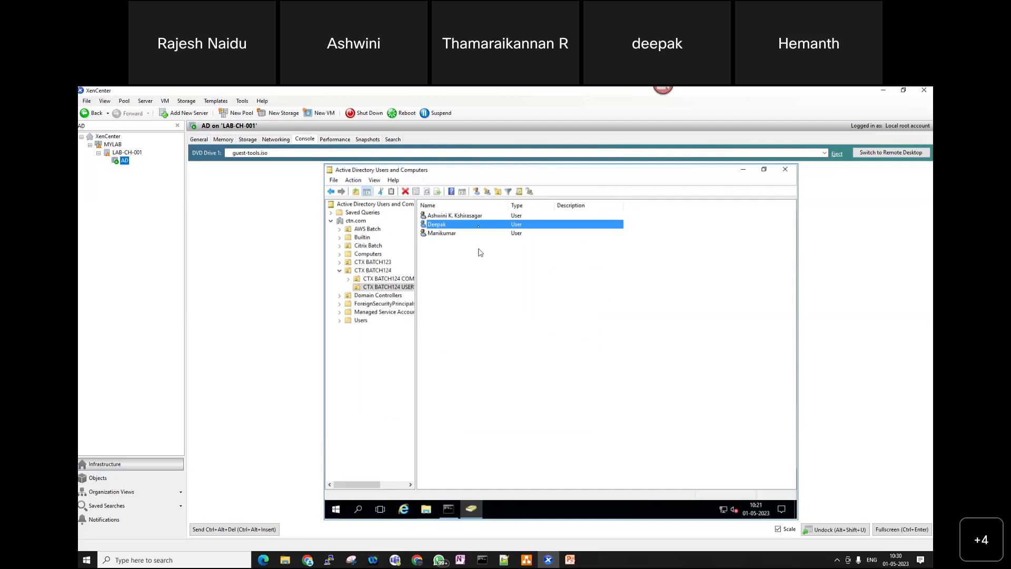
- Copy the newly created user, entering a first name and pasted logon name
{"action": "right_click", "coordinate": [479, 225]}
{"action": "left_click", "coordinate": [507, 232]}
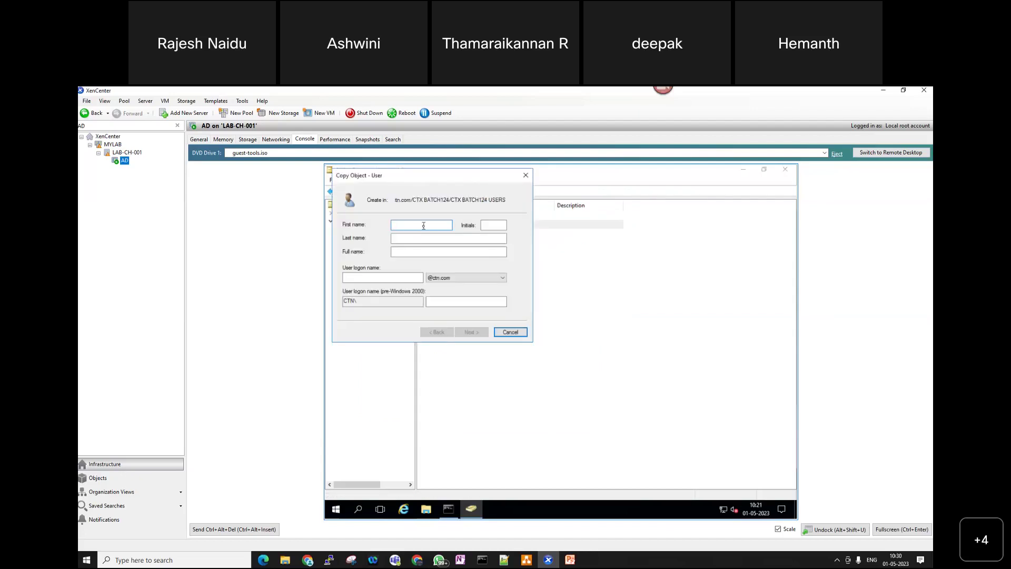
{"action": "type", "text": "Hen"}
{"action": "type", "text": "Chandran"}
{"action": "key", "text": "Tab"}
{"action": "key", "text": "Tab"}
{"action": "key", "text": "Tab"}
{"action": "key", "text": "Tab"}
{"action": "key", "text": "ctrl+v"}
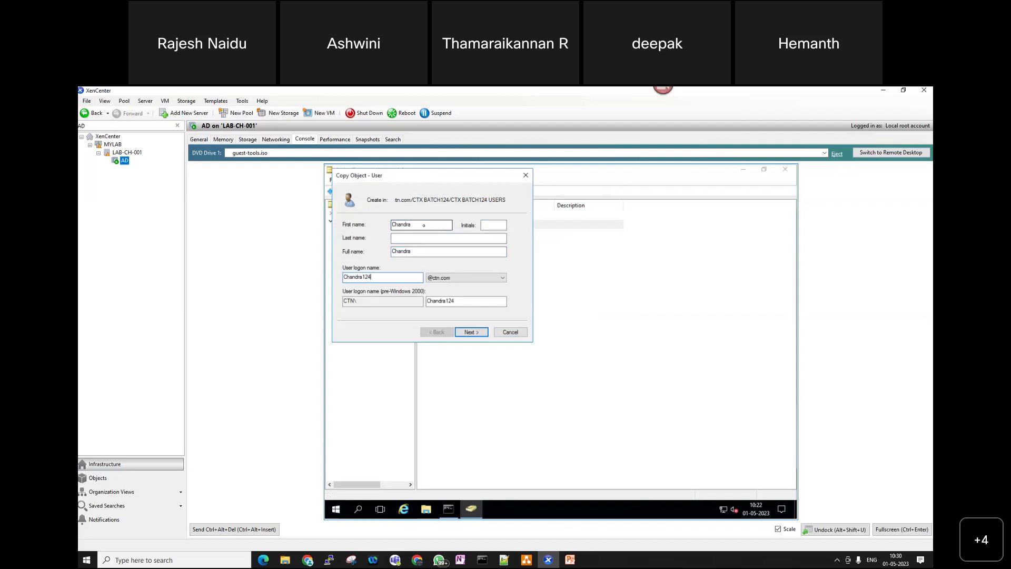
{"action": "left_click", "coordinate": [472, 332]}
- Enter the fourth account's password and finish creating the user
{"action": "left_click_drag", "start_coordinate": [477, 178], "coordinate": [558, 259]}
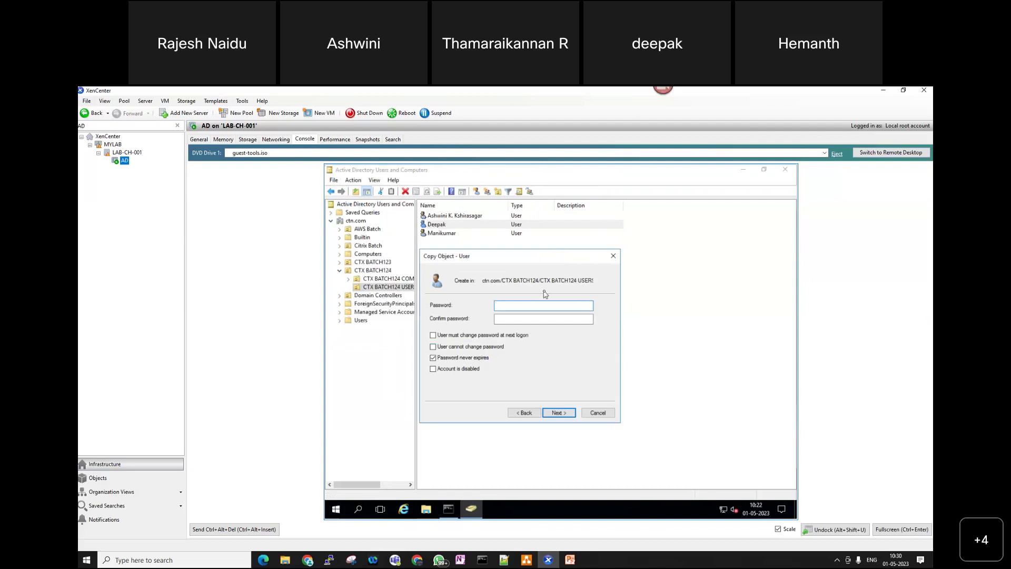
{"action": "type", "text": "Password1Password1"}
{"action": "left_click", "coordinate": [559, 413]}
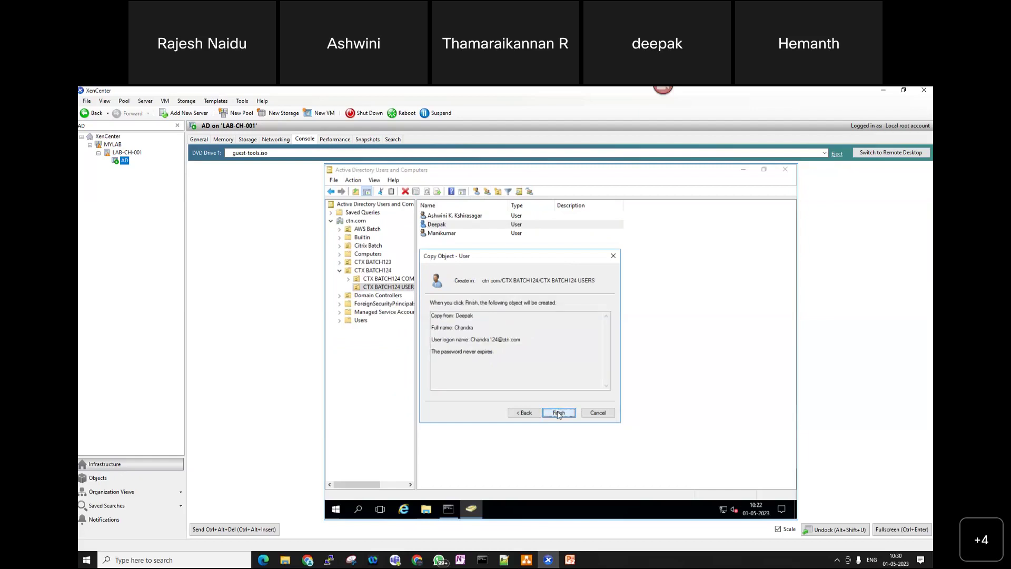
{"action": "left_click", "coordinate": [557, 413]}
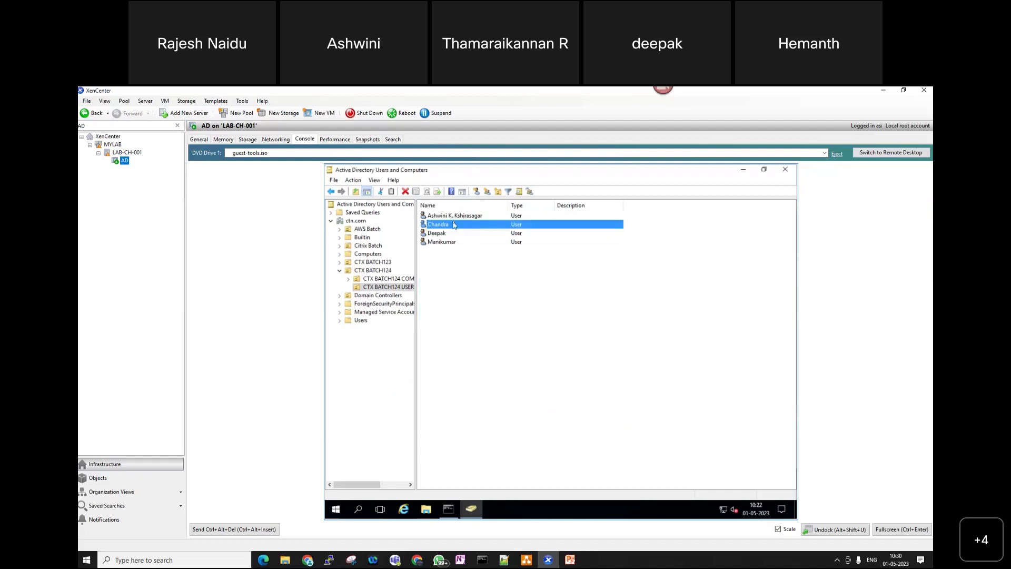
- Copy the latest user and enter the fifth account's first and logon names
{"action": "right_click", "coordinate": [453, 223]}
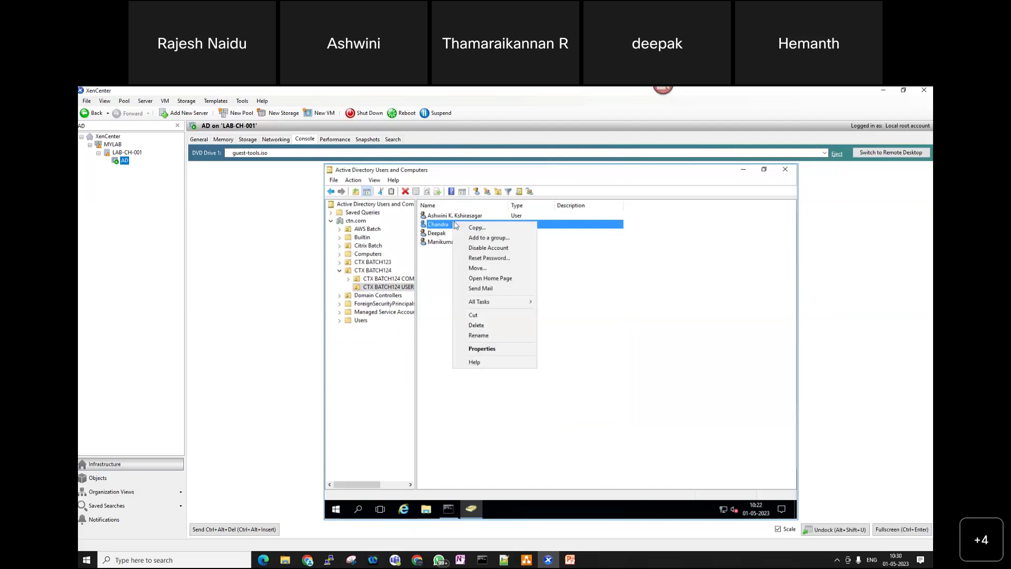
{"action": "left_click", "coordinate": [484, 230]}
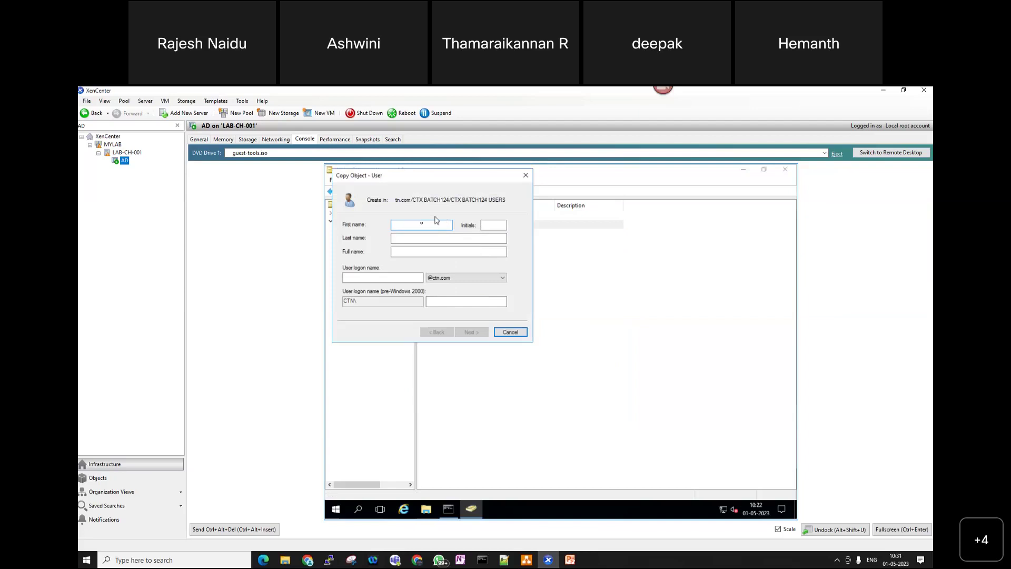
{"action": "type", "text": "Shrimant"}
{"action": "left_click", "coordinate": [375, 277]}
{"action": "type", "text": "Shrimant"}
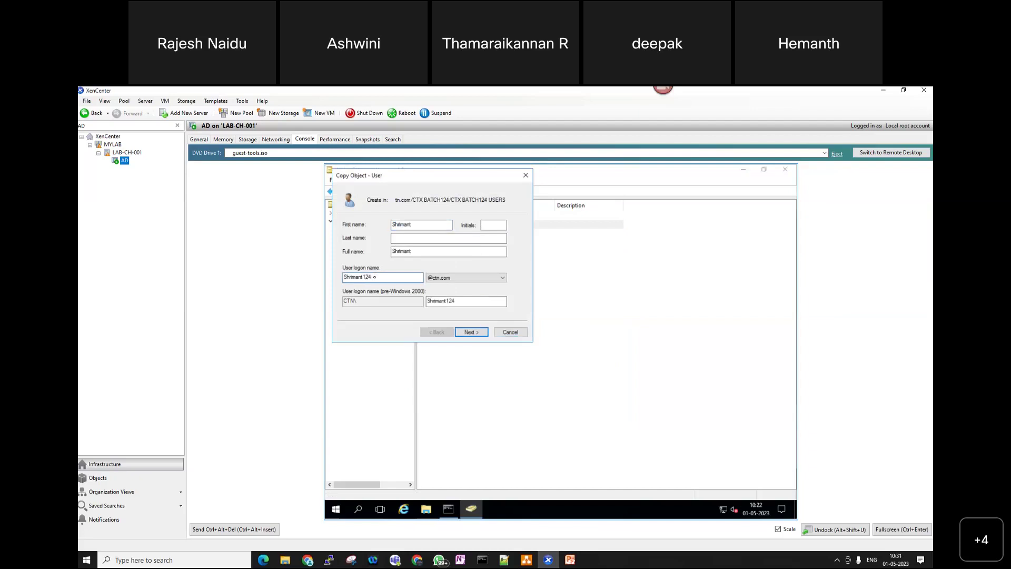
{"action": "left_click", "coordinate": [469, 331]}
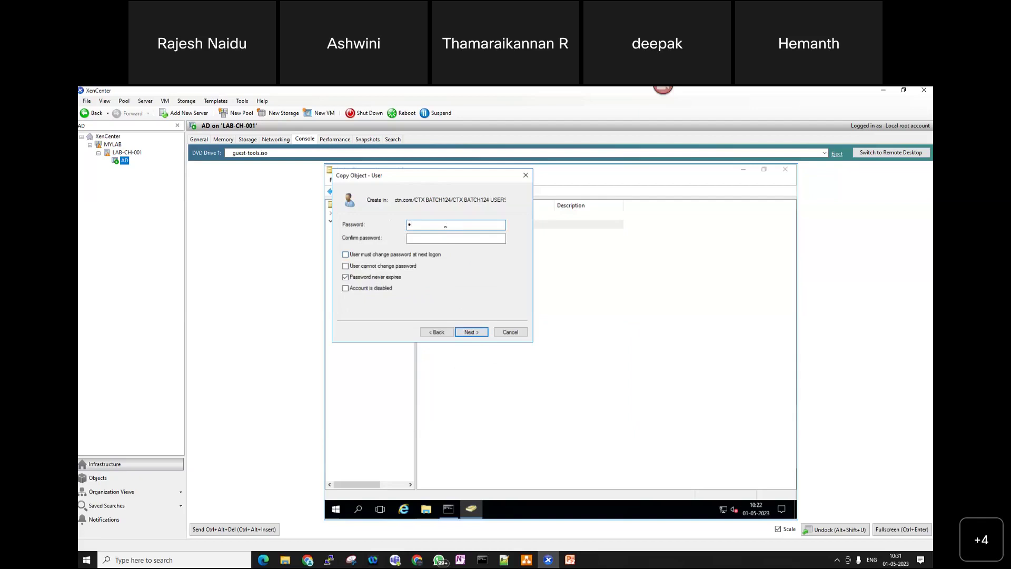
- Enter and confirm the fifth account's password, then finish creating it
{"action": "type", "text": "•••••••"}
{"action": "key", "text": "Tab"}
{"action": "type", "text": "•••••••••"}
{"action": "left_click", "coordinate": [471, 333]}
{"action": "left_click", "coordinate": [471, 333]}
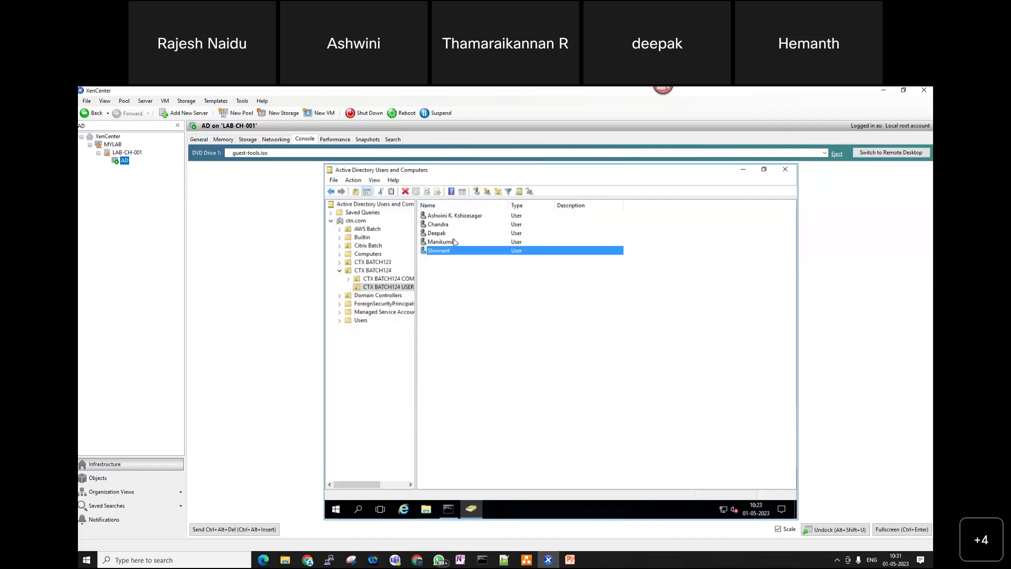
- Copy the latest user, entering a first name and a logon name ending in 124
{"action": "right_click", "coordinate": [454, 252]}
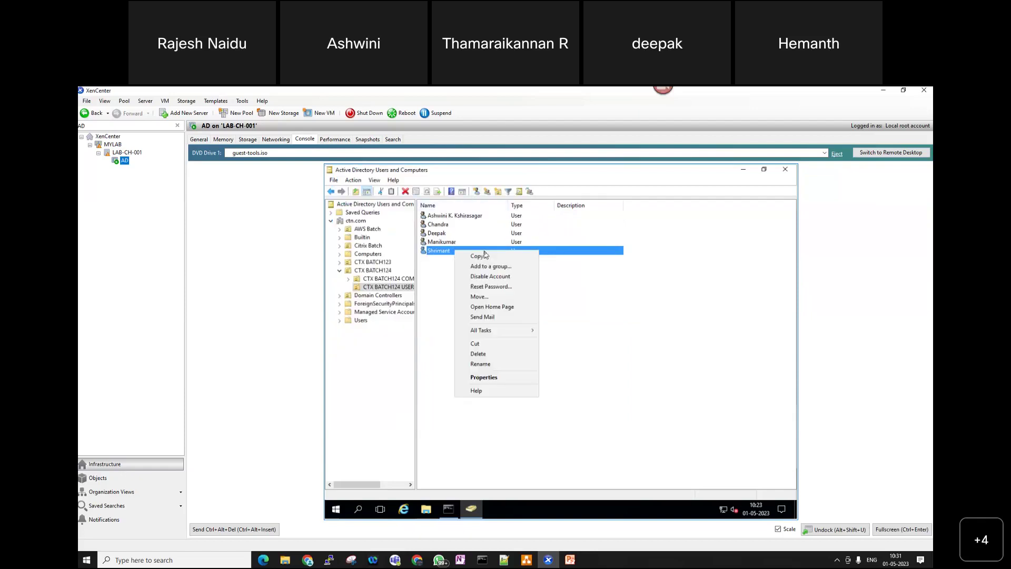
{"action": "left_click", "coordinate": [485, 255]}
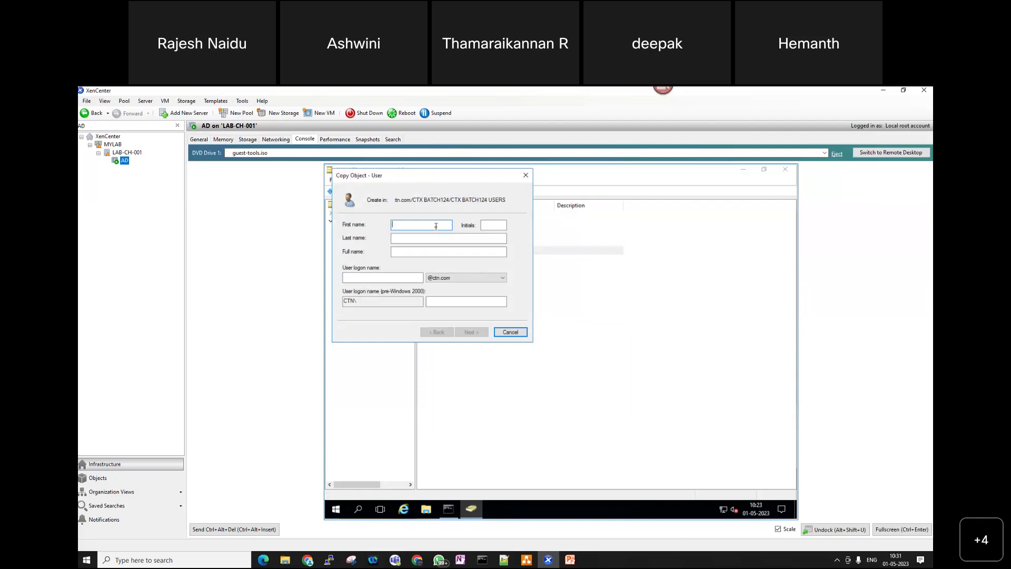
{"action": "type", "text": "annan"}
{"action": "double_click", "coordinate": [436, 227]}
{"action": "key", "text": "Tab"}
{"action": "key", "text": "ctrl+v"}
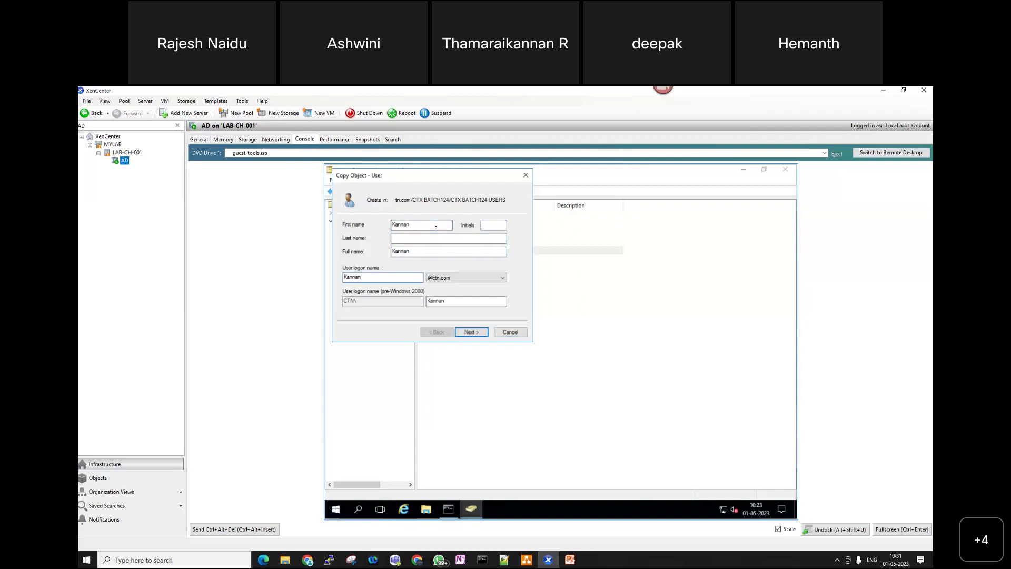
{"action": "type", "text": "124"}
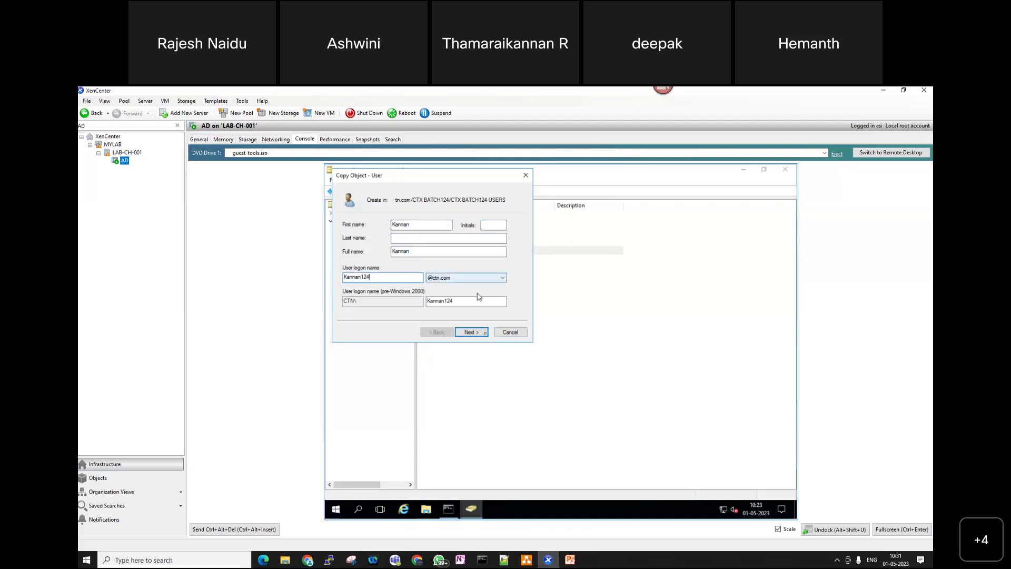
- Enter and confirm the sixth account's password, then finish creating the user
{"action": "left_click", "coordinate": [474, 333]}
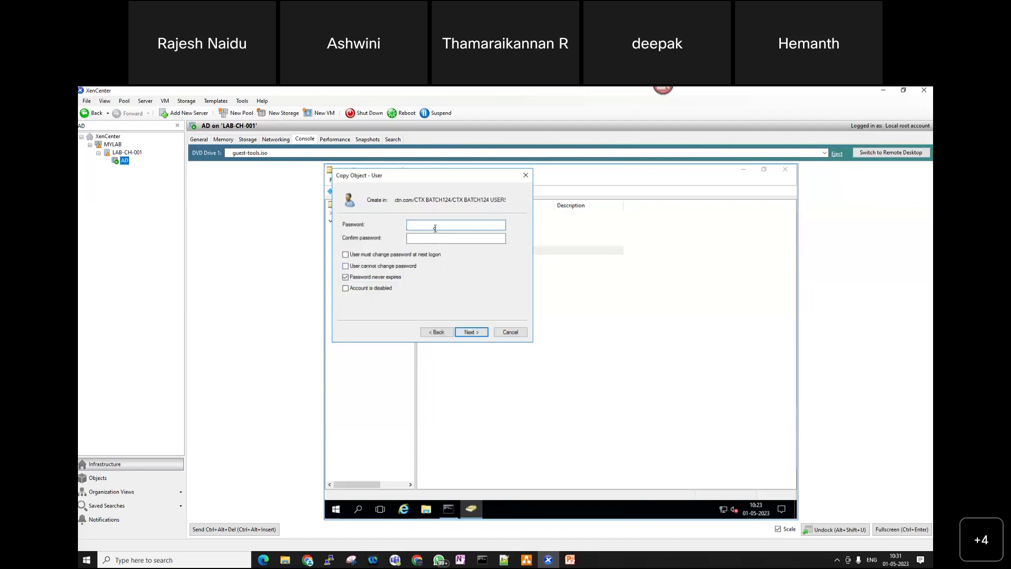
{"action": "type", "text": "Citrix@12"}
{"action": "key", "text": "Tab"}
{"action": "type", "text": "Citrix@12"}
{"action": "key", "text": "Return"}
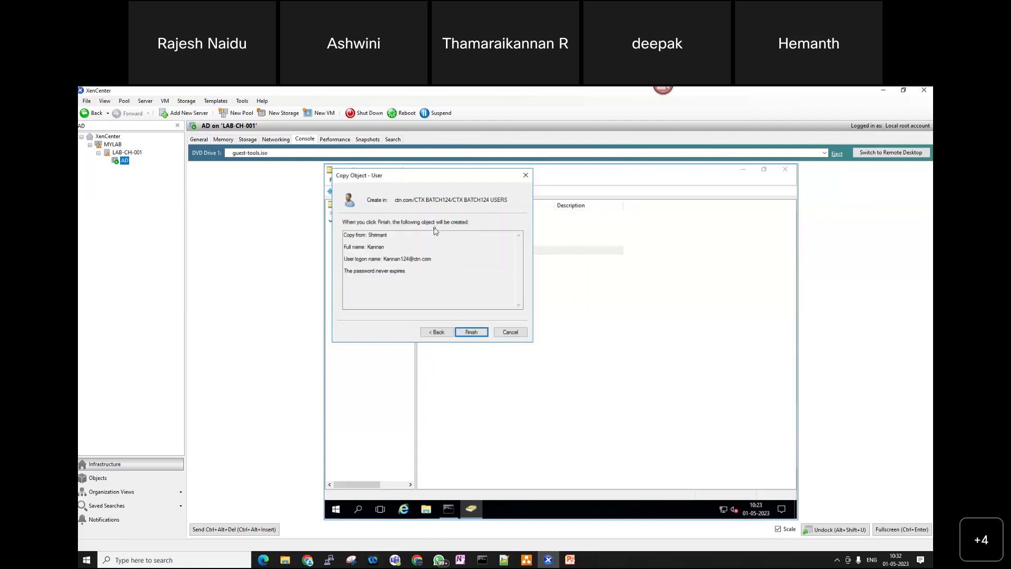
{"action": "left_click", "coordinate": [470, 332]}
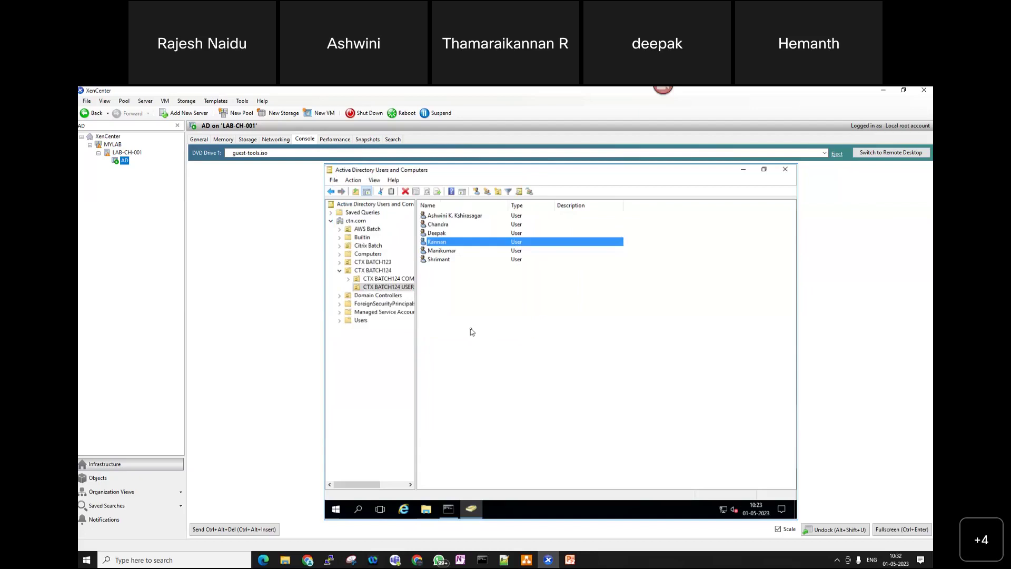
- Copy the newest user and fill in the seventh account's first and logon names
{"action": "right_click", "coordinate": [452, 243]}
{"action": "left_click", "coordinate": [468, 247]}
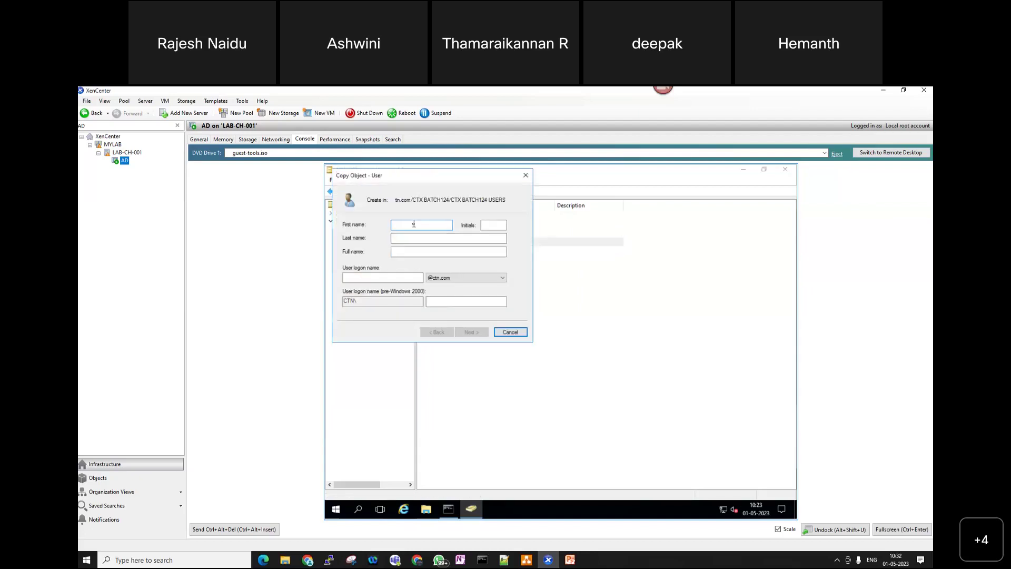
{"action": "type", "text": "Hema"}
{"action": "key", "text": "Tab"}
{"action": "key", "text": "Tab"}
{"action": "key", "text": "Tab"}
{"action": "key", "text": "Tab"}
{"action": "key", "text": "Tab"}
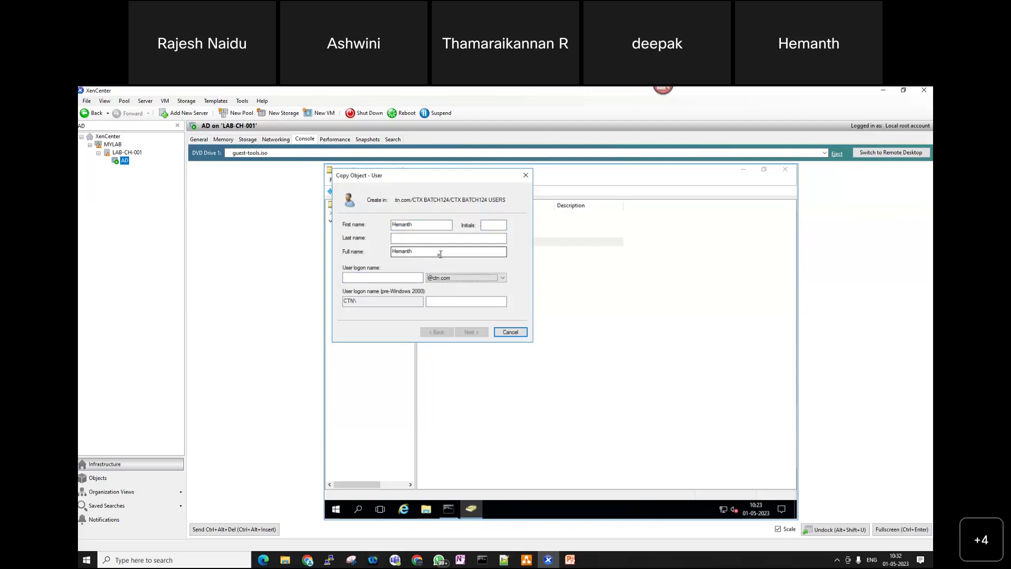
{"action": "left_click", "coordinate": [402, 276]}
{"action": "type", "text": "Hemanth"}
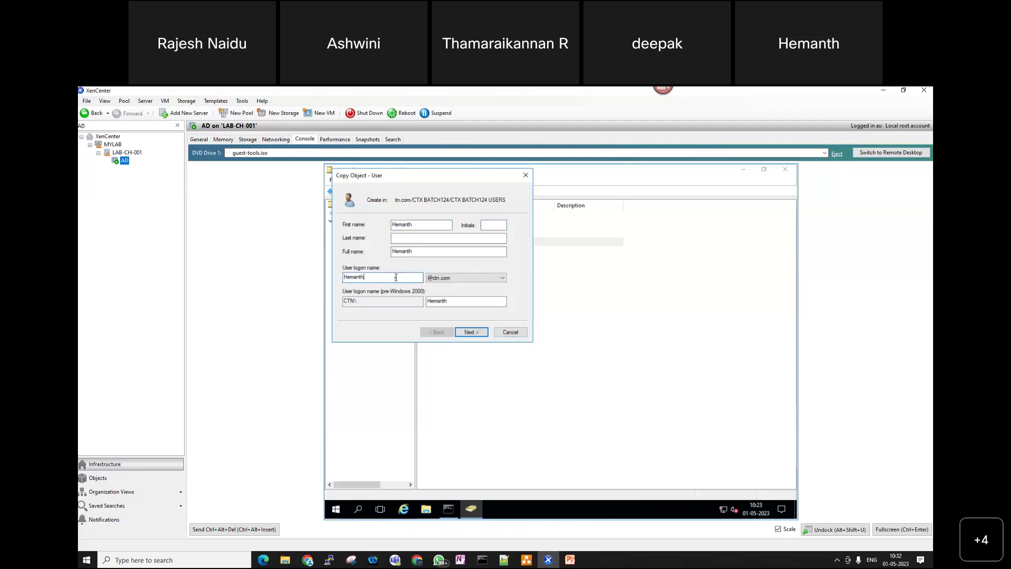
{"action": "type", "text": "124"}
{"action": "left_click", "coordinate": [469, 331]}
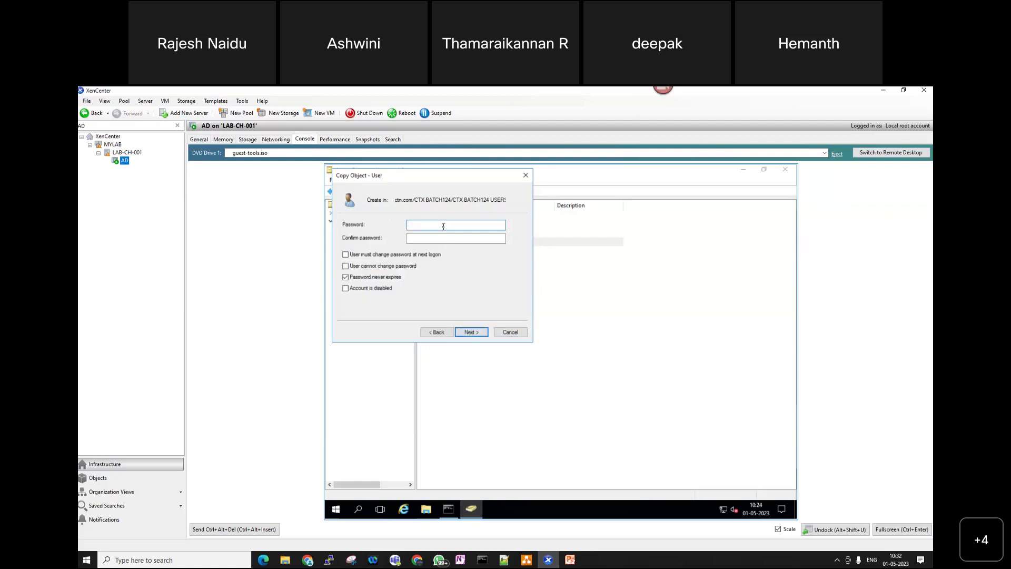
- Enter and confirm the seventh account's password, then finish creating it
{"action": "type", "text": "****"}
{"action": "key", "text": "Tab"}
{"action": "type", "text": "*********"}
{"action": "left_click", "coordinate": [471, 332]}
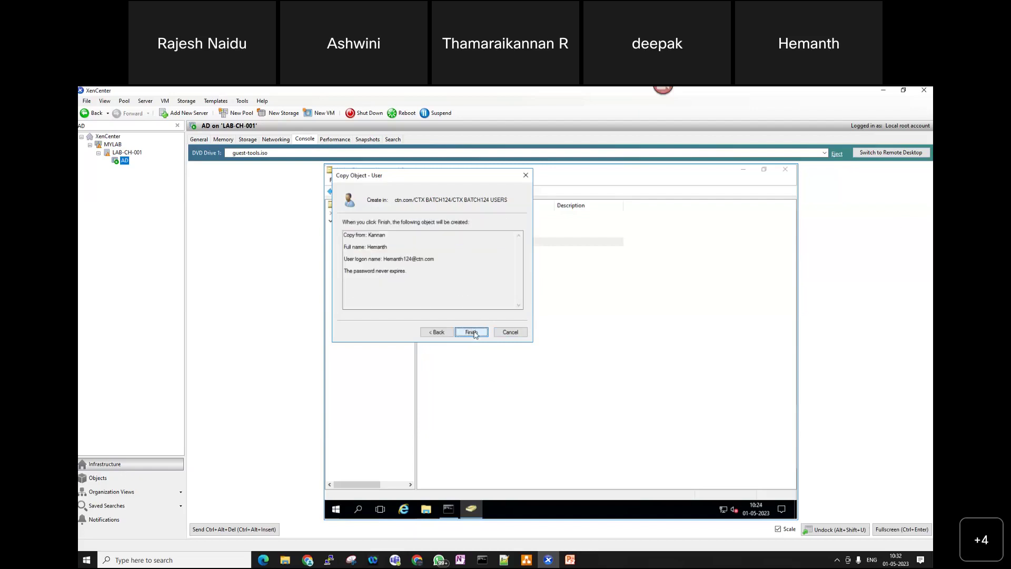
{"action": "left_click", "coordinate": [472, 332]}
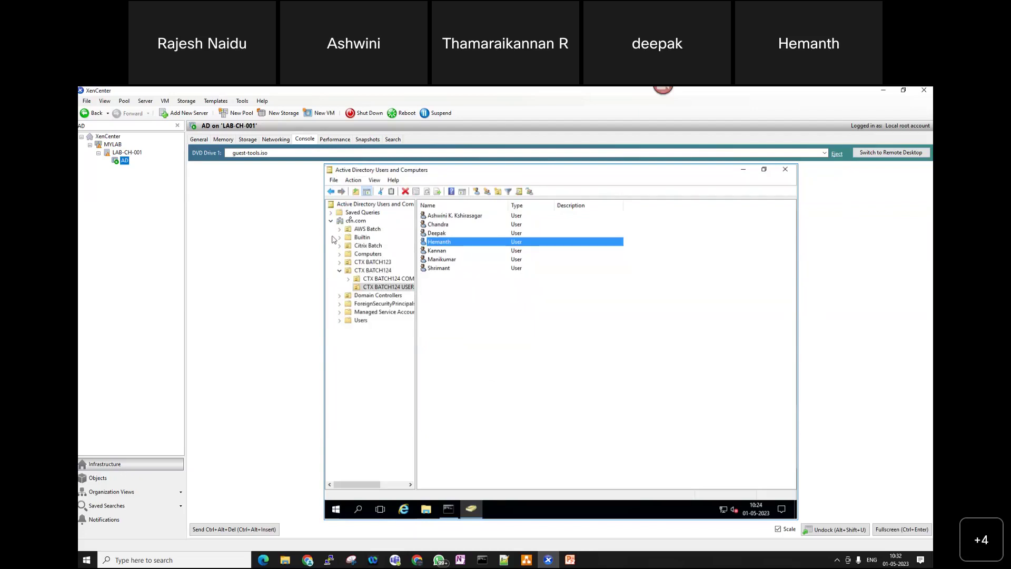
- Search the ctn.com domain for the user account by name
{"action": "left_click", "coordinate": [350, 221]}
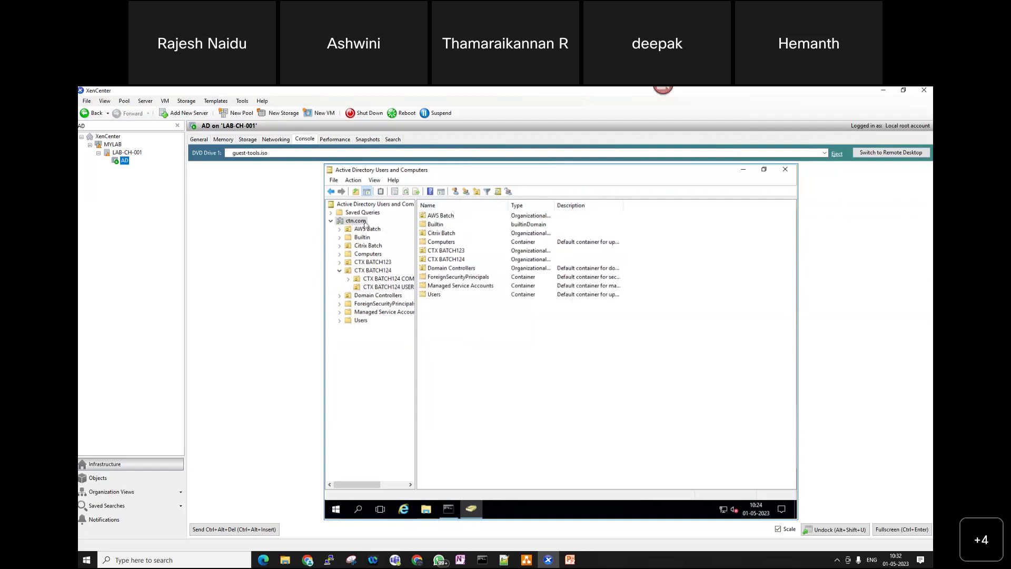
{"action": "right_click", "coordinate": [364, 224]}
{"action": "left_click", "coordinate": [390, 236]}
{"action": "type", "text": "ling"}
{"action": "key", "text": "Return"}
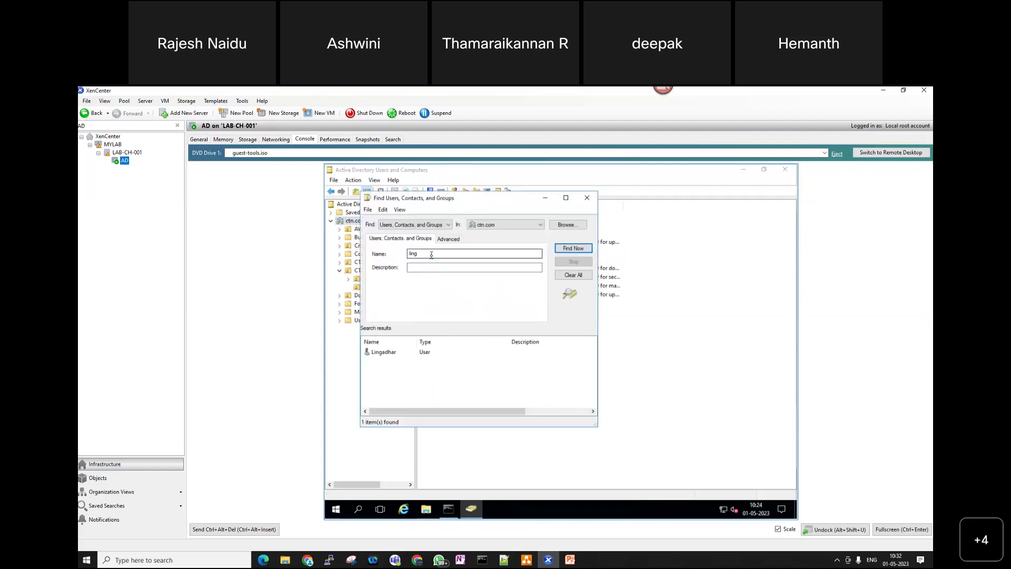
- Move the found user into CTX BATCH124 USERS and list that container's users
{"action": "right_click", "coordinate": [390, 350]}
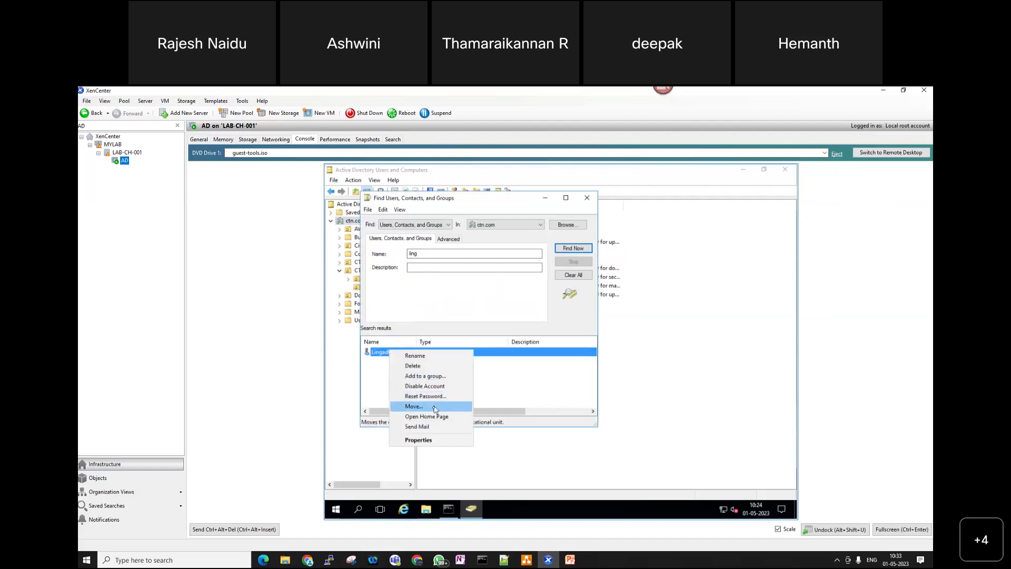
{"action": "left_click", "coordinate": [435, 407]}
{"action": "left_click", "coordinate": [448, 315]}
{"action": "left_click", "coordinate": [415, 316]}
{"action": "left_click", "coordinate": [461, 331]}
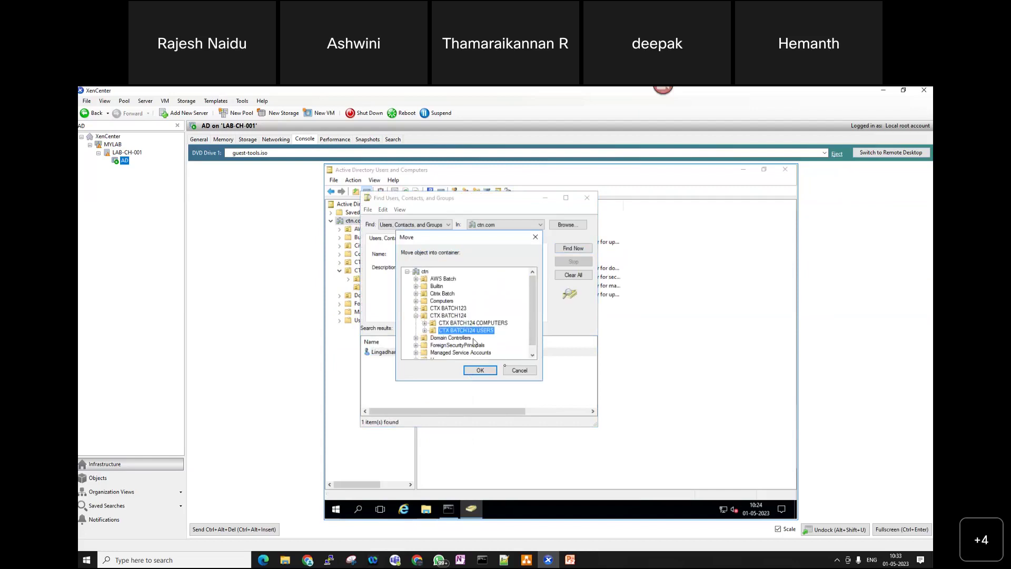
{"action": "left_click", "coordinate": [480, 370]}
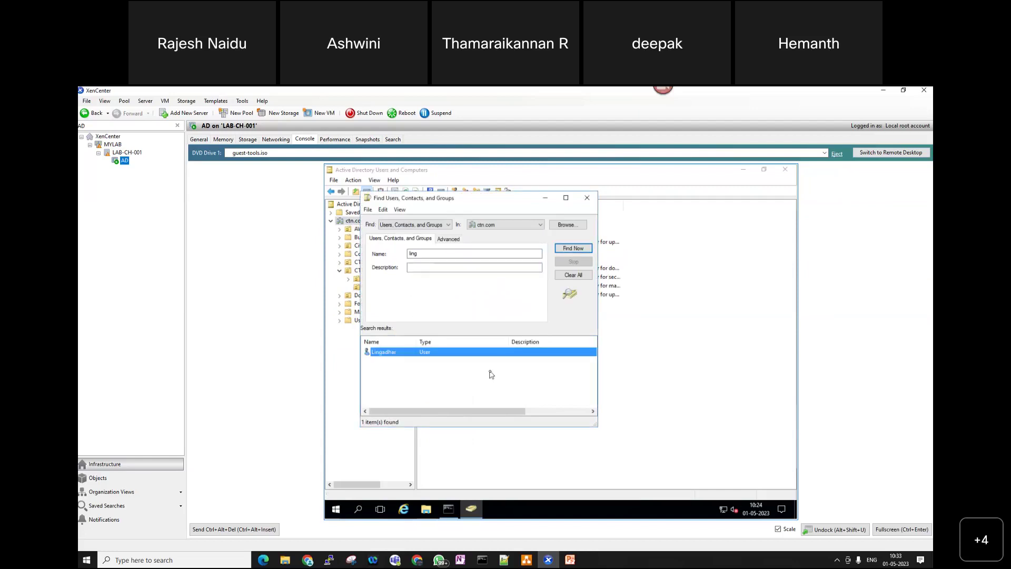
{"action": "left_click", "coordinate": [588, 199]}
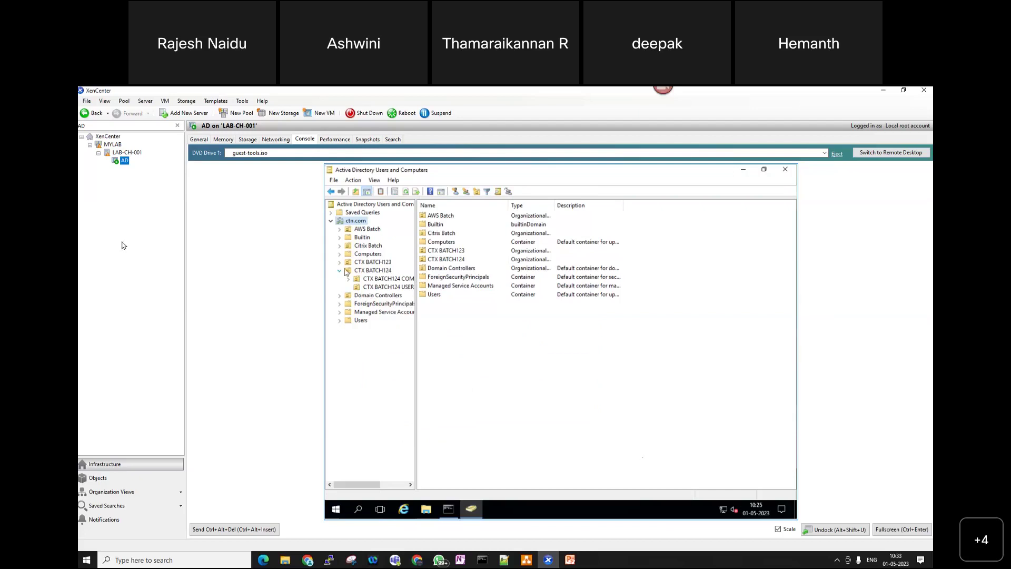
{"action": "left_click", "coordinate": [390, 286]}
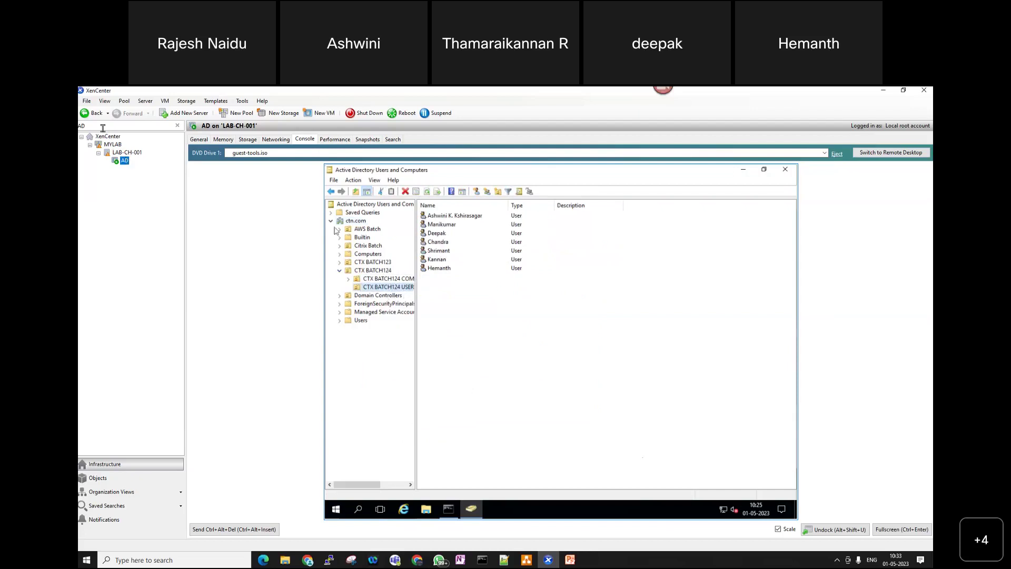
- Clear the tree filter, open the LAB124-LIC01 VM console, and cancel the Remote Desktop warning
{"action": "double_click", "coordinate": [81, 125]}
{"action": "type", "text": "LIC"}
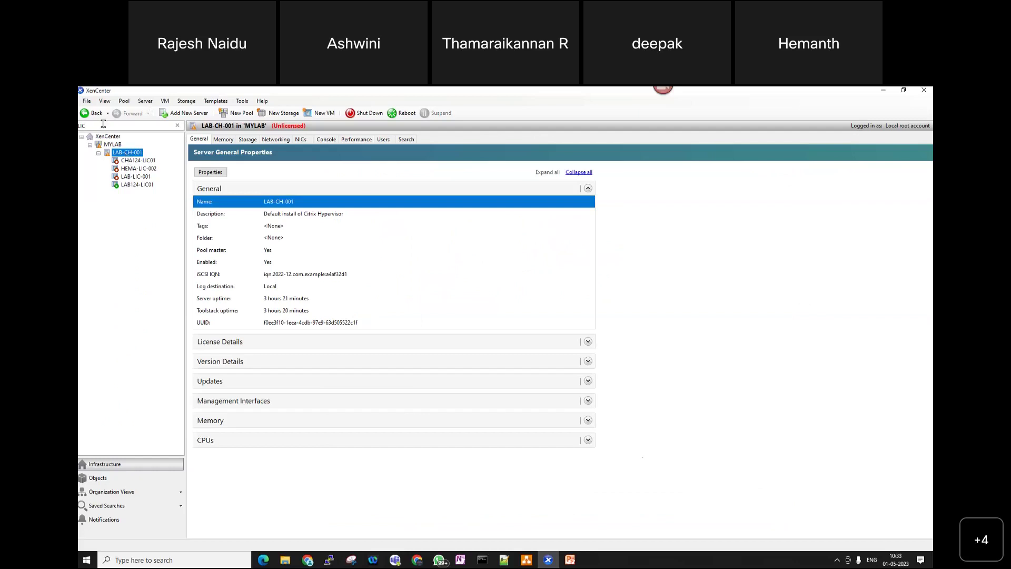
{"action": "key", "text": "BackSpace"}
{"action": "key", "text": "BackSpace"}
{"action": "key", "text": "BackSpace"}
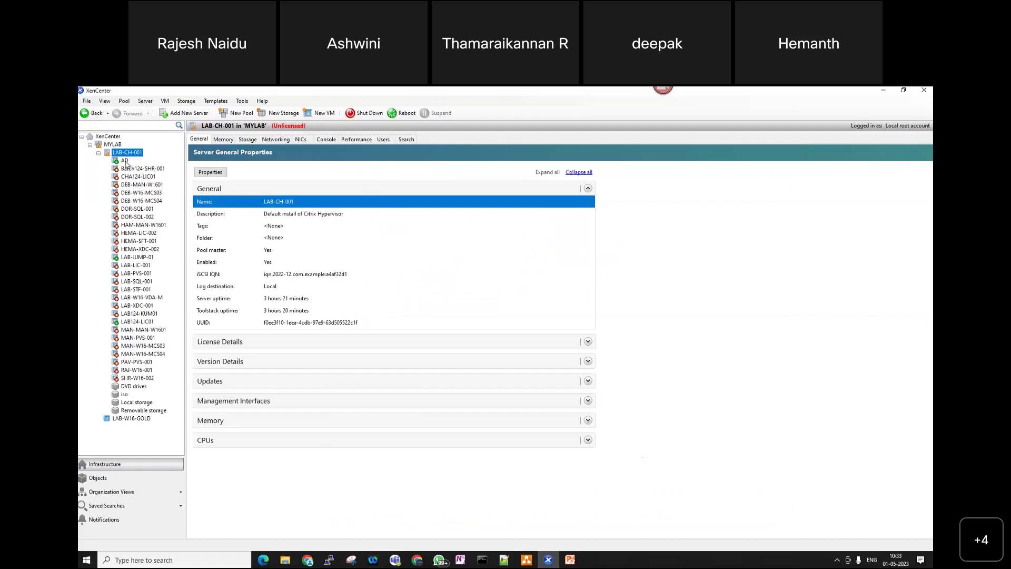
{"action": "left_click", "coordinate": [125, 160]}
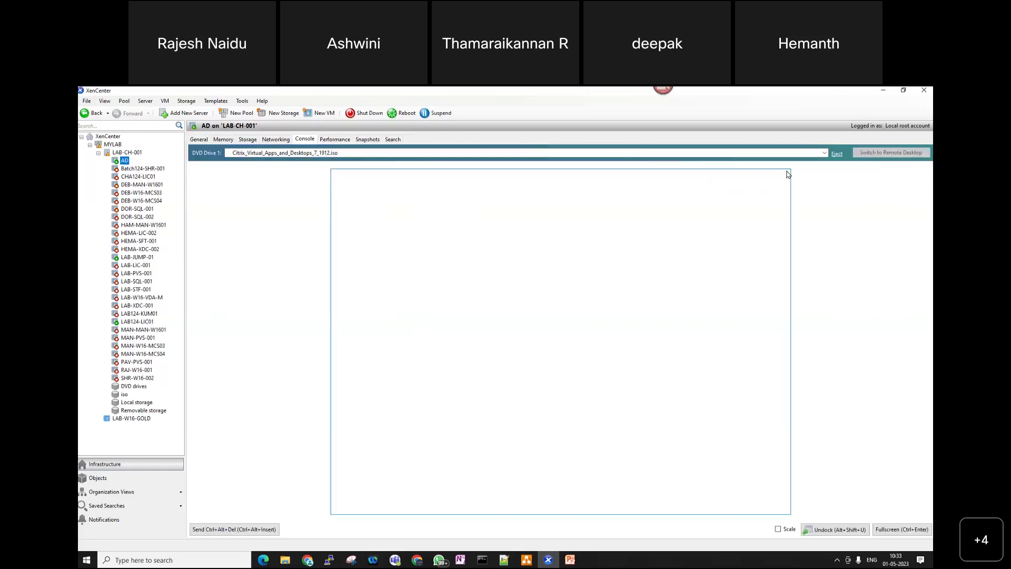
{"action": "left_click", "coordinate": [137, 321]}
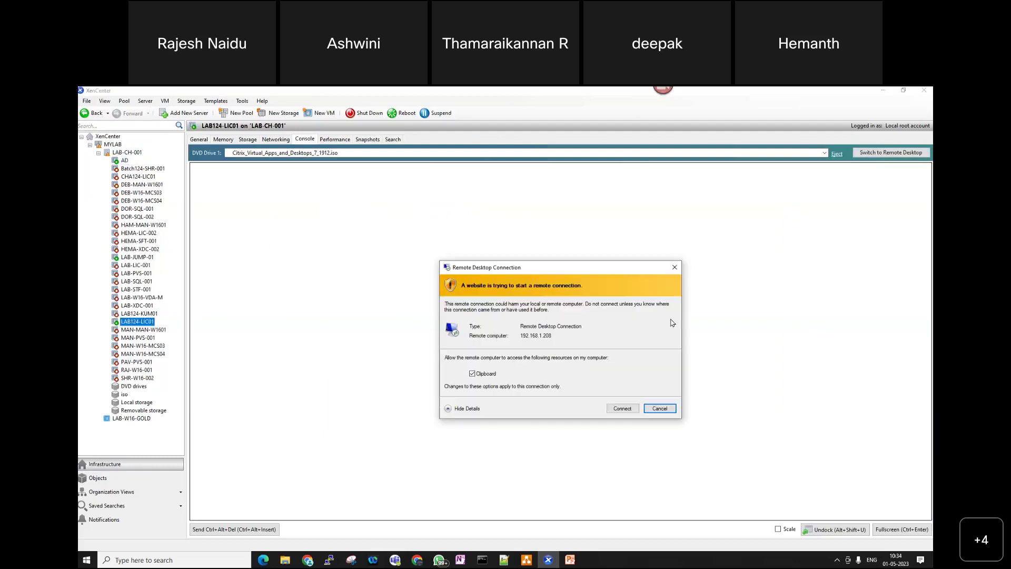
{"action": "left_click", "coordinate": [672, 269]}
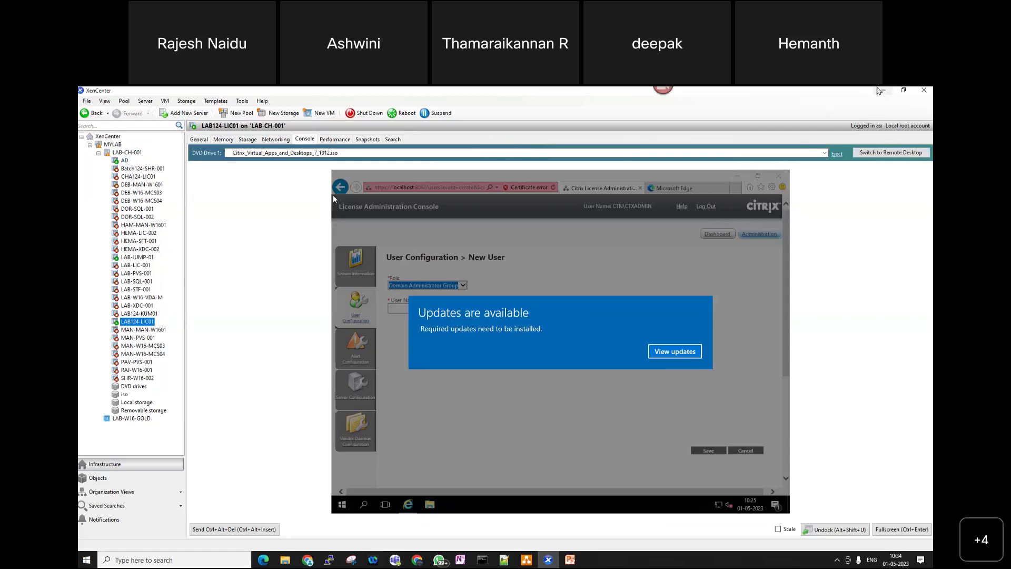
- Minimise XenCenter, the spreadsheet and diagrams.net, then search Start for 'remote'
{"action": "left_click", "coordinate": [880, 90]}
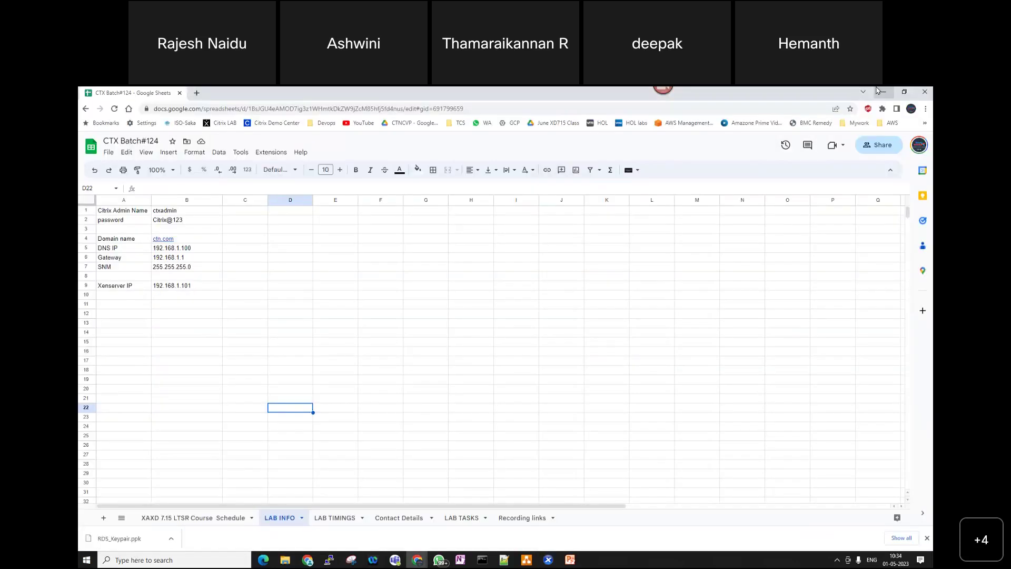
{"action": "left_click", "coordinate": [880, 91]}
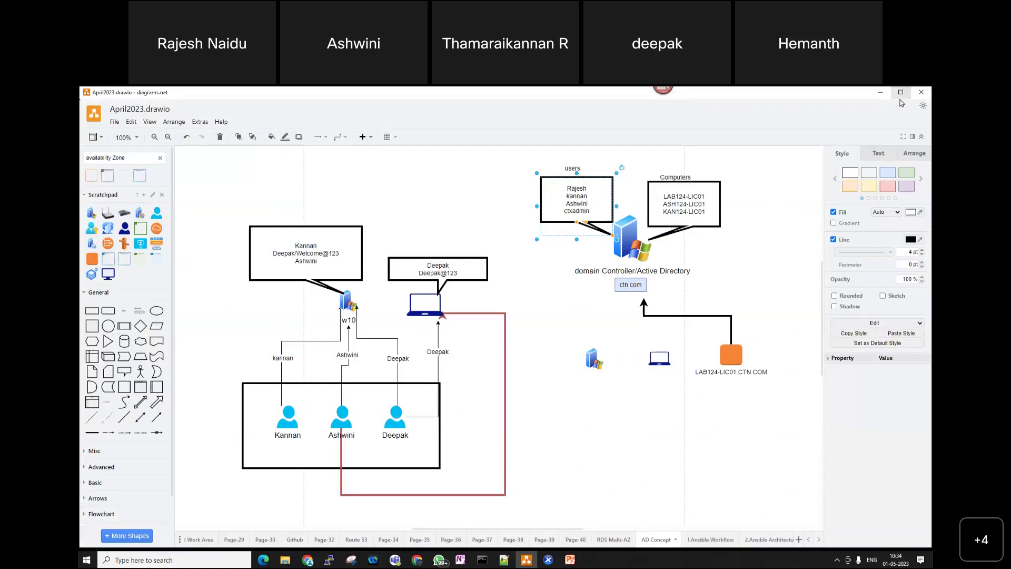
{"action": "left_click", "coordinate": [880, 92]}
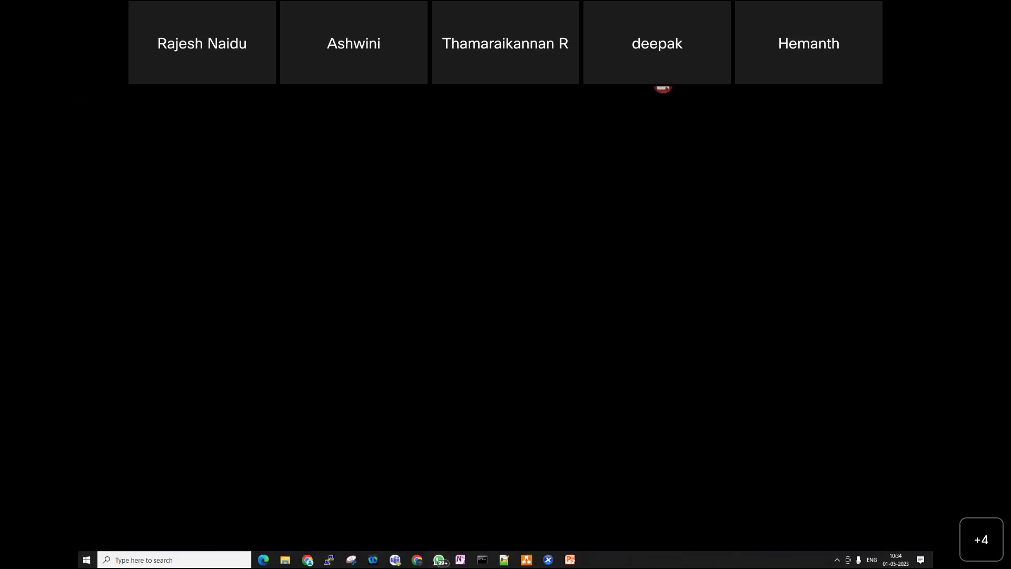
{"action": "left_click", "coordinate": [87, 559]}
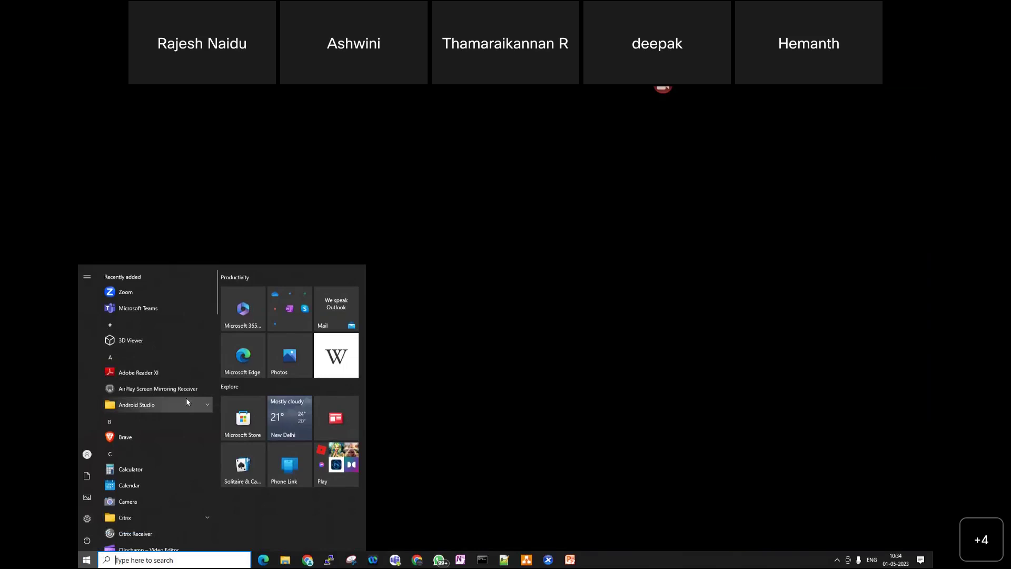
{"action": "type", "text": "remote"}
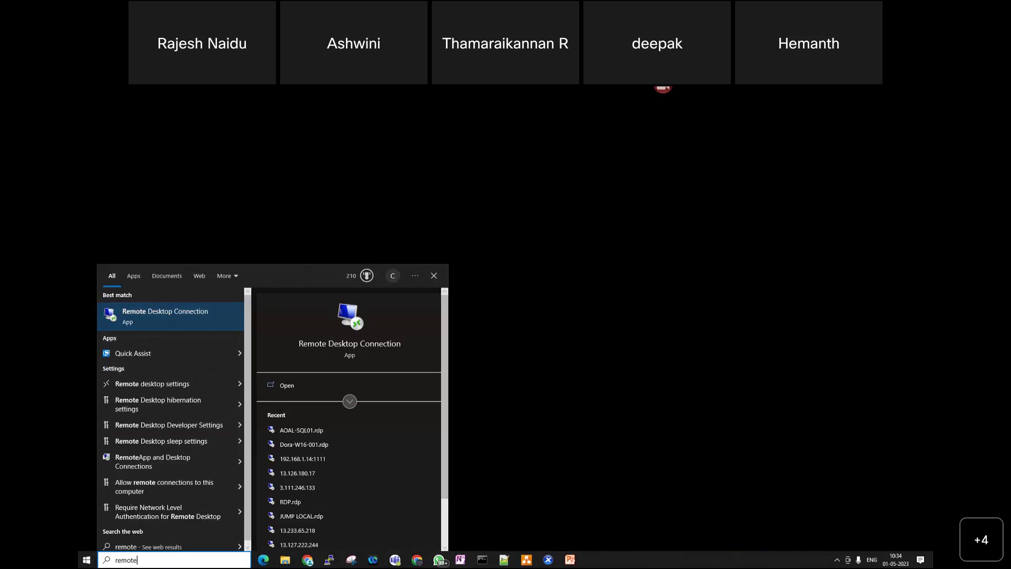
- Close the Start menu search results with Esc
{"action": "key", "text": "Escape"}
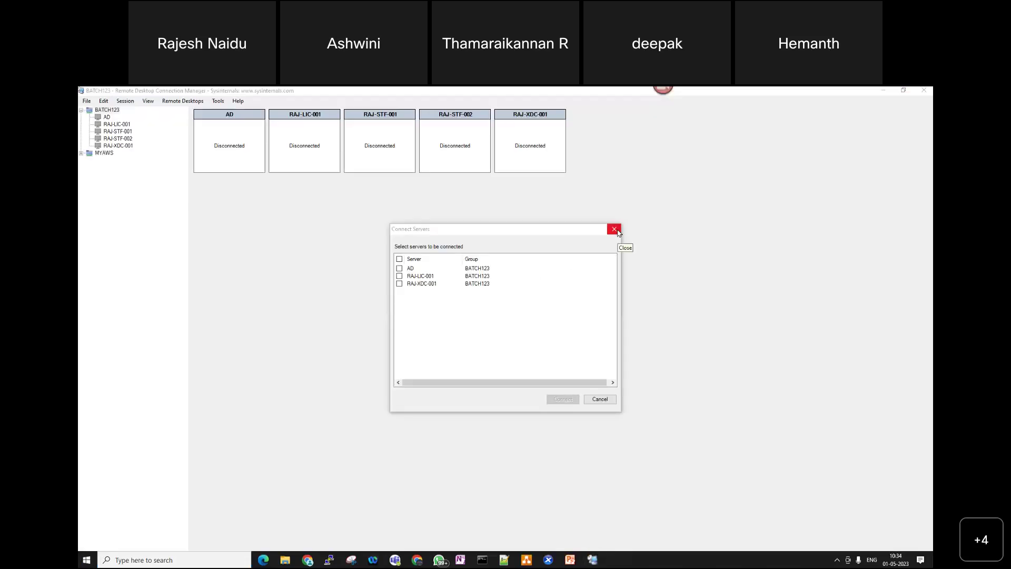
- Dismiss Connect Servers and start a new group file named BATCH124 on the Desktop
{"action": "left_click", "coordinate": [615, 230]}
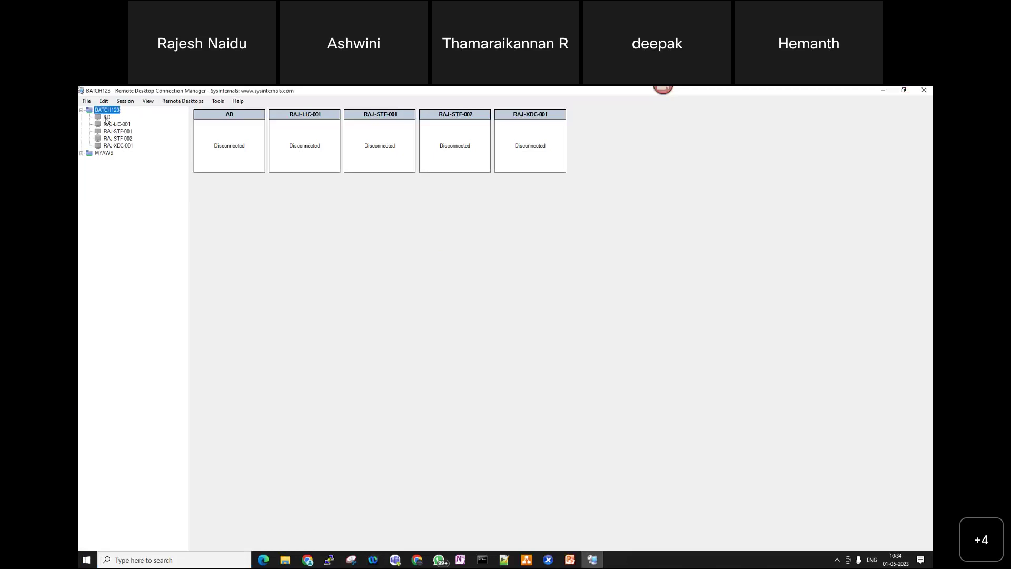
{"action": "left_click", "coordinate": [88, 100]}
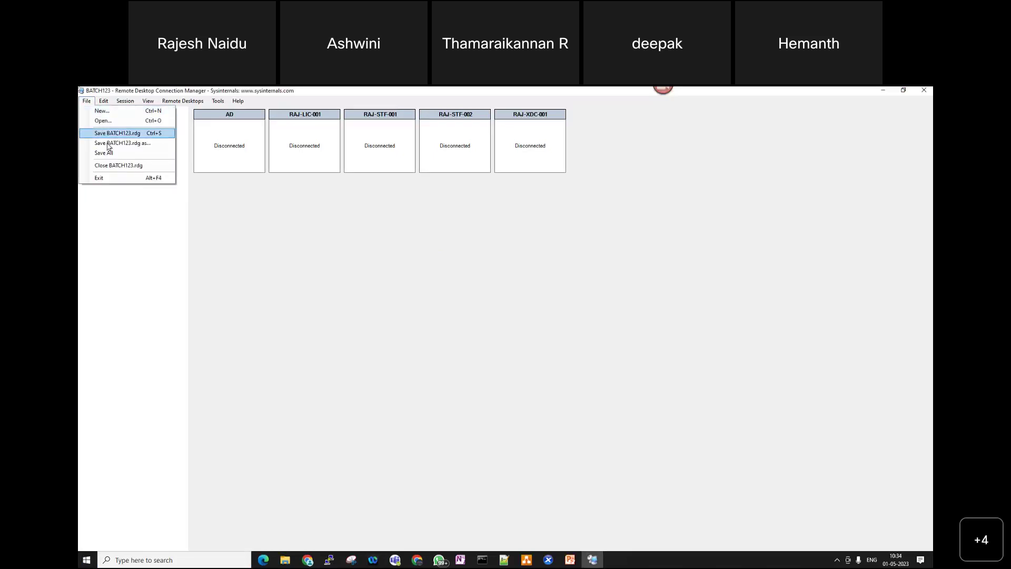
{"action": "left_click", "coordinate": [102, 111]}
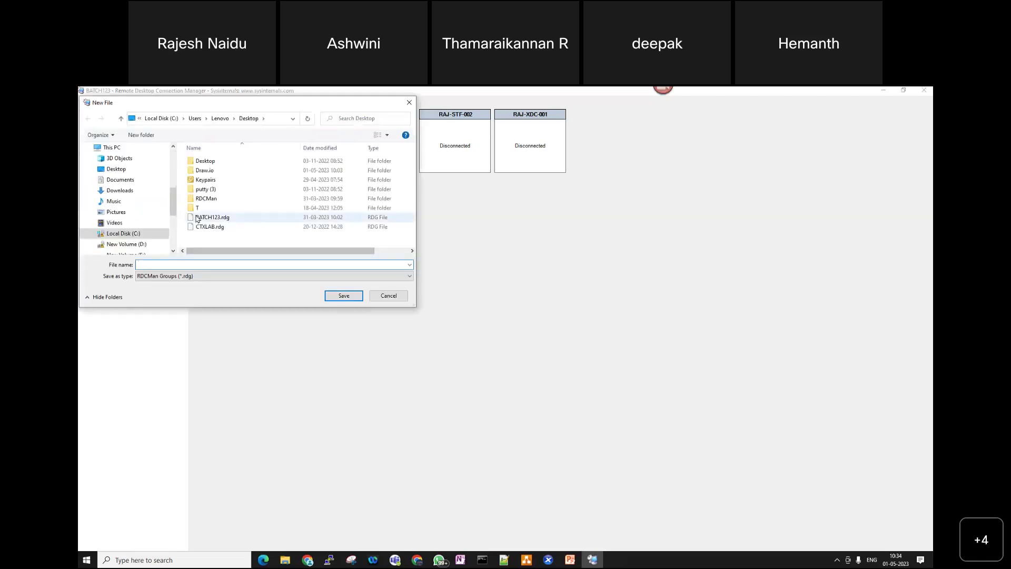
{"action": "left_click", "coordinate": [116, 169]}
{"action": "left_click", "coordinate": [179, 263]}
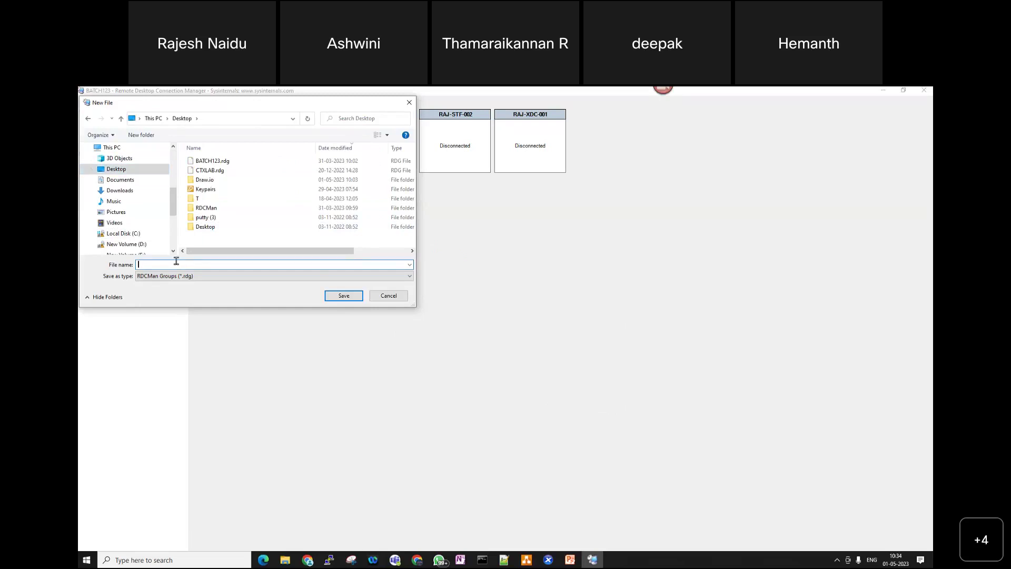
{"action": "type", "text": "BATCH124"}
- Save the BATCH124 file and add server 192.168.1.100 to it with display name AD
{"action": "left_click", "coordinate": [343, 296]}
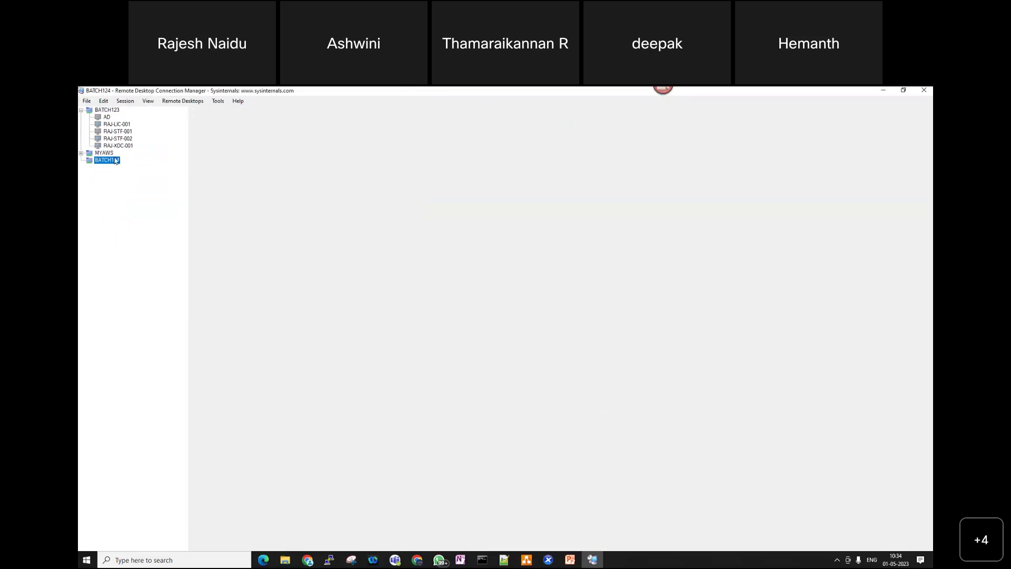
{"action": "right_click", "coordinate": [105, 160]}
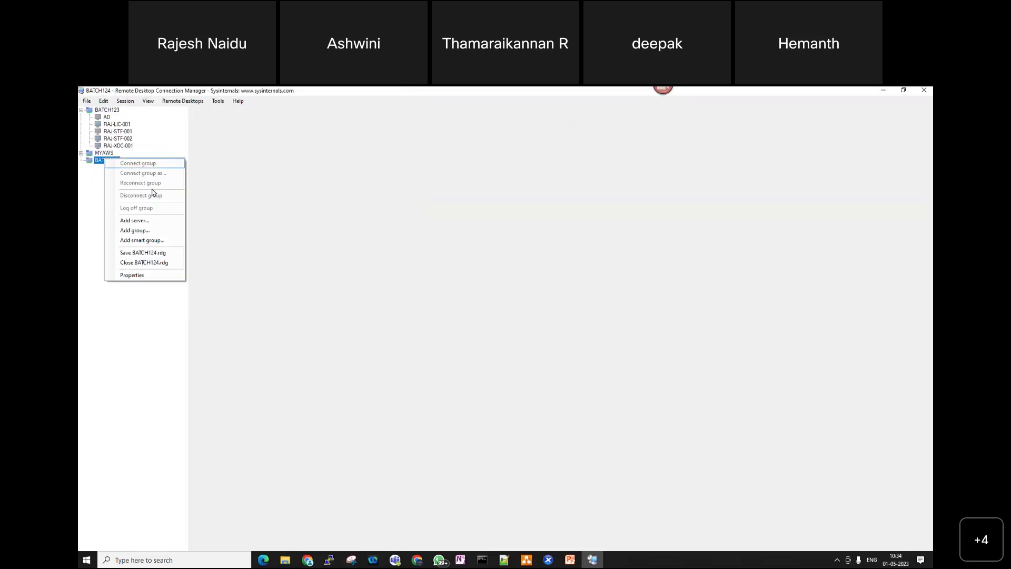
{"action": "left_click", "coordinate": [150, 220]}
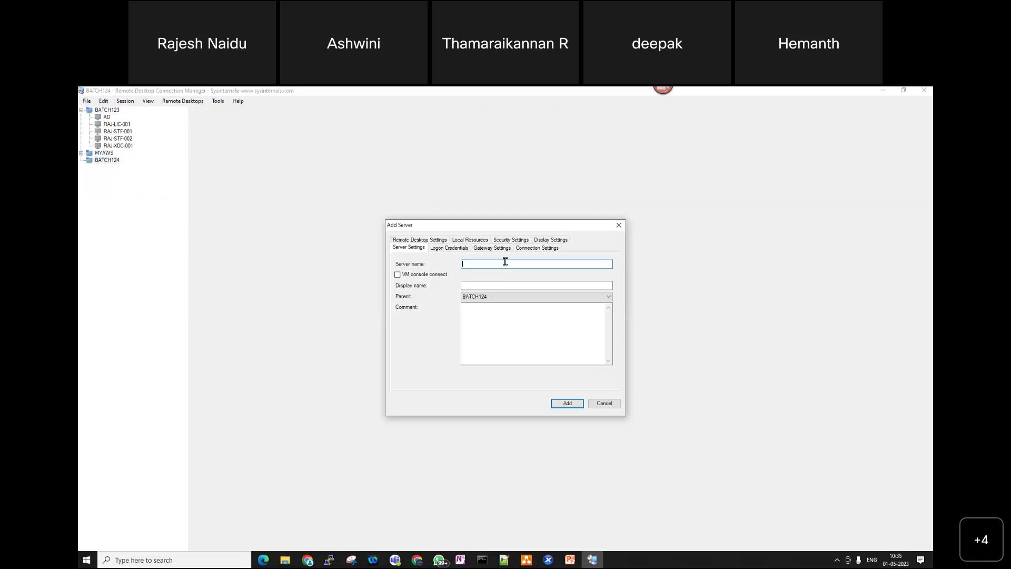
{"action": "type", "text": "192.168.1.10"}
{"action": "left_click_drag", "start_coordinate": [513, 285], "coordinate": [422, 294]}
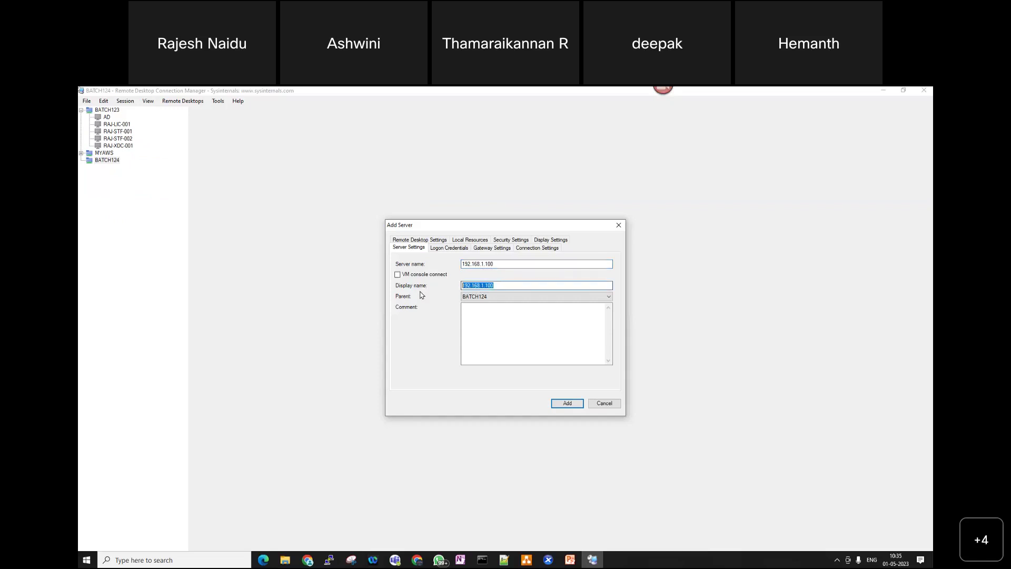
{"action": "key", "text": "BackSpace"}
{"action": "type", "text": "AD"}
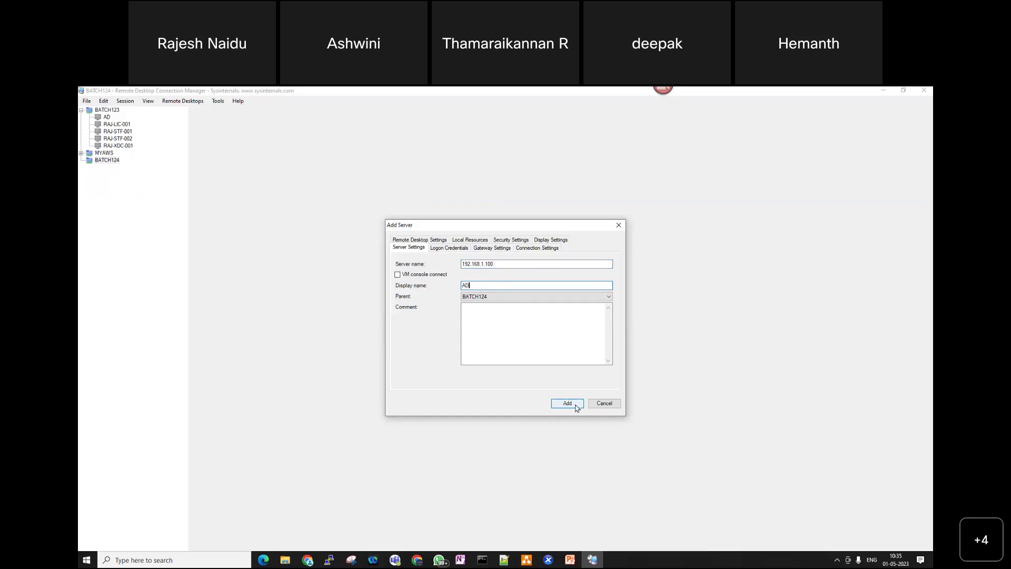
{"action": "left_click", "coordinate": [573, 406]}
- Use the File menu, then select the AD server and bring up its actions
{"action": "left_click", "coordinate": [86, 101]}
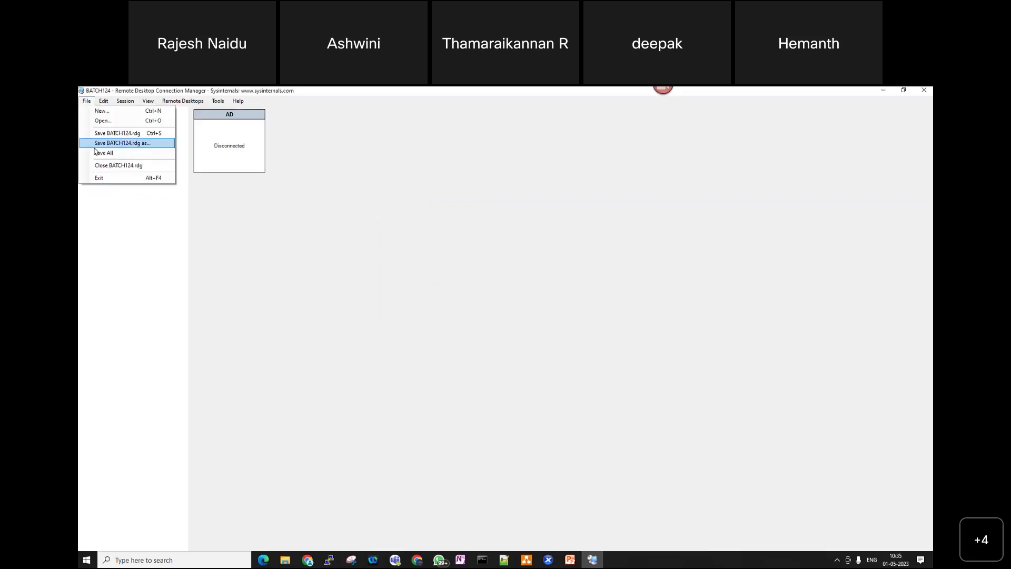
{"action": "left_click", "coordinate": [104, 151]}
{"action": "left_click", "coordinate": [106, 168]}
{"action": "right_click", "coordinate": [106, 168]}
- Enter the domain admin user name, password and domain ctn.com in Connect AD As
{"action": "left_click", "coordinate": [140, 181]}
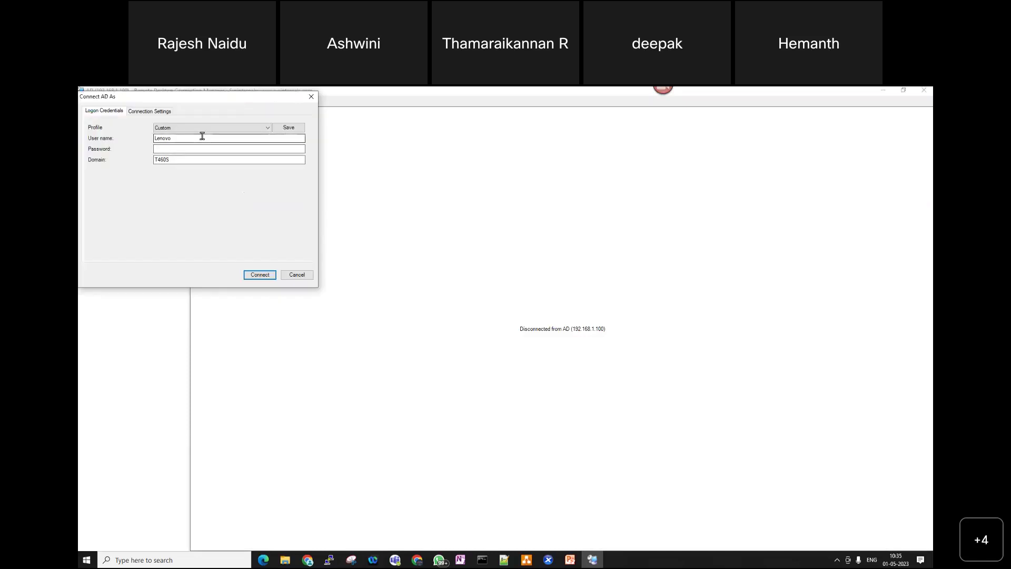
{"action": "left_click_drag", "start_coordinate": [202, 136], "coordinate": [137, 139]}
{"action": "left_click", "coordinate": [195, 126]}
{"action": "left_click", "coordinate": [184, 141]}
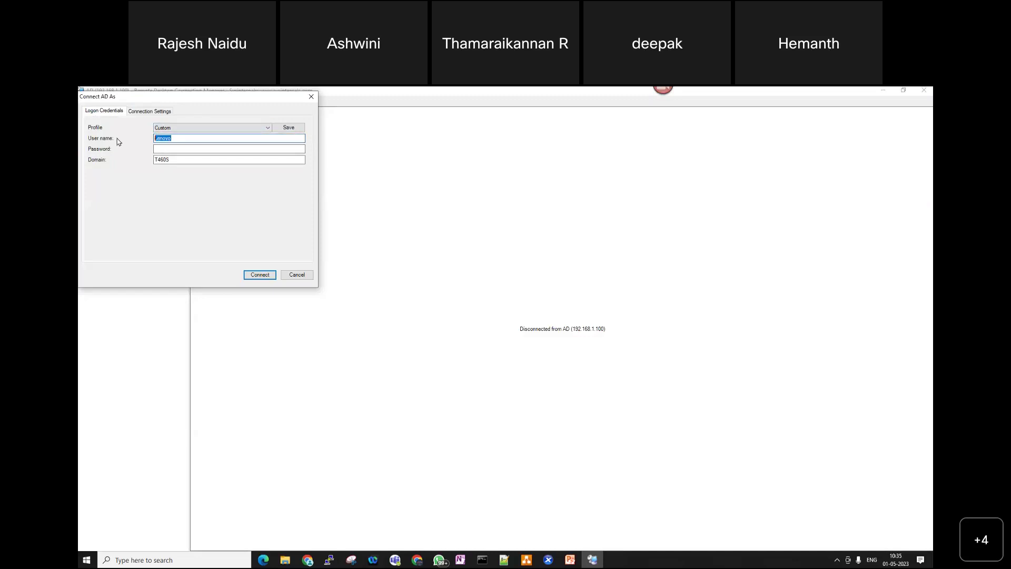
{"action": "type", "text": "ctxadmin"}
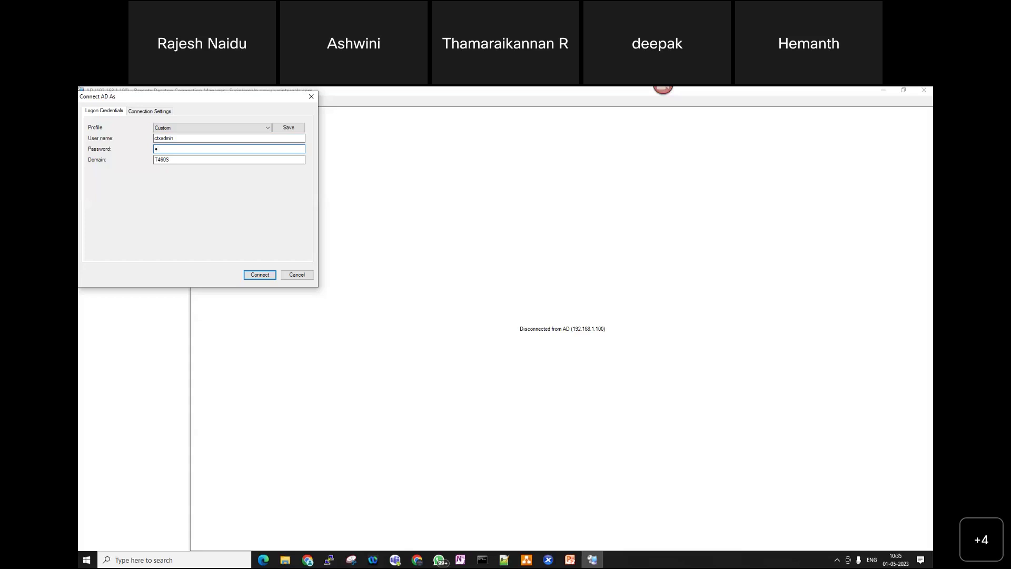
{"action": "type", "text": "**********"}
{"action": "key", "text": "ctrl+a"}
{"action": "key", "text": "BackSpace"}
{"action": "type", "text": "**********"}
{"action": "key", "text": "Tab"}
{"action": "type", "text": "ctn.com"}
- Save these credentials as a logon profile under the suggested name and connect to AD
{"action": "left_click", "coordinate": [288, 127]}
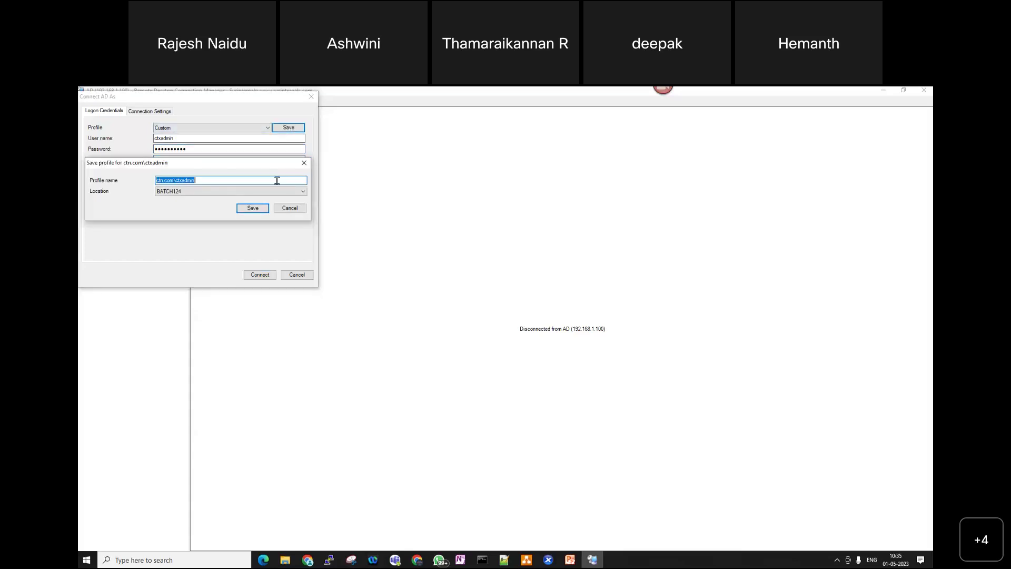
{"action": "left_click", "coordinate": [259, 208]}
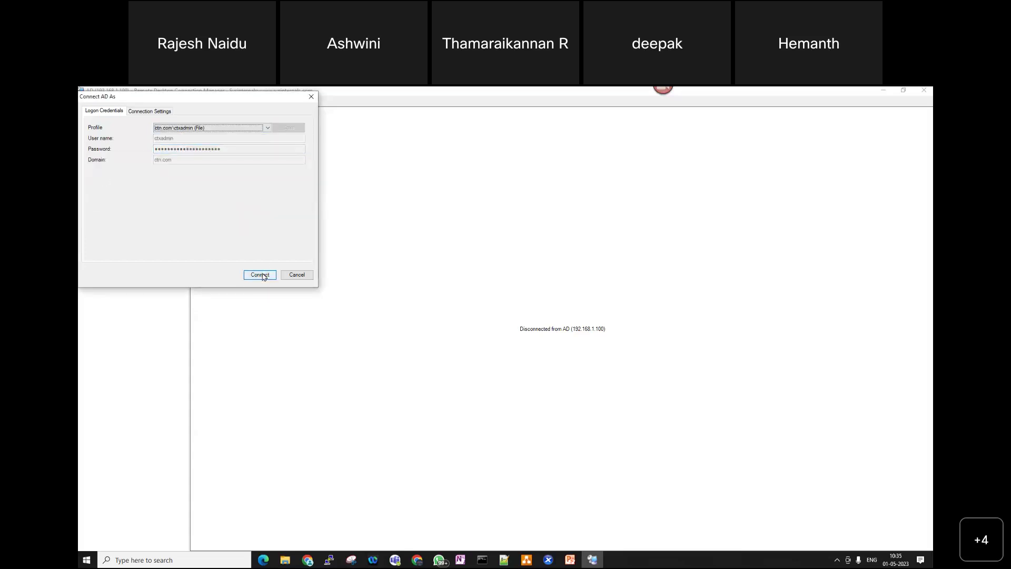
{"action": "left_click", "coordinate": [262, 274]}
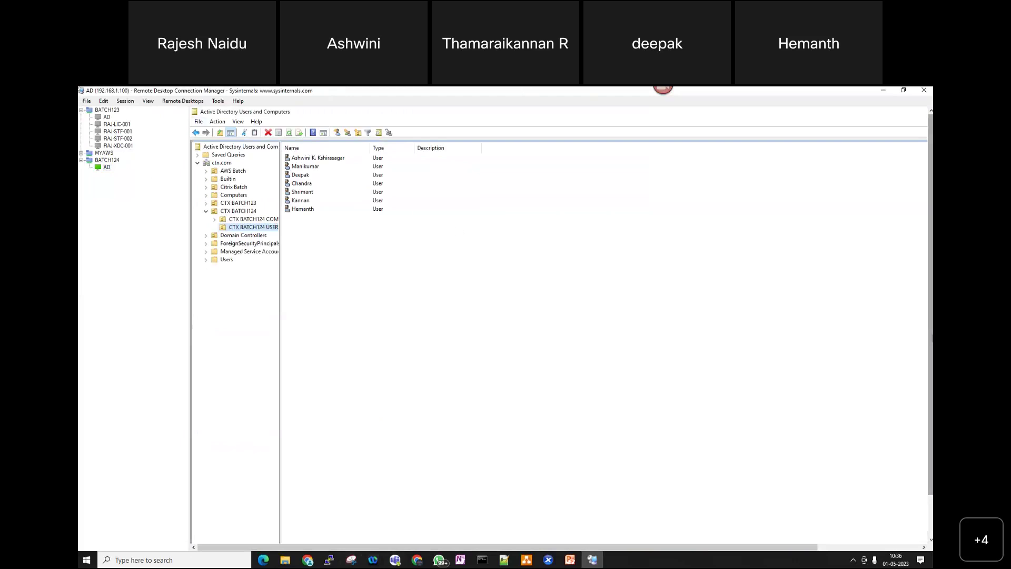
- Stop BATCH124 inheriting display settings and set docked and undocked scaling to Scale to fit window
{"action": "right_click", "coordinate": [112, 161]}
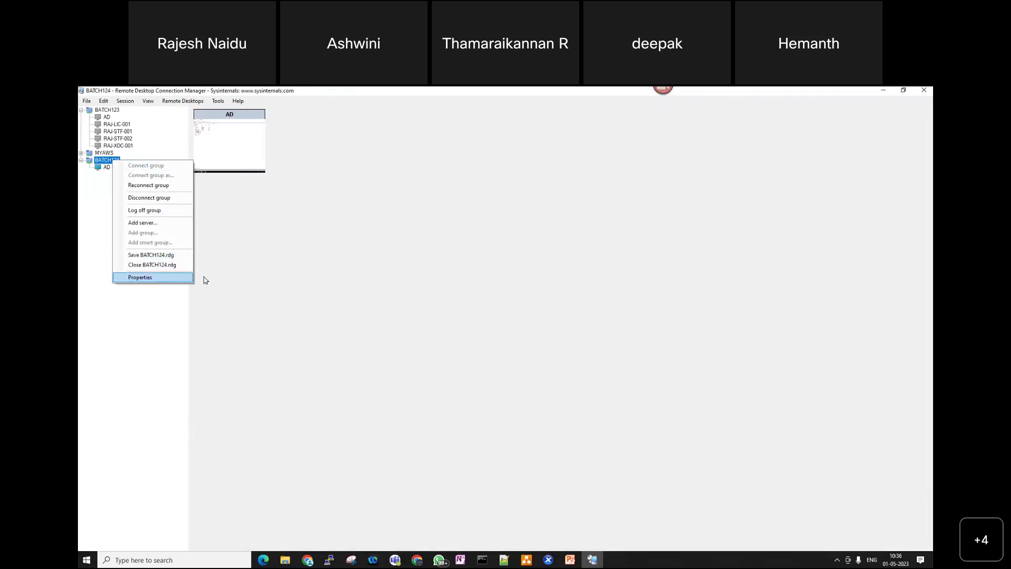
{"action": "left_click", "coordinate": [184, 277]}
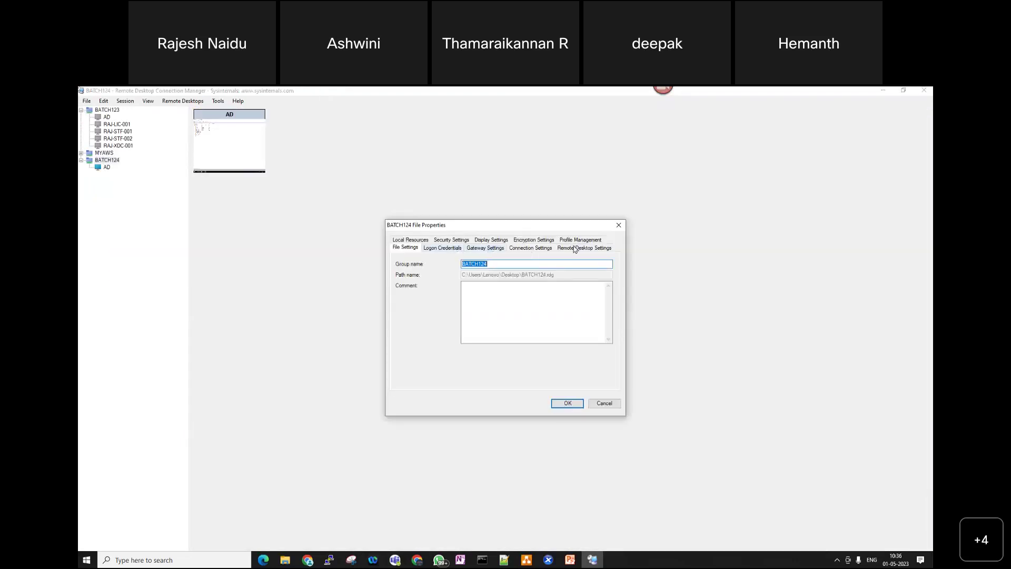
{"action": "left_click", "coordinate": [495, 240]}
{"action": "left_click", "coordinate": [474, 264]}
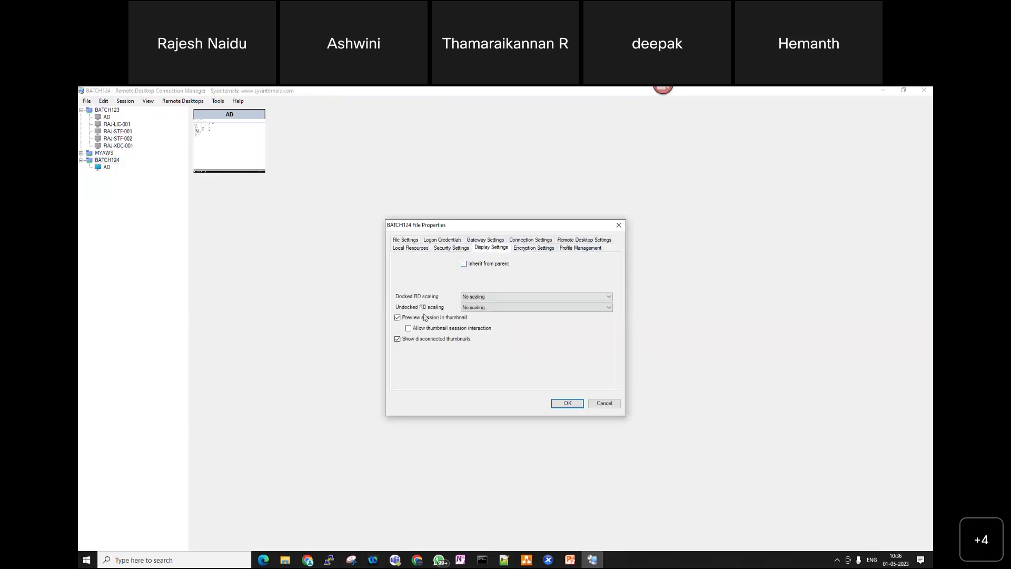
{"action": "left_click", "coordinate": [471, 299]}
{"action": "left_click", "coordinate": [492, 310]}
{"action": "left_click", "coordinate": [492, 307]}
{"action": "left_click", "coordinate": [493, 320]}
{"action": "left_click", "coordinate": [567, 403]}
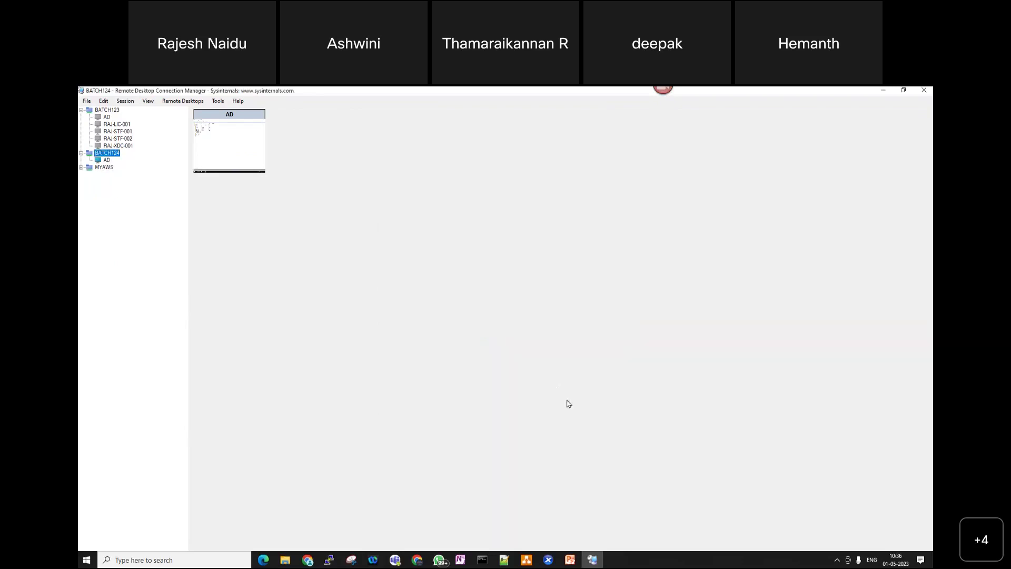
- Save all connection files and view the AD session and BATCH124 thumbnails
{"action": "left_click", "coordinate": [86, 101]}
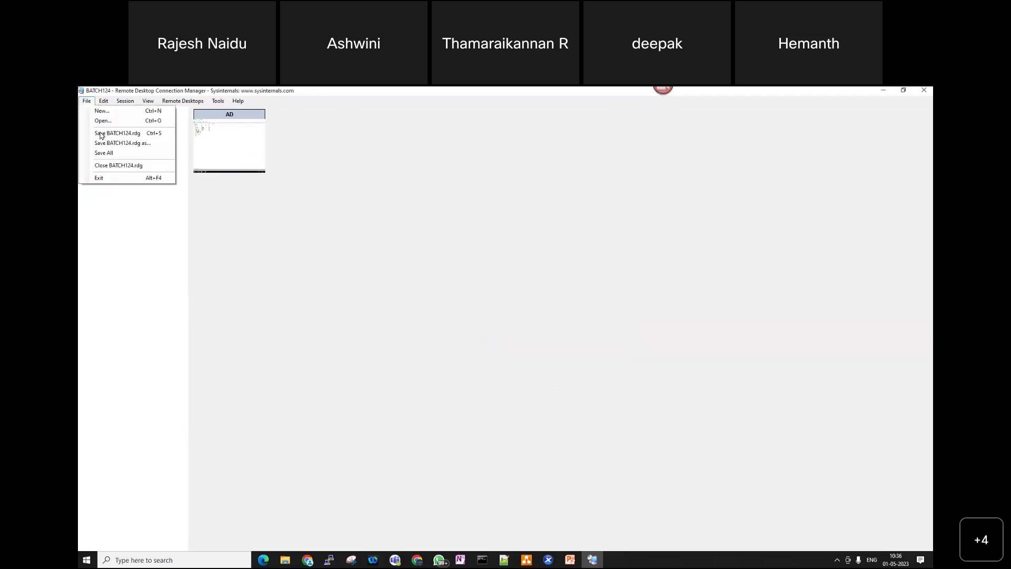
{"action": "left_click", "coordinate": [111, 156]}
{"action": "left_click", "coordinate": [107, 160]}
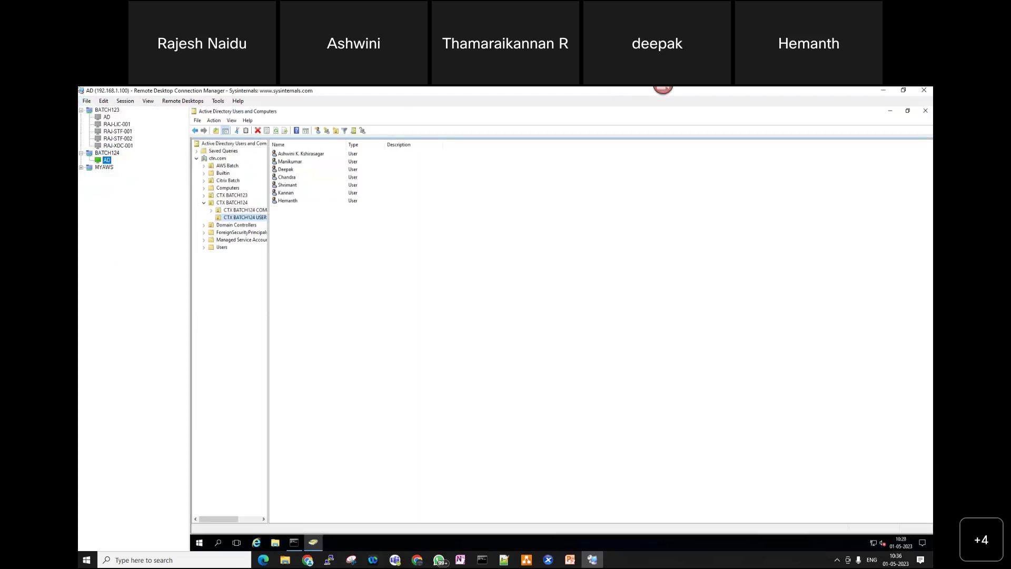
{"action": "left_click", "coordinate": [110, 154]}
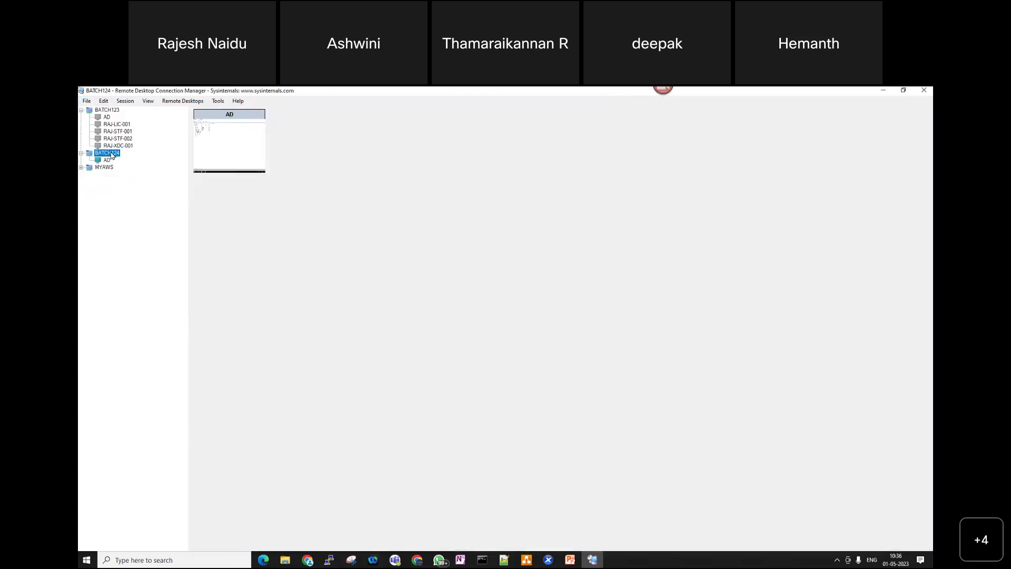
- Add server 192.168.1.208 with display name LAB124-LIC01 to BATCH124, checking its IP in XenCenter
{"action": "right_click", "coordinate": [112, 155]}
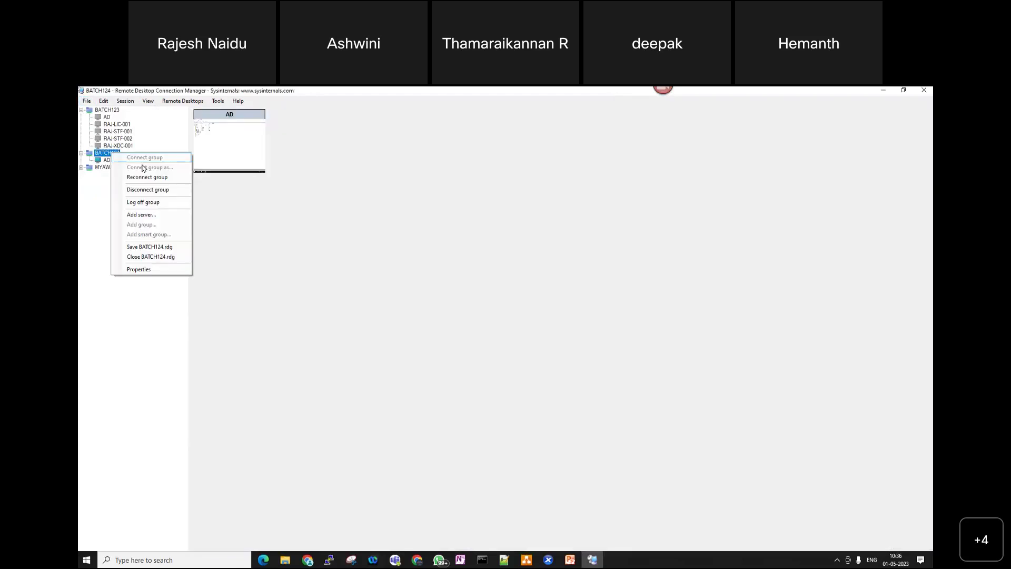
{"action": "left_click", "coordinate": [140, 215]}
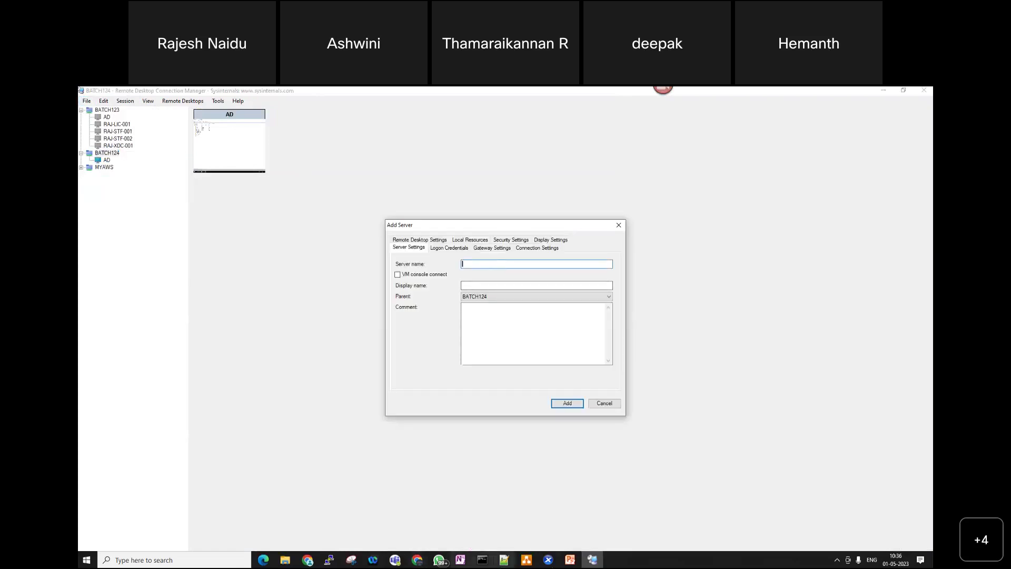
{"action": "left_click", "coordinate": [548, 560]}
{"action": "left_click", "coordinate": [275, 139]}
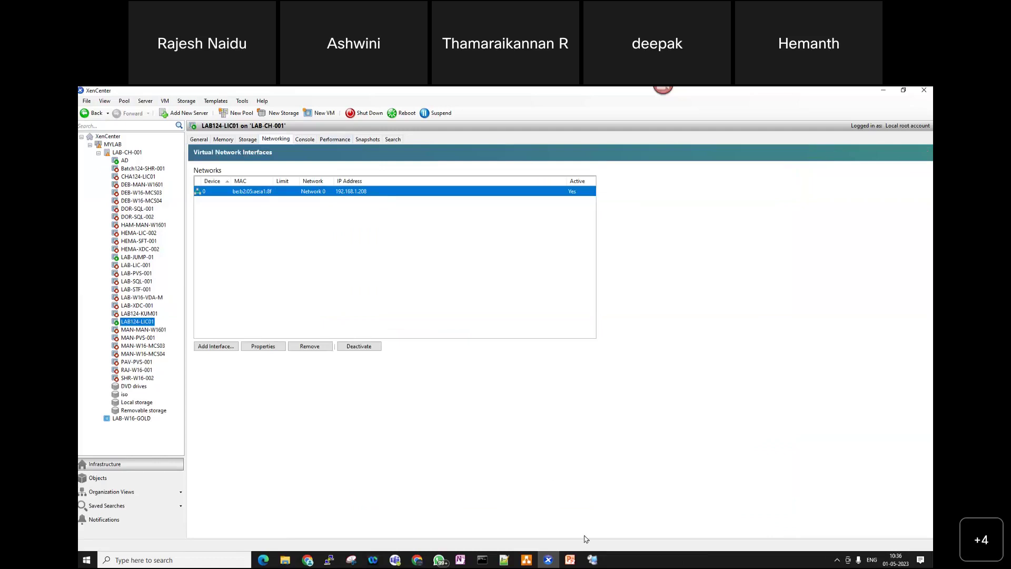
{"action": "left_click", "coordinate": [594, 559]}
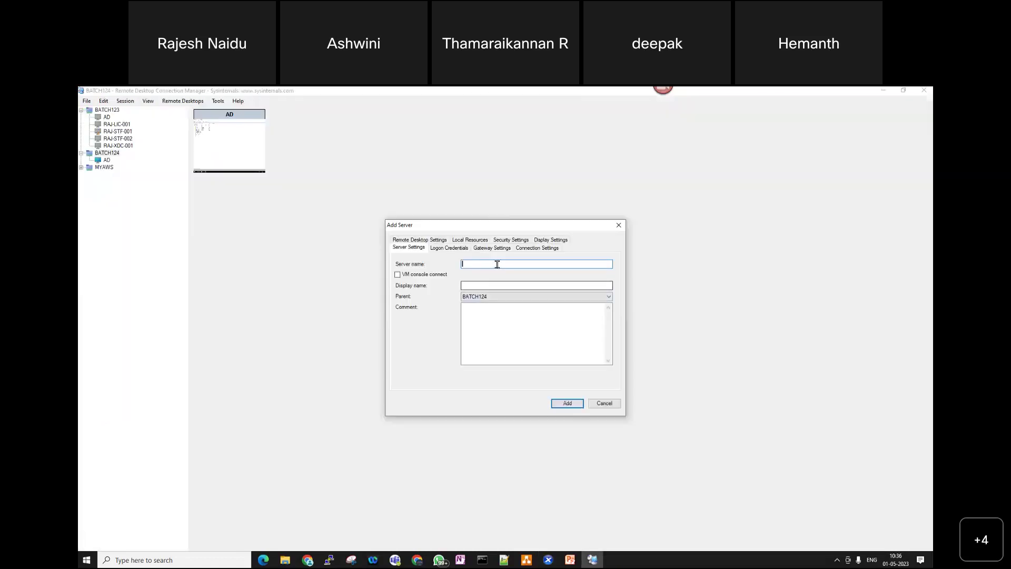
{"action": "type", "text": "192.168"}
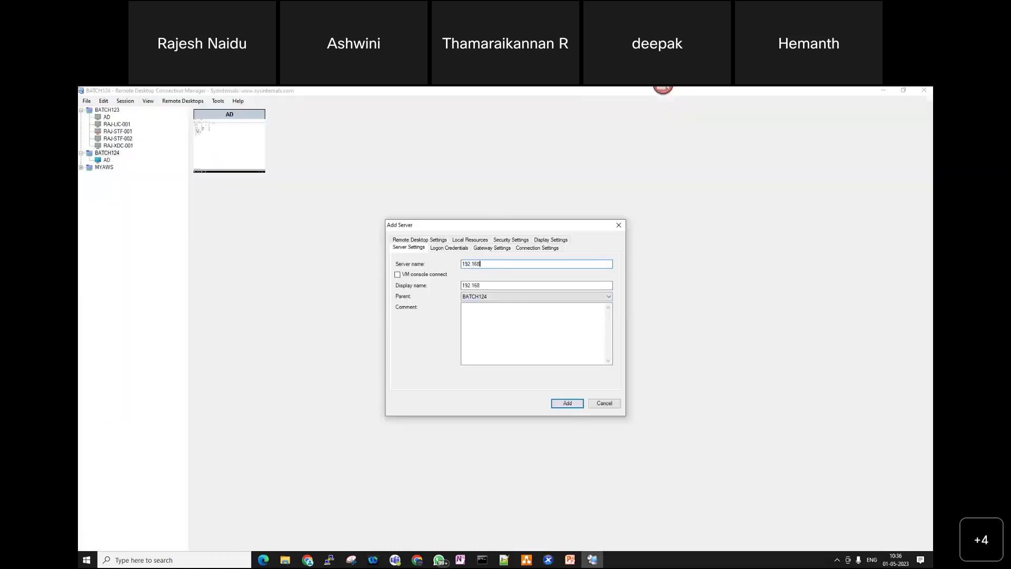
{"action": "type", "text": ".1.208"}
{"action": "double_click", "coordinate": [504, 285]}
{"action": "key", "text": "BackSpace"}
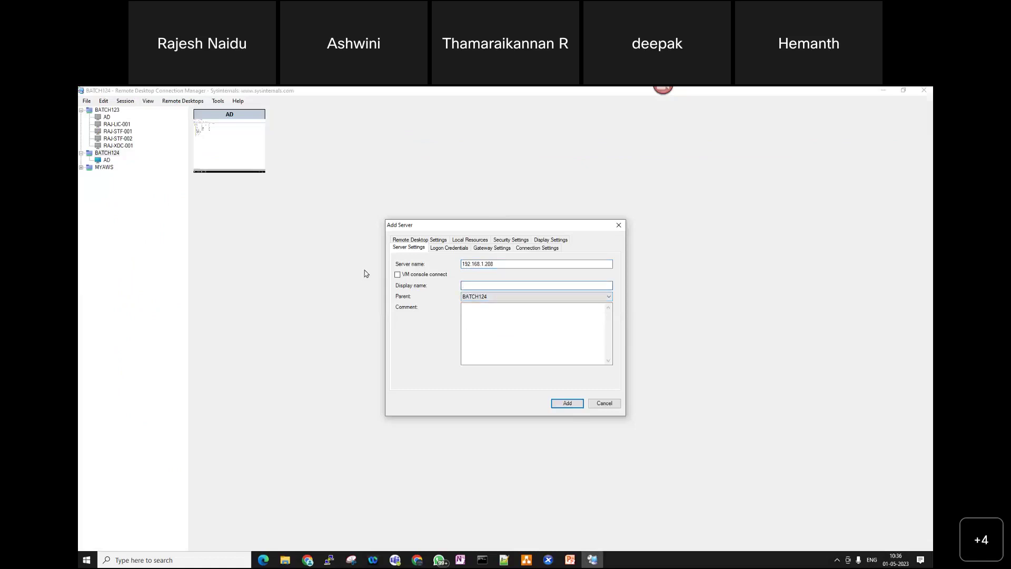
{"action": "type", "text": "LAB124-LIC01"}
{"action": "left_click", "coordinate": [564, 403]}
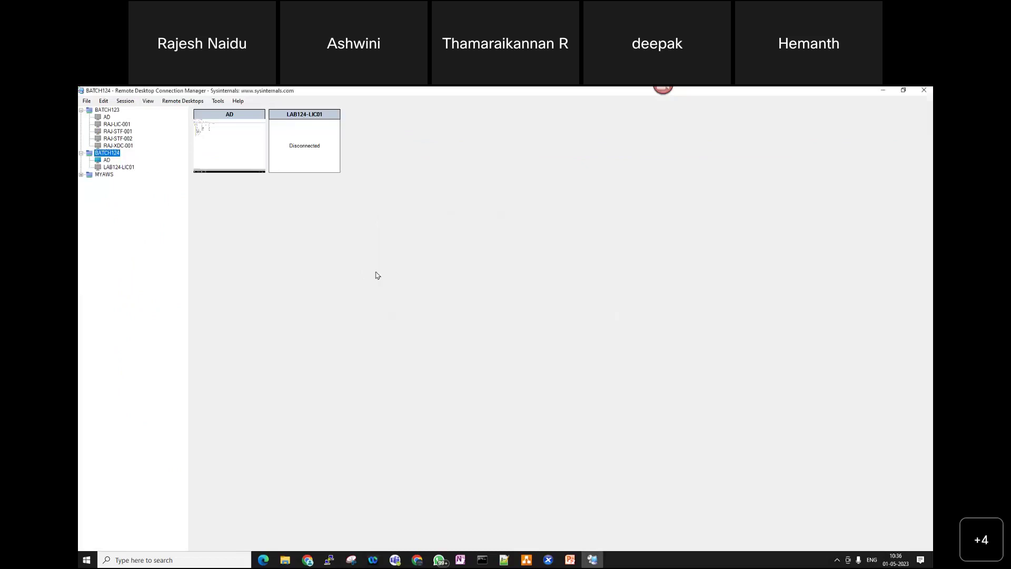
- Save the file and connect to LAB124-LIC01 using the saved ctn.com admin profile
{"action": "left_click", "coordinate": [88, 102]}
{"action": "left_click", "coordinate": [108, 134]}
{"action": "left_click", "coordinate": [121, 166]}
{"action": "right_click", "coordinate": [120, 167]}
{"action": "left_click", "coordinate": [165, 181]}
{"action": "left_click", "coordinate": [205, 128]}
{"action": "left_click", "coordinate": [194, 146]}
{"action": "left_click", "coordinate": [261, 273]}
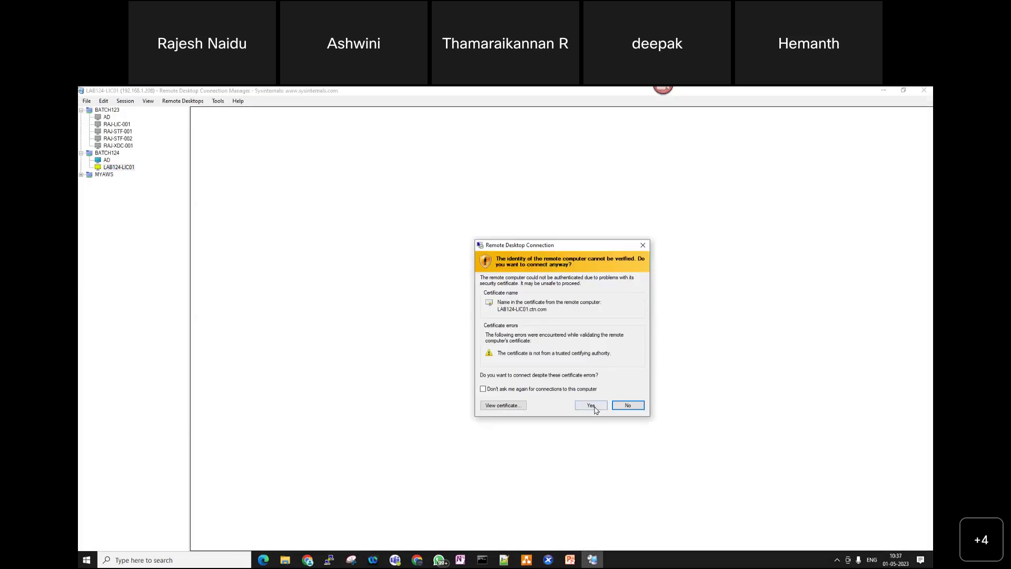
{"action": "left_click", "coordinate": [590, 405]}
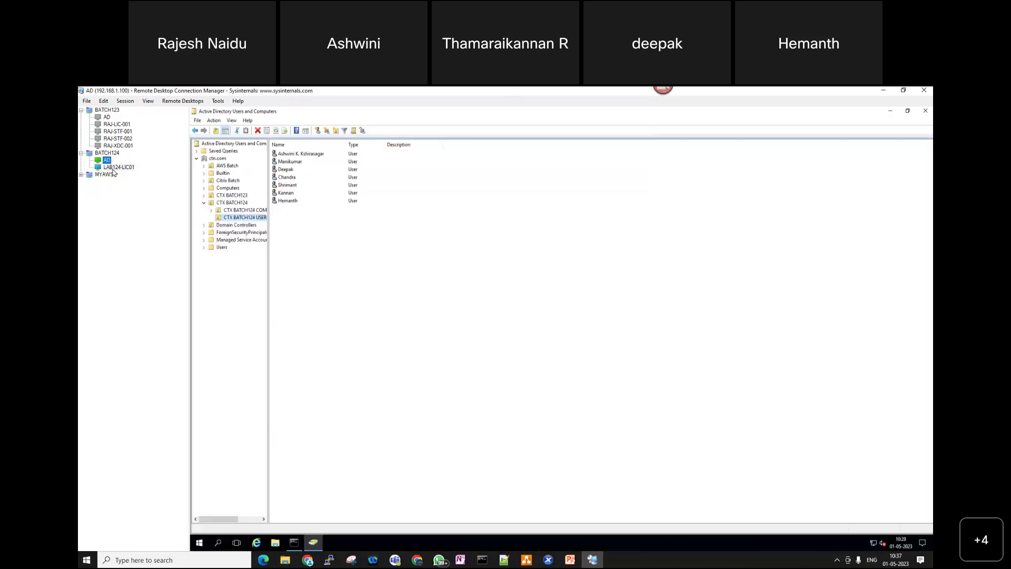
- Select LAB124-LIC01 in the tree to view its License Administration Console session
{"action": "left_click", "coordinate": [106, 165]}
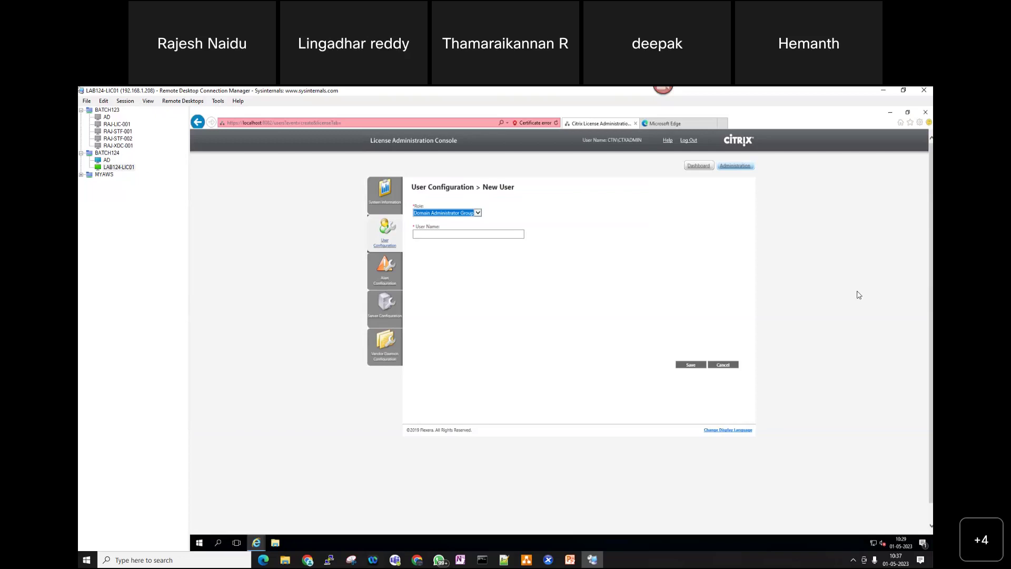
- Close Windows Settings and set the new user's role to Domain Administrator Group
{"action": "key", "text": "super+i"}
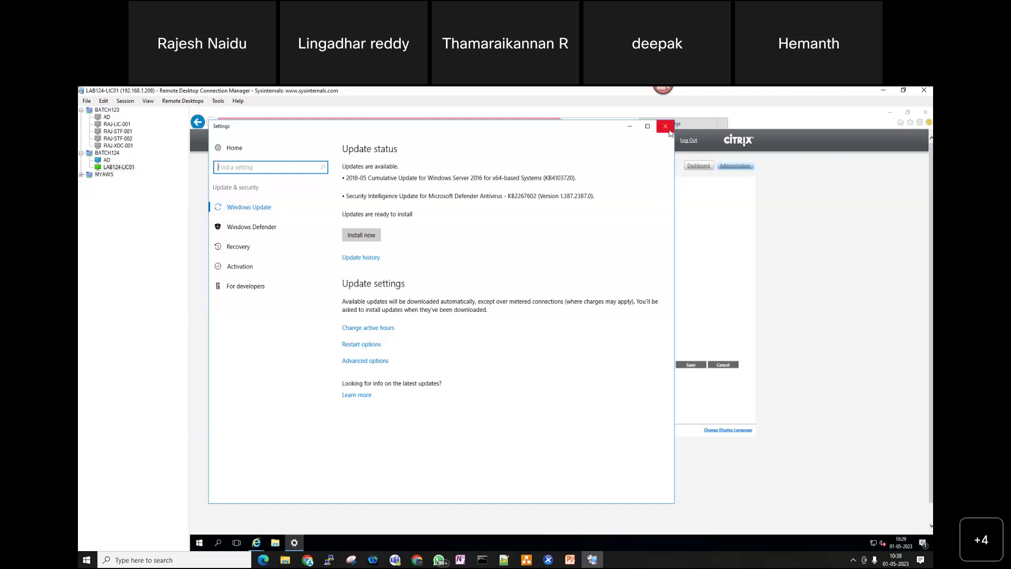
{"action": "left_click", "coordinate": [666, 126]}
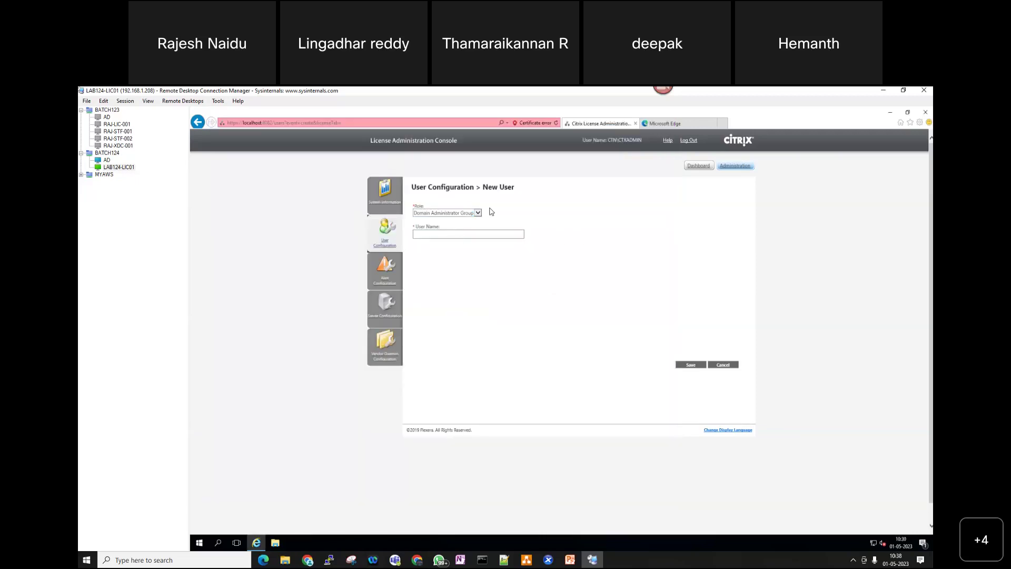
{"action": "left_click", "coordinate": [478, 213]}
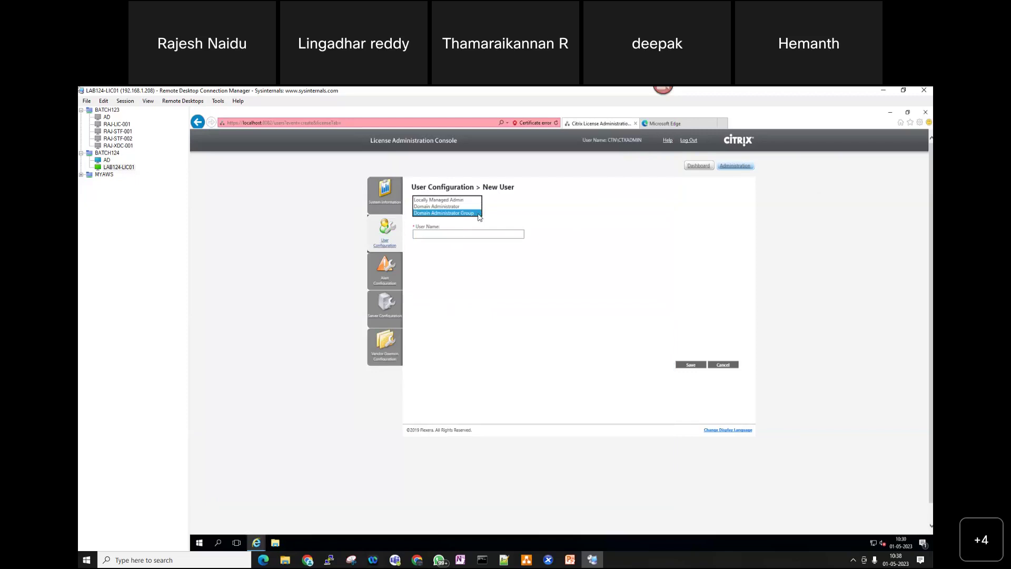
{"action": "left_click", "coordinate": [454, 213]}
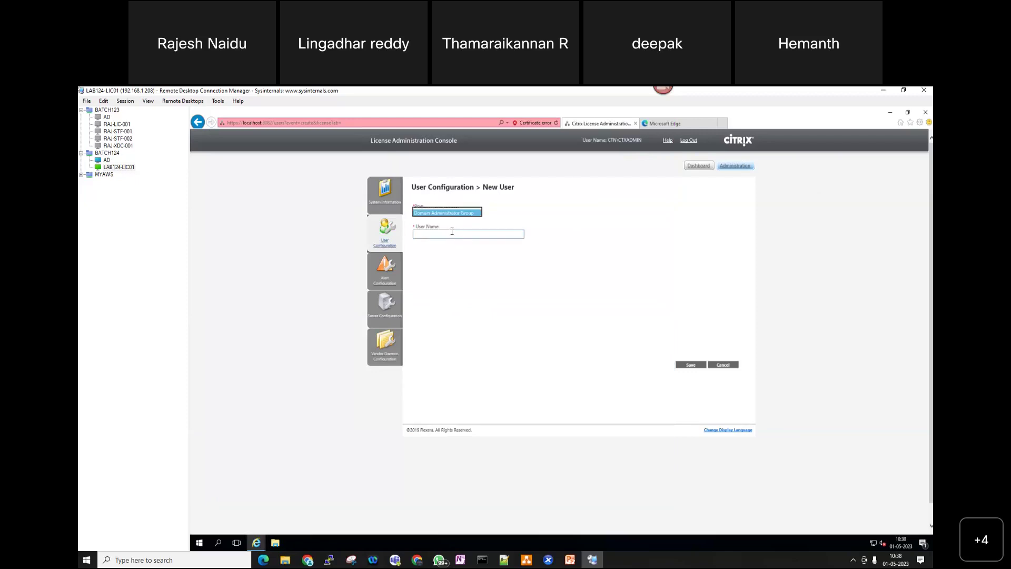
- Check the group name in Active Directory, then enter CTX BATCH124 USERS as the User Name
{"action": "left_click", "coordinate": [449, 234]}
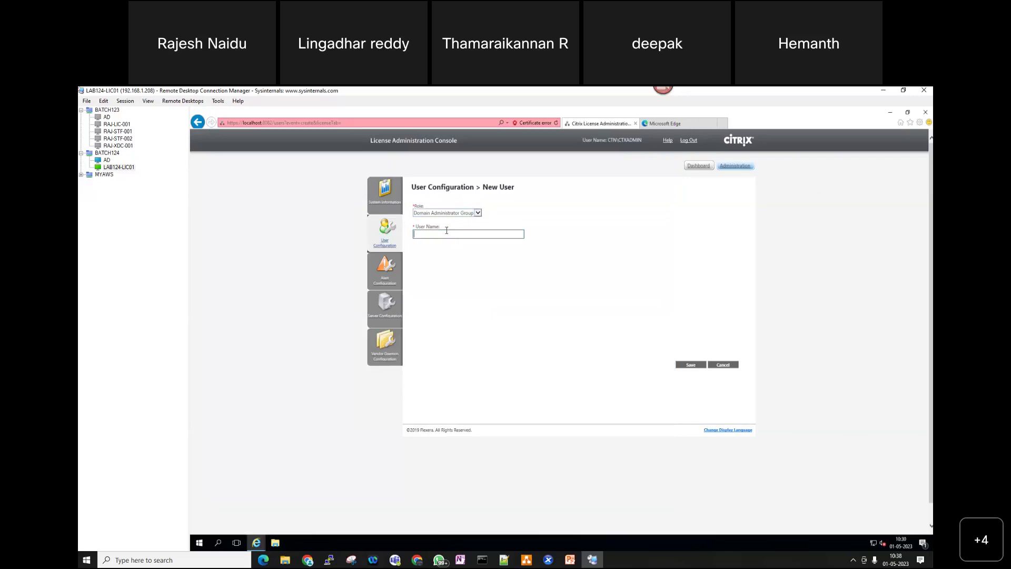
{"action": "left_click", "coordinate": [107, 160]}
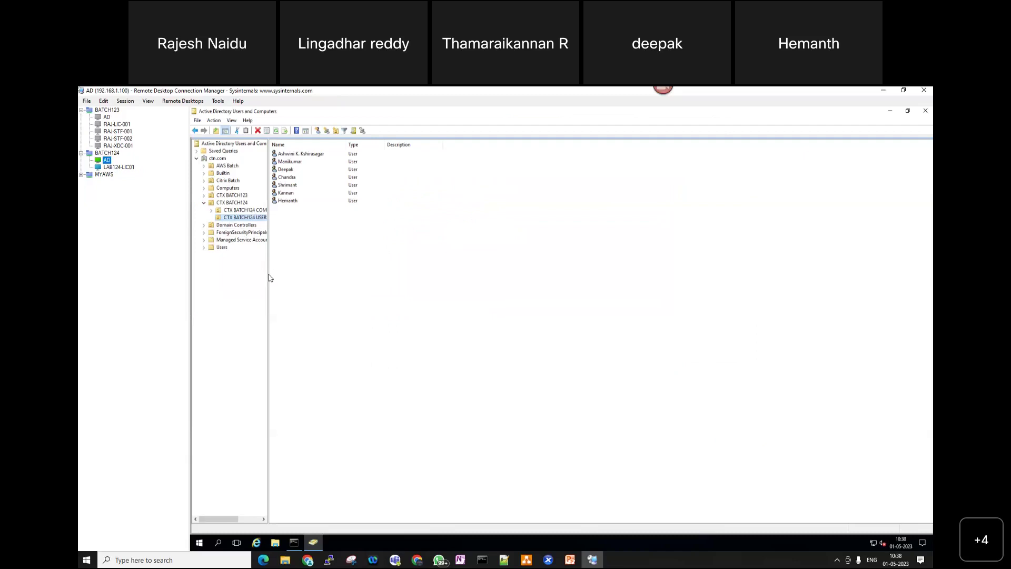
{"action": "left_click_drag", "start_coordinate": [269, 267], "coordinate": [299, 268]}
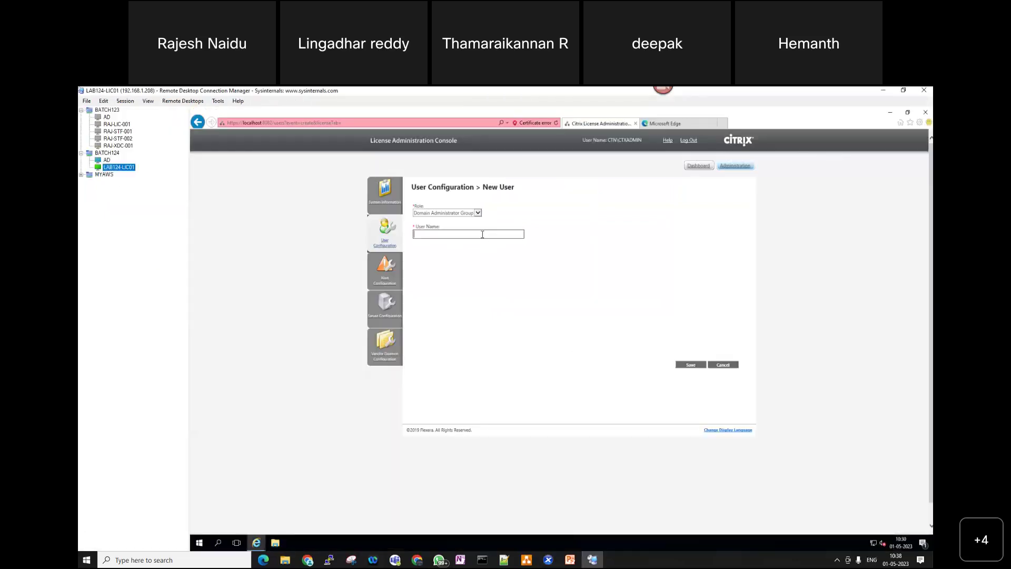
{"action": "left_click", "coordinate": [482, 234]}
{"action": "type", "text": "CTX BATCH124 USERS"}
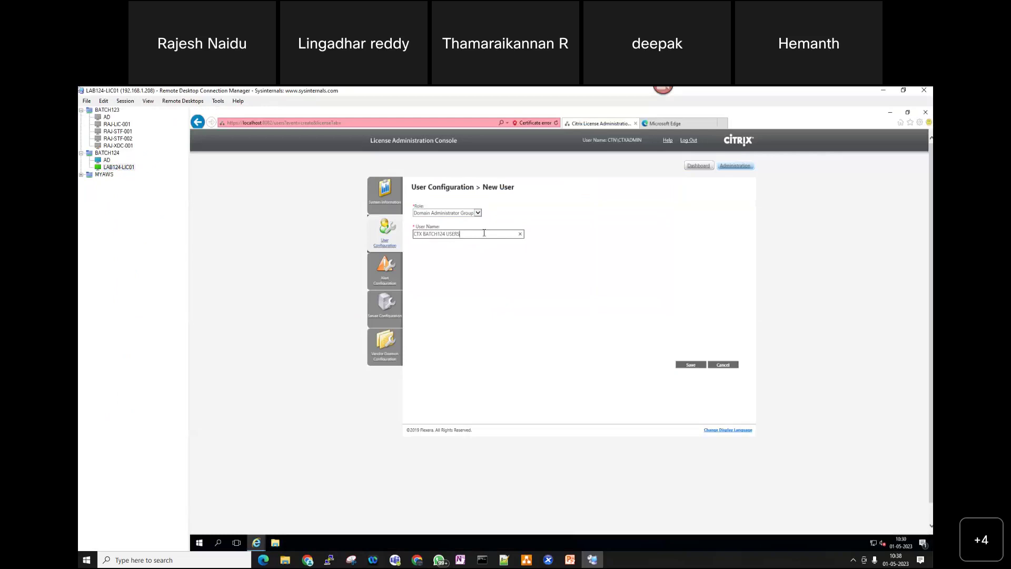
- Save the user, dismiss the syntax error, and resubmit it as CTN\CTX BATCH124 USERS
{"action": "left_click", "coordinate": [692, 366]}
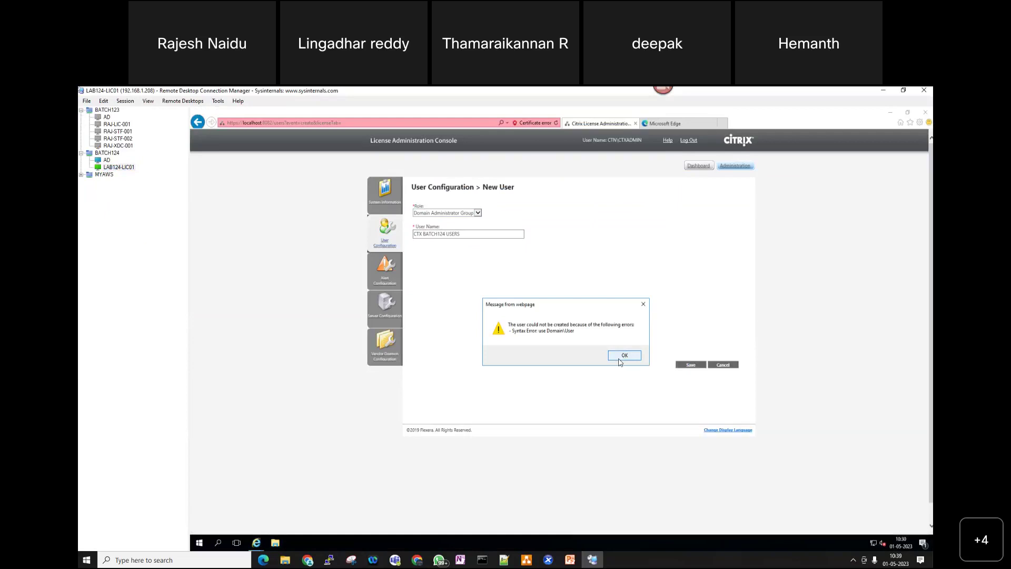
{"action": "left_click", "coordinate": [625, 355]}
{"action": "left_click", "coordinate": [485, 235]}
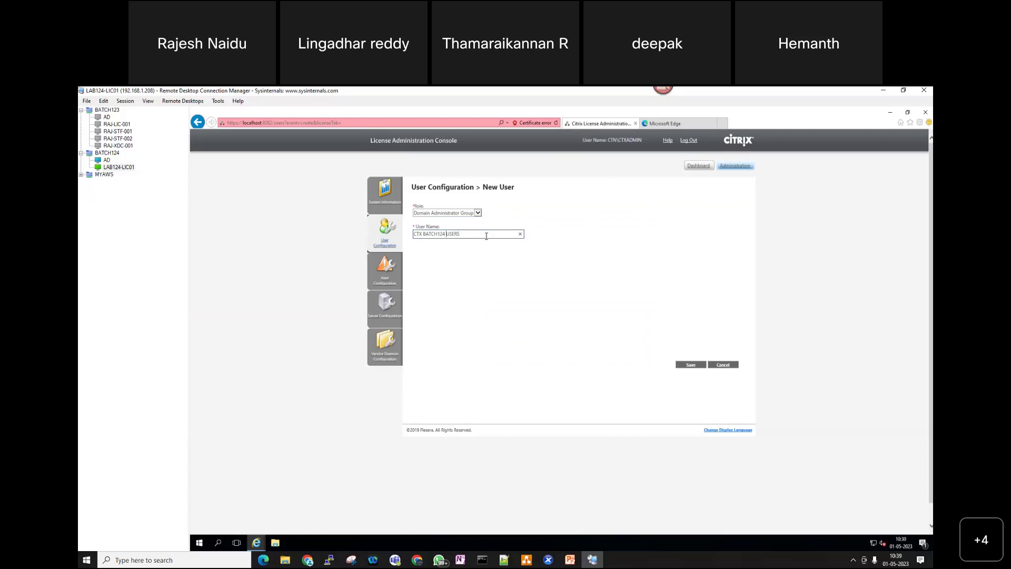
{"action": "type", "text": "CTN\\"}
{"action": "left_click", "coordinate": [685, 366]}
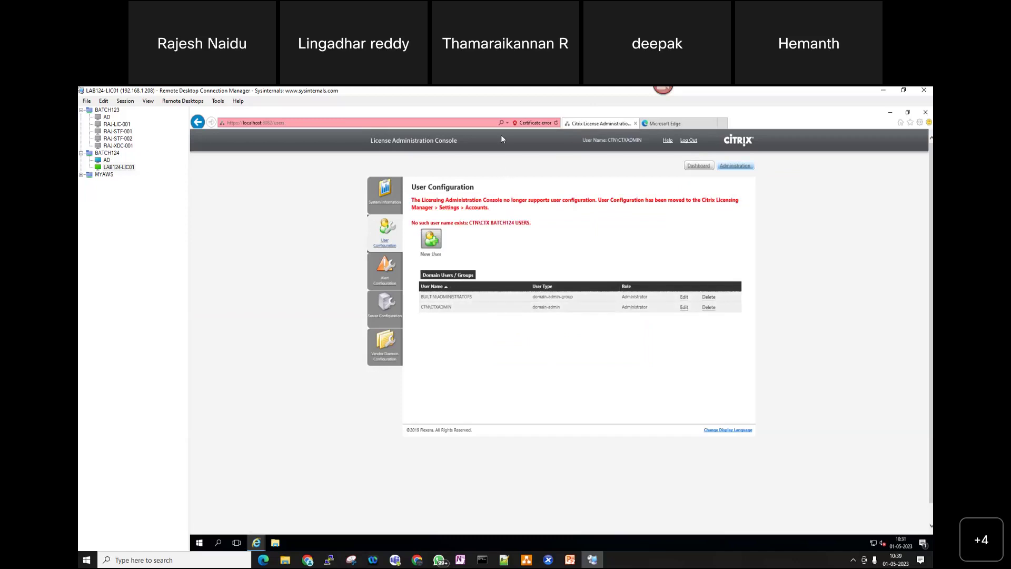
- Reload User Configuration, reselect Domain Administrator Group as the role, then go to the AD session
{"action": "left_click", "coordinate": [555, 123]}
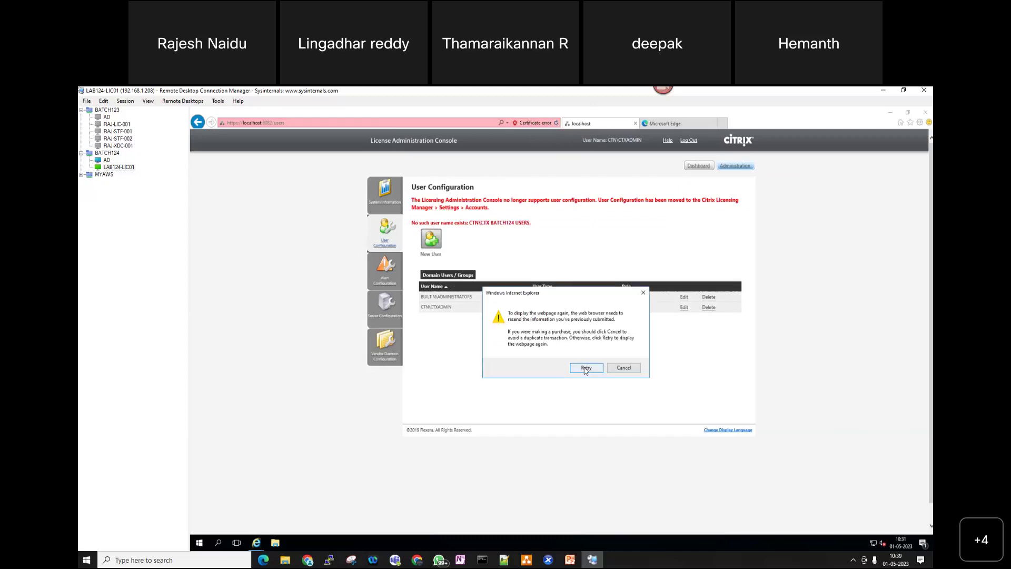
{"action": "left_click", "coordinate": [586, 368]}
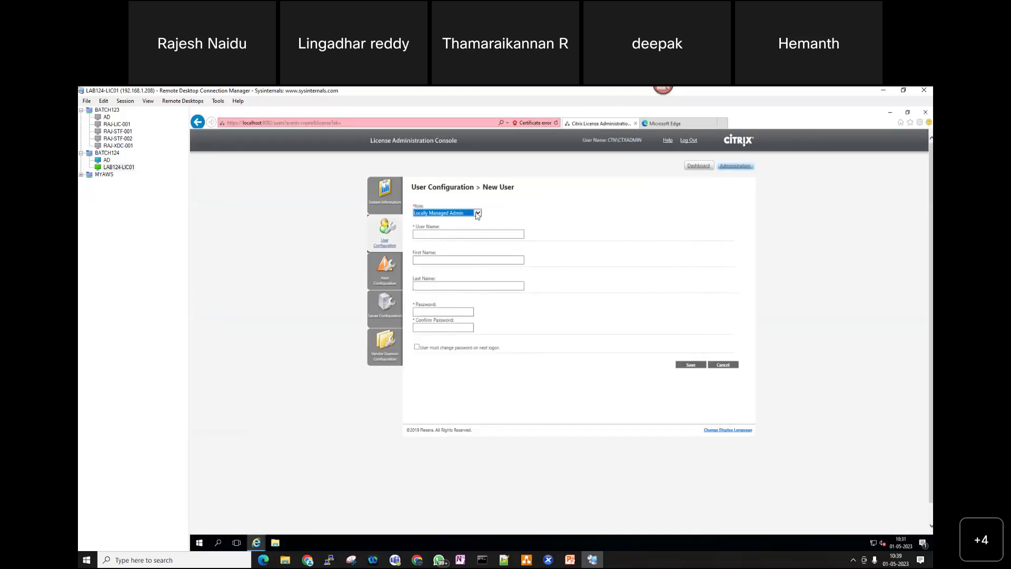
{"action": "left_click", "coordinate": [477, 214]}
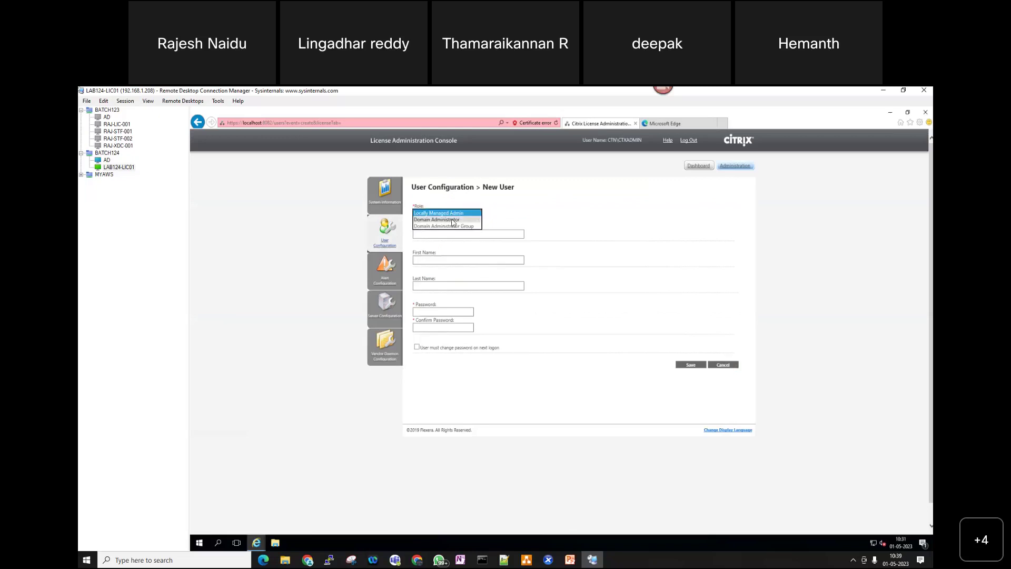
{"action": "left_click", "coordinate": [451, 220]}
{"action": "left_click", "coordinate": [477, 214]}
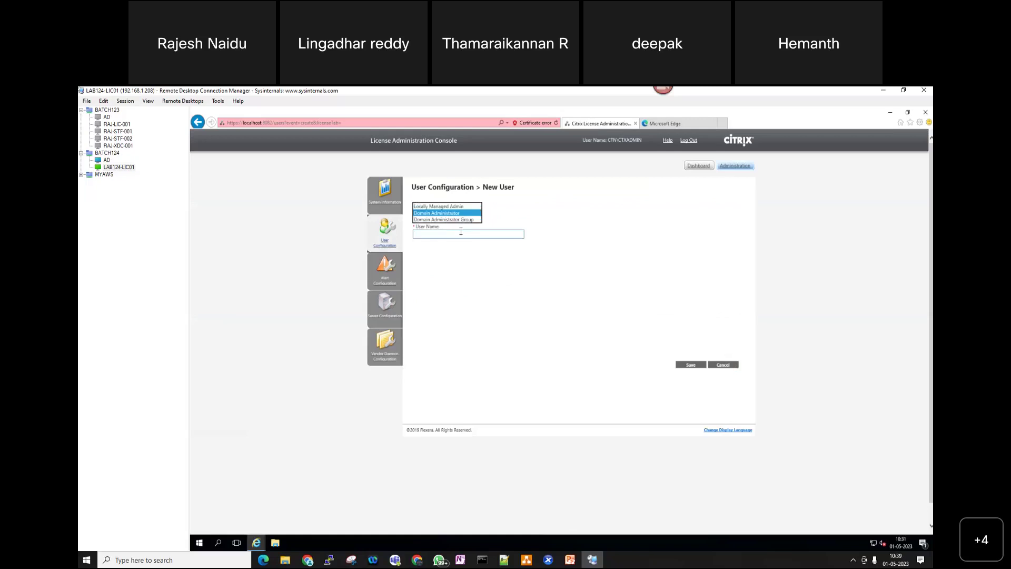
{"action": "left_click", "coordinate": [460, 220]}
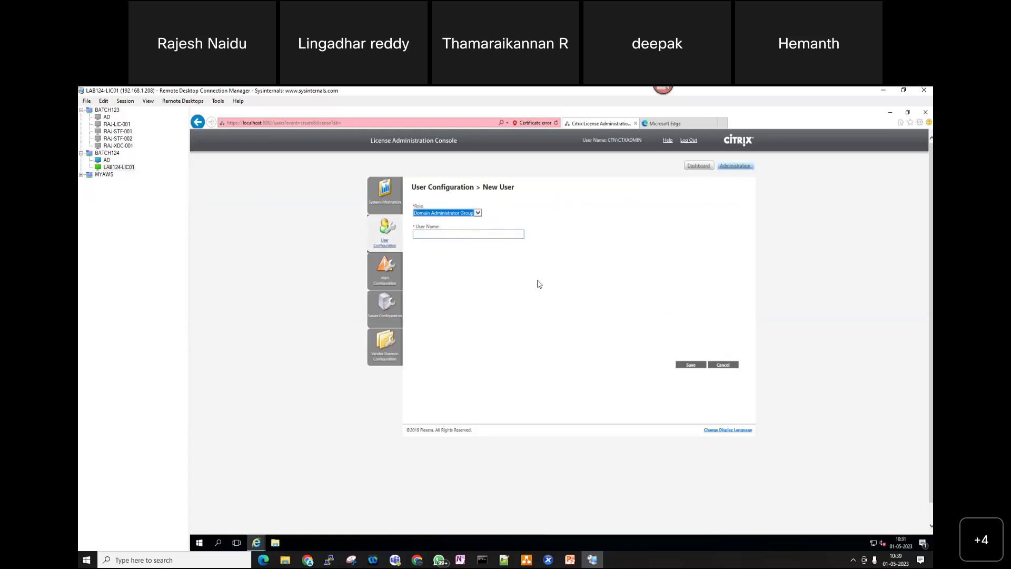
{"action": "left_click", "coordinate": [441, 234]}
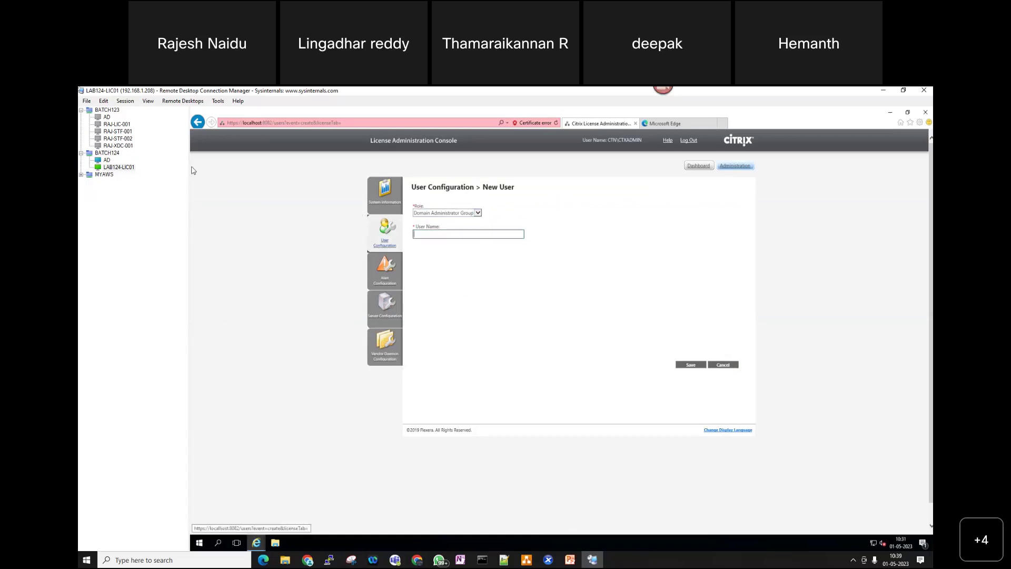
{"action": "left_click", "coordinate": [107, 160]}
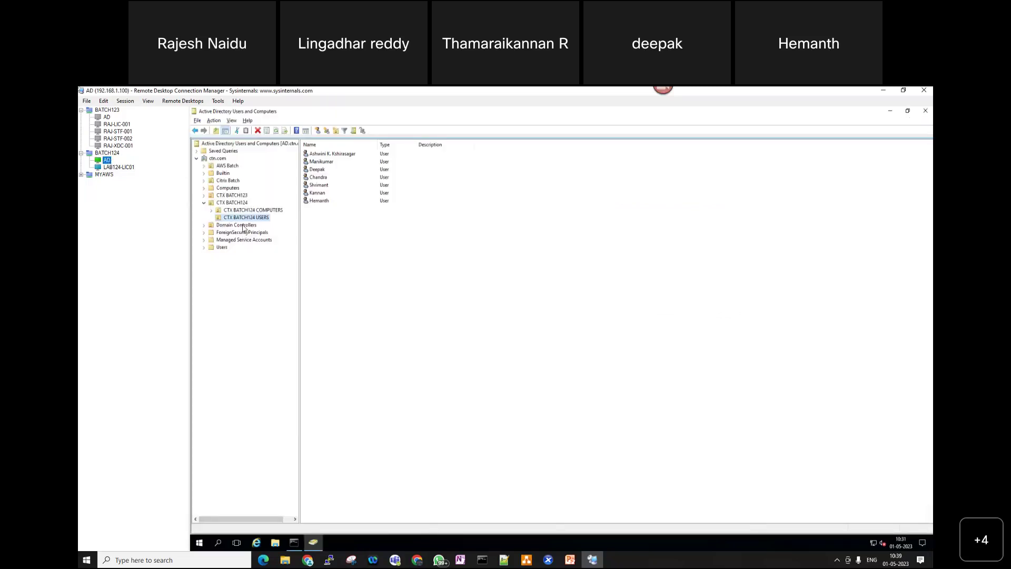
- Copy the CTX BATCH124 USERS name from its AD group properties and return to the User Name field
{"action": "right_click", "coordinate": [246, 216]}
{"action": "left_click", "coordinate": [282, 333]}
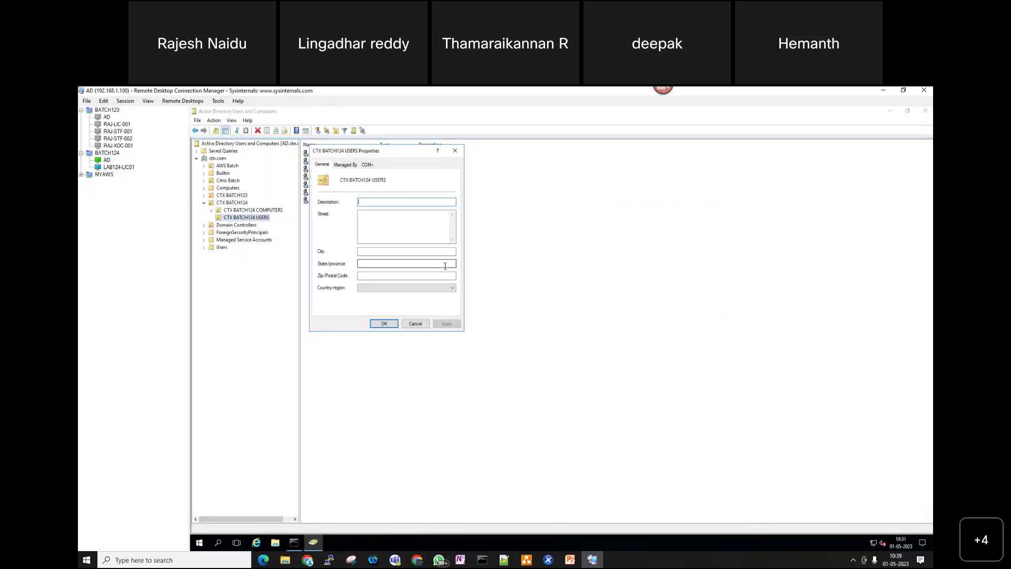
{"action": "left_click_drag", "start_coordinate": [389, 180], "coordinate": [340, 180]}
{"action": "key", "text": "ctrl+c"}
{"action": "left_click", "coordinate": [119, 167]}
{"action": "left_click", "coordinate": [436, 236]}
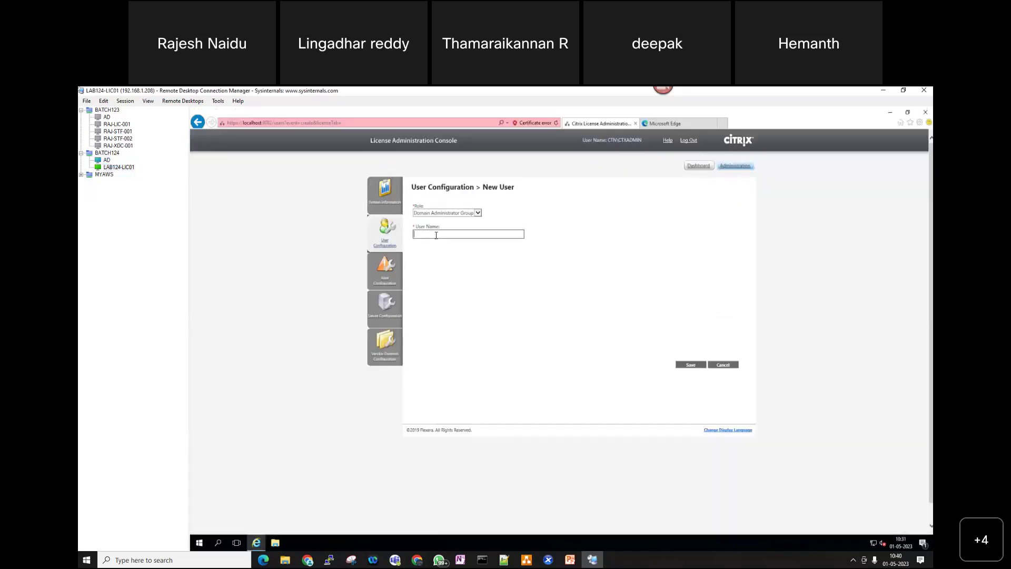
- Paste the group name, submit it as CTN.COM\CTX BATCH124 USERS, and review the no-such-user error
{"action": "key", "text": "ctrl+v"}
{"action": "type", "text": "CTN\\.COM\\"}
{"action": "left_click", "coordinate": [691, 364]}
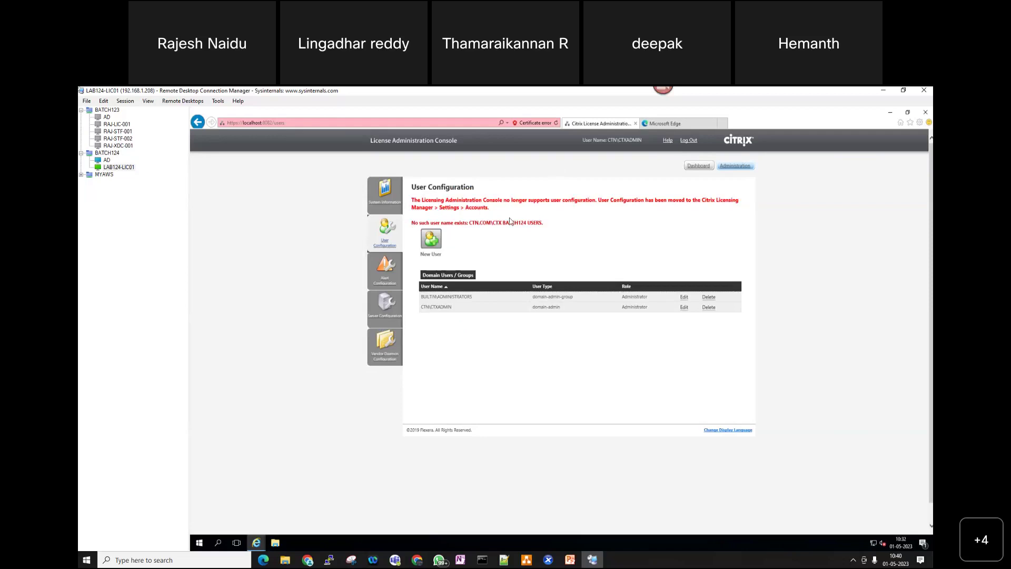
{"action": "triple_click", "coordinate": [415, 201]}
{"action": "left_click", "coordinate": [201, 543]}
{"action": "left_click", "coordinate": [617, 144]}
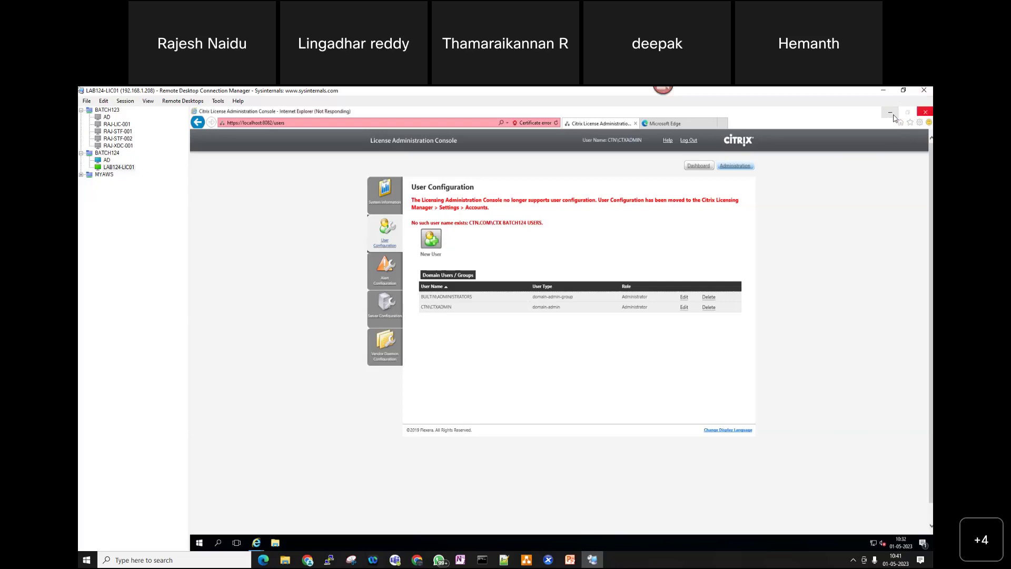
- Return to the LAB124-LIC01 session and decline storing the password in the browser
{"action": "left_click", "coordinate": [106, 160]}
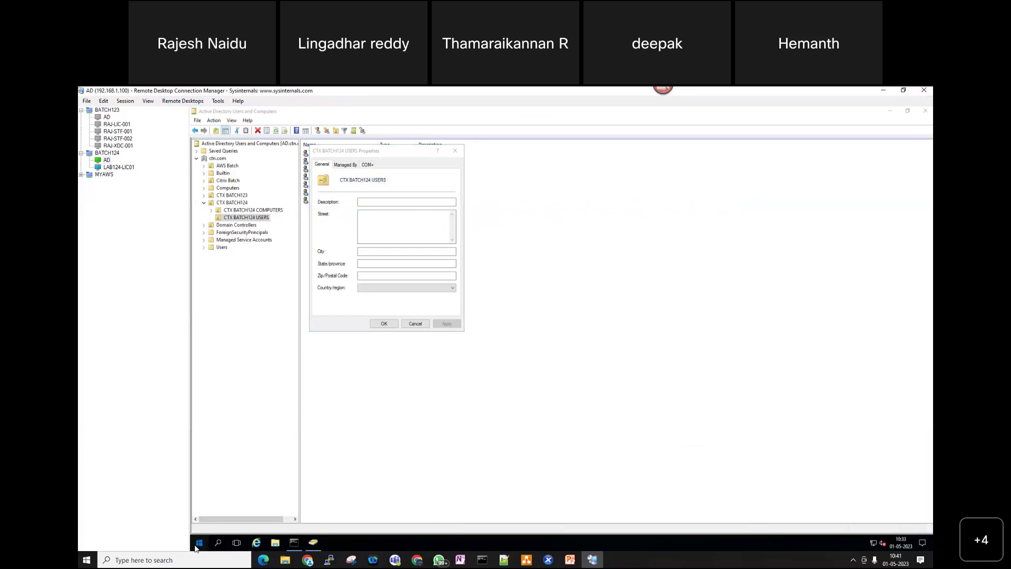
{"action": "left_click", "coordinate": [199, 543]}
{"action": "left_click", "coordinate": [124, 169]}
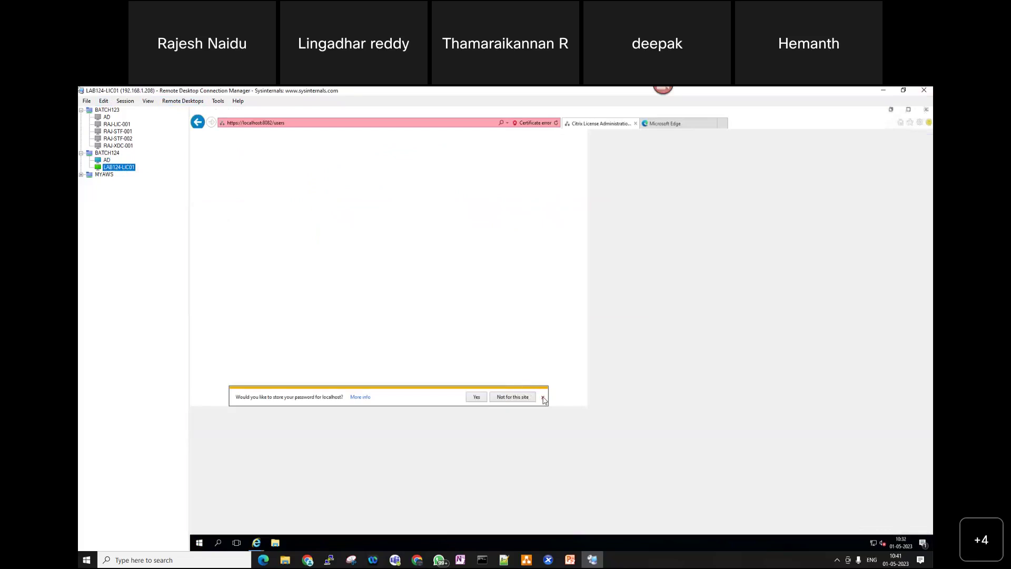
{"action": "left_click", "coordinate": [543, 399]}
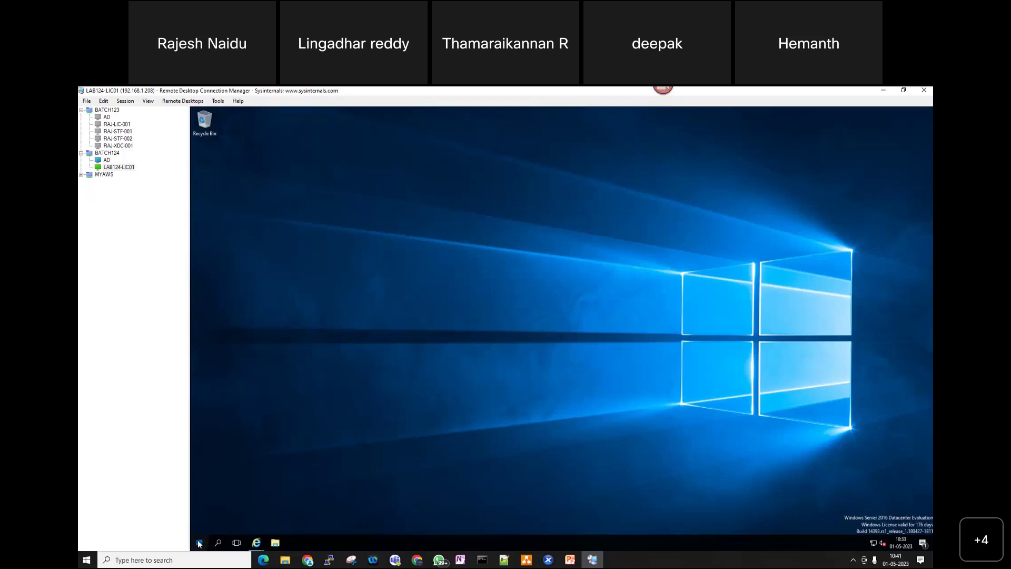
- Open the Citrix program group in LAB124-LIC01's Start menu to launch Citrix Licensing Manager
{"action": "left_click", "coordinate": [198, 542]}
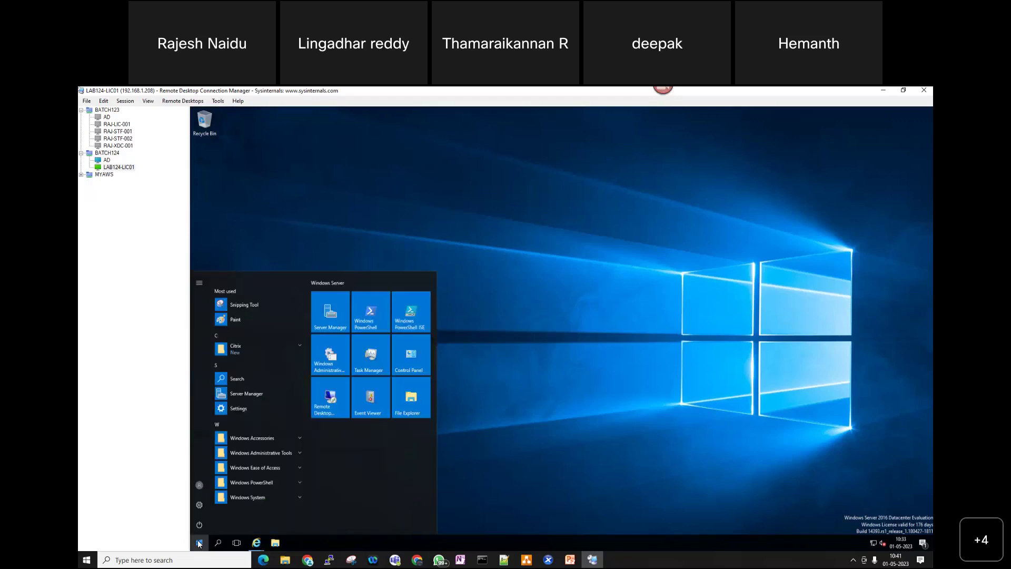
{"action": "left_click", "coordinate": [248, 349]}
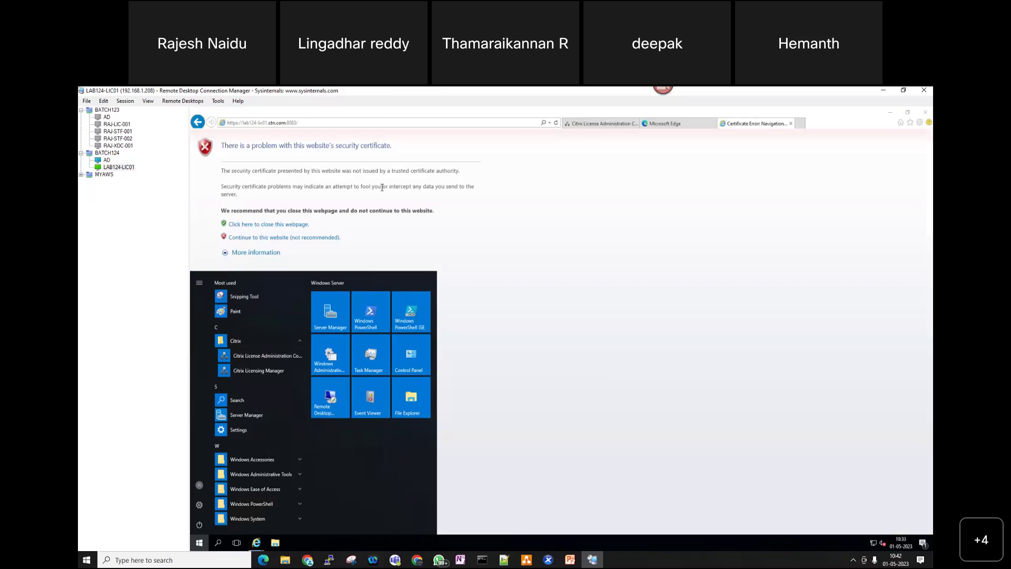
- Continue past the certificate warning for lab124-lic01.ctn.com
{"action": "left_click", "coordinate": [293, 238]}
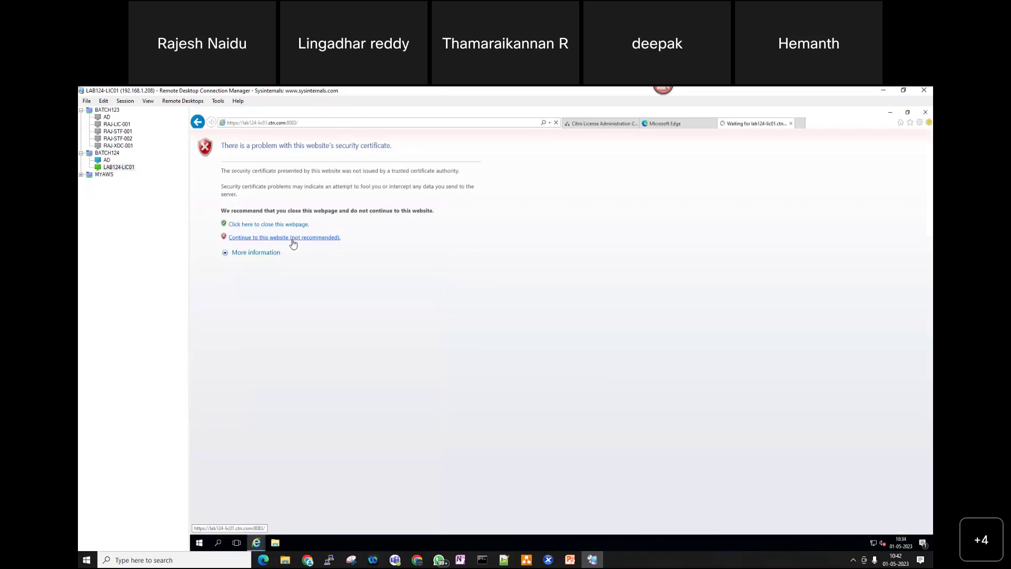
{"action": "left_click", "coordinate": [294, 238]}
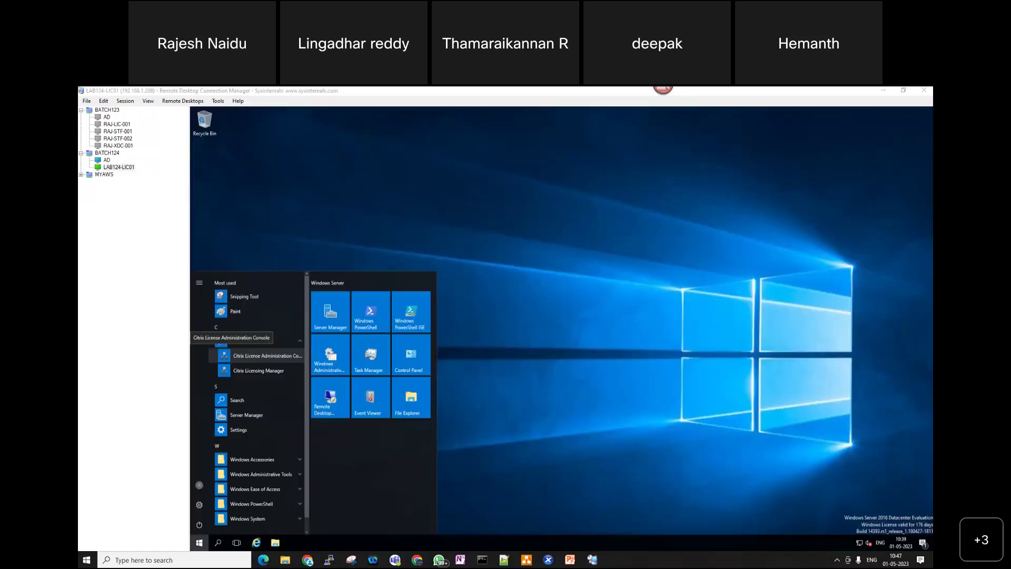
- Launch Citrix Licensing Manager, view and minimize pending Windows updates, and continue past the certificate warning
{"action": "left_click", "coordinate": [258, 372]}
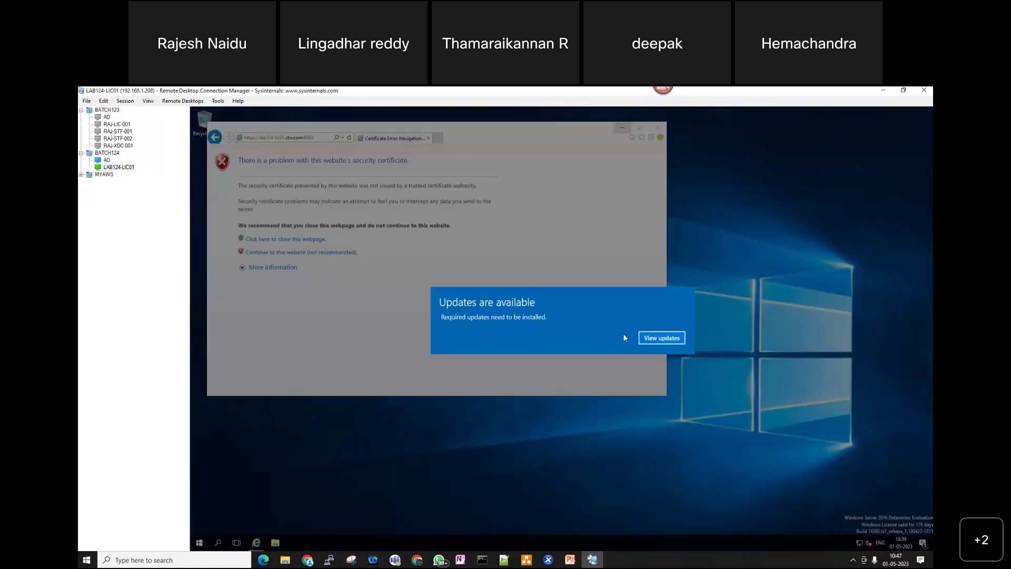
{"action": "left_click", "coordinate": [656, 342]}
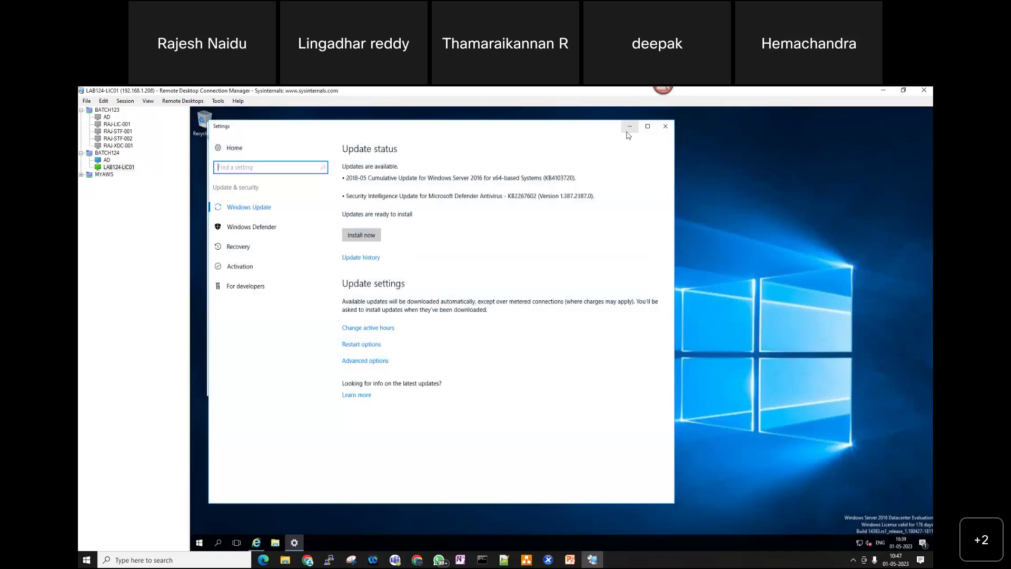
{"action": "left_click", "coordinate": [628, 128]}
{"action": "left_click", "coordinate": [326, 253]}
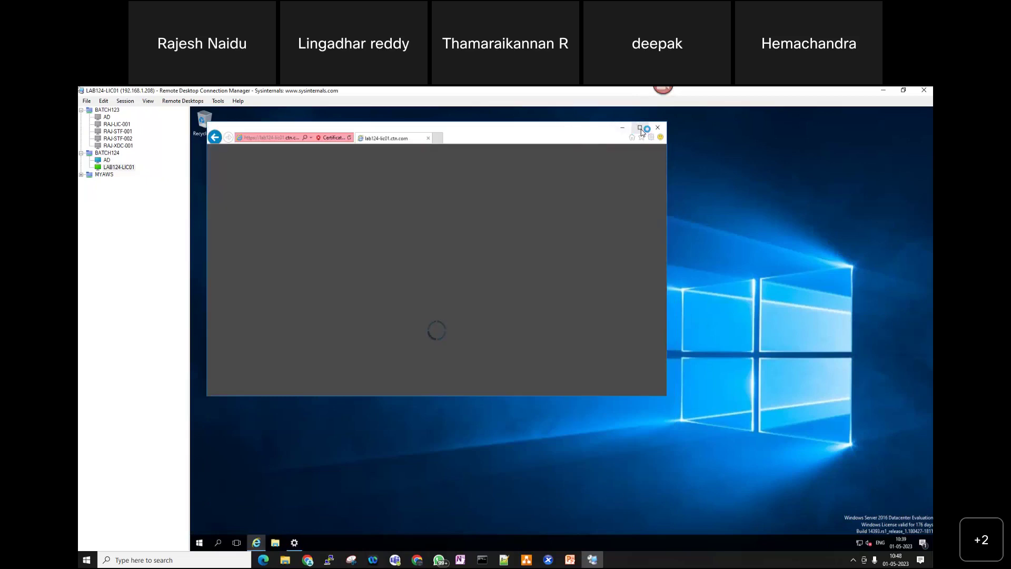
- Maximize Internet Explorer, launch Citrix License Administration Console, and continue past the localhost certificate warning
{"action": "left_click", "coordinate": [641, 129]}
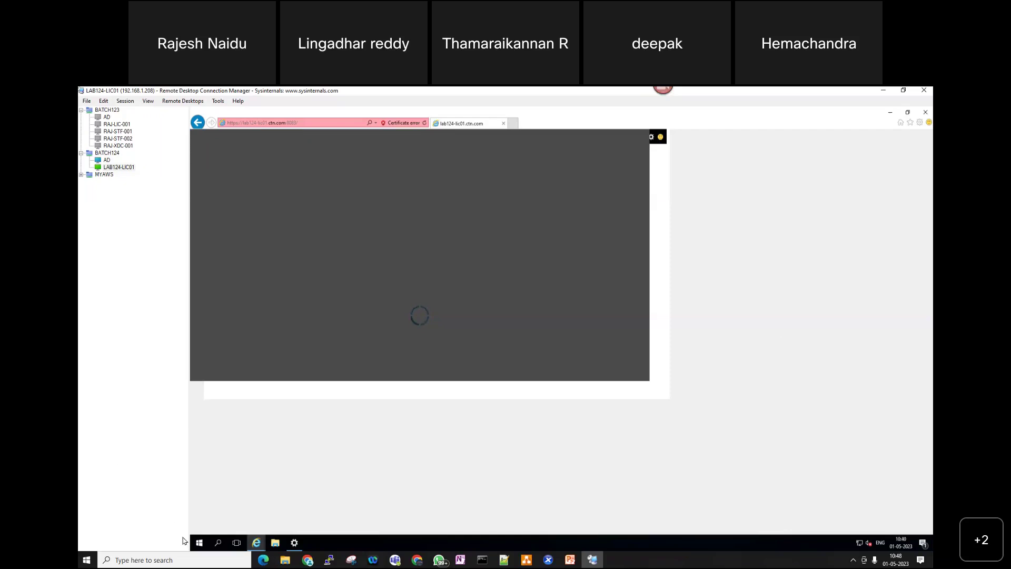
{"action": "left_click", "coordinate": [198, 542]}
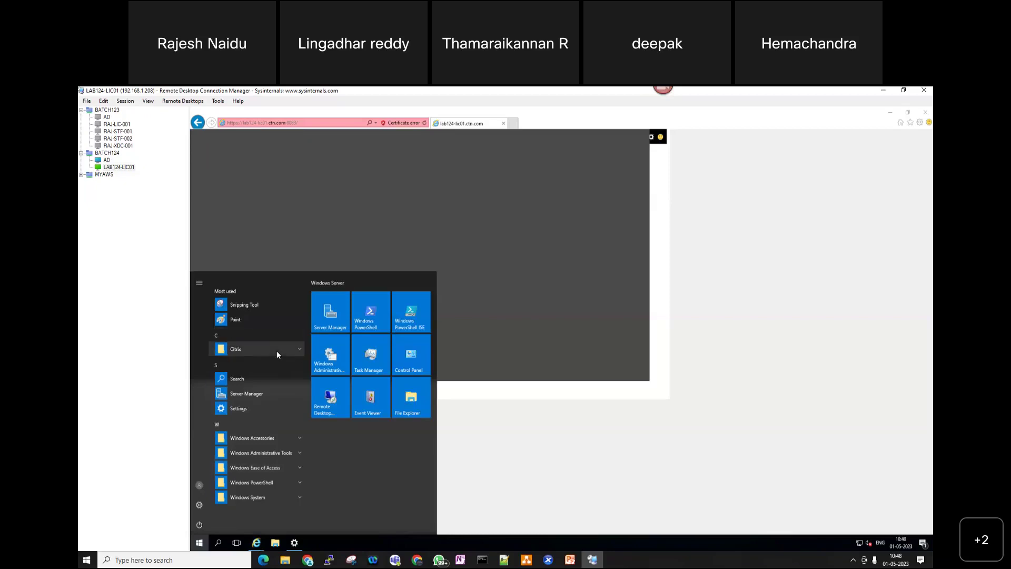
{"action": "left_click", "coordinate": [276, 351]}
{"action": "left_click", "coordinate": [282, 359]}
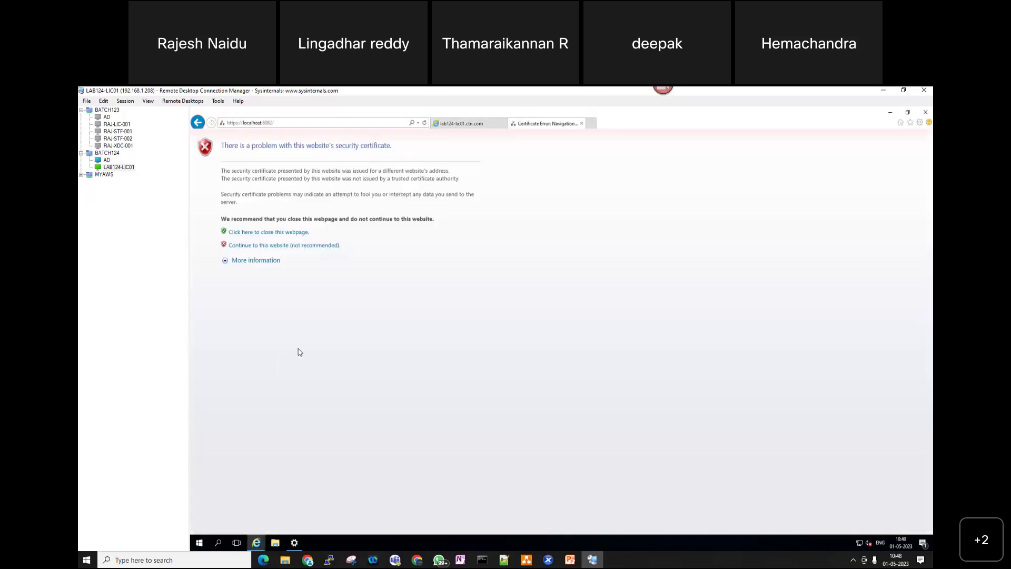
{"action": "left_click", "coordinate": [289, 245]}
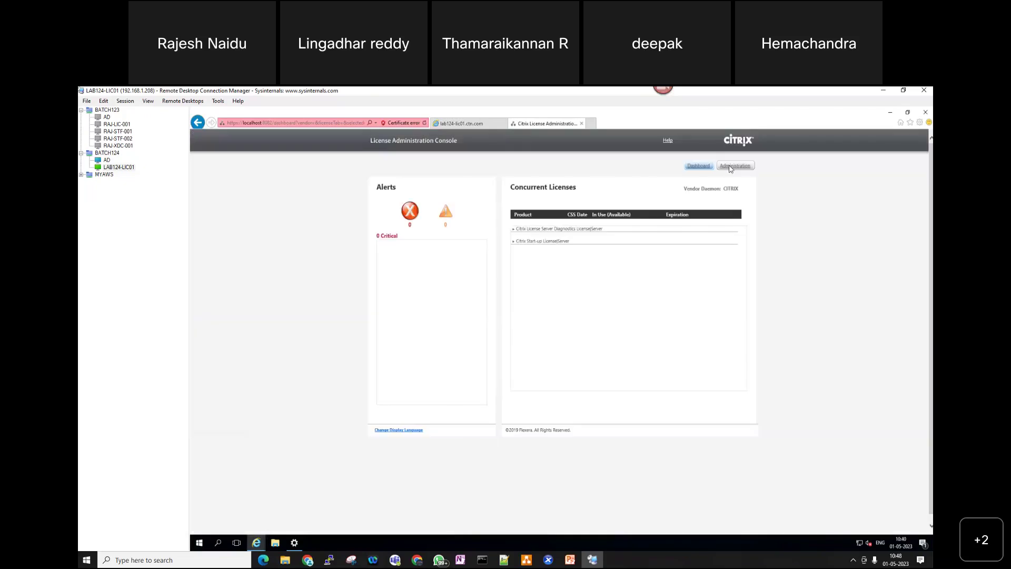
- Log into Administration with the domain admin account and password, then go to Alert Configuration
{"action": "left_click", "coordinate": [731, 169]}
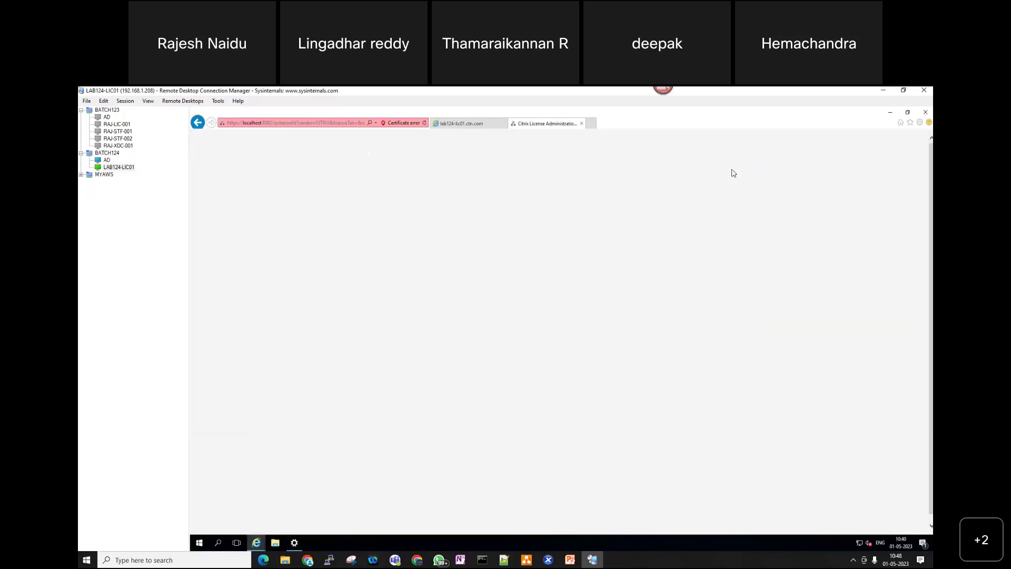
{"action": "type", "text": "ctn\\"}
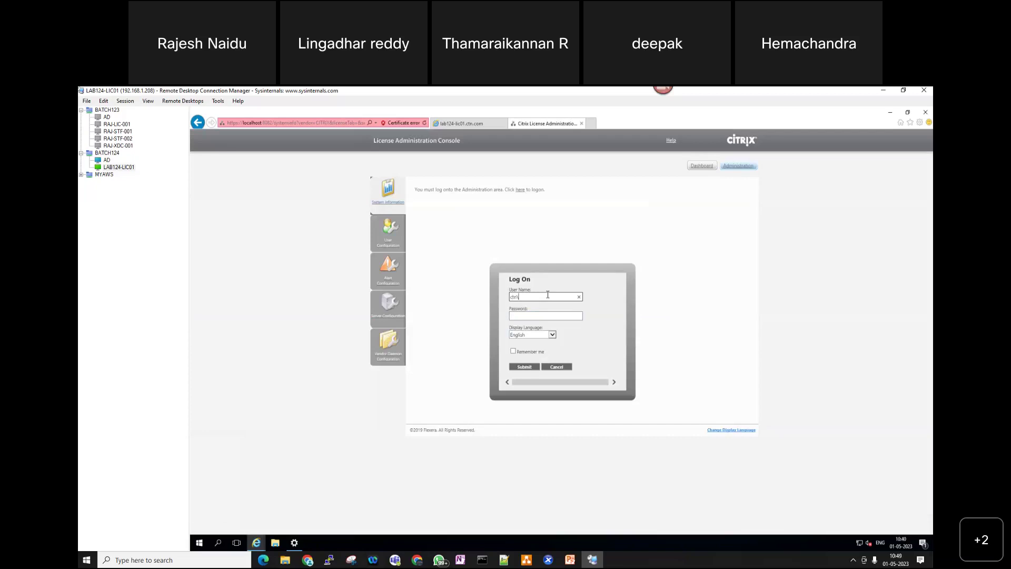
{"action": "type", "text": "ctxadmin"}
{"action": "key", "text": "Tab"}
{"action": "type", "text": "••••••"}
{"action": "key", "text": "Return"}
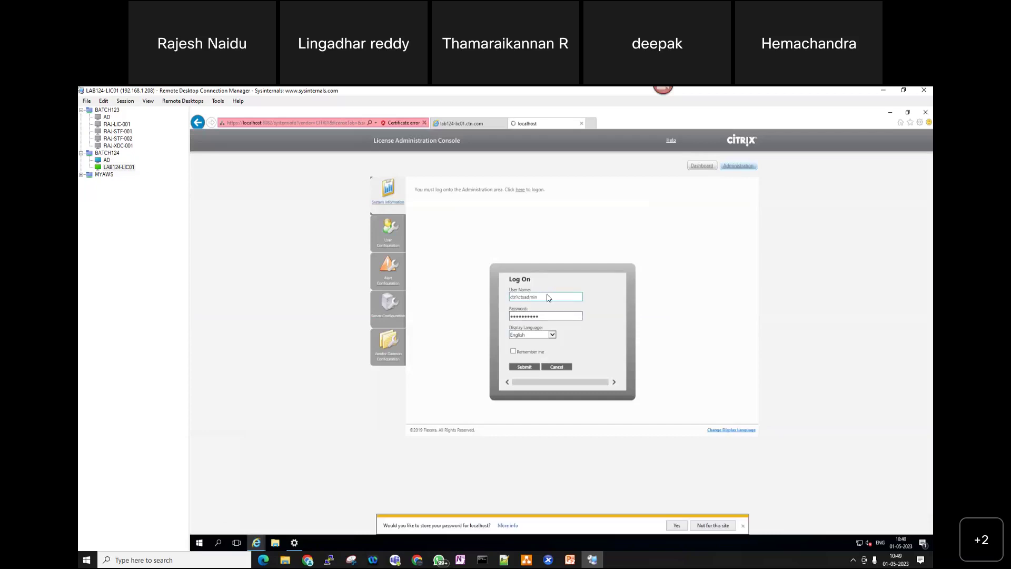
{"action": "left_click", "coordinate": [386, 264]}
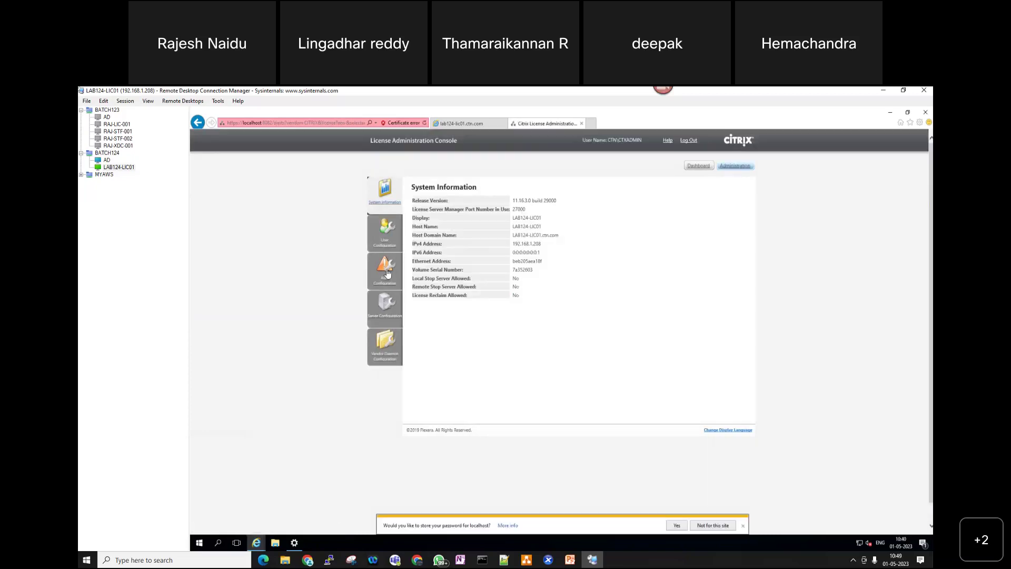
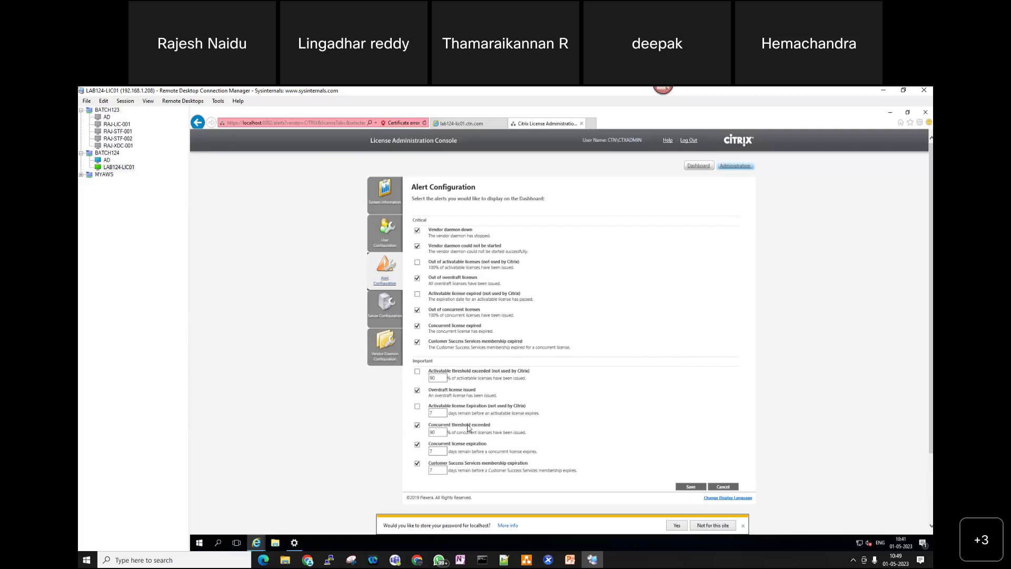
- Leave the activatable threshold of 90 and bring up the license console's Server Configuration page
{"action": "left_click", "coordinate": [441, 377]}
{"action": "mouse_move", "coordinate": [488, 559]}
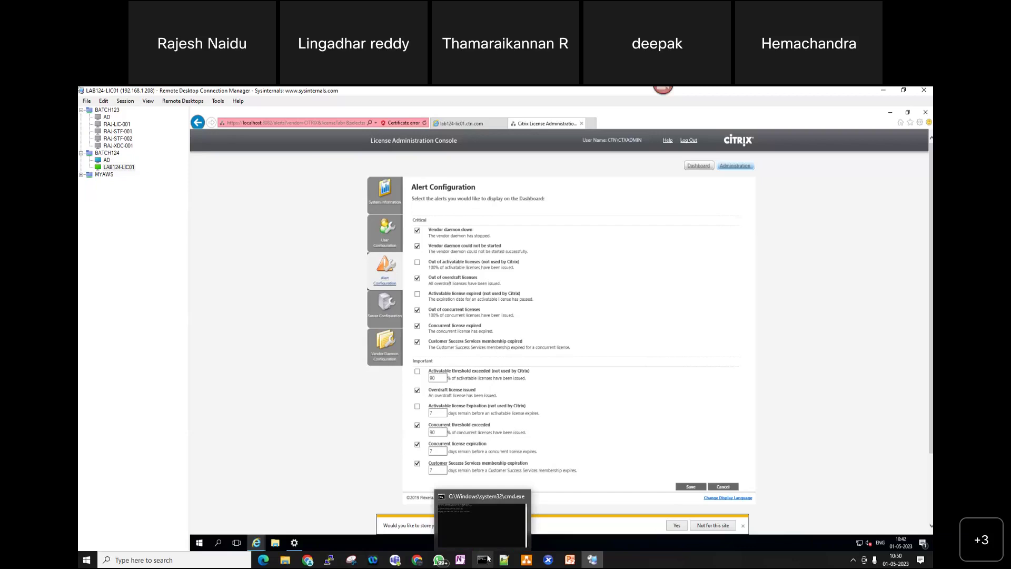
{"action": "left_click", "coordinate": [386, 306]}
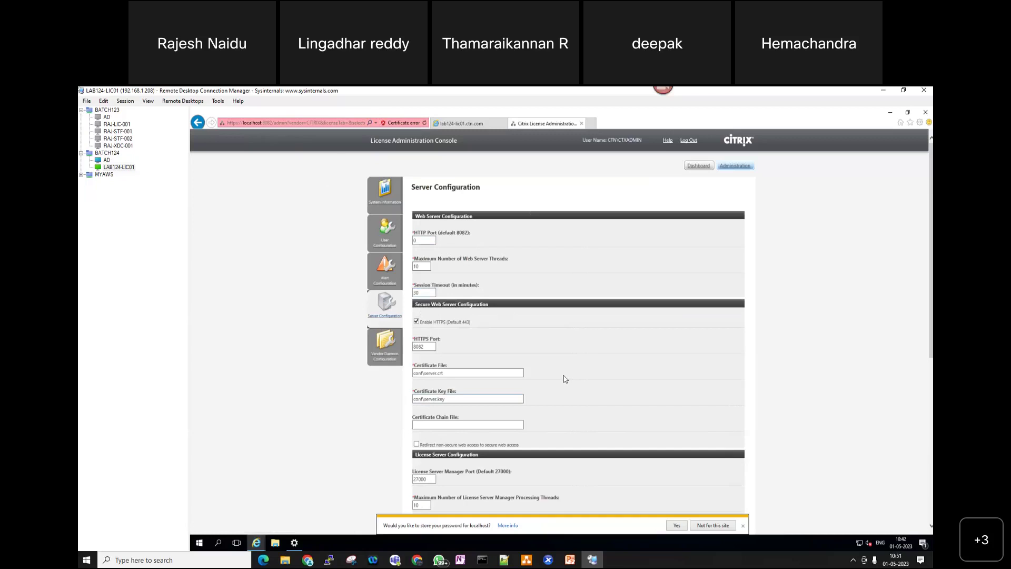
- Select the certificate and certificate key file paths, then scroll down to the Logging settings
{"action": "left_click_drag", "start_coordinate": [457, 374], "coordinate": [426, 381]}
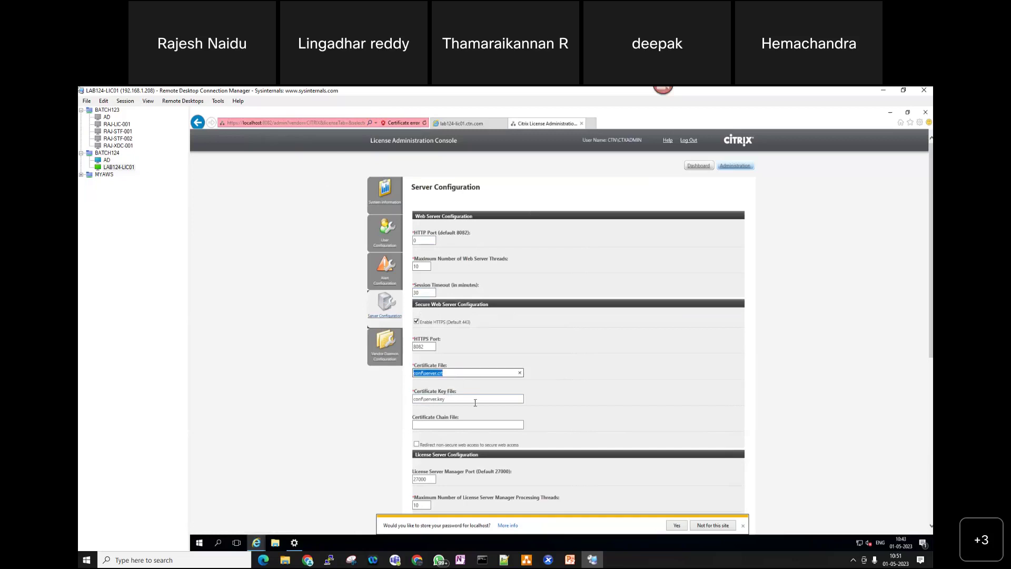
{"action": "left_click_drag", "start_coordinate": [475, 401], "coordinate": [415, 404]}
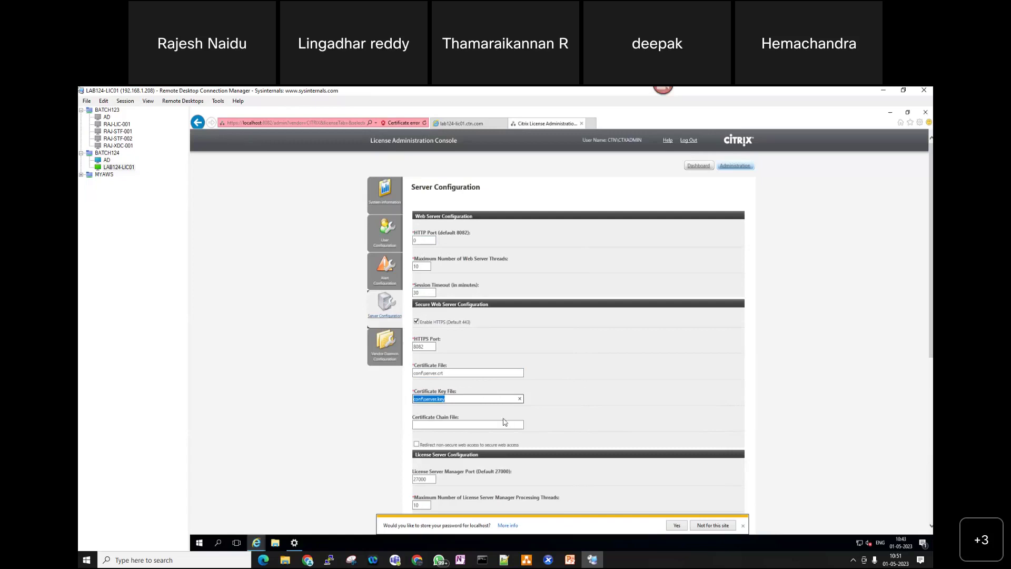
{"action": "key", "text": "alt+Tab"}
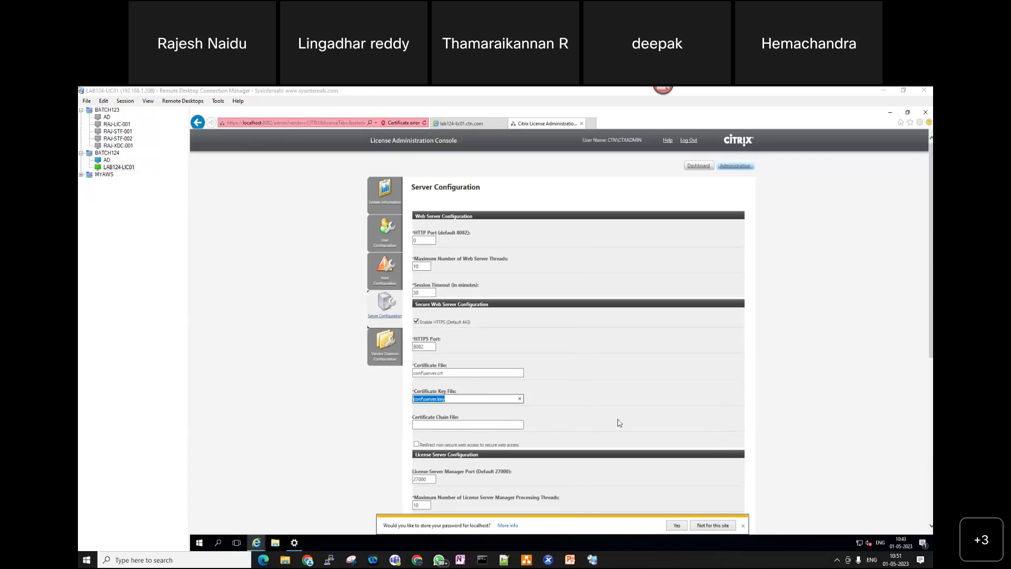
{"action": "scroll", "coordinate": [616, 422], "scroll_direction": "down", "scroll_amount": 3}
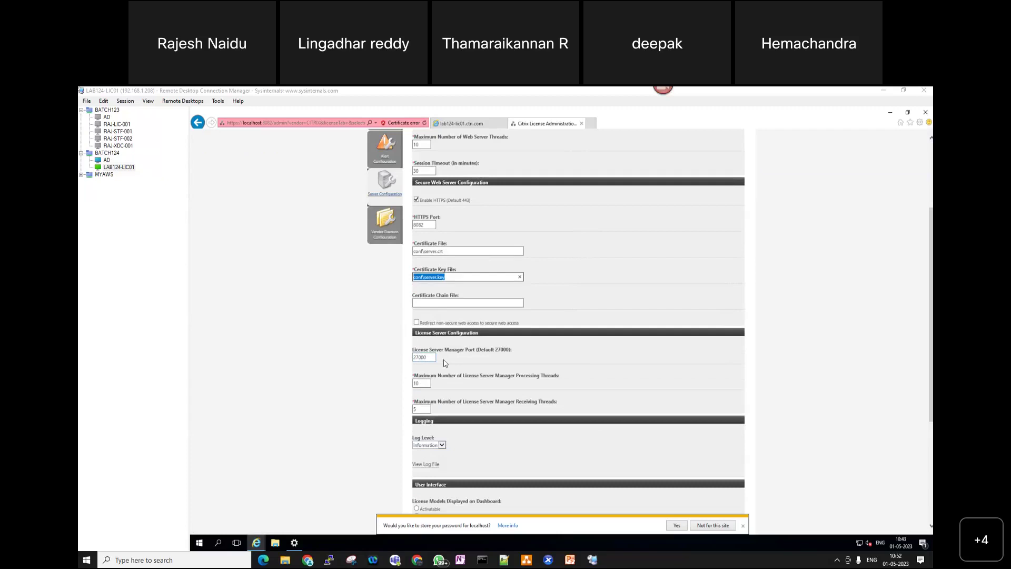
{"action": "scroll", "coordinate": [520, 357], "scroll_direction": "down", "scroll_amount": 3}
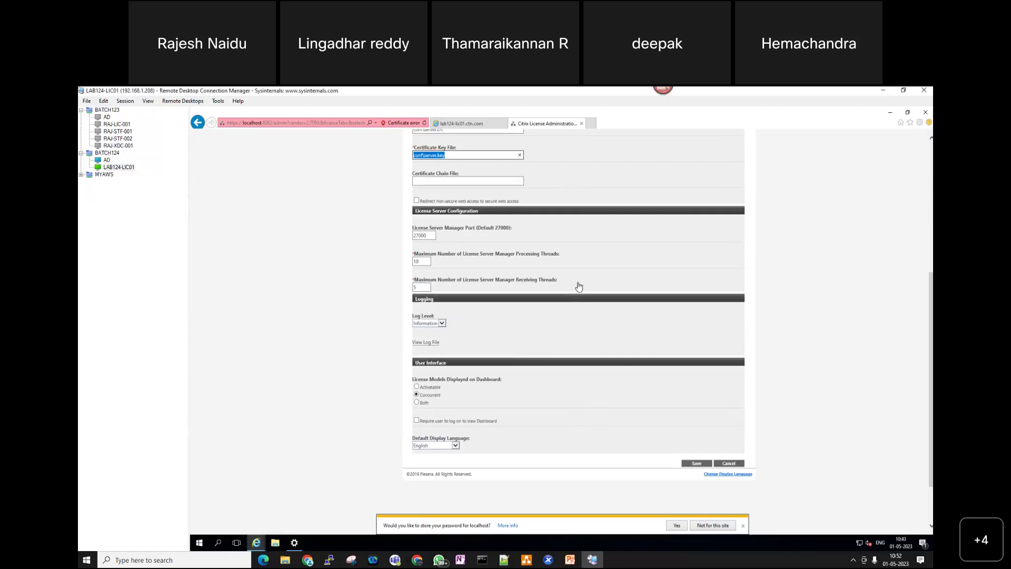
- View the empty license server log, check the Log Level options, and choose Activatable for the dashboard
{"action": "left_click", "coordinate": [419, 343]}
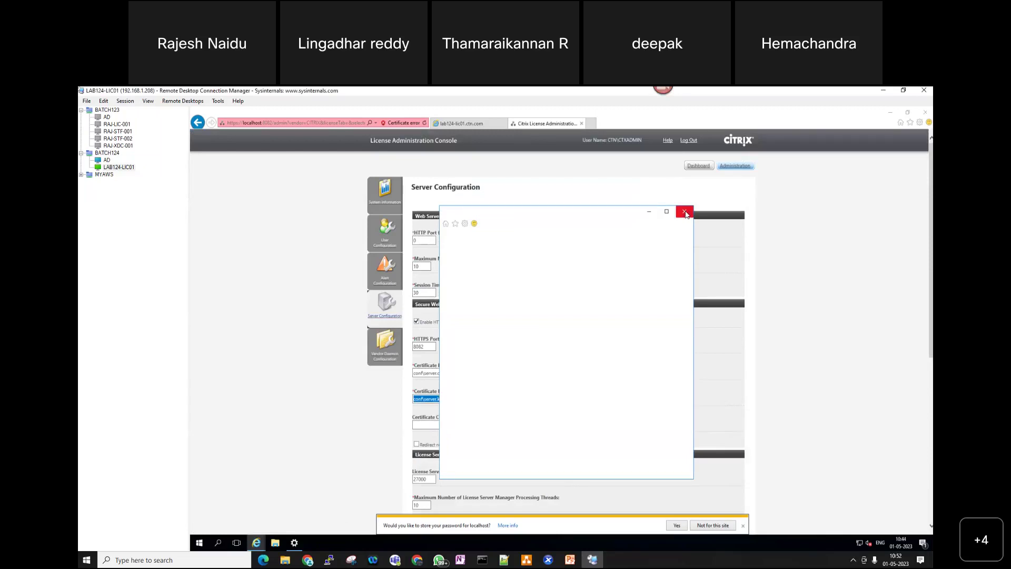
{"action": "left_click", "coordinate": [684, 213]}
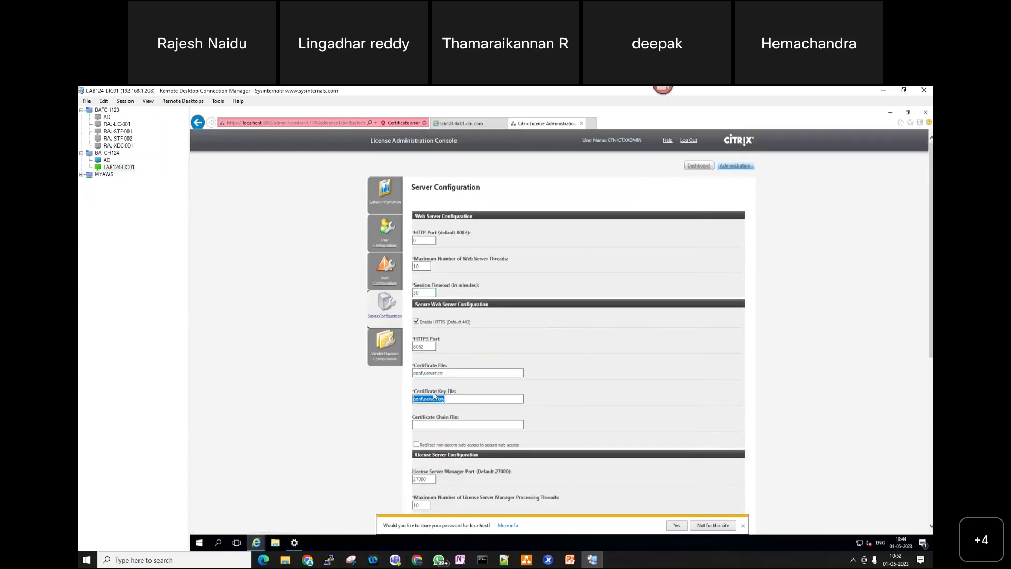
{"action": "scroll", "coordinate": [456, 412], "scroll_direction": "down", "scroll_amount": 3}
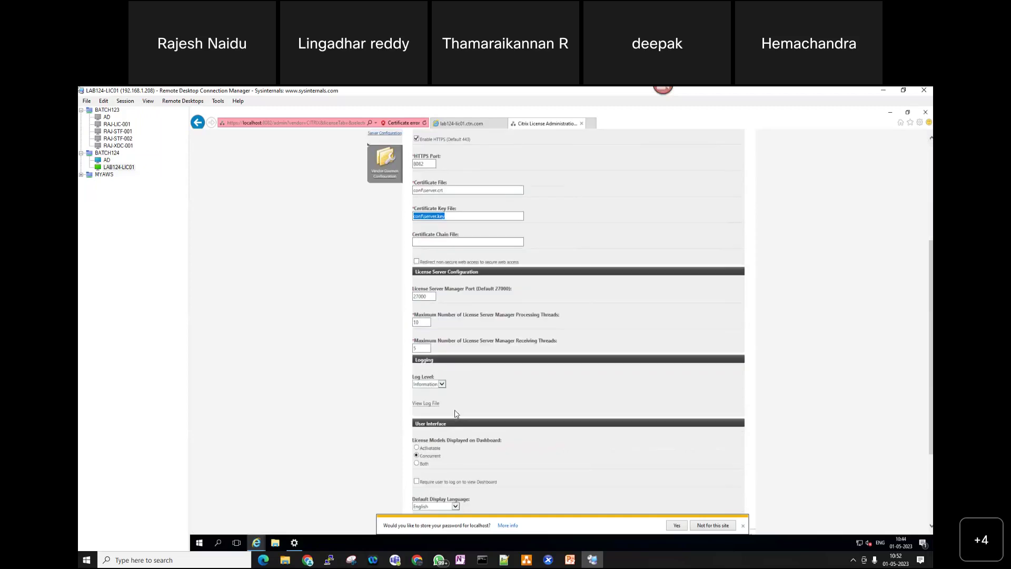
{"action": "left_click", "coordinate": [442, 384]}
{"action": "scroll", "coordinate": [437, 424], "scroll_direction": "down", "scroll_amount": 3}
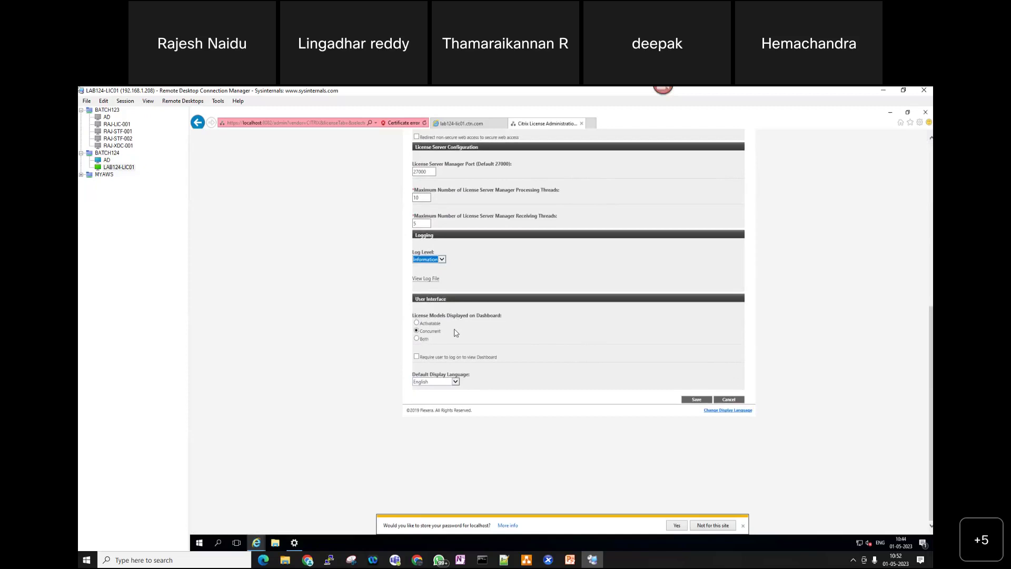
{"action": "left_click", "coordinate": [416, 324]}
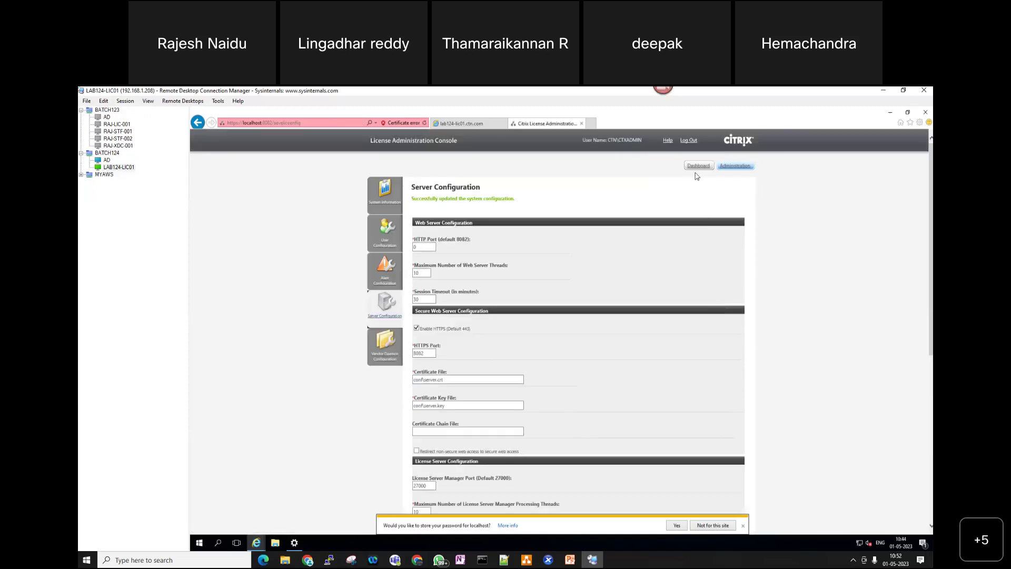
- Check the dashboard's Activatable Licenses, then save the server configuration with both license models
{"action": "left_click", "coordinate": [692, 167]}
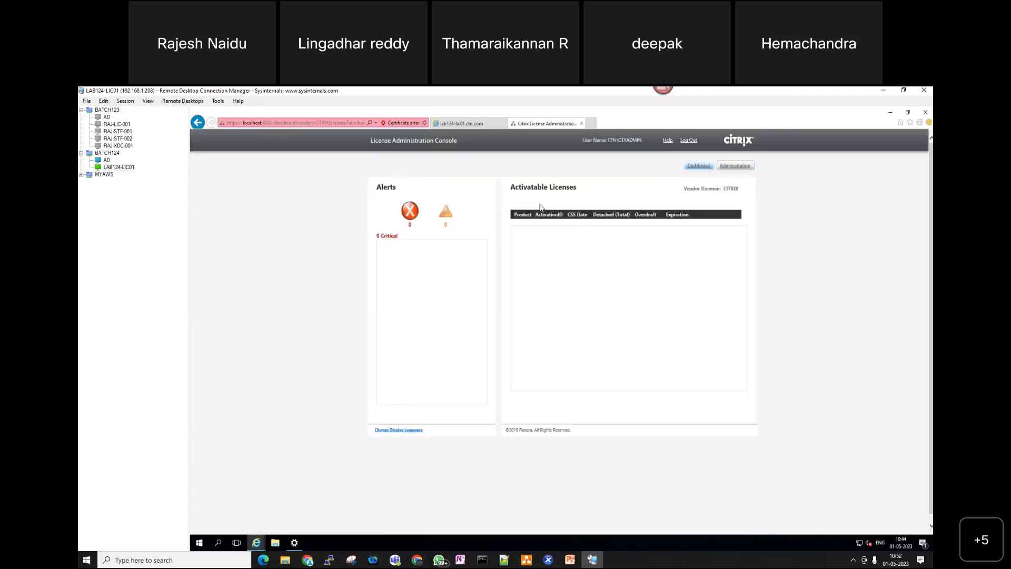
{"action": "left_click_drag", "start_coordinate": [509, 187], "coordinate": [582, 188]}
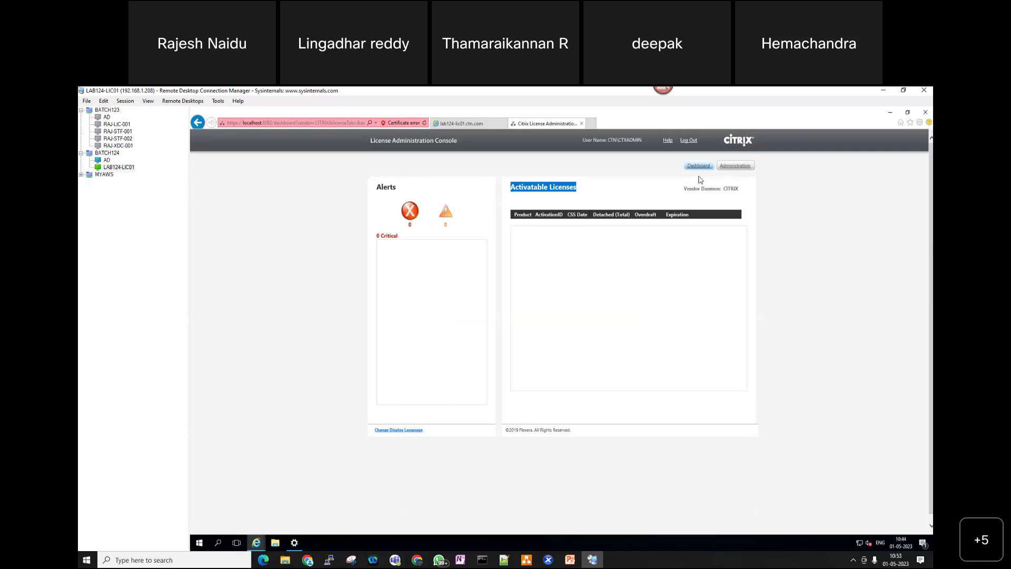
{"action": "left_click", "coordinate": [740, 166]}
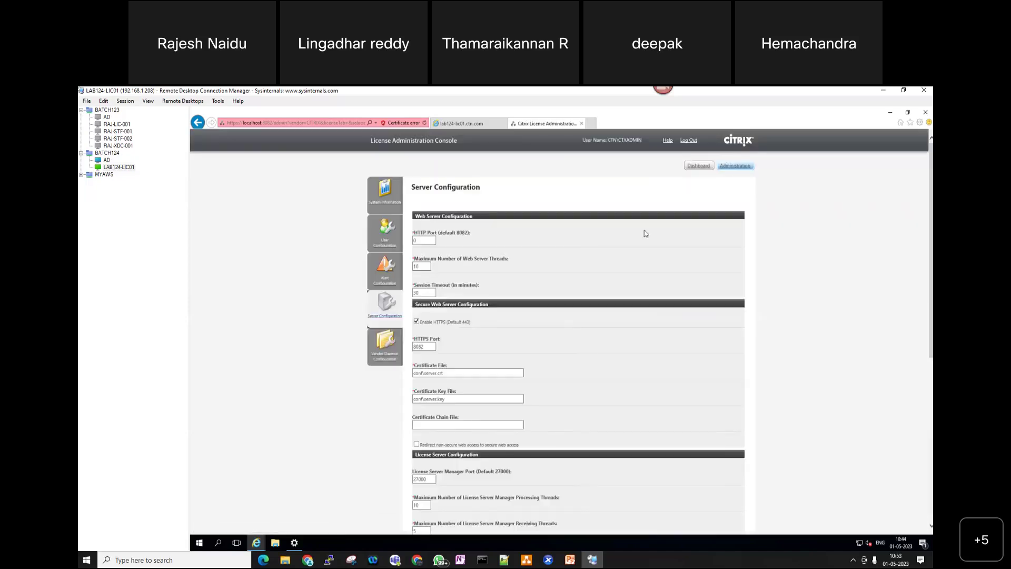
{"action": "scroll", "coordinate": [488, 381], "scroll_direction": "down", "scroll_amount": 5}
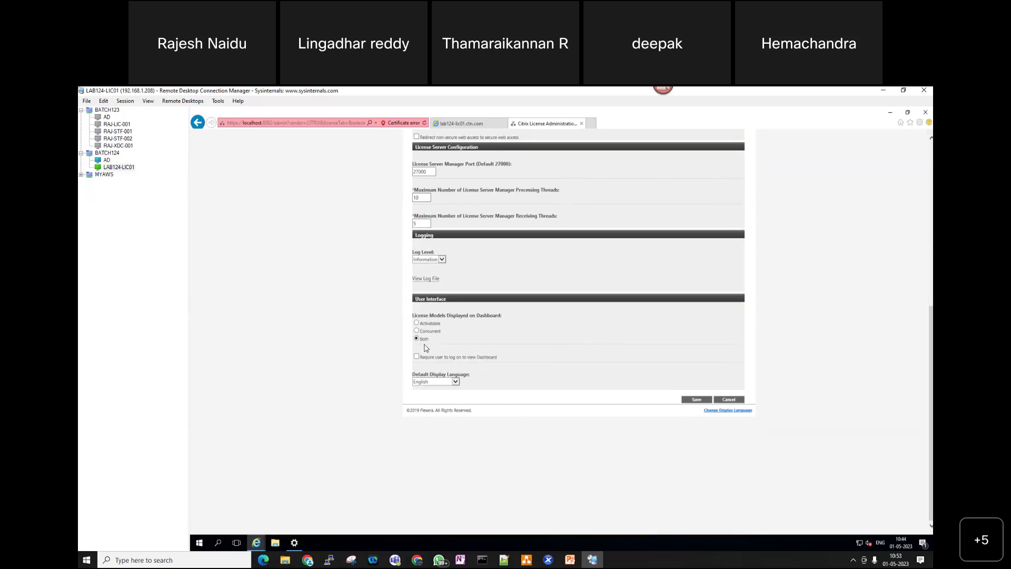
{"action": "left_click", "coordinate": [696, 400]}
- List the two Citrix concurrent licenses on the dashboard, then return to Administration
{"action": "left_click", "coordinate": [699, 165]}
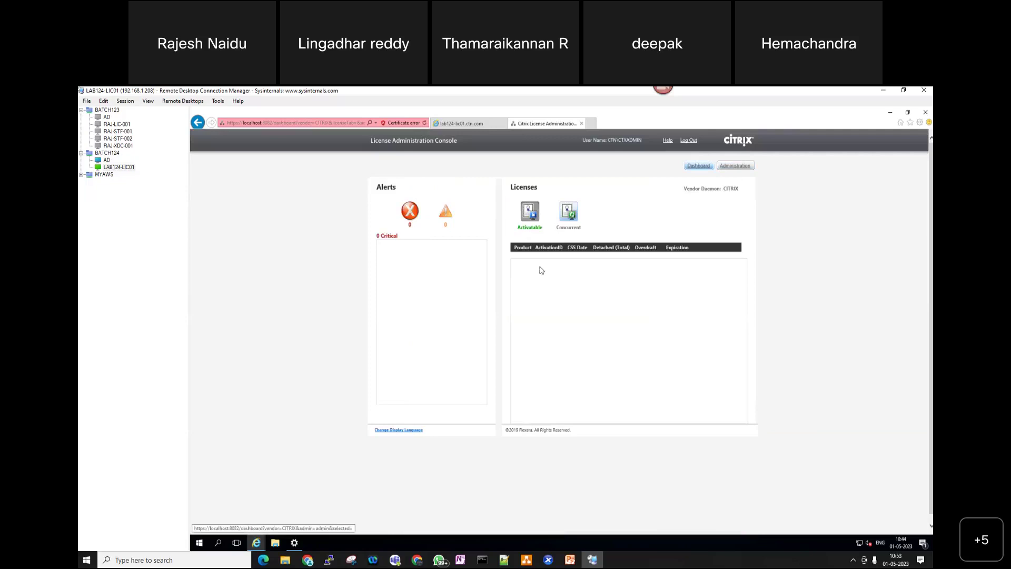
{"action": "left_click", "coordinate": [566, 212]}
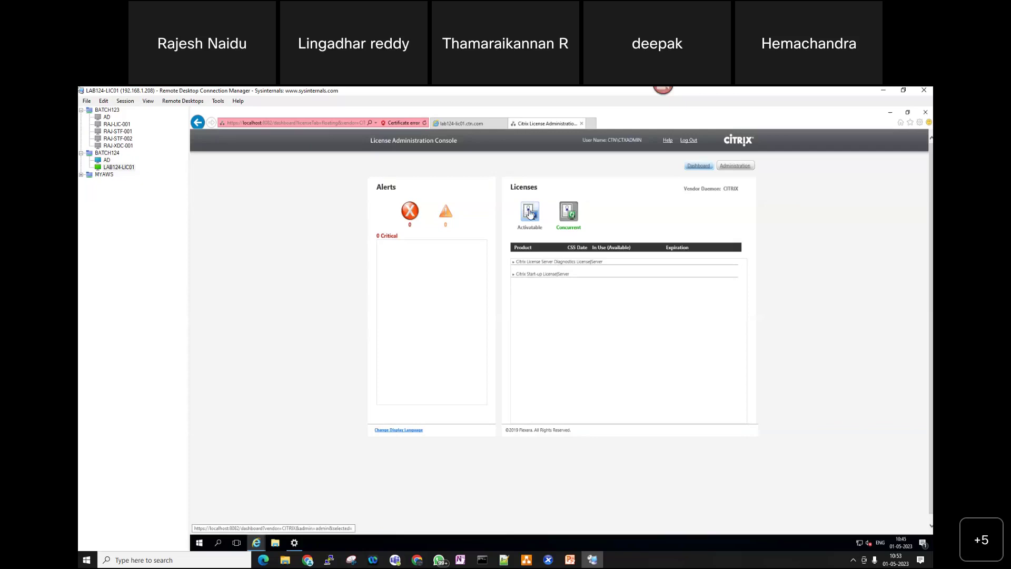
{"action": "left_click", "coordinate": [737, 166]}
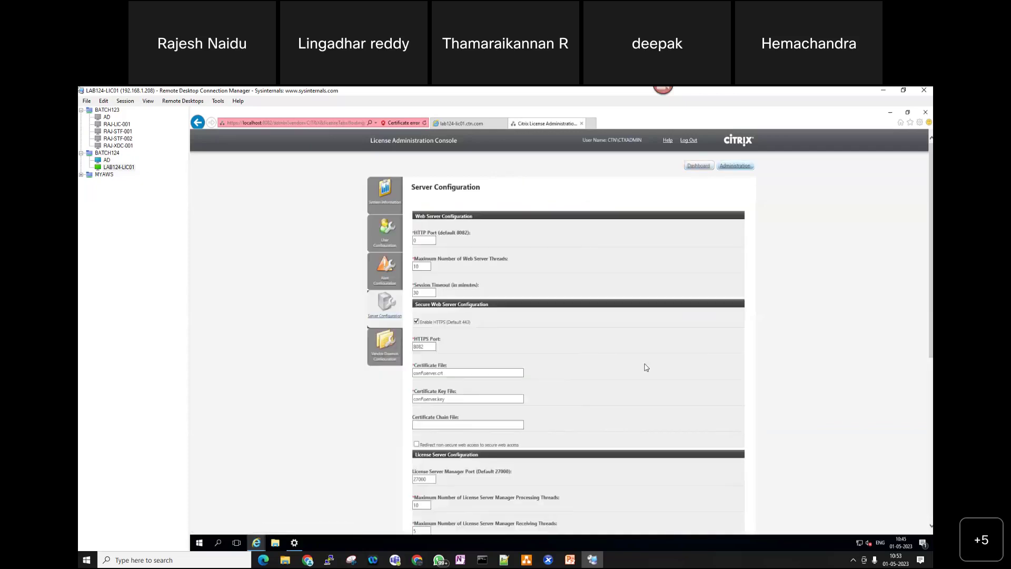
- Scroll down the Server Configuration form toward the Vendor Daemon Configuration settings
{"action": "scroll", "coordinate": [792, 390], "scroll_direction": "down", "scroll_amount": 10}
{"action": "scroll", "coordinate": [792, 391], "scroll_direction": "down", "scroll_amount": 1}
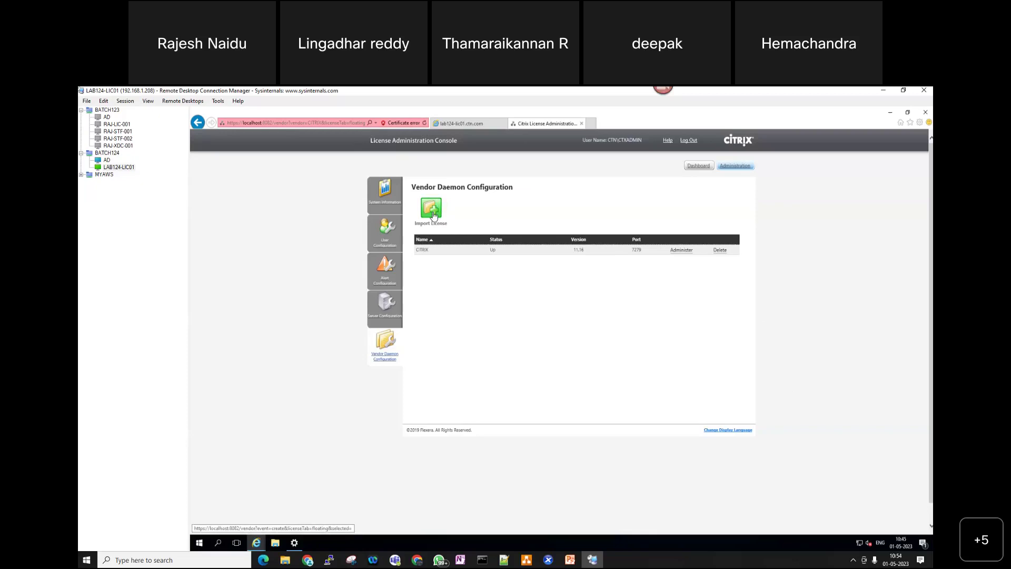
- Search 'mycitrix' in a new Chrome tab, open the My Citrix result, and sign in with the saved credentials
{"action": "left_click", "coordinate": [886, 91]}
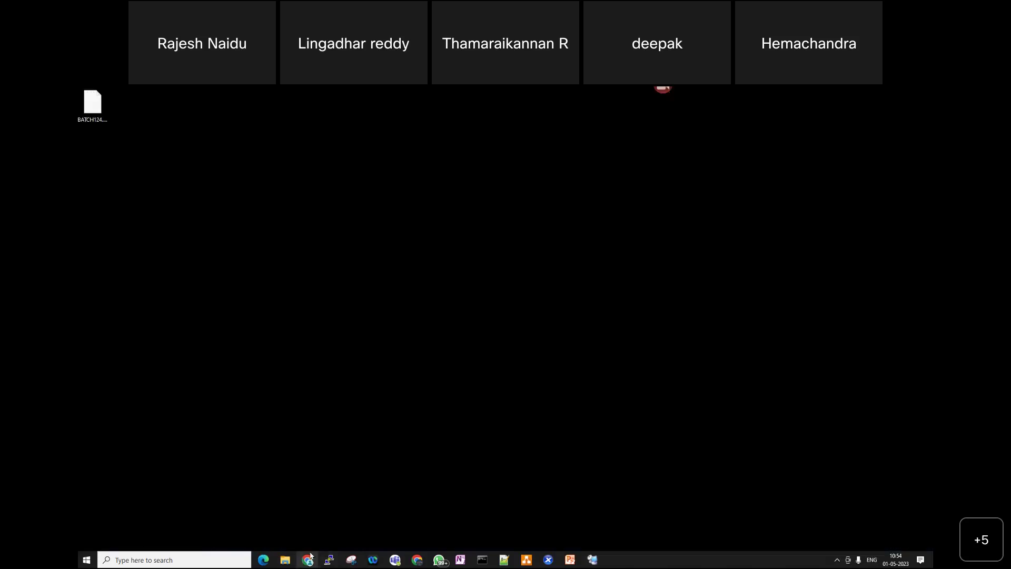
{"action": "left_click", "coordinate": [309, 558]}
{"action": "left_click", "coordinate": [824, 93]}
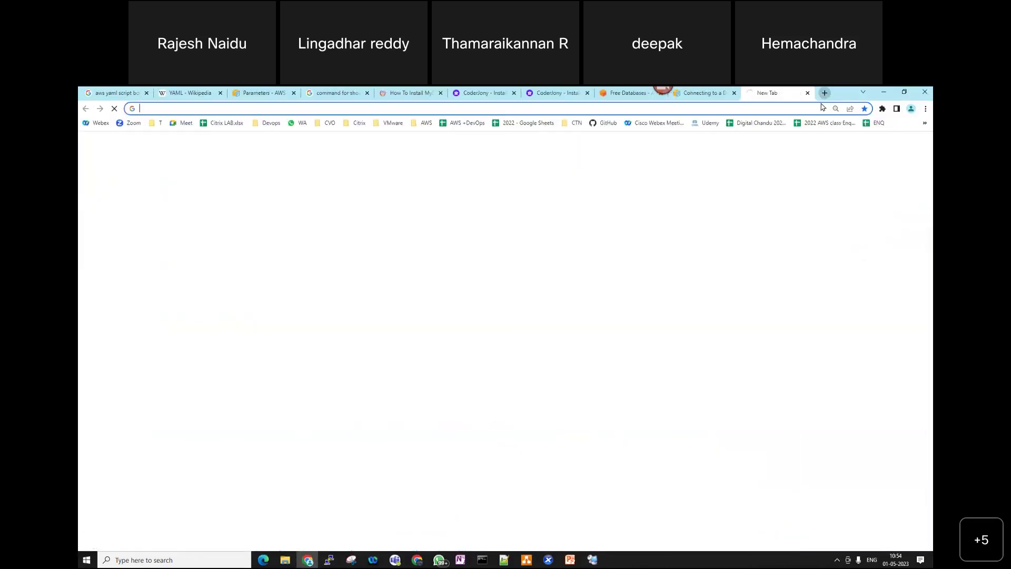
{"action": "type", "text": "m"}
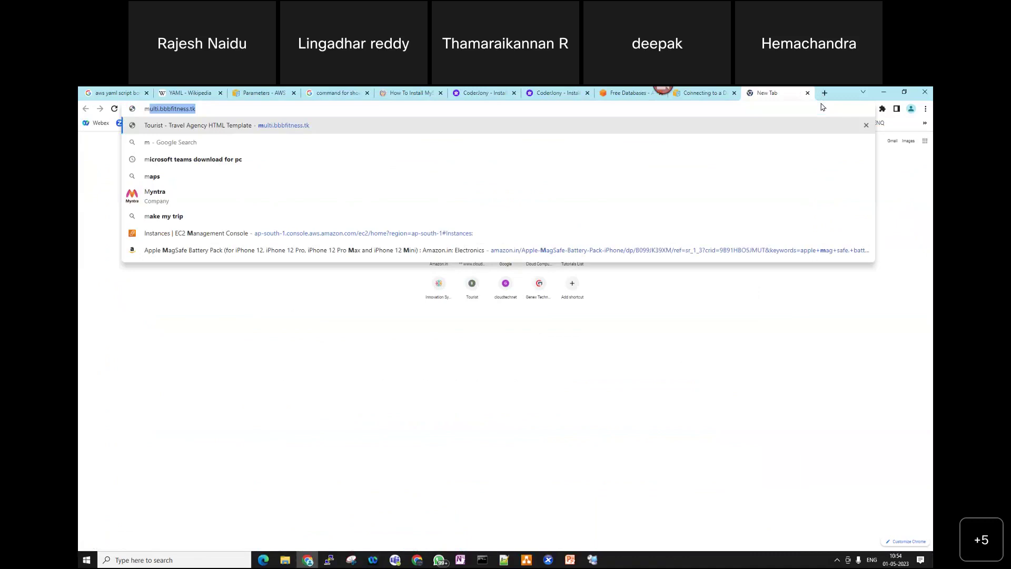
{"action": "type", "text": "ycitrix"}
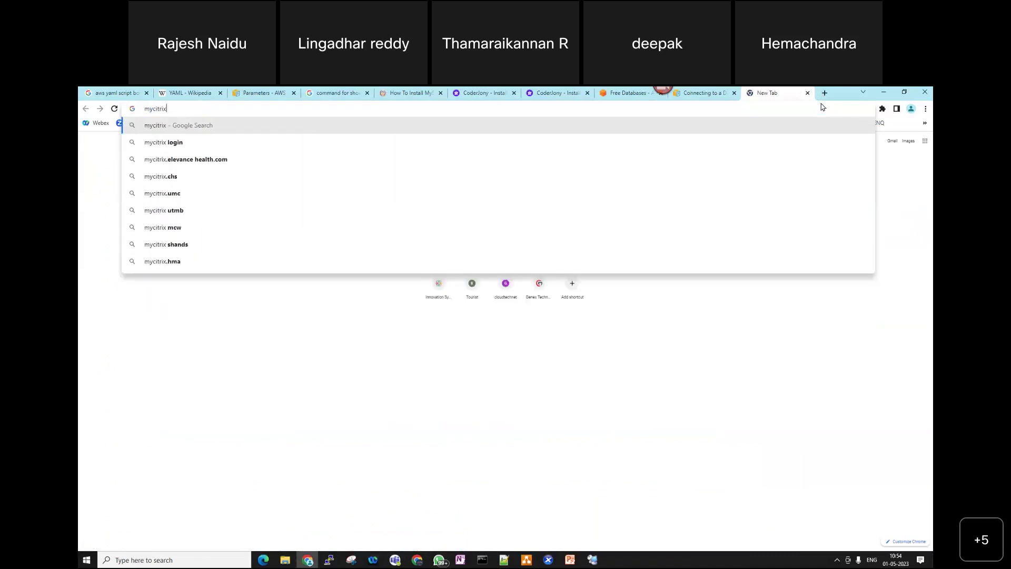
{"action": "key", "text": "Return"}
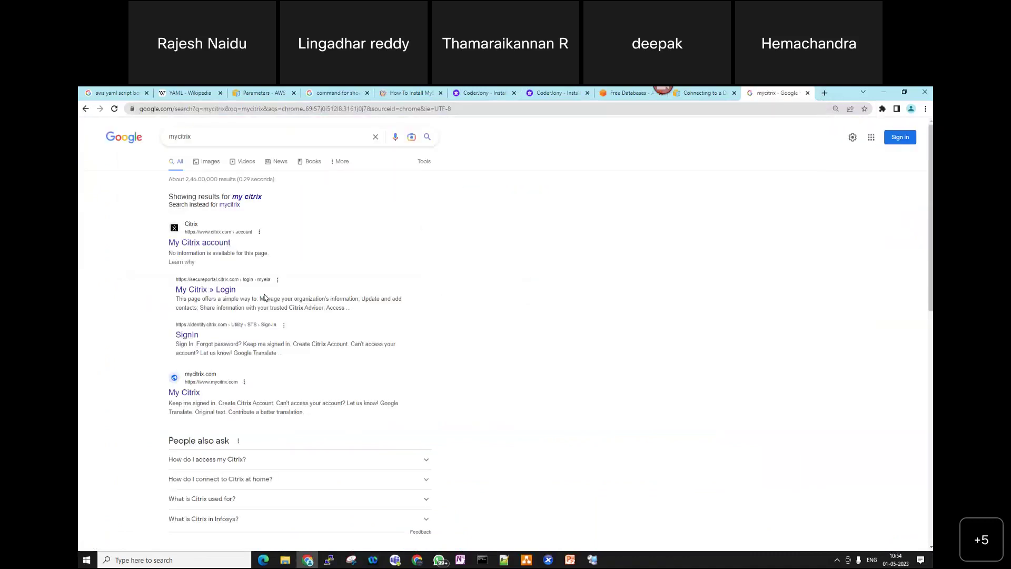
{"action": "left_click", "coordinate": [200, 243]}
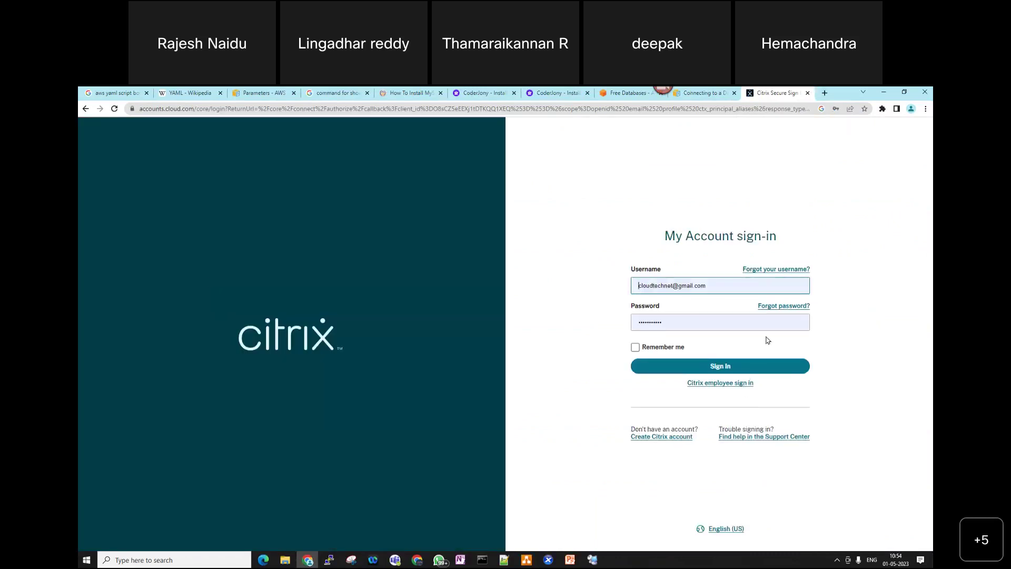
{"action": "left_click", "coordinate": [729, 367]}
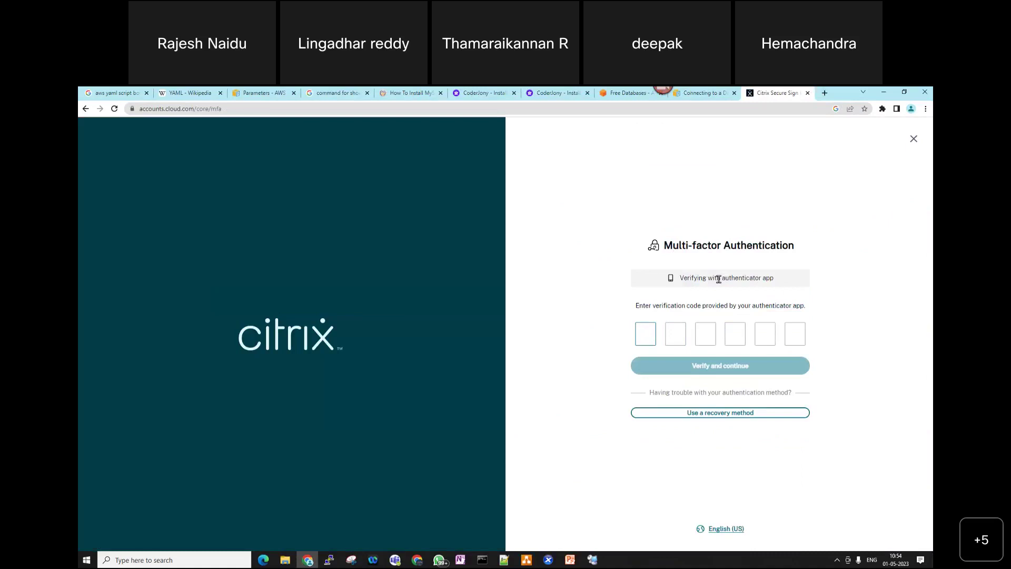
{"action": "left_click_drag", "start_coordinate": [721, 278], "coordinate": [791, 287]}
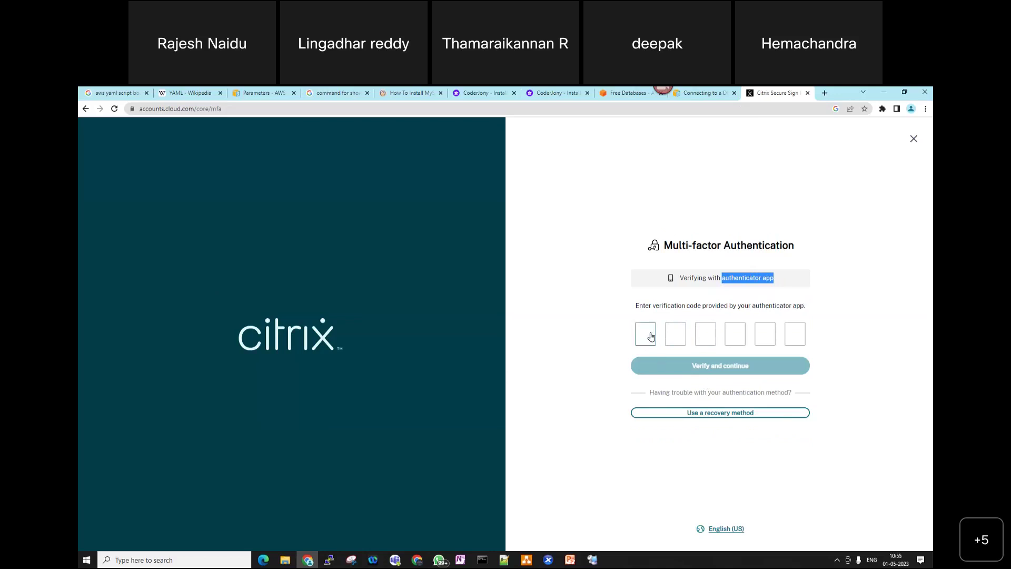
{"action": "left_click", "coordinate": [803, 337]}
{"action": "left_click", "coordinate": [701, 367]}
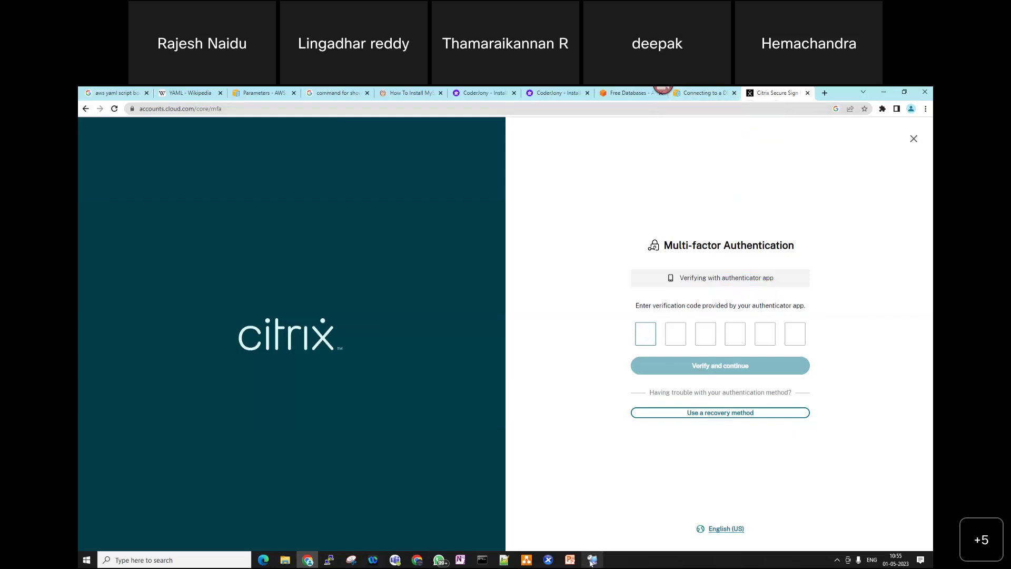
{"action": "mouse_move", "coordinate": [592, 562]}
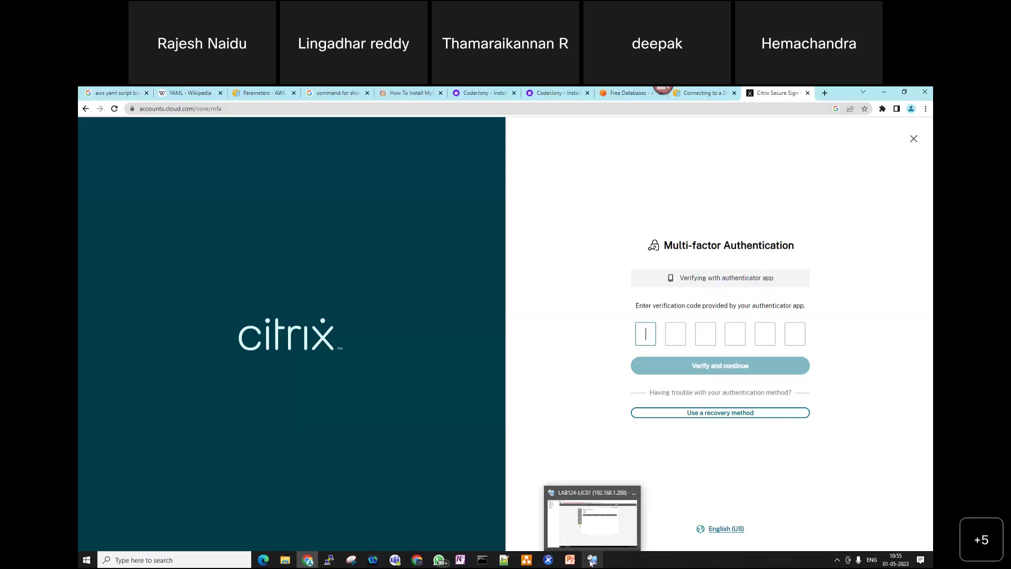
{"action": "left_click", "coordinate": [591, 561]}
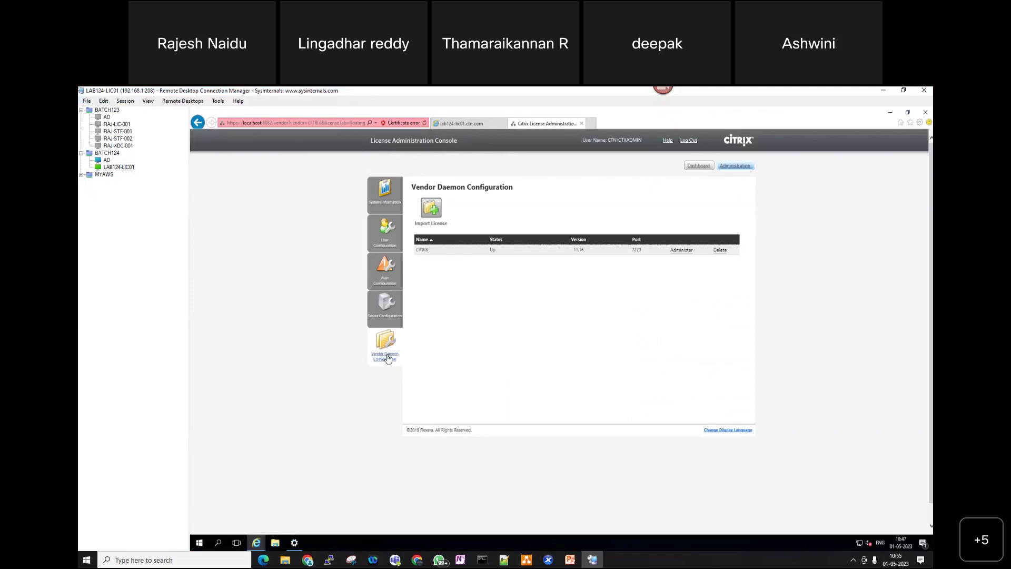
- Minimize RDCMan and switch the Citrix sign-in to the backup-code recovery method
{"action": "left_click", "coordinate": [885, 90]}
{"action": "left_click", "coordinate": [752, 414]}
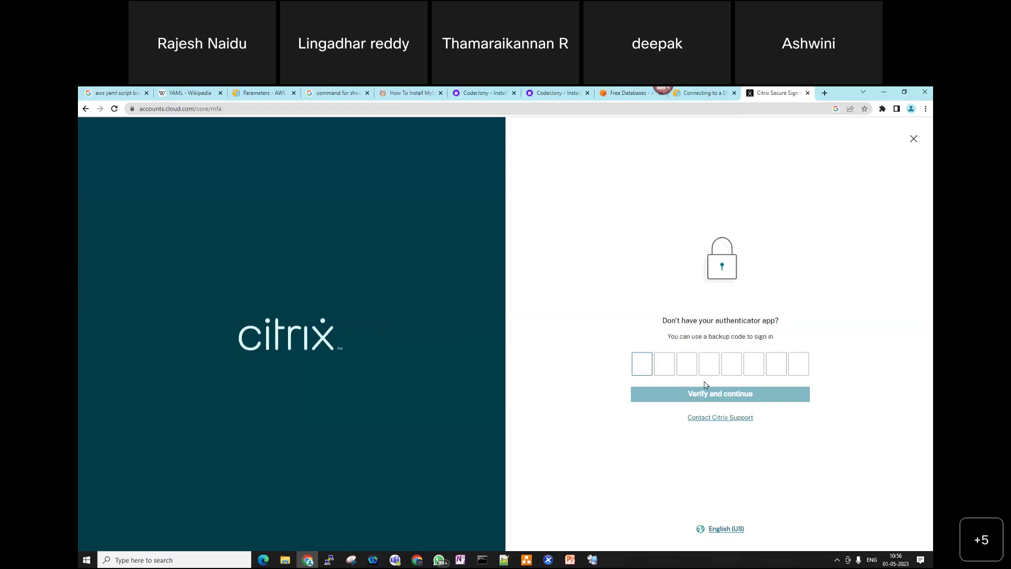
- Enter an eight-digit backup code and verify it; after the rejection, go to the Citrix support contact page
{"action": "type", "text": "0"}
{"action": "key", "text": "BackSpace"}
{"action": "type", "text": "12345678"}
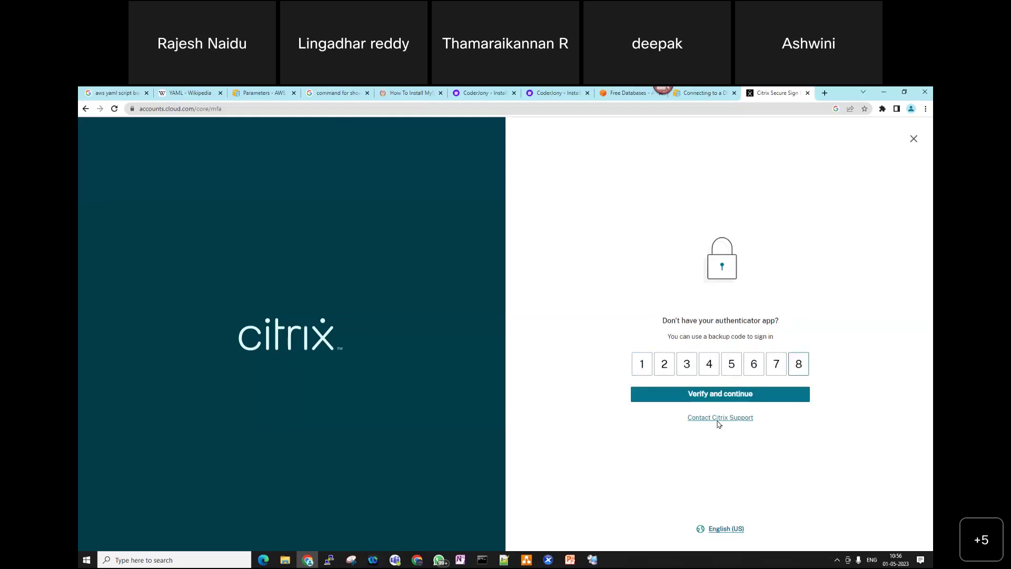
{"action": "left_click", "coordinate": [719, 393]}
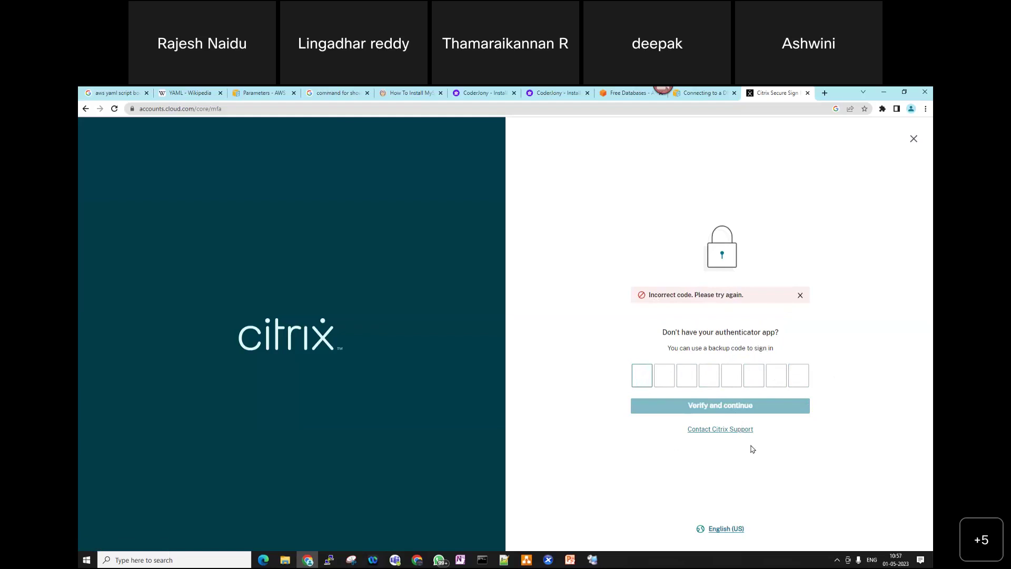
{"action": "left_click", "coordinate": [740, 433]}
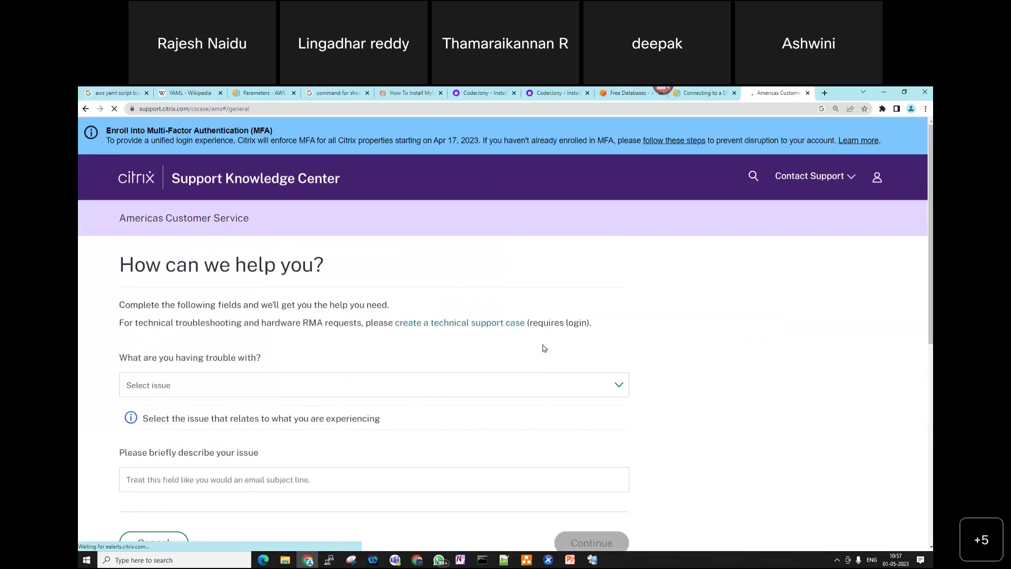
- Read the 'How can we help you?' introduction and pick Licensing from the issue-type list
{"action": "scroll", "coordinate": [501, 402], "scroll_direction": "down", "scroll_amount": 1}
{"action": "scroll", "coordinate": [501, 401], "scroll_direction": "down", "scroll_amount": 4}
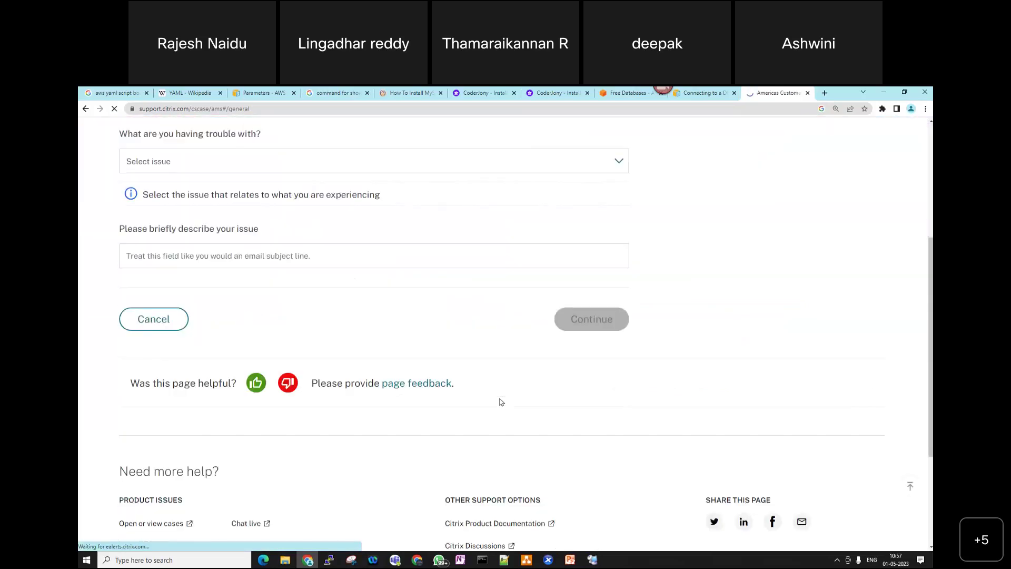
{"action": "scroll", "coordinate": [500, 400], "scroll_direction": "up", "scroll_amount": 5}
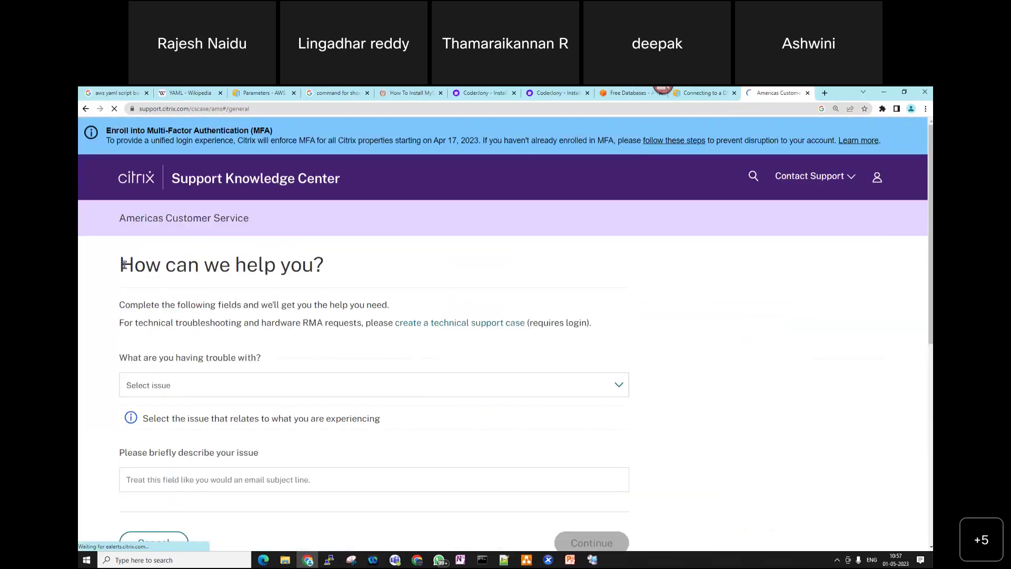
{"action": "left_click_drag", "start_coordinate": [125, 271], "coordinate": [346, 281]}
{"action": "left_click", "coordinate": [151, 302]}
{"action": "left_click_drag", "start_coordinate": [120, 304], "coordinate": [409, 323]}
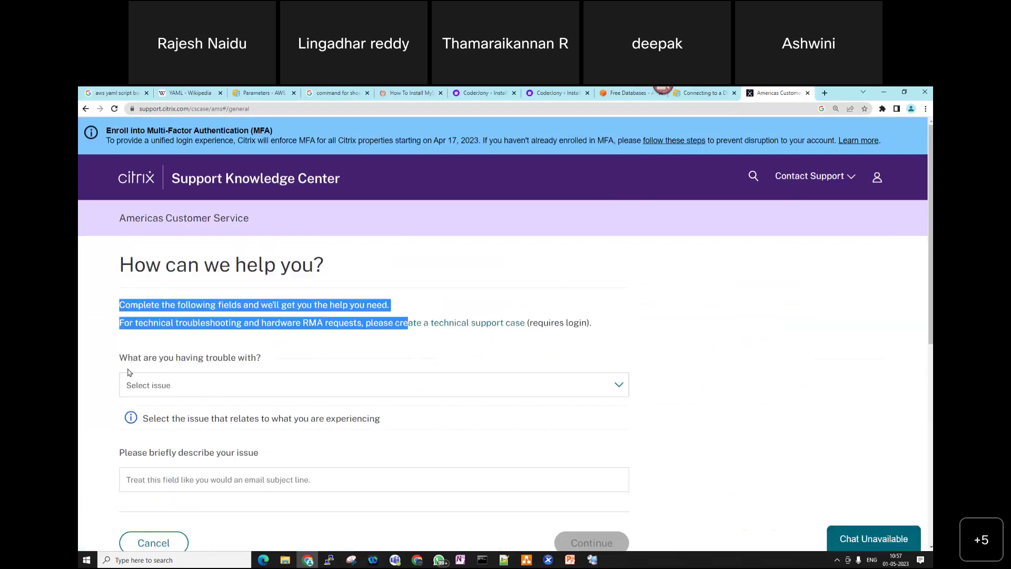
{"action": "scroll", "coordinate": [338, 368], "scroll_direction": "down", "scroll_amount": 2}
{"action": "left_click", "coordinate": [315, 300]}
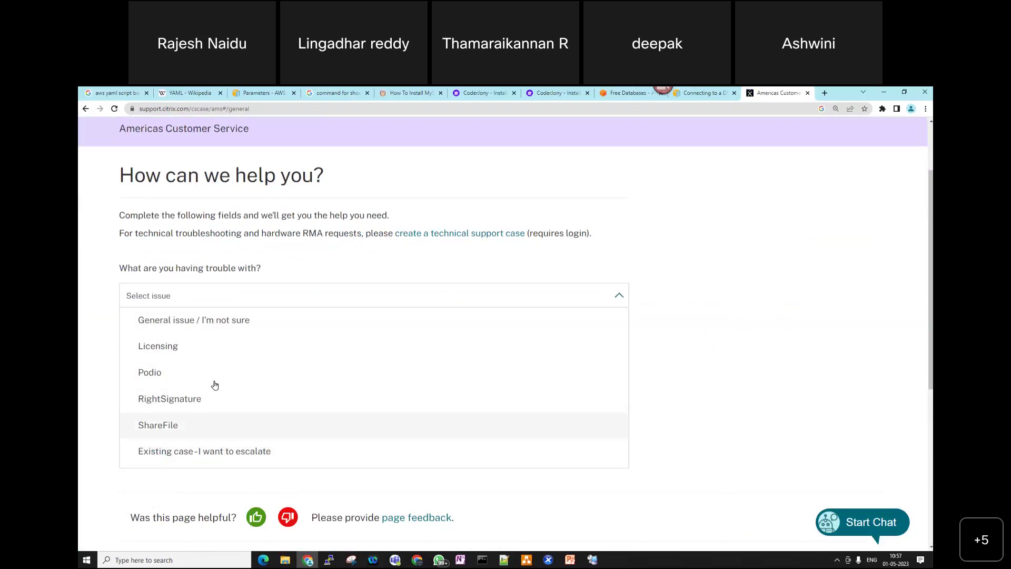
{"action": "left_click", "coordinate": [201, 346]}
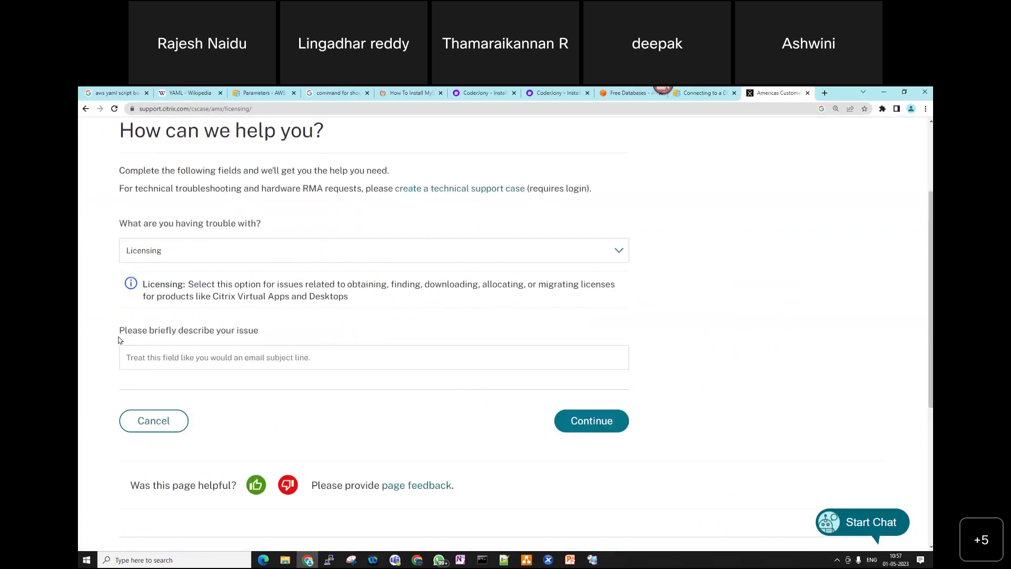
- Describe the issue: citrix.com login asks for an MFA code; ask how to configure MFA for the account
{"action": "left_click", "coordinate": [251, 358]}
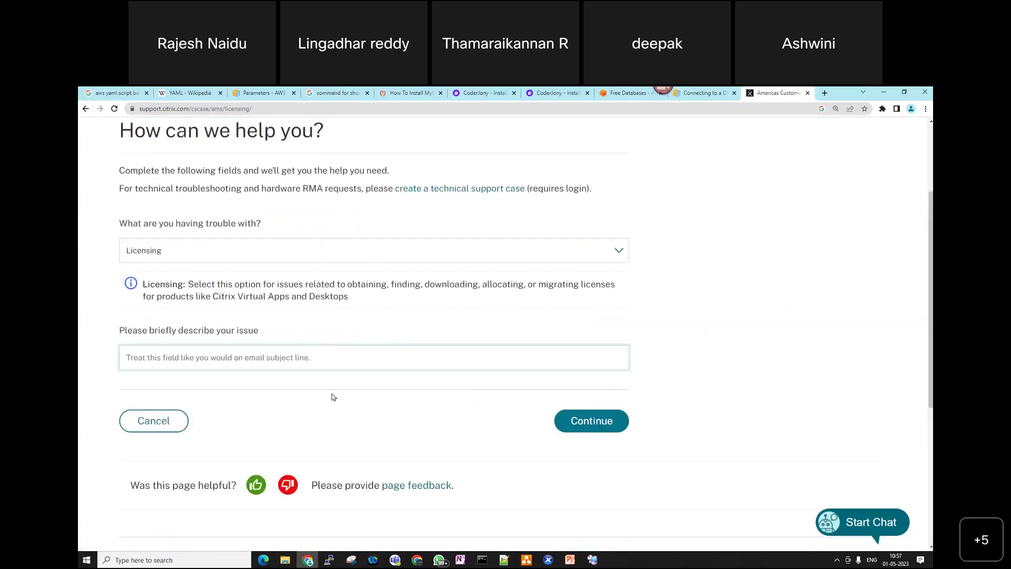
{"action": "type", "text": "I"}
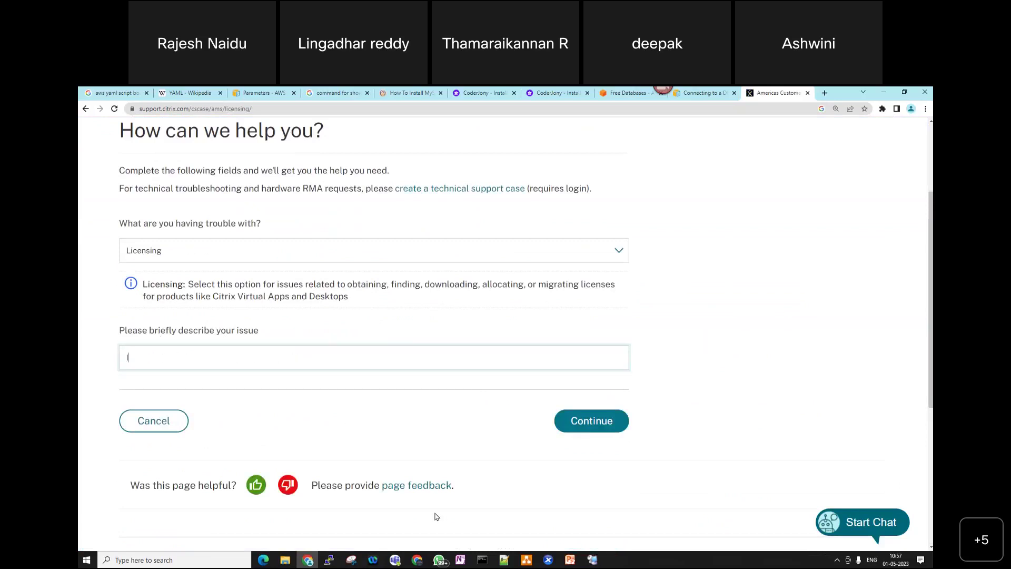
{"action": "type", "text": " n"}
{"action": "type", "text": " want "}
{"action": "type", "text": "to login in ci"}
{"action": "type", "text": "trix."}
{"action": "type", "text": "com using by"}
{"action": "type", "text": " my "}
{"action": "type", "text": "account. N"}
{"action": "type", "text": "ow it "}
{"action": "type", "text": "is asking "}
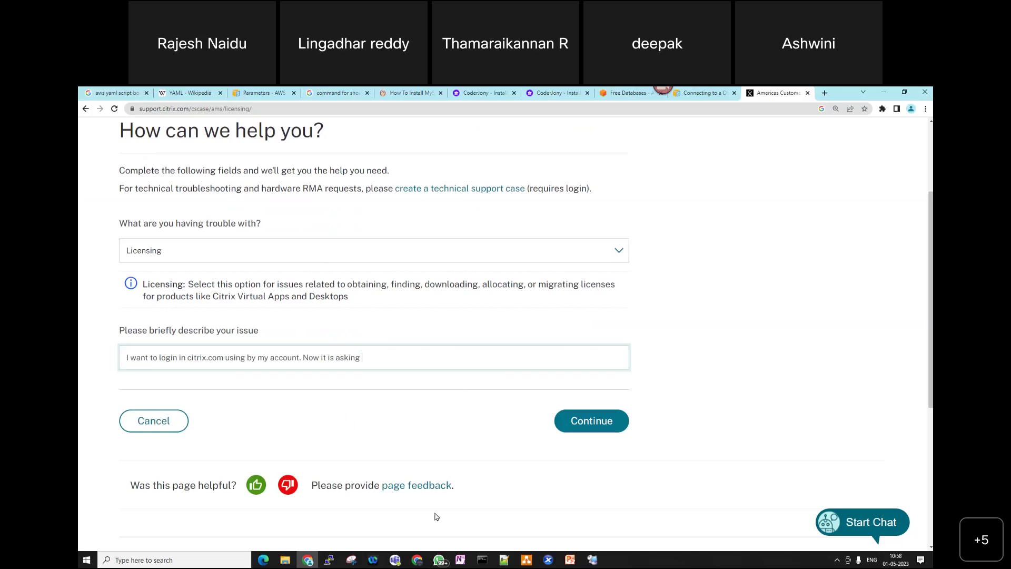
{"action": "type", "text": "MFA "}
{"action": "type", "text": "code l"}
{"action": "type", "text": "ogin"}
{"action": "type", "text": " in"}
{"action": "type", "text": ". Please send"}
{"action": "key", "text": "BackSpace"}
{"action": "key", "text": "BackSpace"}
{"action": "key", "text": "BackSpace"}
{"action": "key", "text": "BackSpace"}
{"action": "type", "text": "guidem"}
{"action": "key", "text": "BackSpace"}
{"action": "type", "text": "me"}
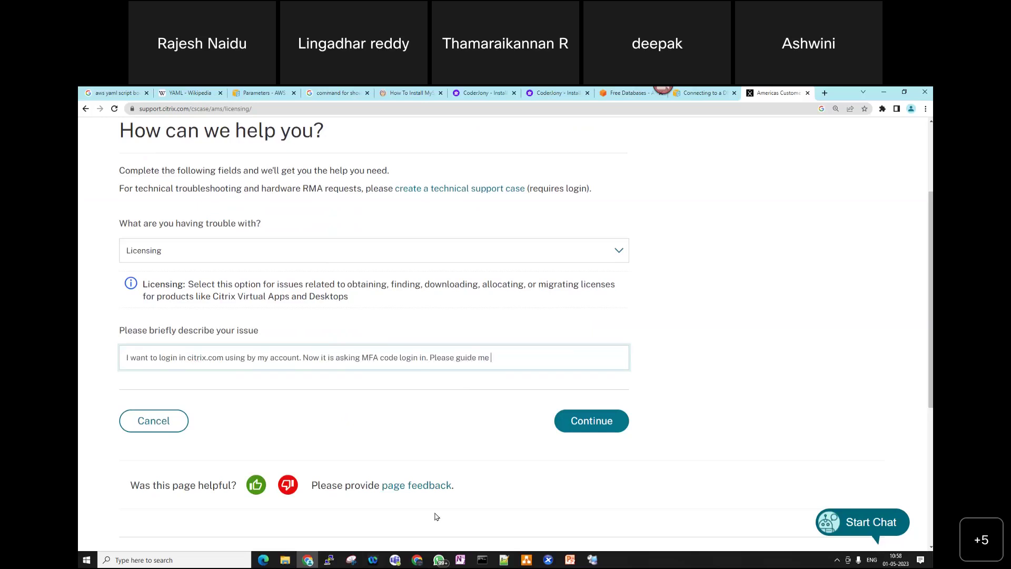
{"action": "type", "text": " how to configure MFA for my account"}
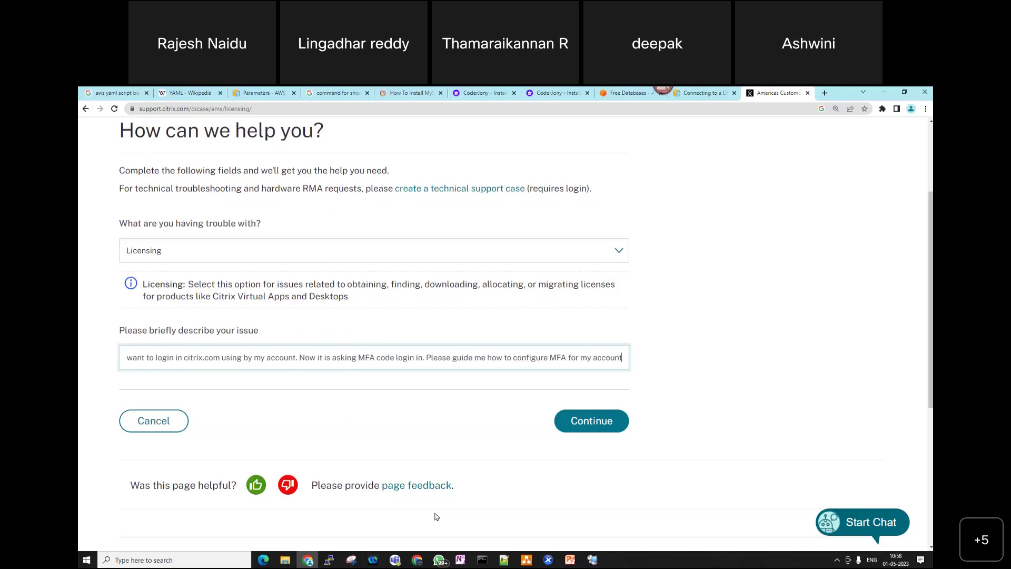
- Continue to the MFA self-help resources and open 'Login with Two Step Verification' in a new tab
{"action": "left_click", "coordinate": [604, 424]}
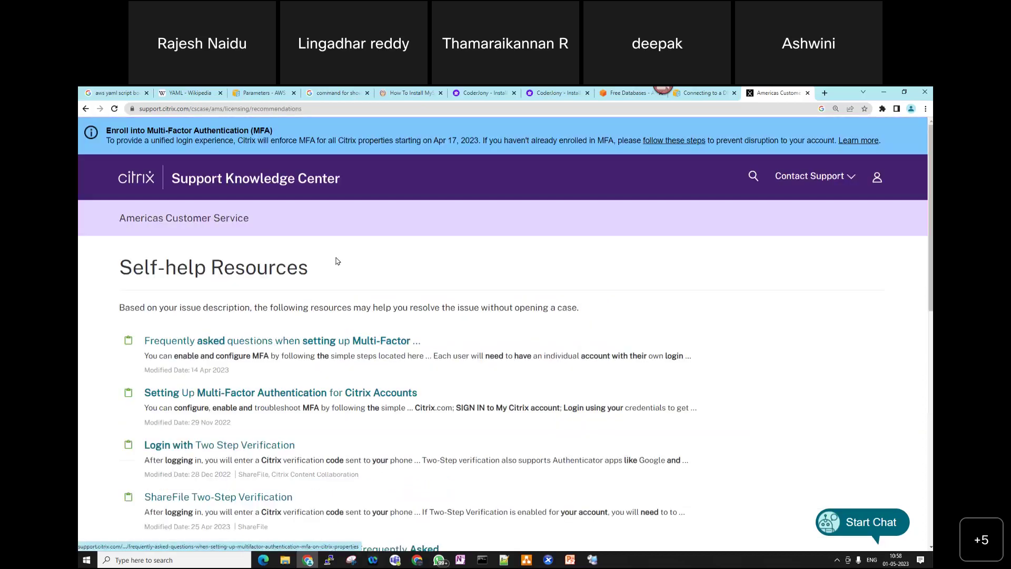
{"action": "scroll", "coordinate": [337, 263], "scroll_direction": "down", "scroll_amount": 3}
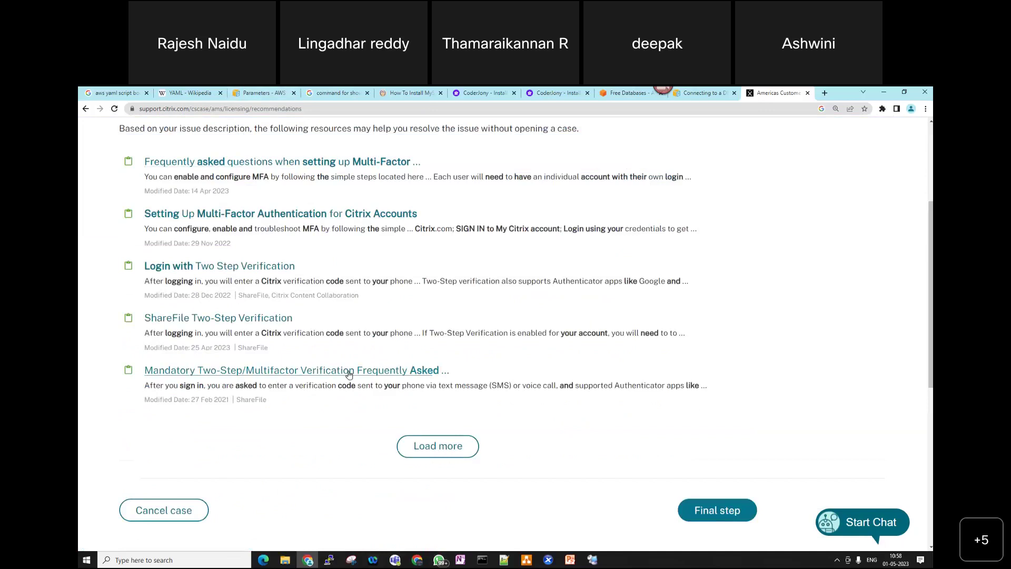
{"action": "scroll", "coordinate": [295, 174], "scroll_direction": "up", "scroll_amount": 2}
{"action": "left_click_drag", "start_coordinate": [125, 180], "coordinate": [340, 203]}
{"action": "scroll", "coordinate": [340, 204], "scroll_direction": "down", "scroll_amount": 3}
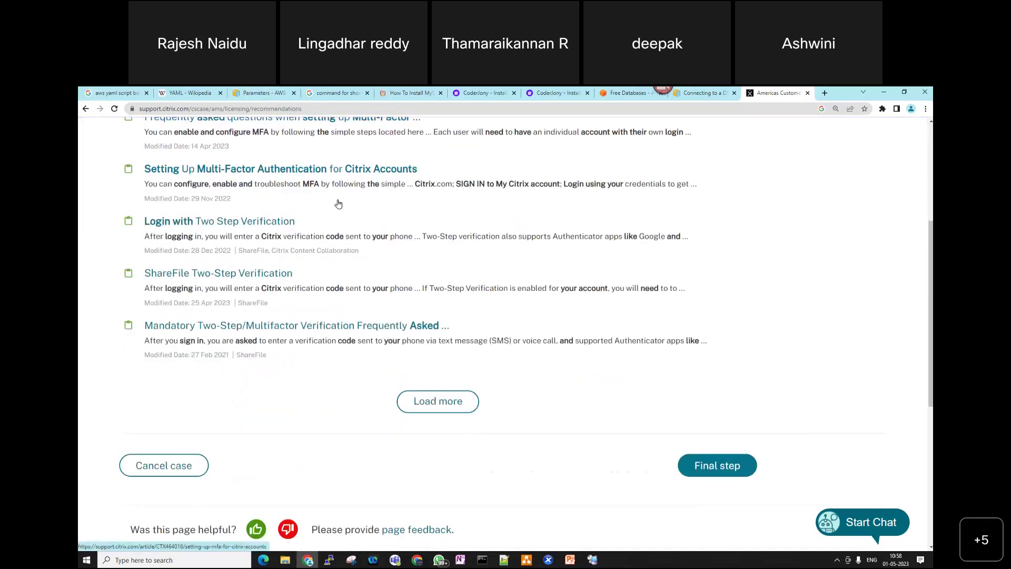
{"action": "scroll", "coordinate": [363, 229], "scroll_direction": "up", "scroll_amount": 2}
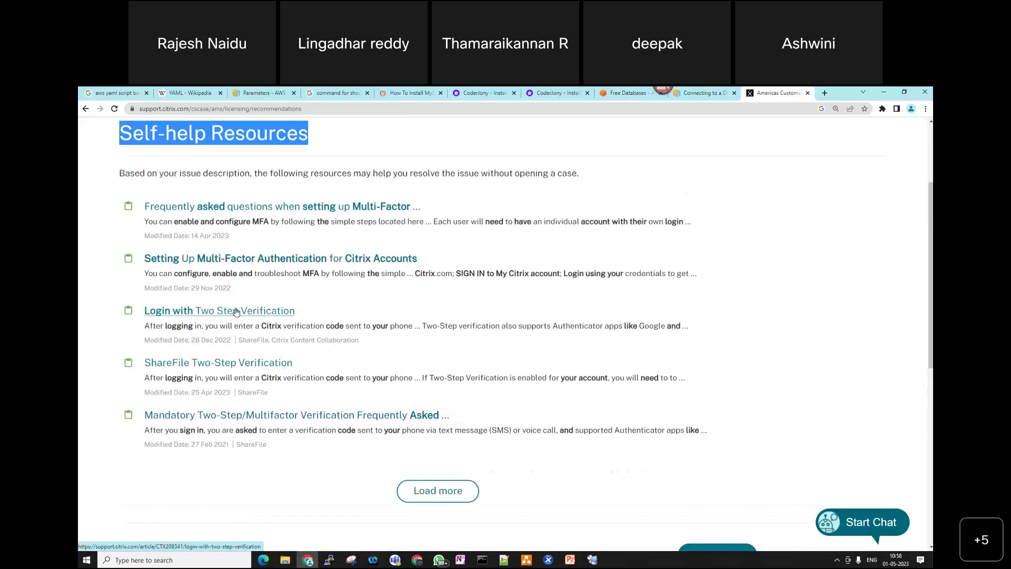
{"action": "right_click", "coordinate": [236, 312]}
{"action": "left_click", "coordinate": [293, 315]}
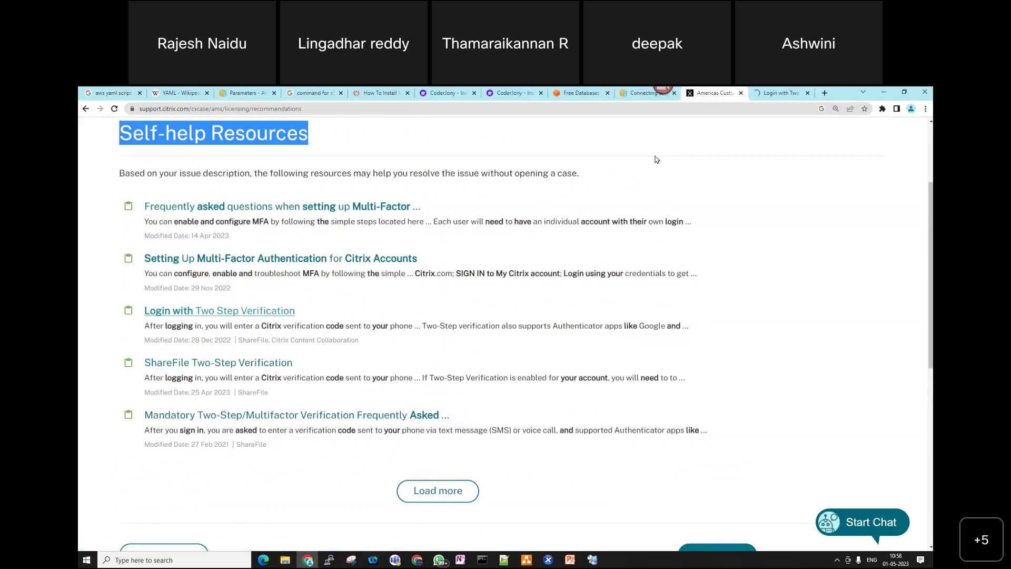
- Open the 'Login with Two Step Verification' article and scroll to its Instructions section
{"action": "left_click", "coordinate": [771, 95]}
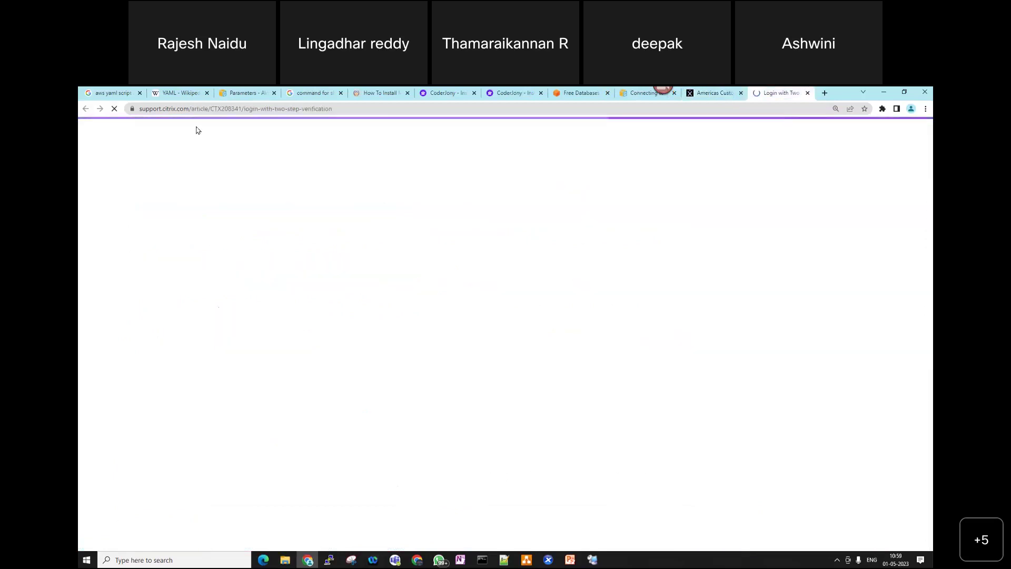
{"action": "scroll", "coordinate": [368, 421], "scroll_direction": "down", "scroll_amount": 5}
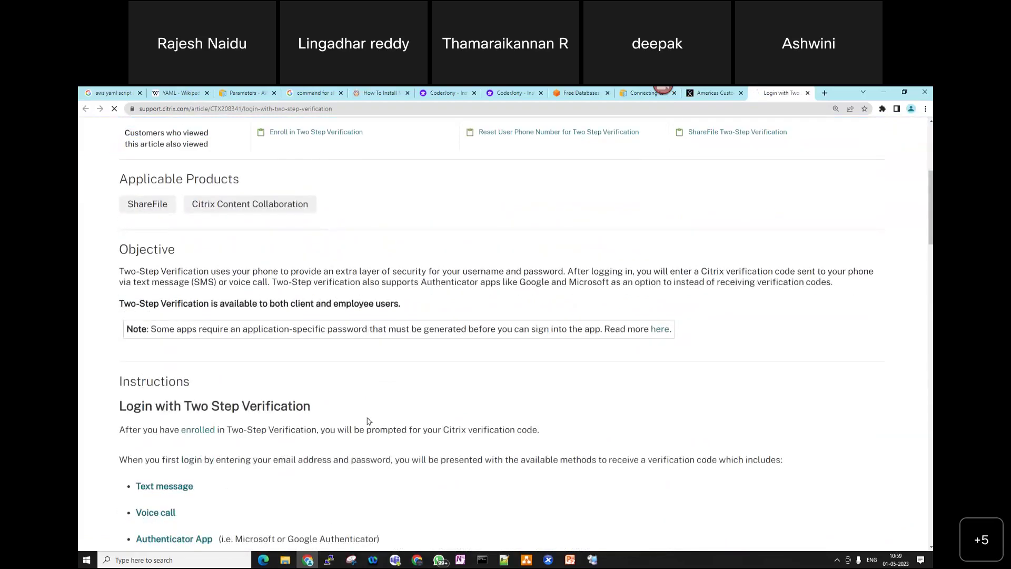
{"action": "scroll", "coordinate": [369, 422], "scroll_direction": "down", "scroll_amount": 2}
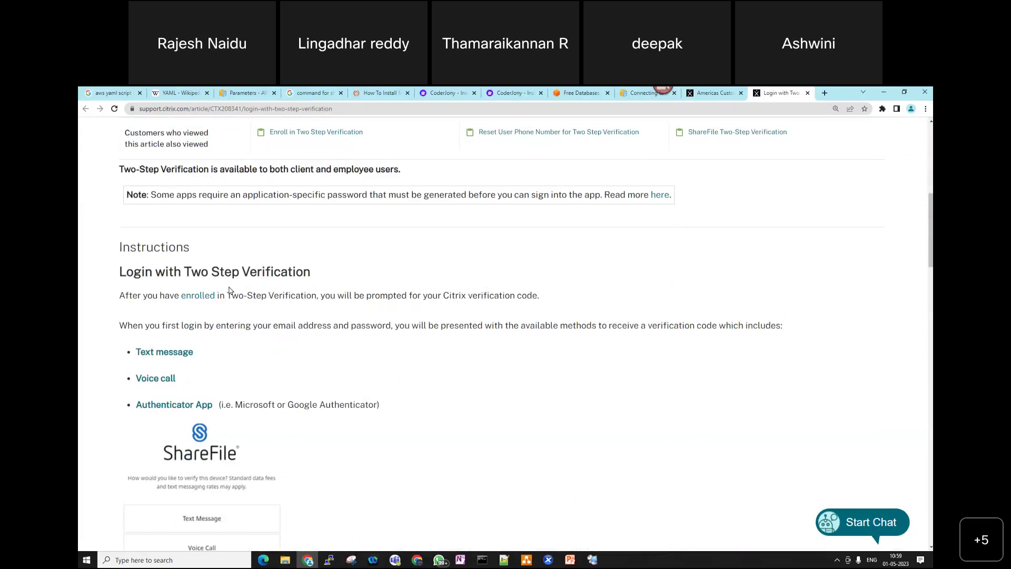
- Follow the 'enrolled' link and scroll to 'Enable Two Step Verification in Settings'
{"action": "left_click", "coordinate": [199, 299]}
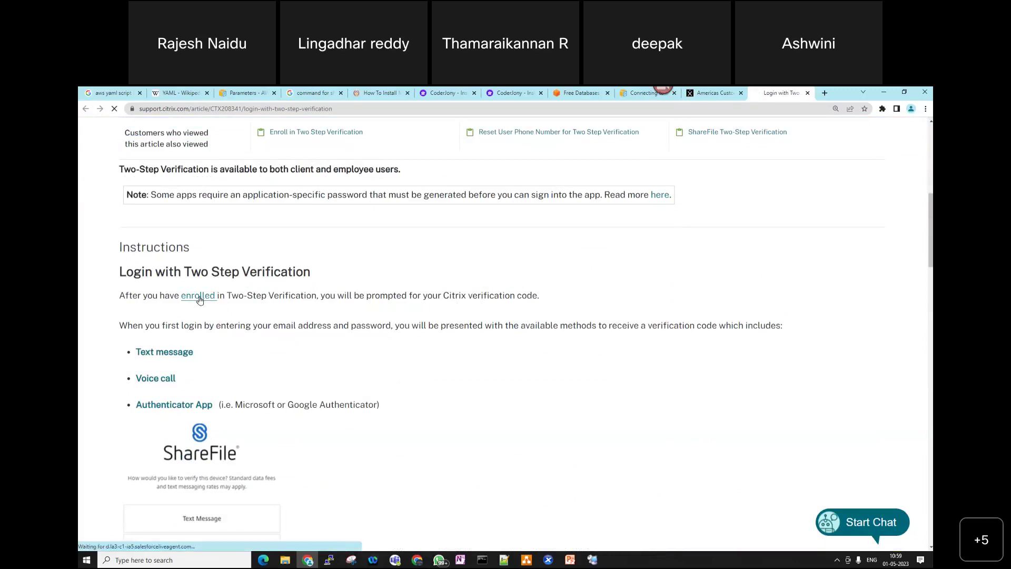
{"action": "scroll", "coordinate": [432, 408], "scroll_direction": "down", "scroll_amount": 10}
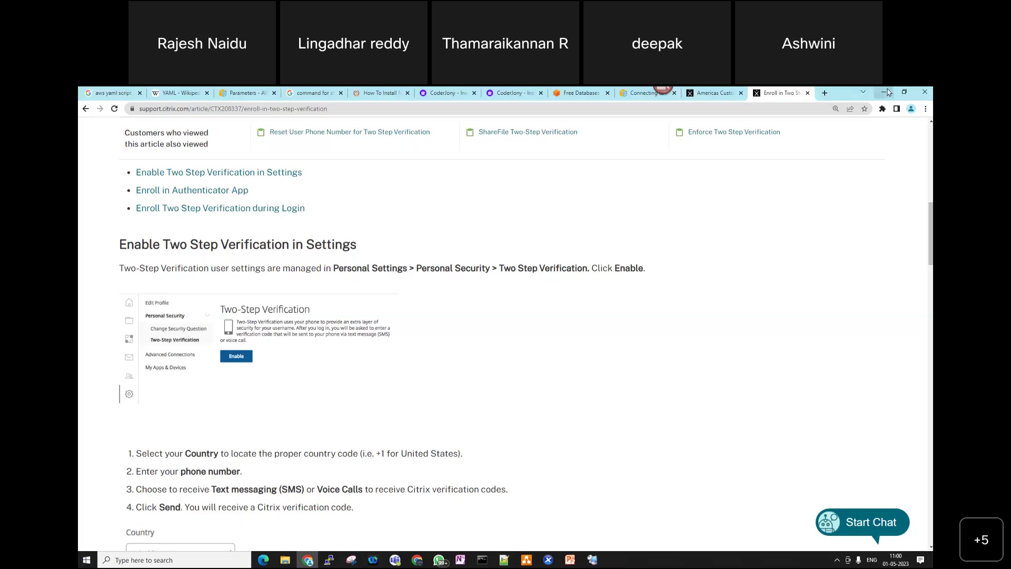
- Minimize Chrome and close the remote browser's lab124-lic01.ctn.com page, returning to License Administration
{"action": "left_click", "coordinate": [886, 92]}
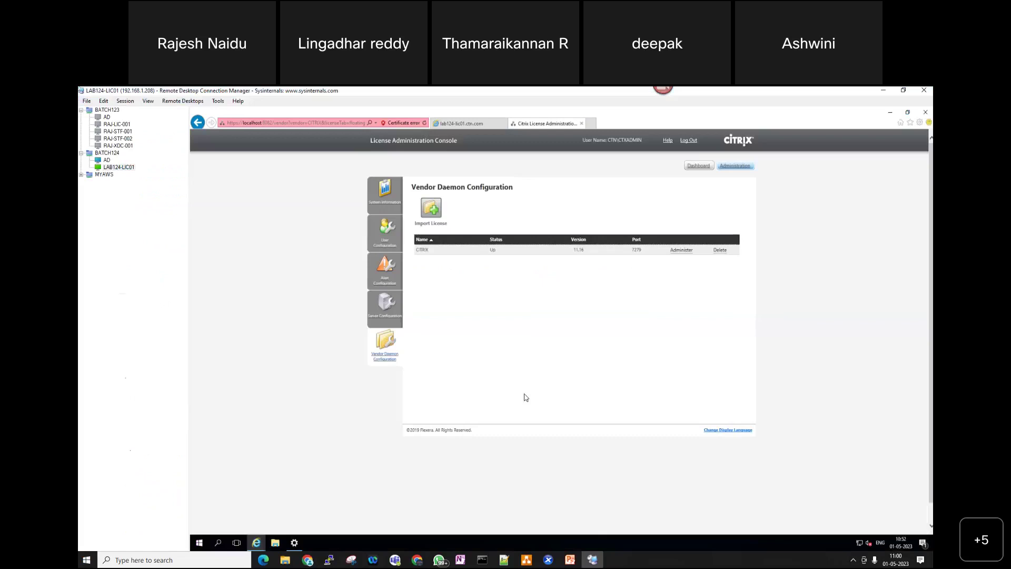
{"action": "left_click", "coordinate": [484, 124]}
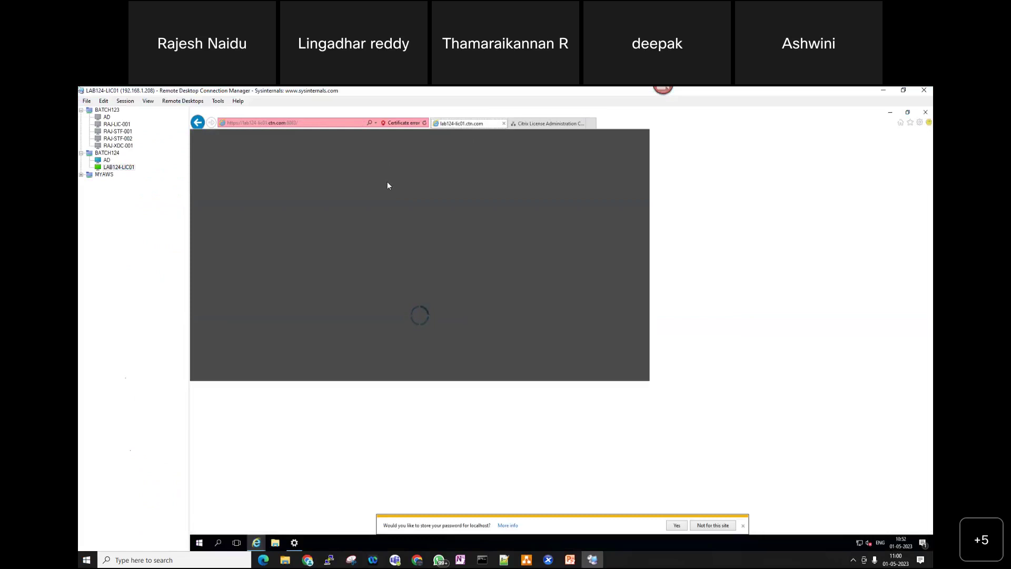
{"action": "left_click", "coordinate": [505, 124]}
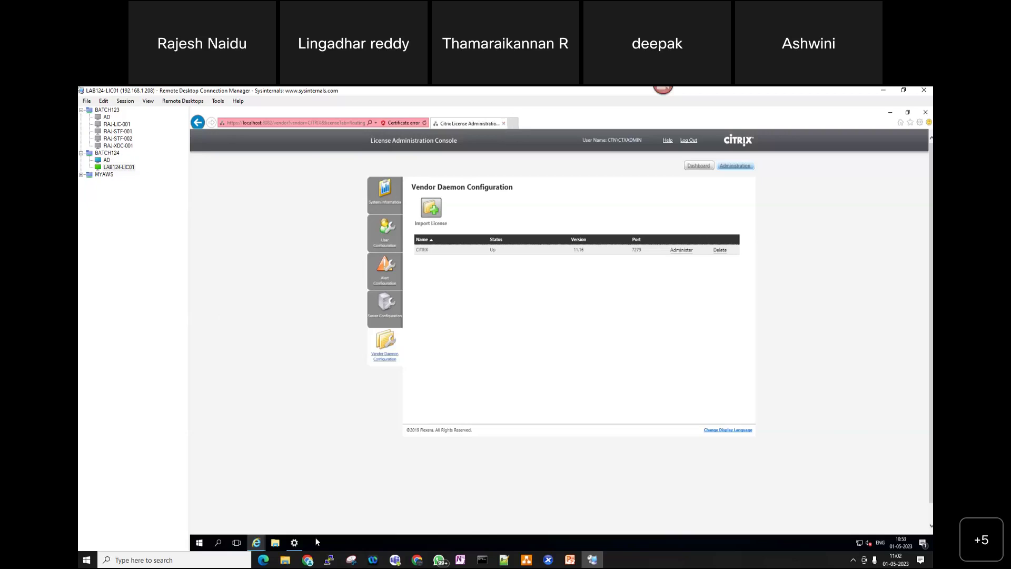
- Show the Dashboard page of the Citrix License Administration Console
{"action": "right_click", "coordinate": [196, 543]}
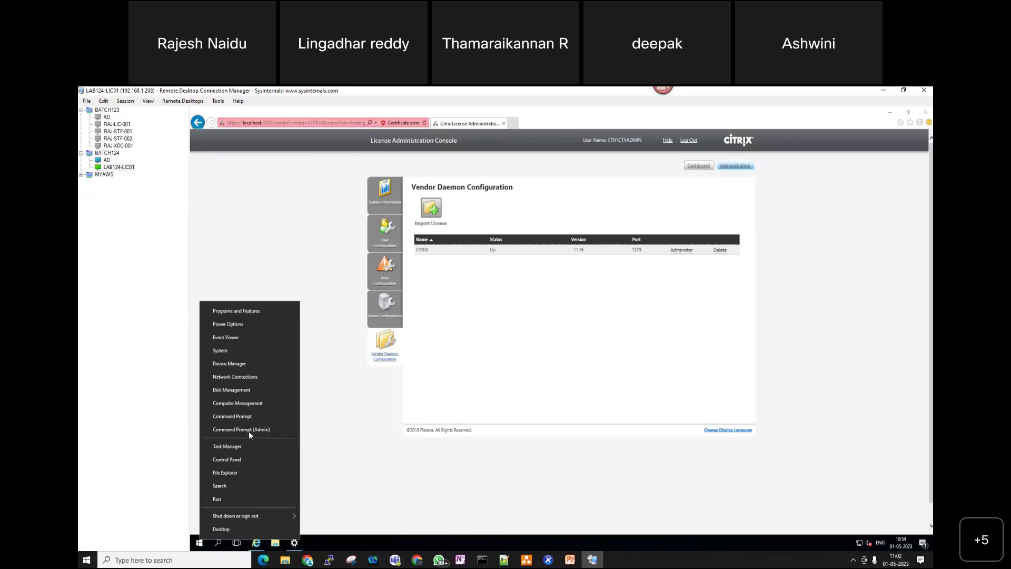
{"action": "left_click", "coordinate": [237, 498]}
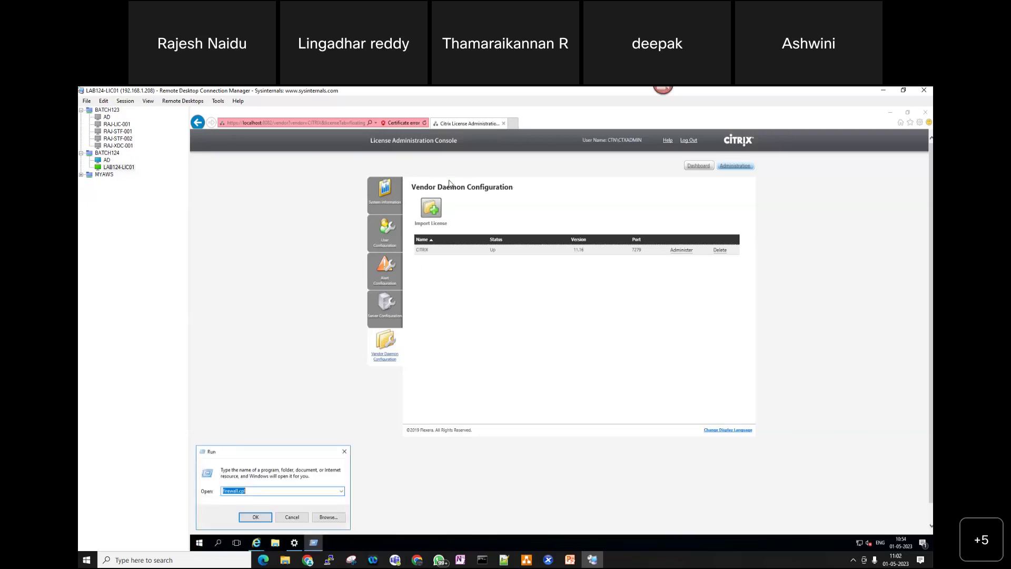
{"action": "left_click", "coordinate": [699, 168]}
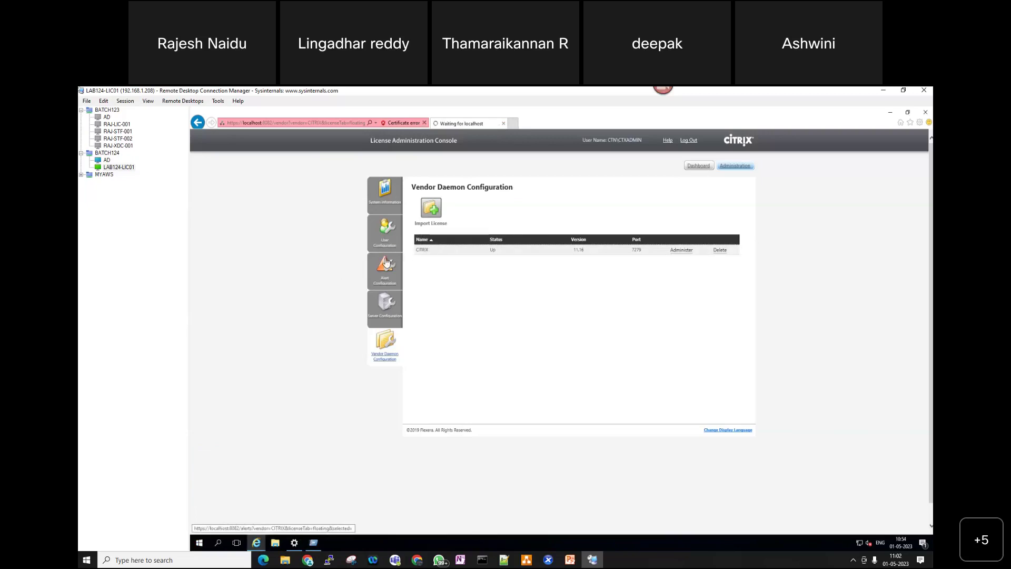
- Launch the Services console on the remote server with services.msc from Run
{"action": "right_click", "coordinate": [199, 542]}
{"action": "left_click", "coordinate": [221, 501]}
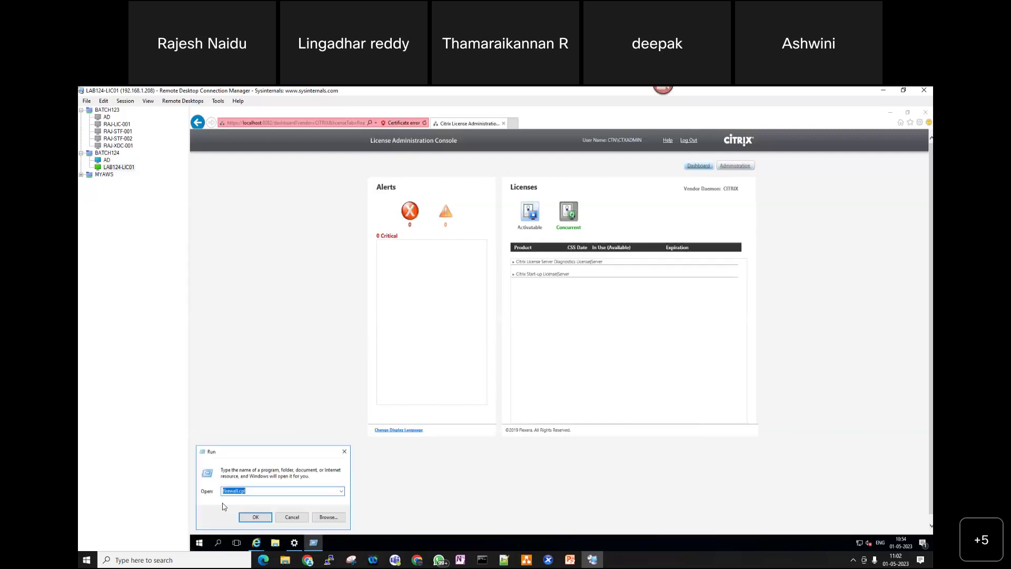
{"action": "type", "text": "services.msc"}
{"action": "key", "text": "Return"}
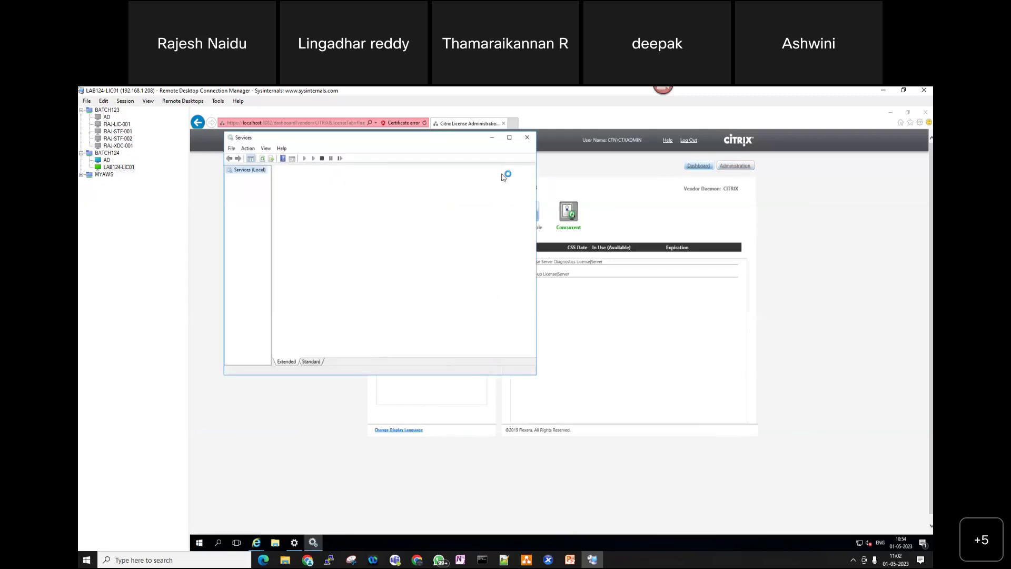
- Maximize Services, widen the Name column, and check Citrix Licensing, Licensing Support and Web Services for Licensing are Running
{"action": "left_click", "coordinate": [510, 137]}
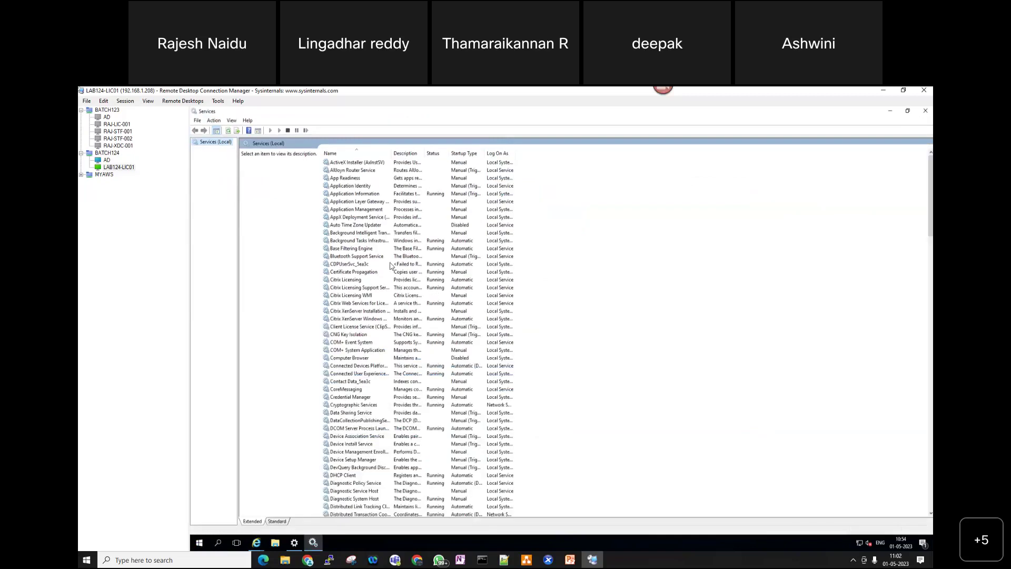
{"action": "left_click_drag", "start_coordinate": [392, 153], "coordinate": [425, 154]}
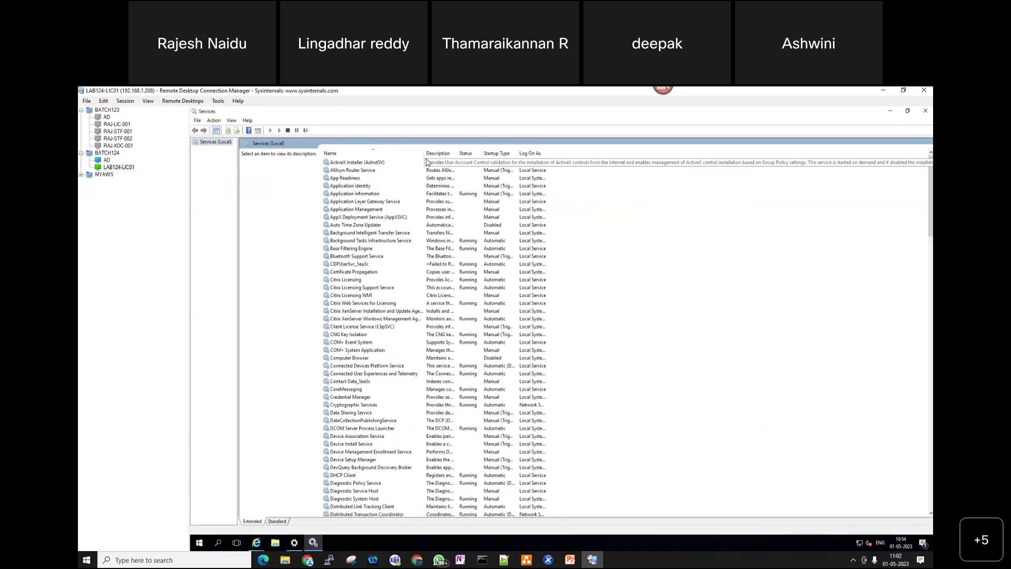
{"action": "left_click", "coordinate": [357, 279]}
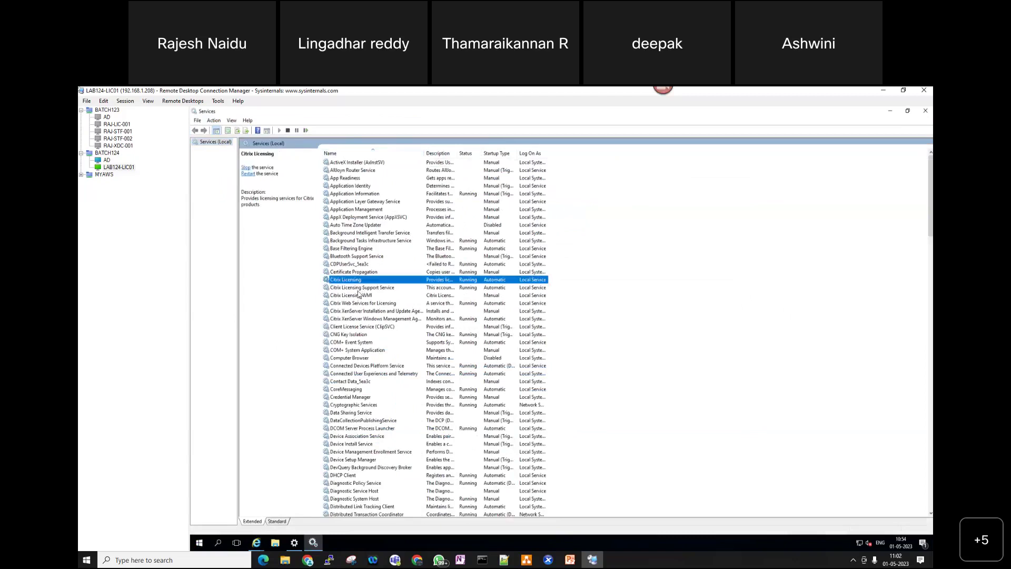
{"action": "left_click", "coordinate": [358, 287]}
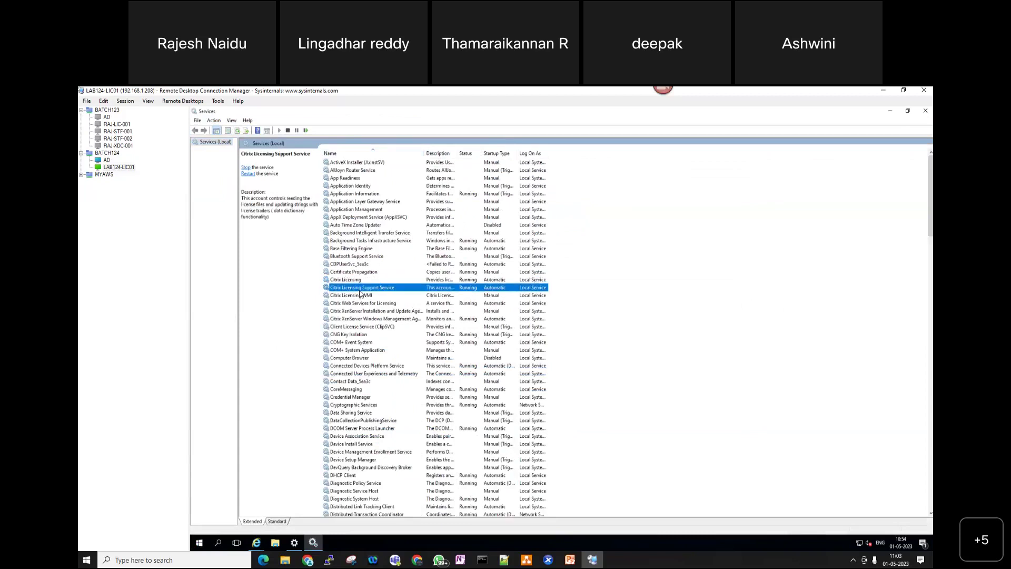
{"action": "left_click", "coordinate": [370, 304]}
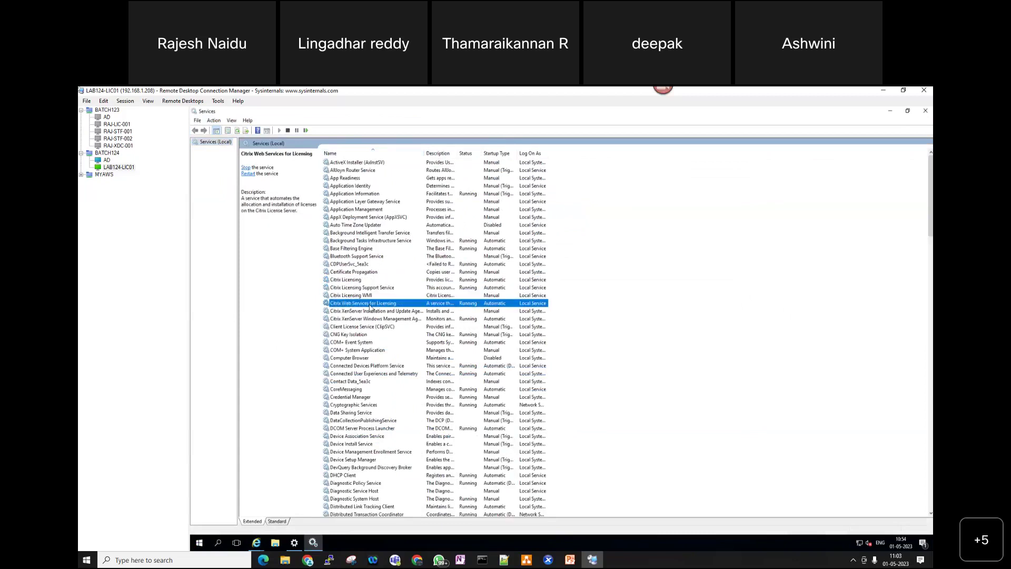
{"action": "left_click", "coordinate": [355, 281]}
{"action": "left_click", "coordinate": [358, 288]}
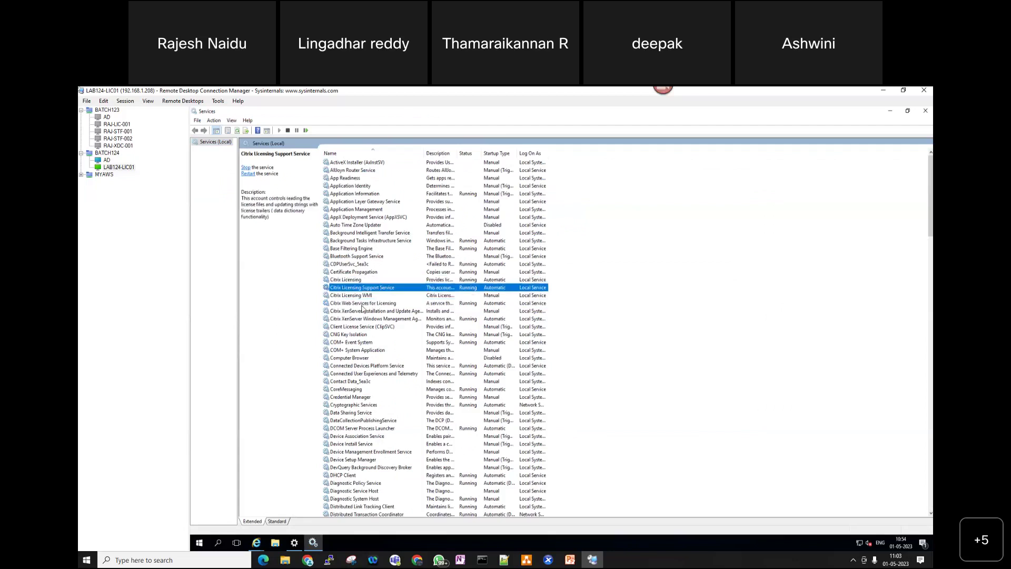
{"action": "left_click", "coordinate": [361, 303]}
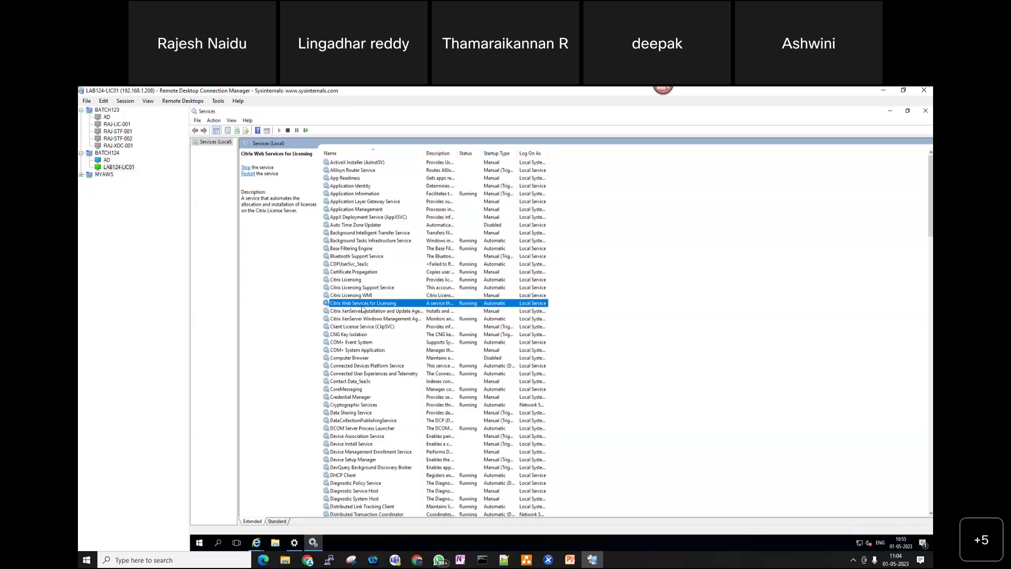
{"action": "left_click", "coordinate": [120, 167]}
{"action": "left_click", "coordinate": [901, 563]}
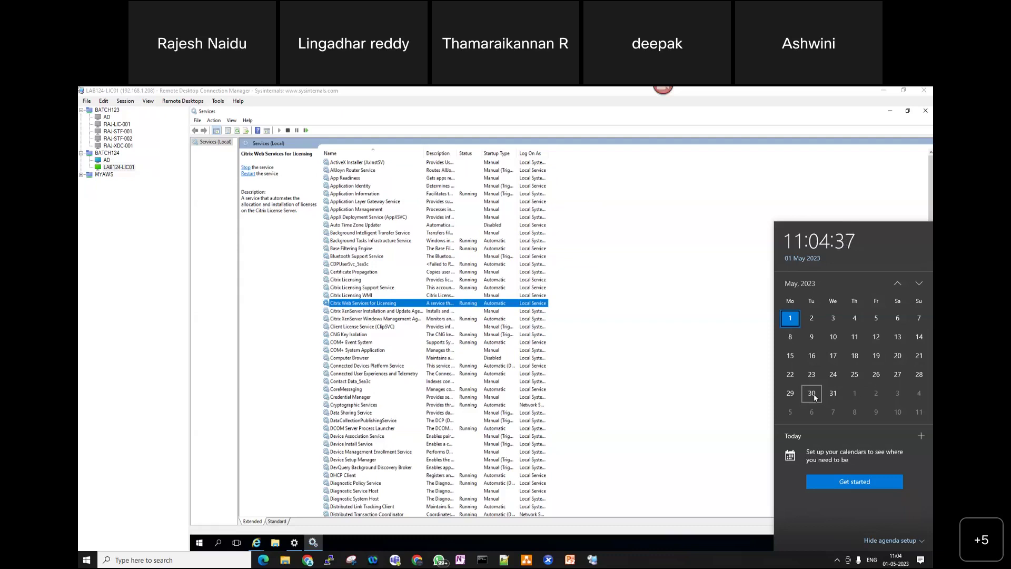
{"action": "left_click", "coordinate": [841, 124]}
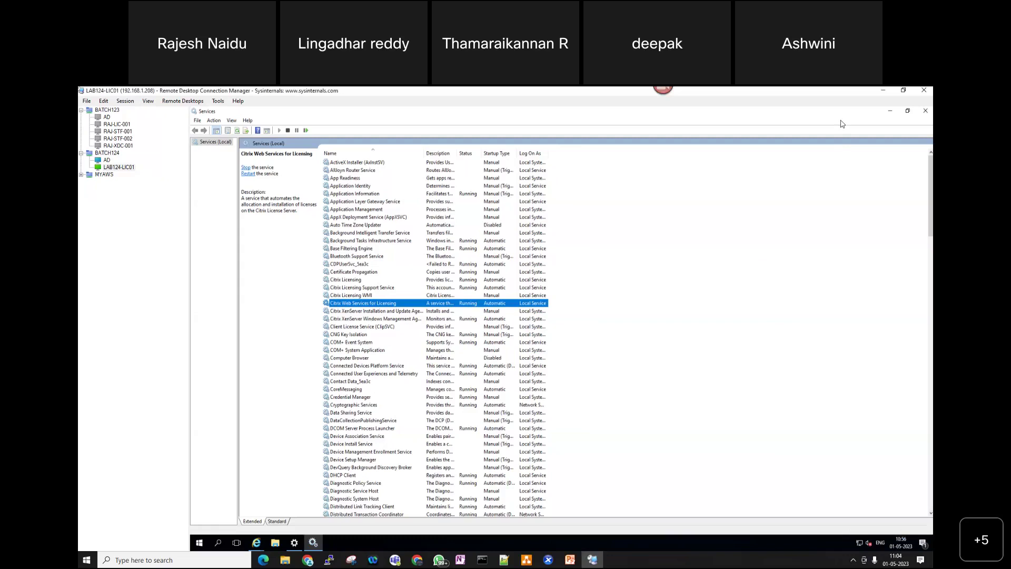